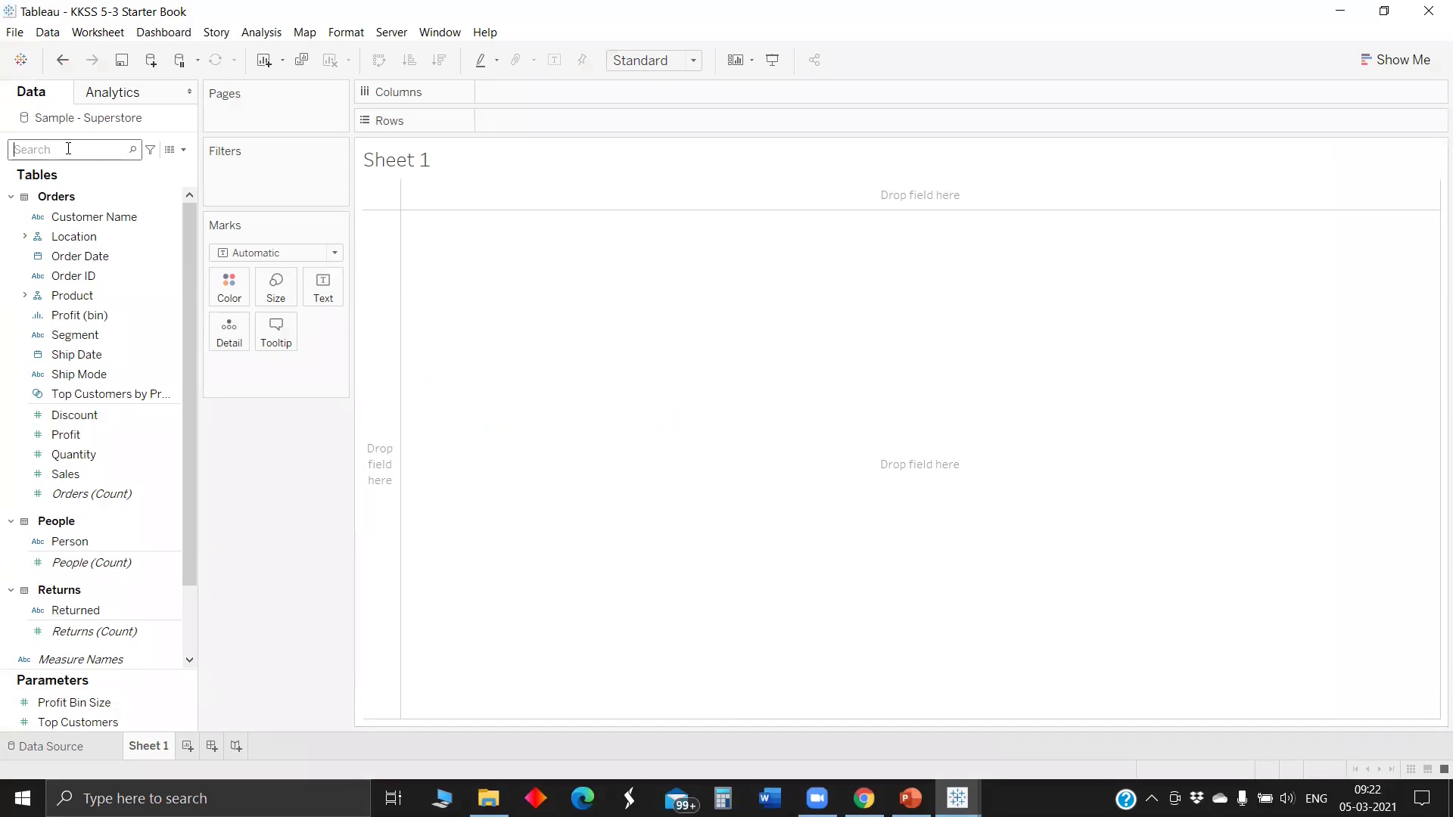
# Put Order Date years on Columns and summed Sales on Rows
pyautogui.write('or')
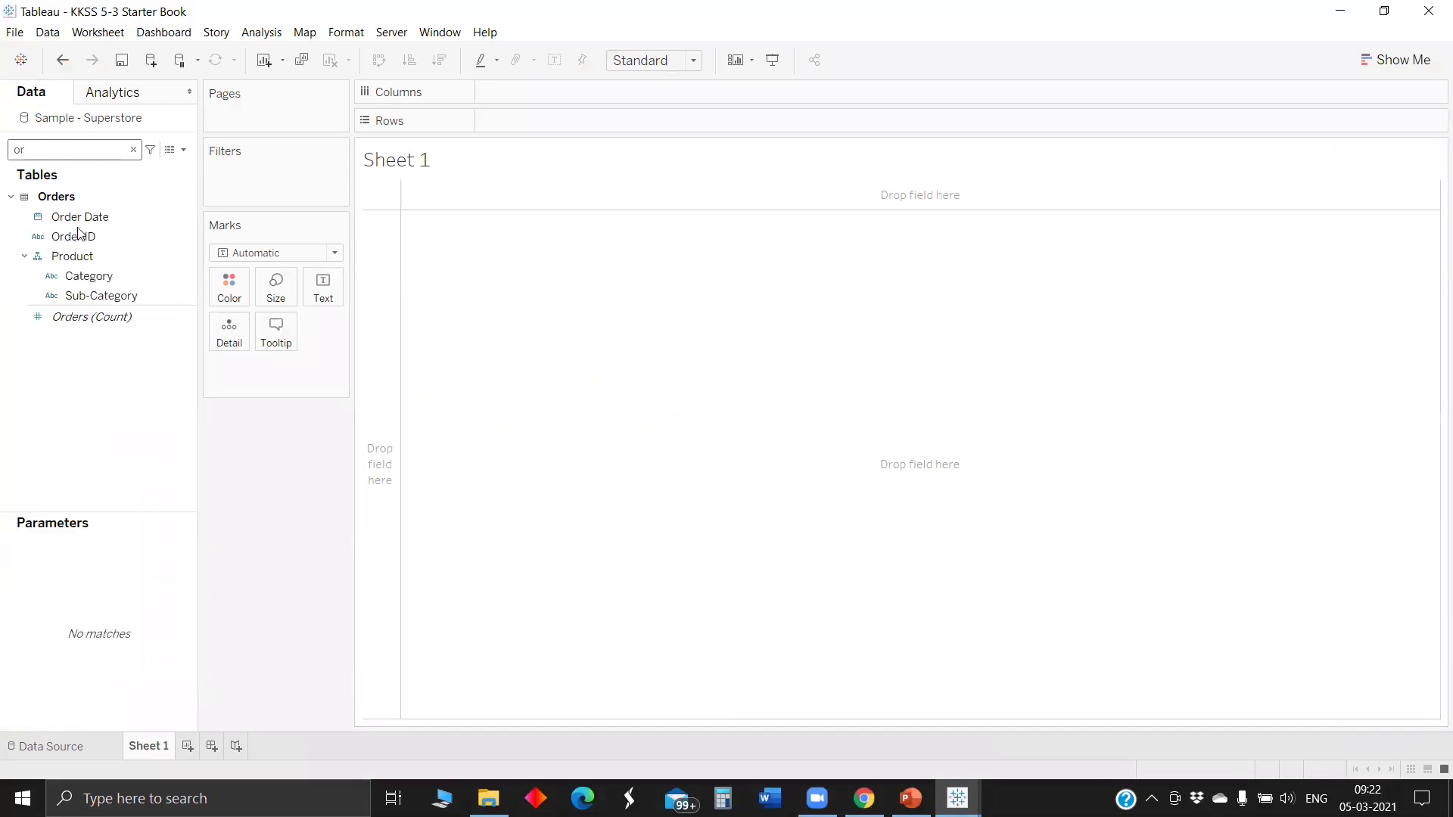
pyautogui.moveTo(80, 216); pyautogui.dragTo(537, 107)
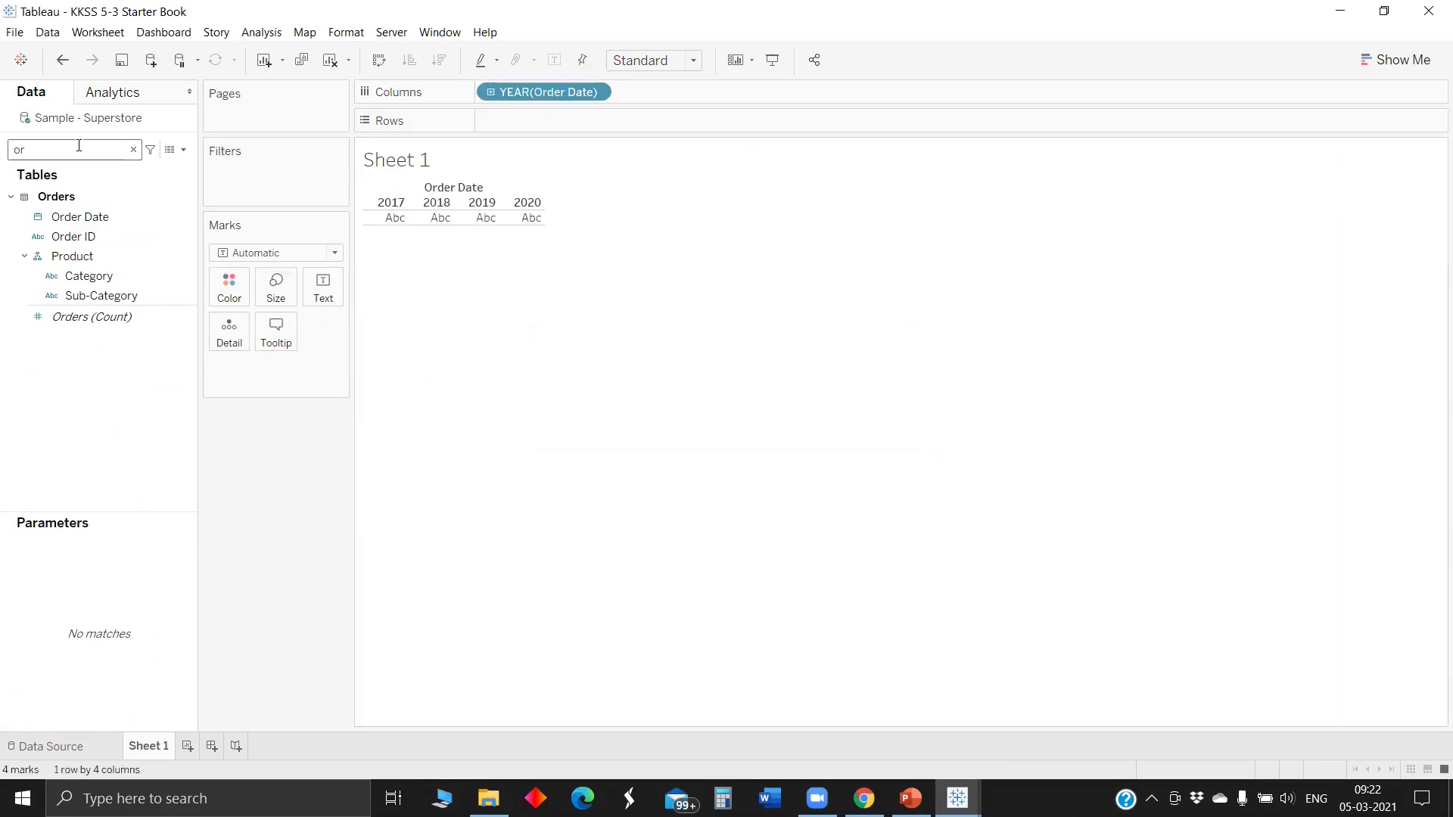
pyautogui.press('BackSpace')
pyautogui.press('BackSpace')
pyautogui.write('sa')
pyautogui.moveTo(68, 230); pyautogui.dragTo(509, 116)
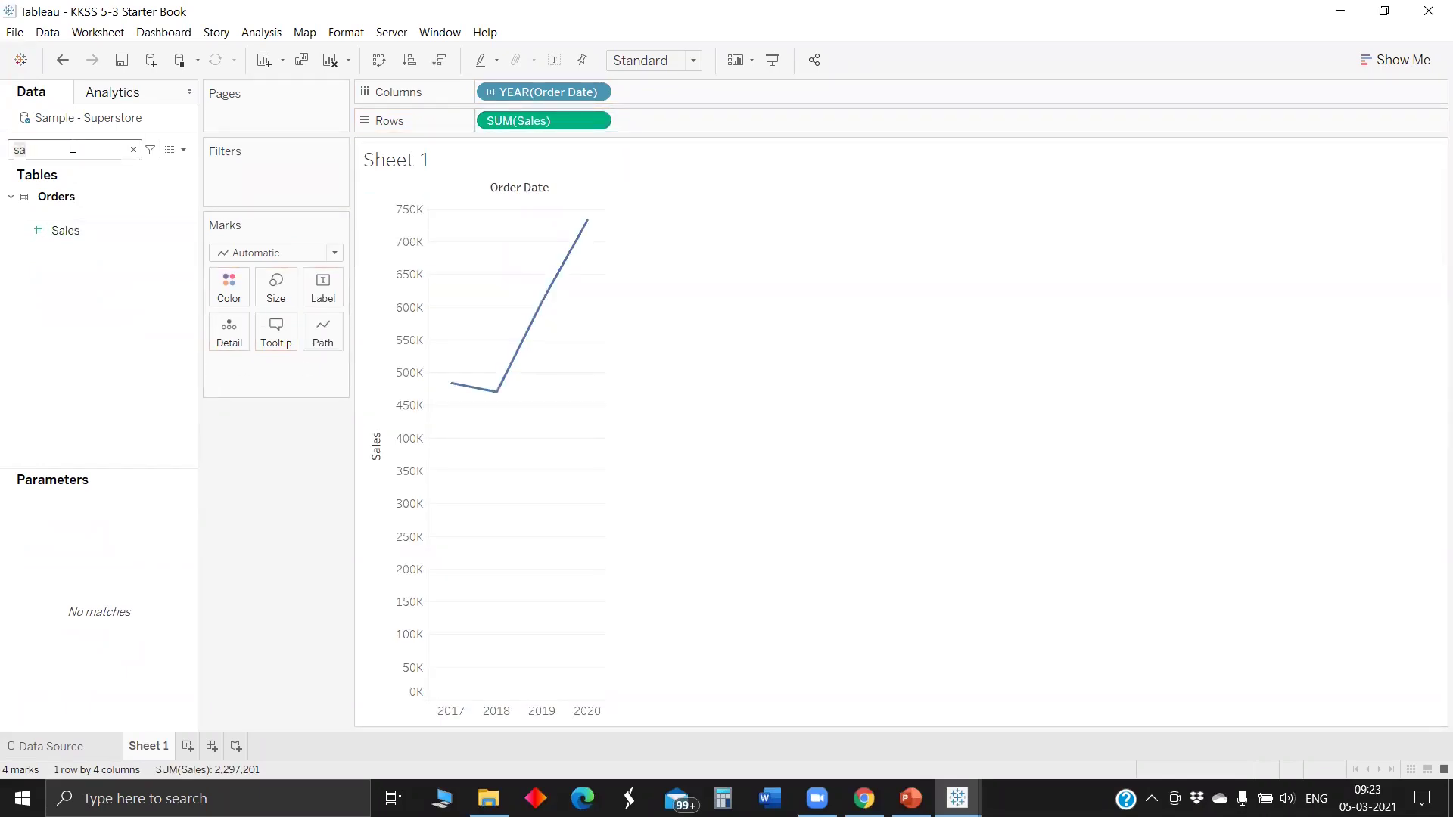
# Add Order Date to Columns again at the month level
pyautogui.press('BackSpace')
pyautogui.press('BackSpace')
pyautogui.write('or')
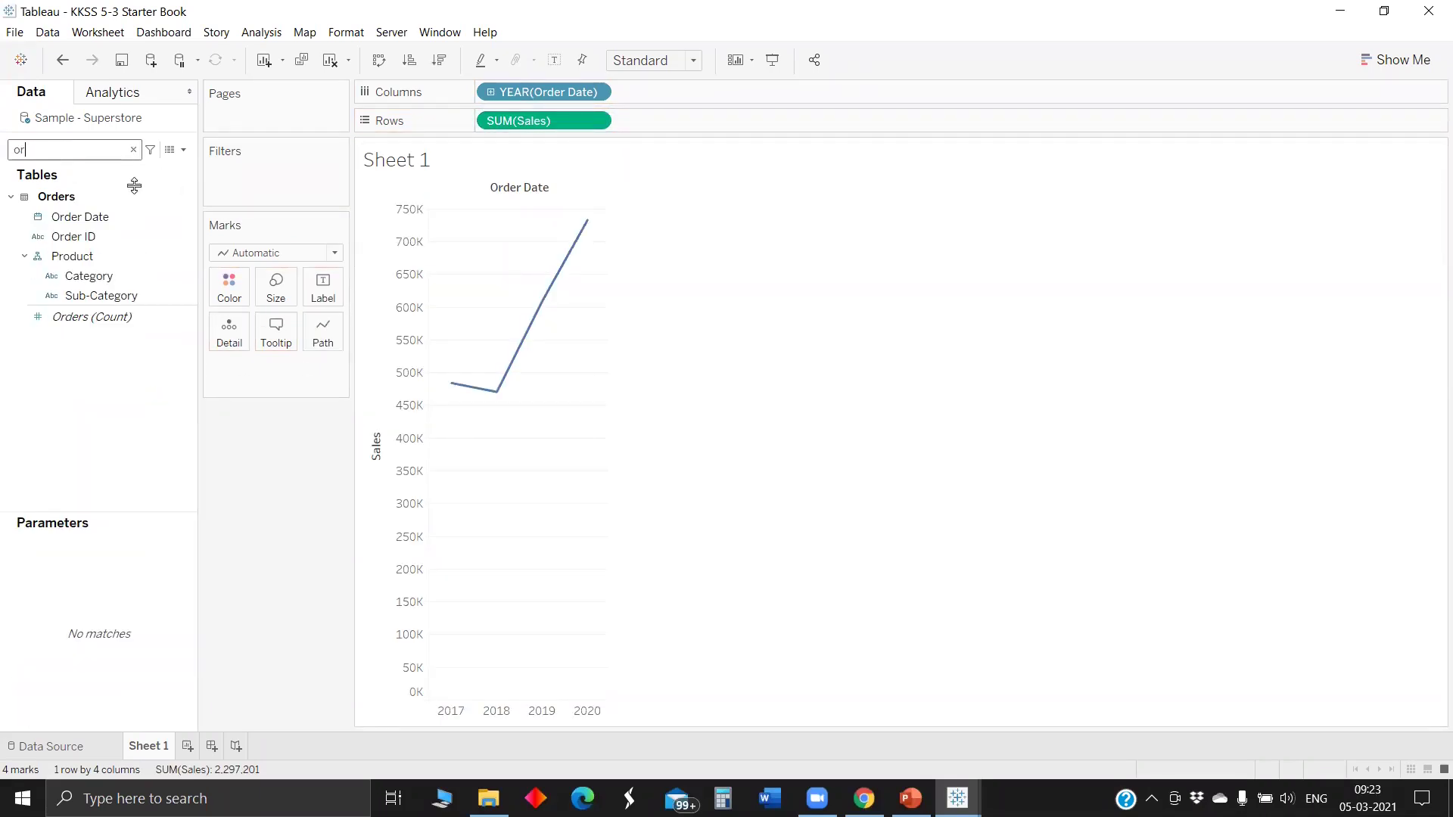
pyautogui.moveTo(113, 217); pyautogui.dragTo(701, 96)
pyautogui.click(704, 269)
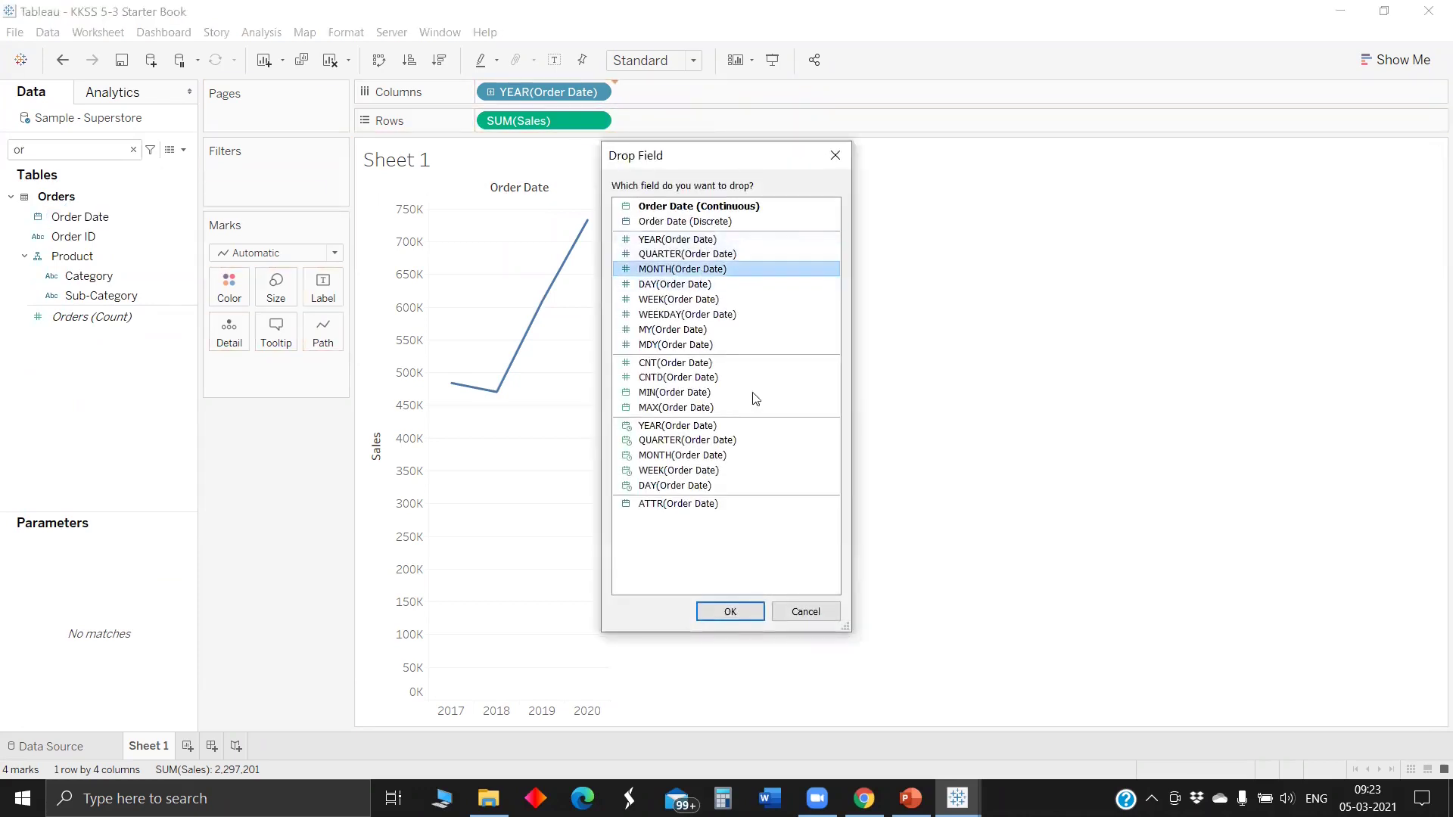
pyautogui.click(709, 613)
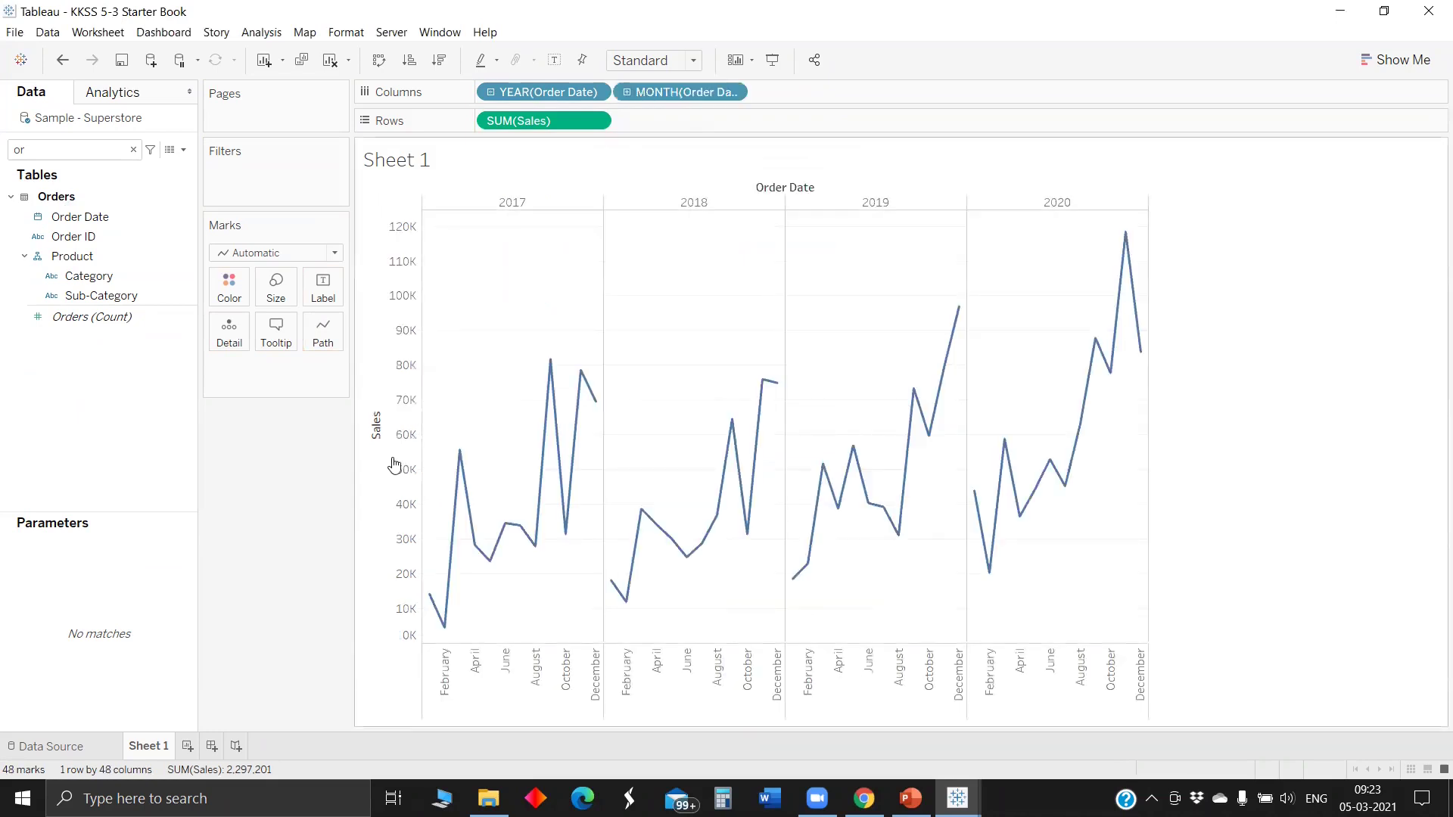
# Change the Marks type from Line to Bar
pyautogui.click(288, 252)
pyautogui.press('Escape')
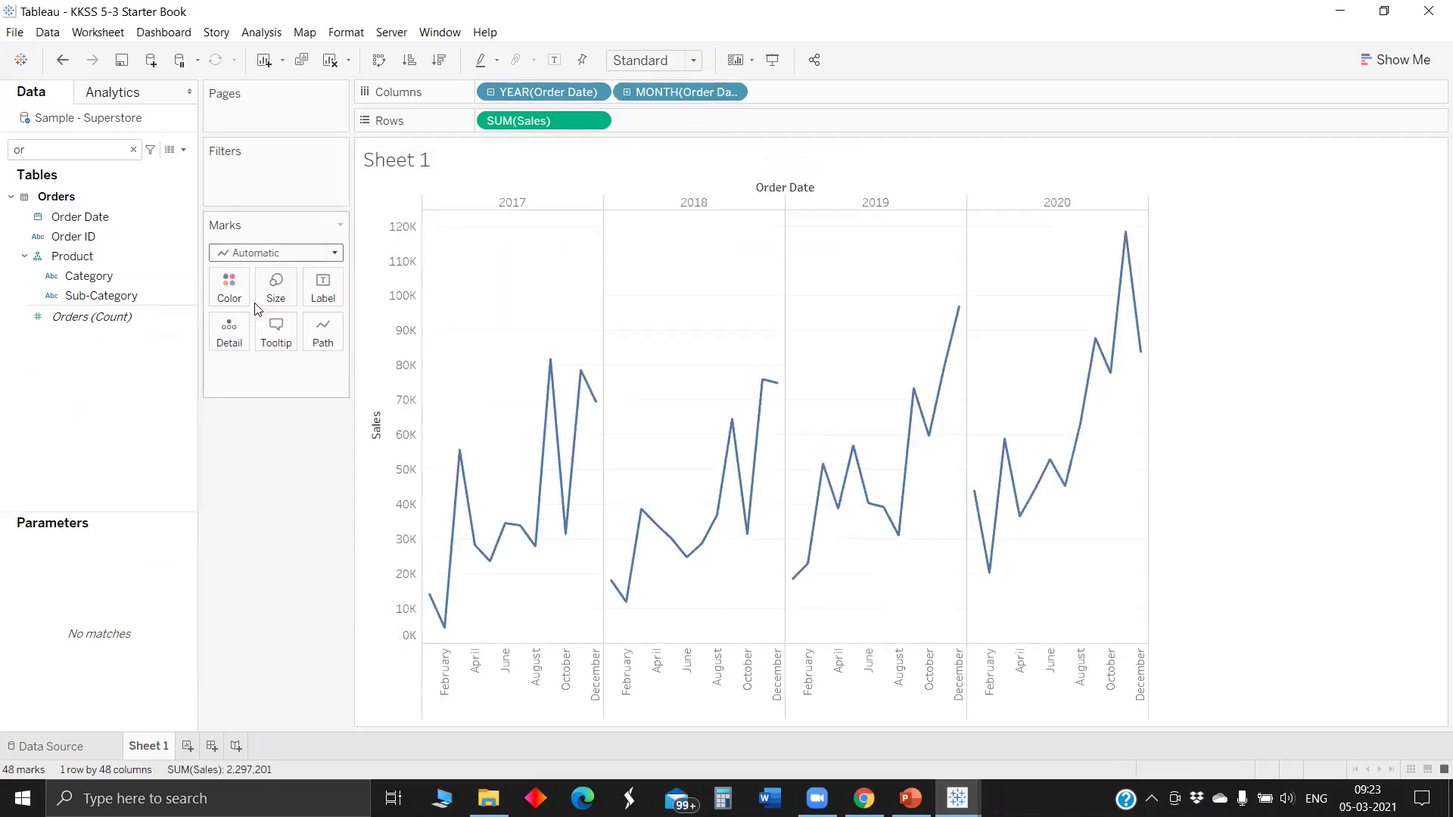
pyautogui.click(261, 252)
pyautogui.click(250, 289)
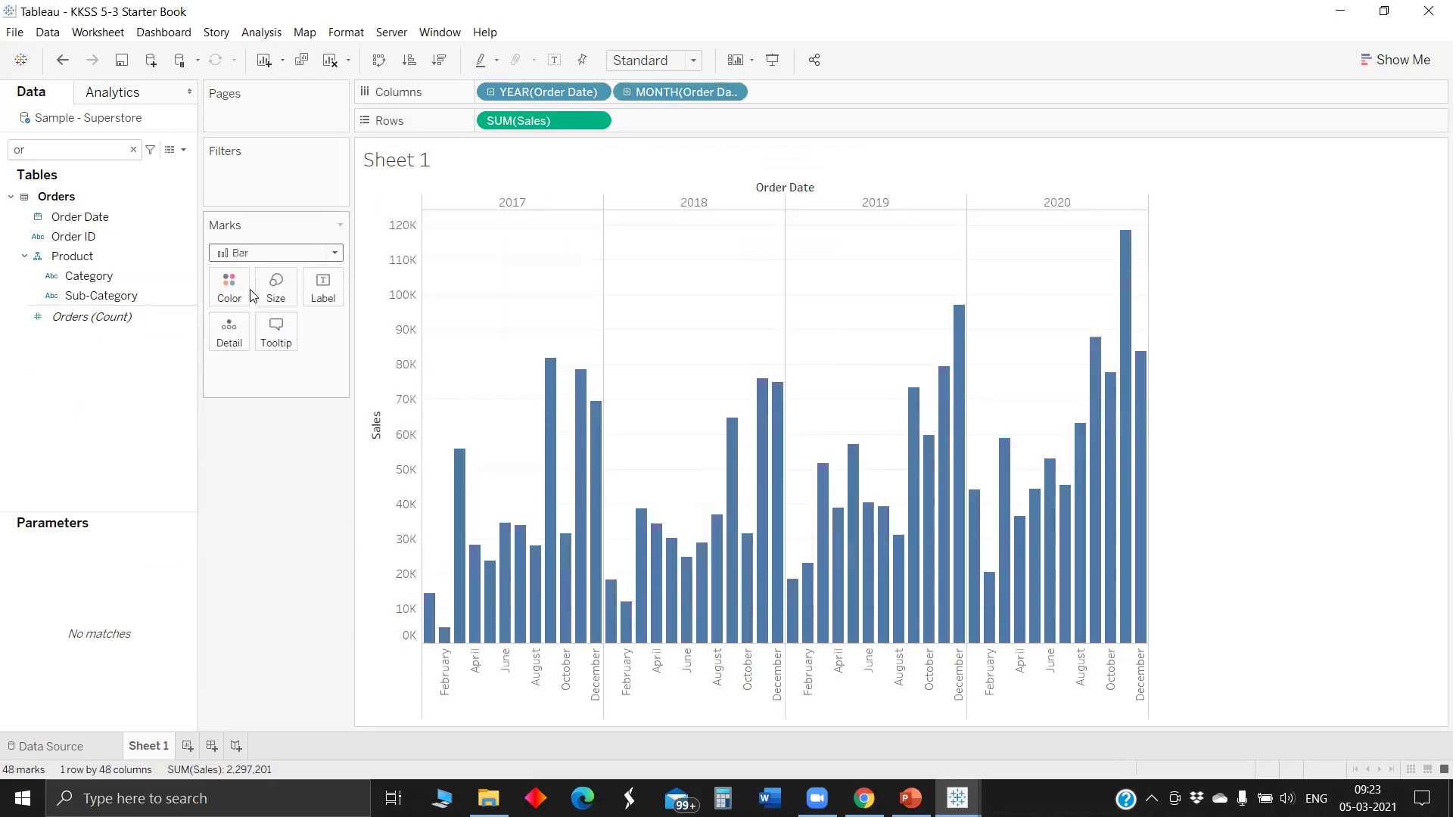
pyautogui.click(32, 149)
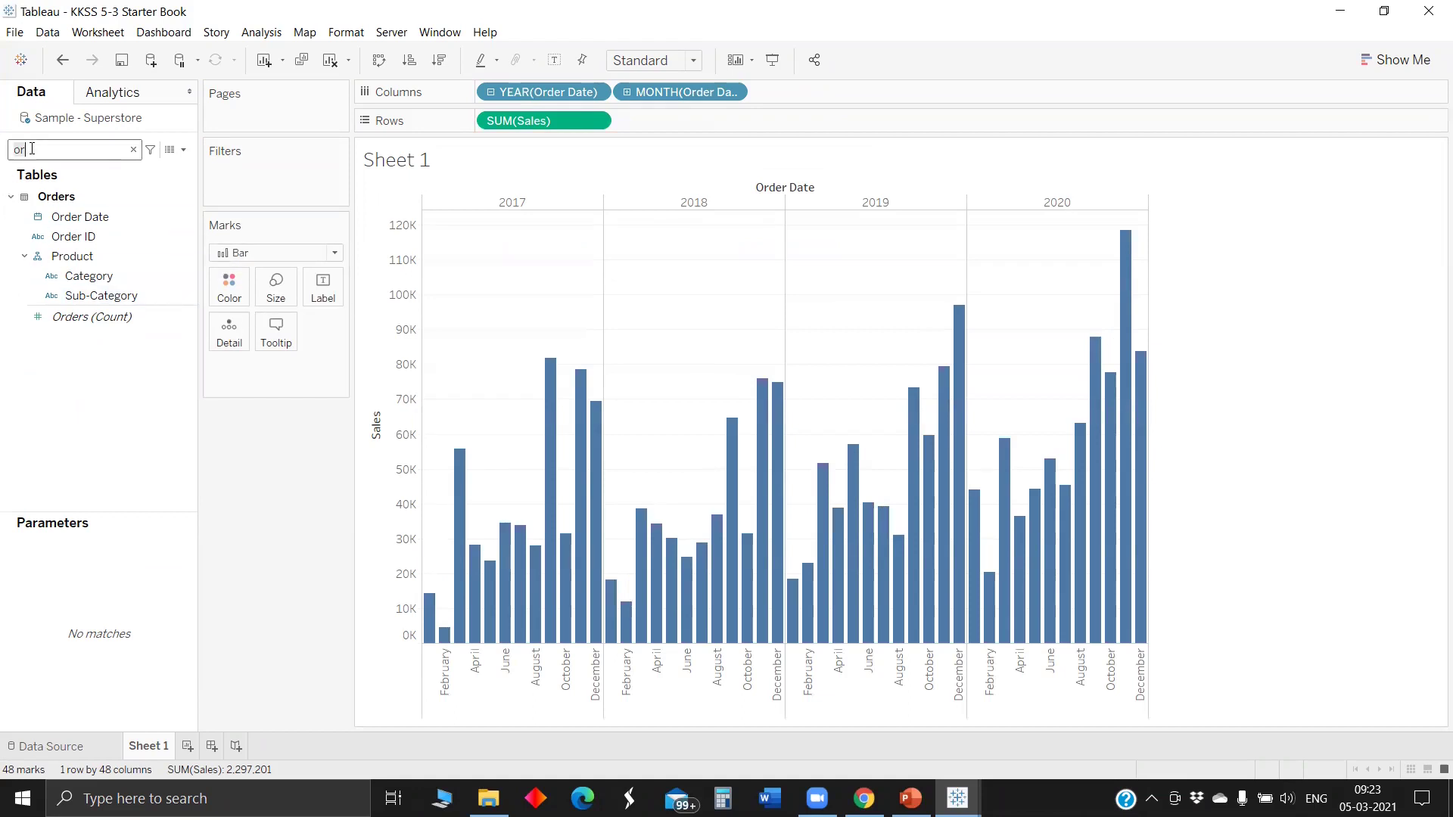
pyautogui.press('BackSpace')
pyautogui.press('BackSpace')
# Colour the bars by Category and add a Category filter keeping all values
pyautogui.write('ca')
pyautogui.moveTo(84, 255); pyautogui.dragTo(229, 286)
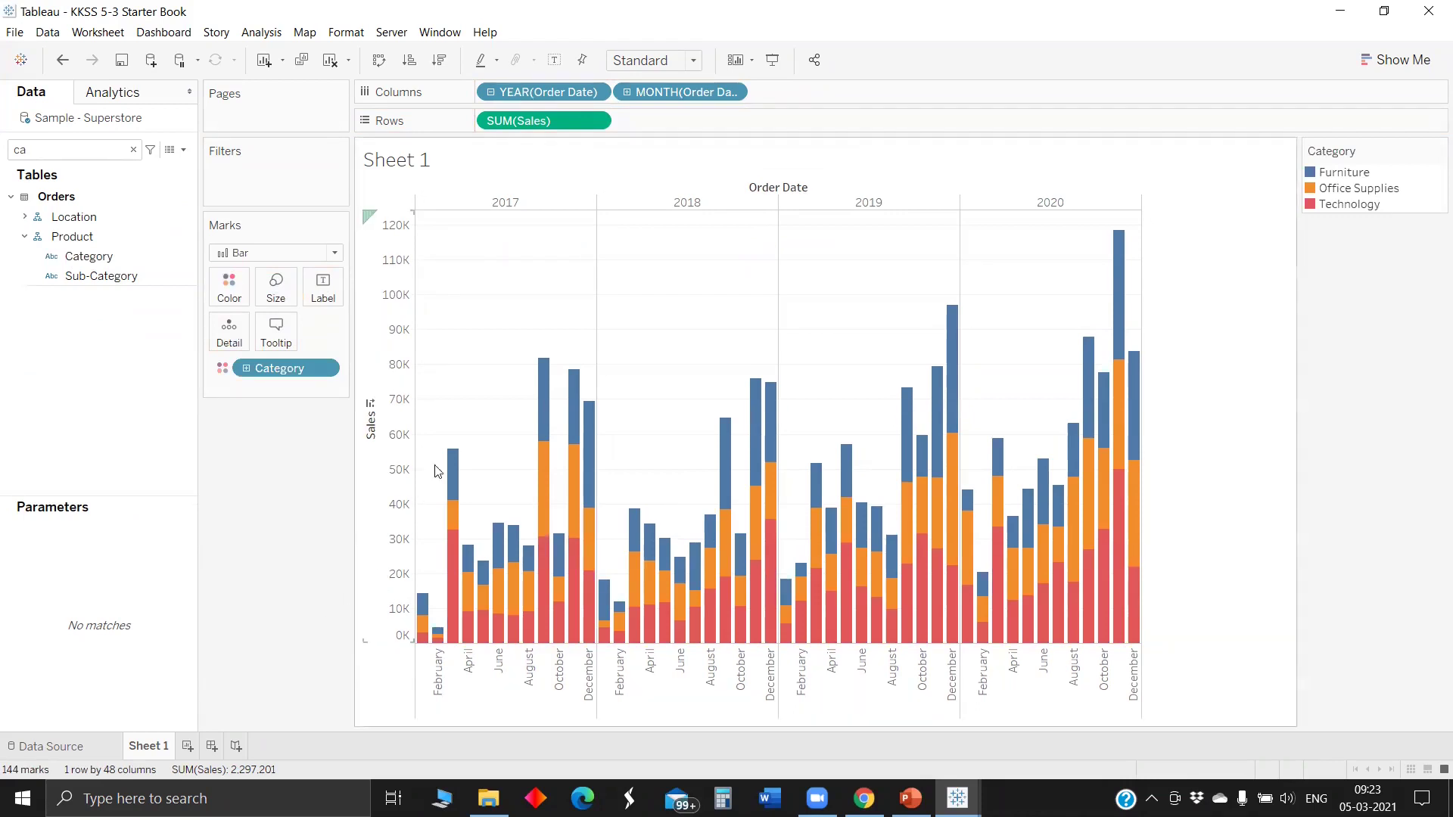
pyautogui.moveTo(110, 258); pyautogui.dragTo(283, 175)
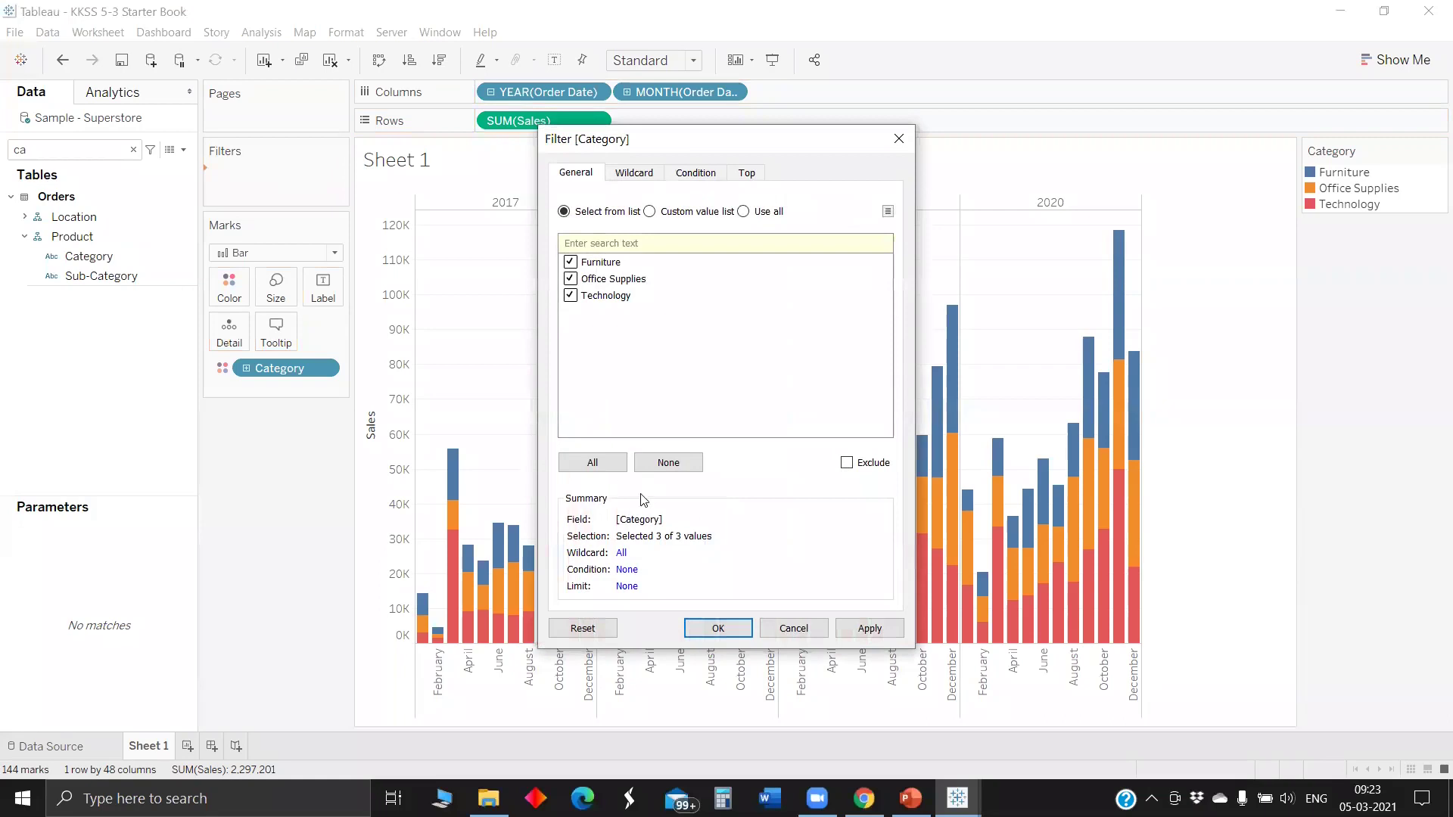
pyautogui.click(869, 630)
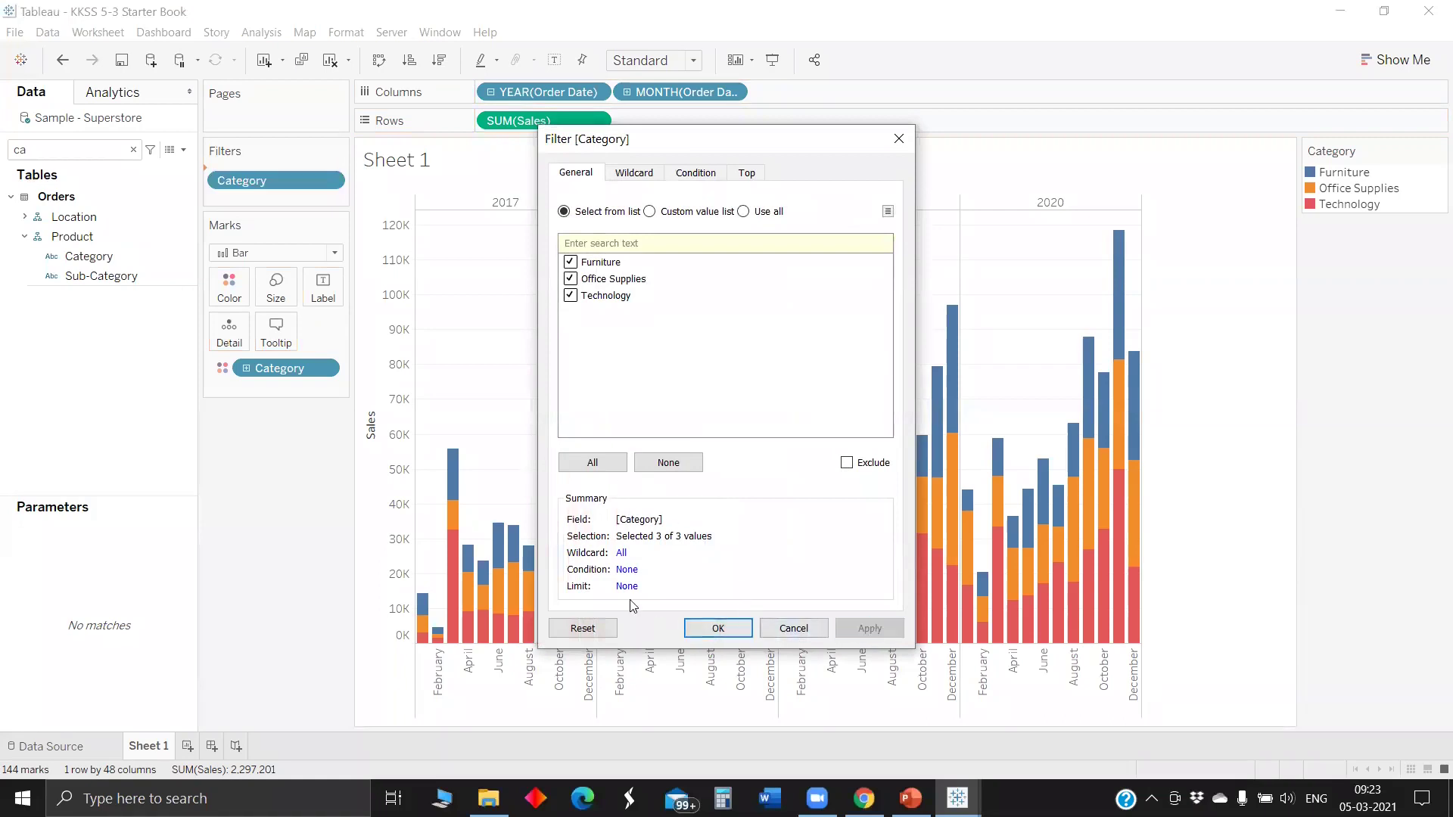
pyautogui.click(704, 629)
# Add a Sub-Category filter keeping all values
pyautogui.moveTo(102, 276); pyautogui.dragTo(270, 197)
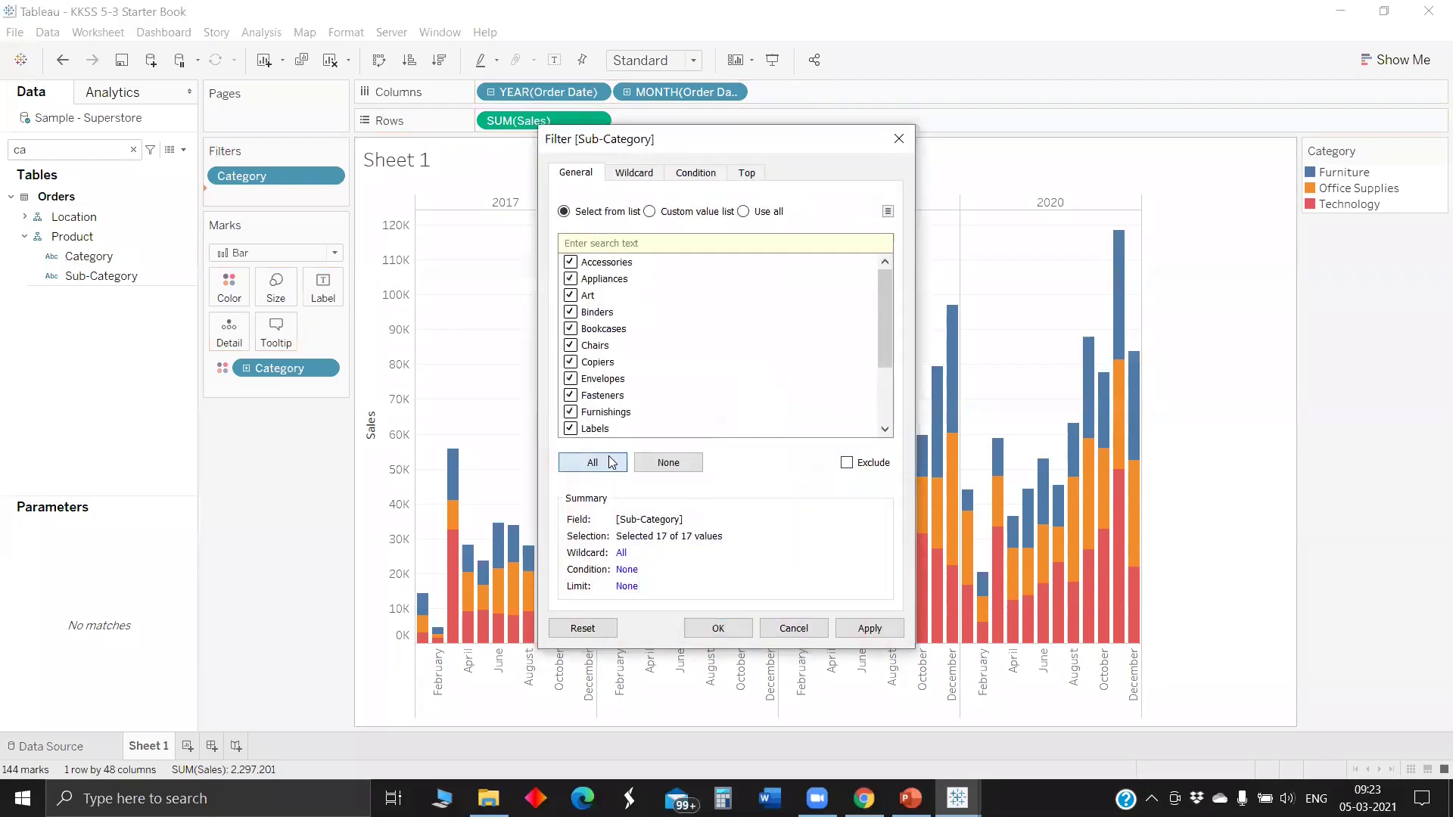
pyautogui.click(869, 628)
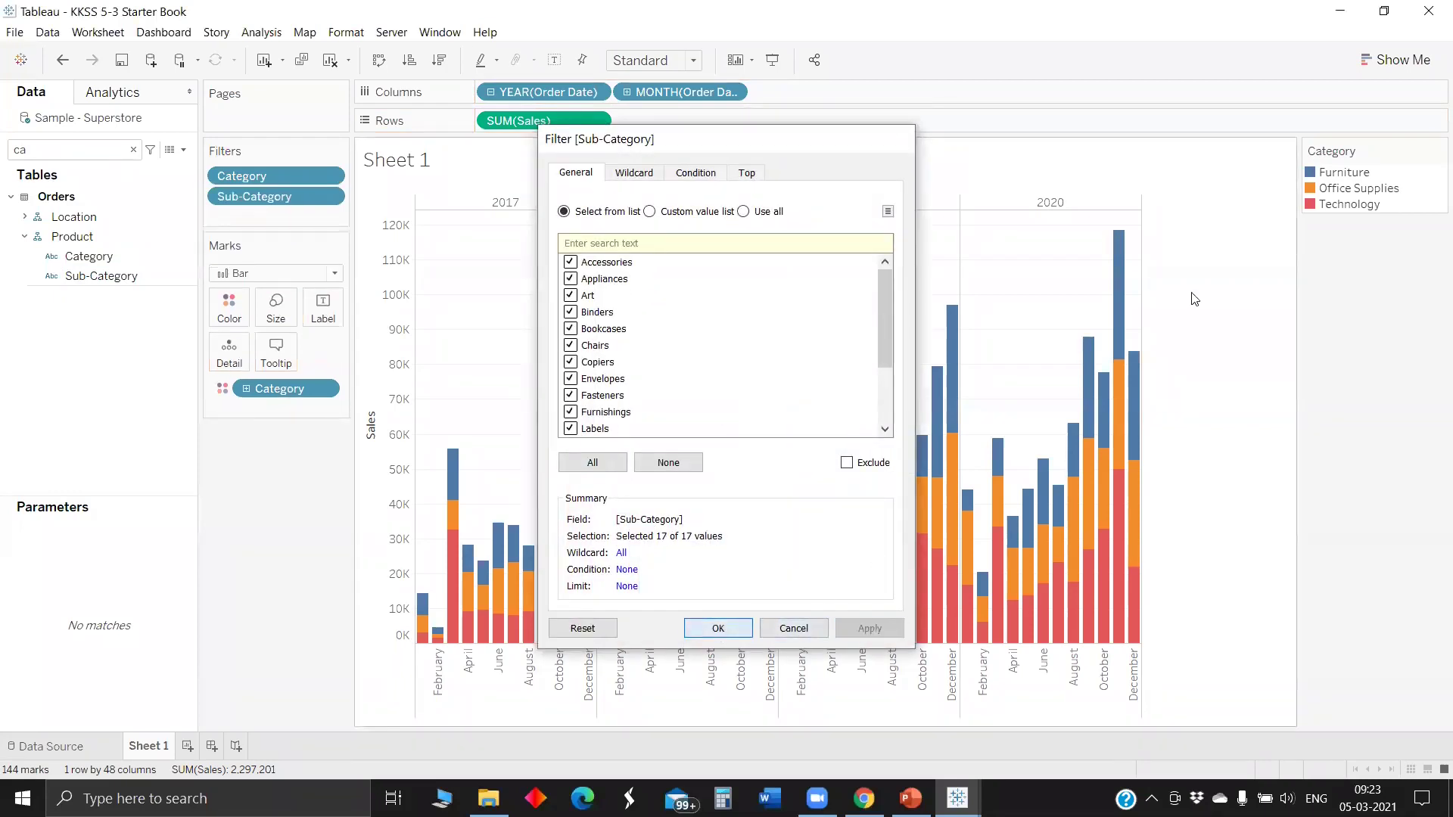
pyautogui.press('Return')
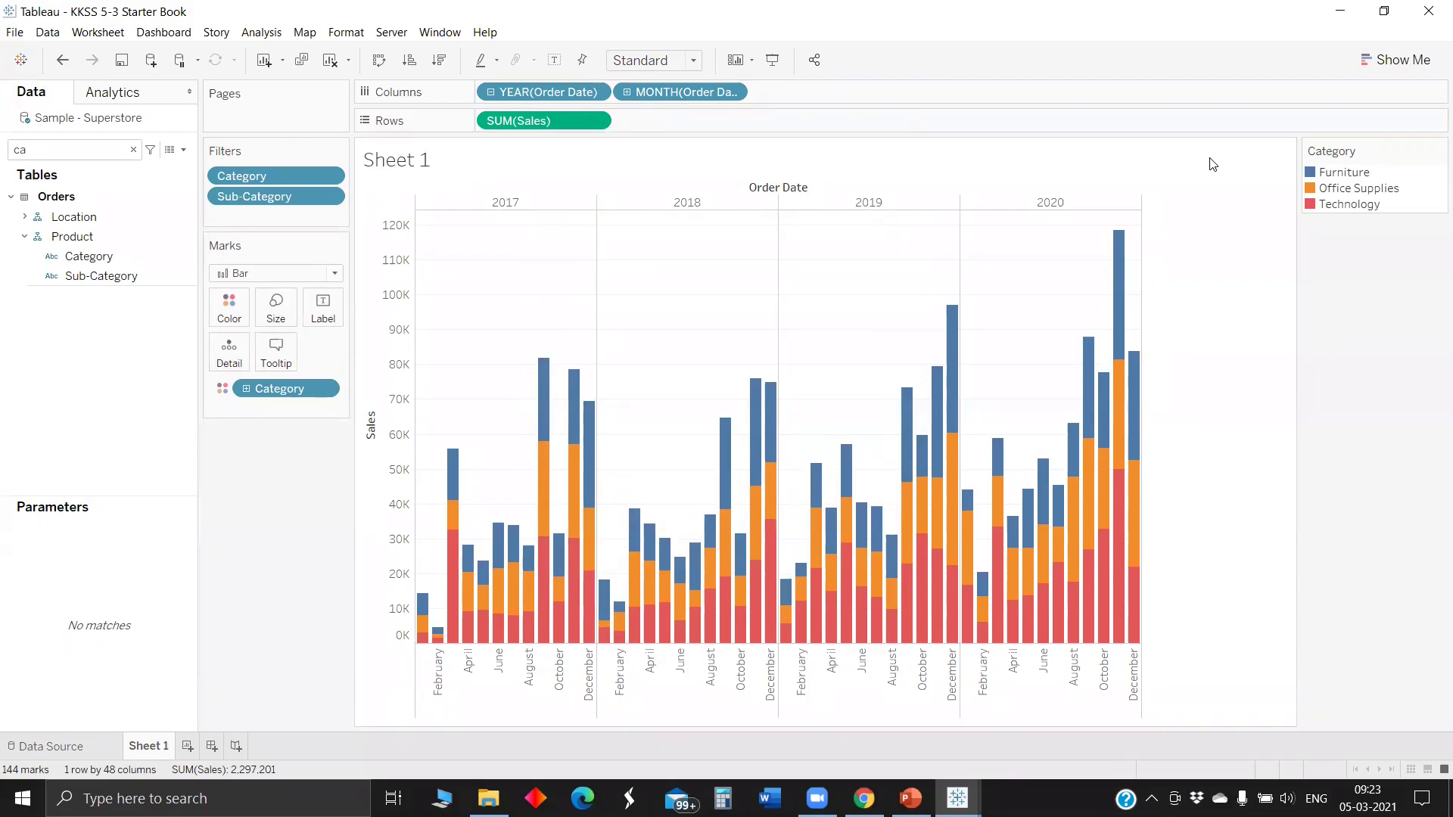
# Show the Category and Sub-Category filter cards and exclude Accessories
pyautogui.rightClick(296, 175)
pyautogui.click(310, 203)
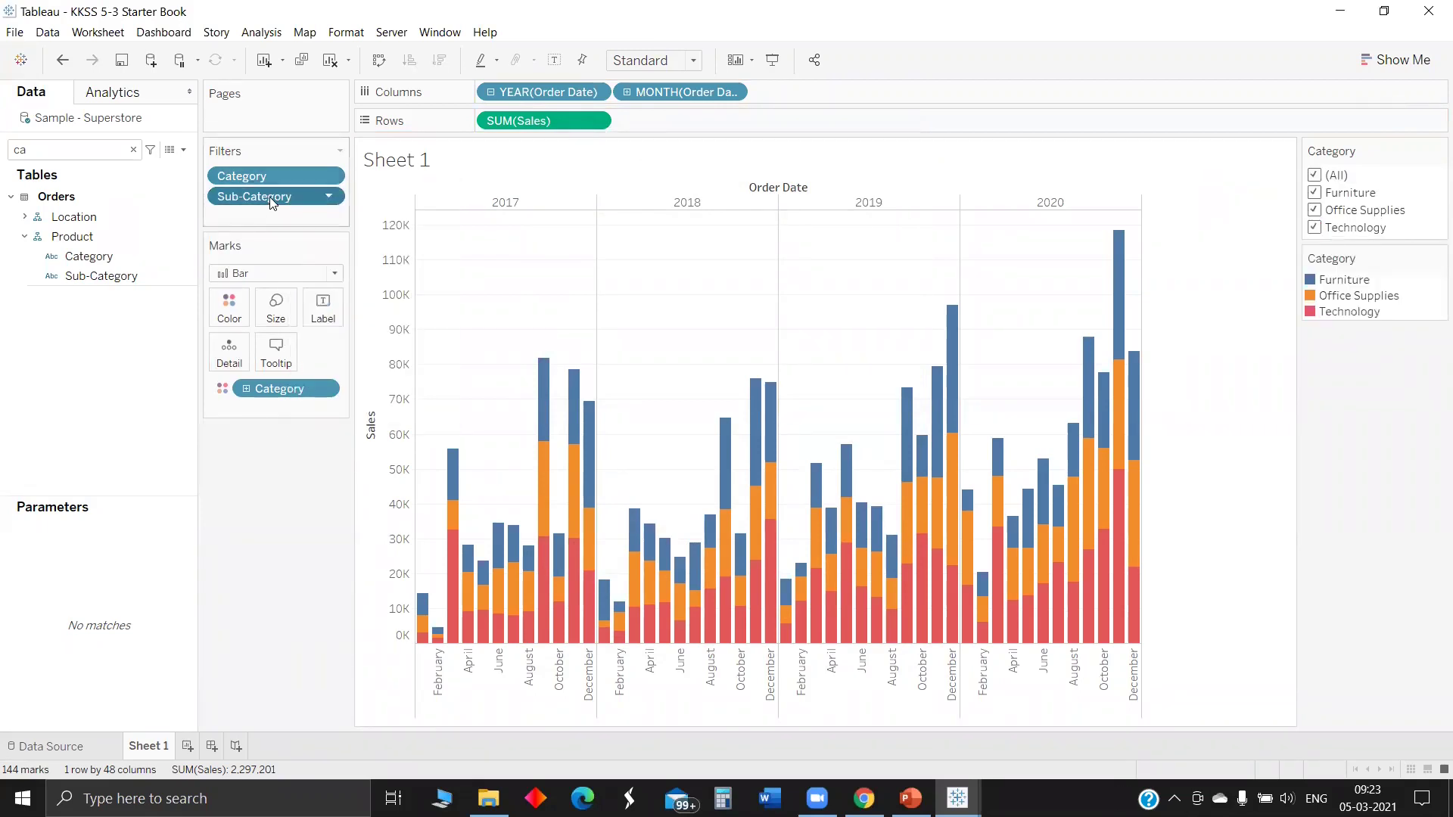
pyautogui.doubleClick(272, 198)
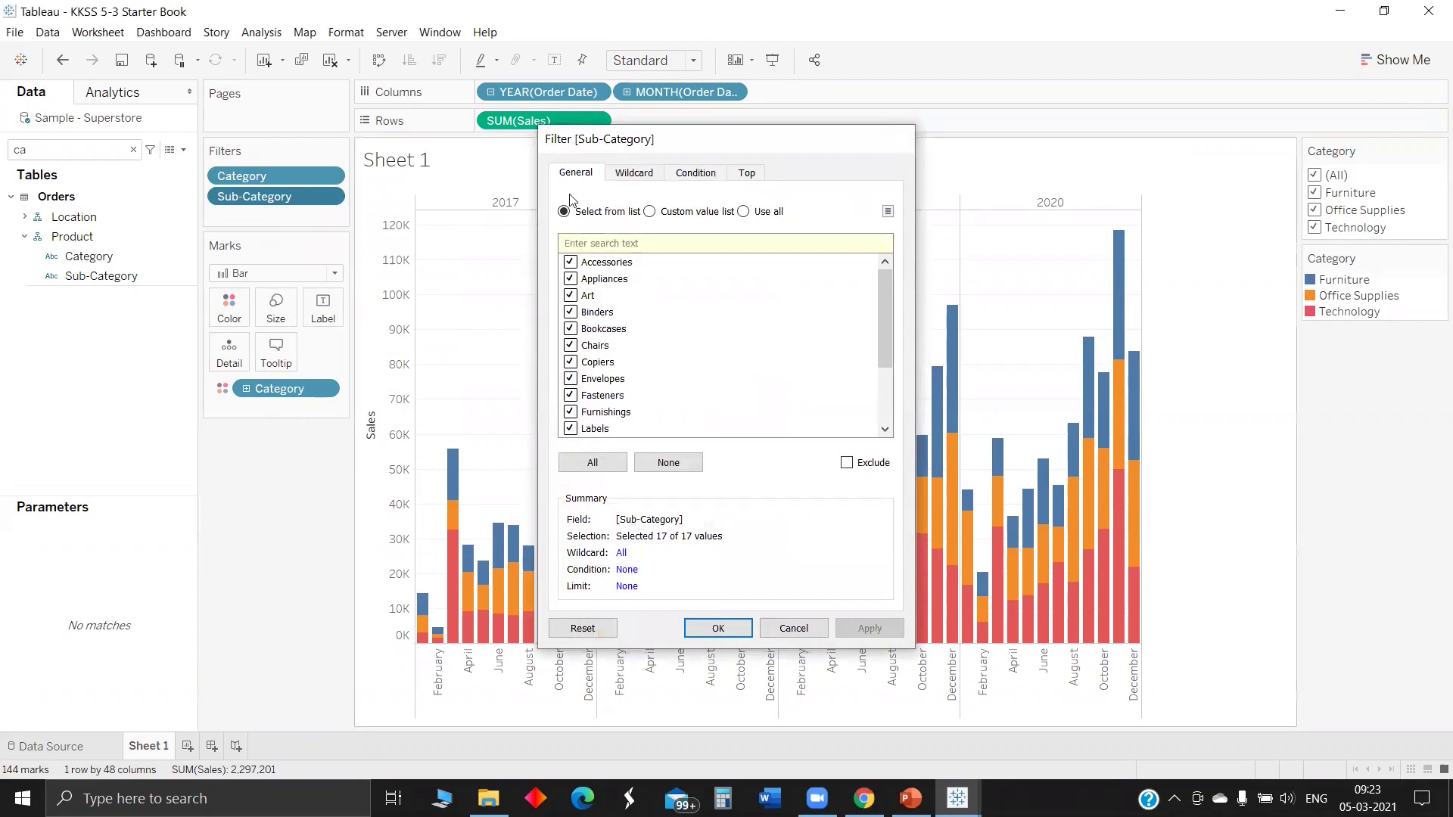
pyautogui.click(900, 139)
pyautogui.rightClick(290, 197)
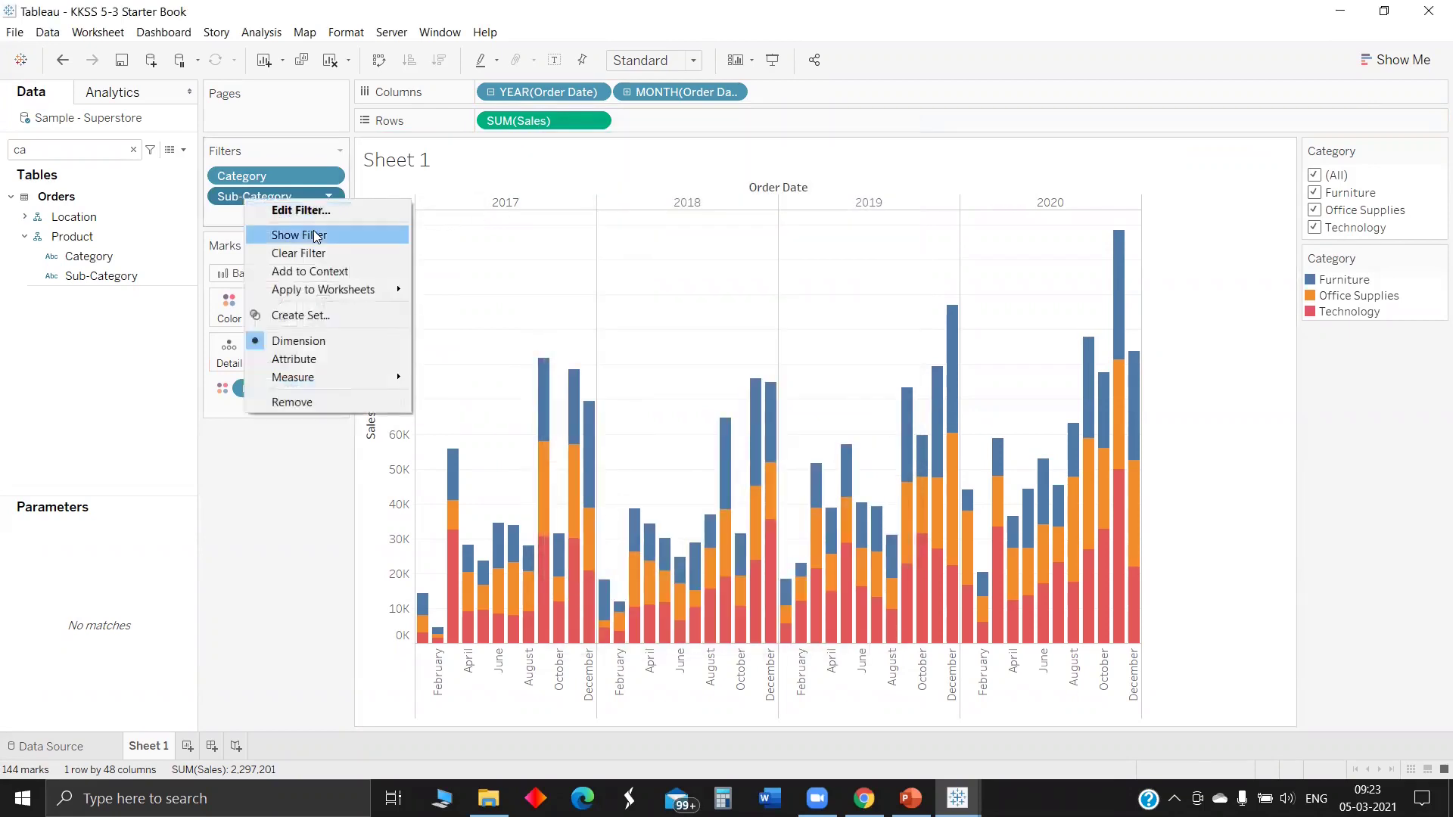
pyautogui.click(299, 235)
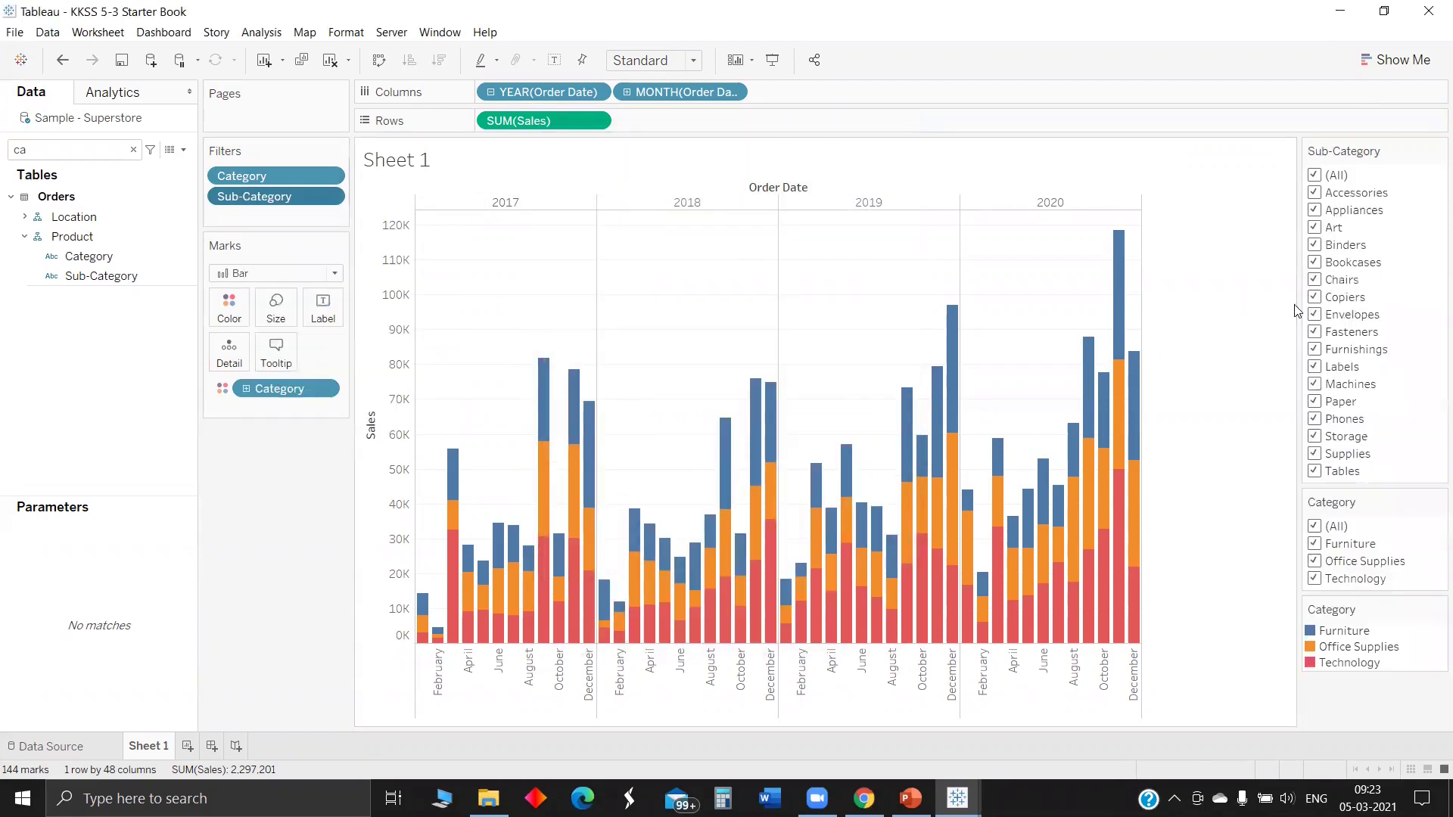
pyautogui.click(1315, 194)
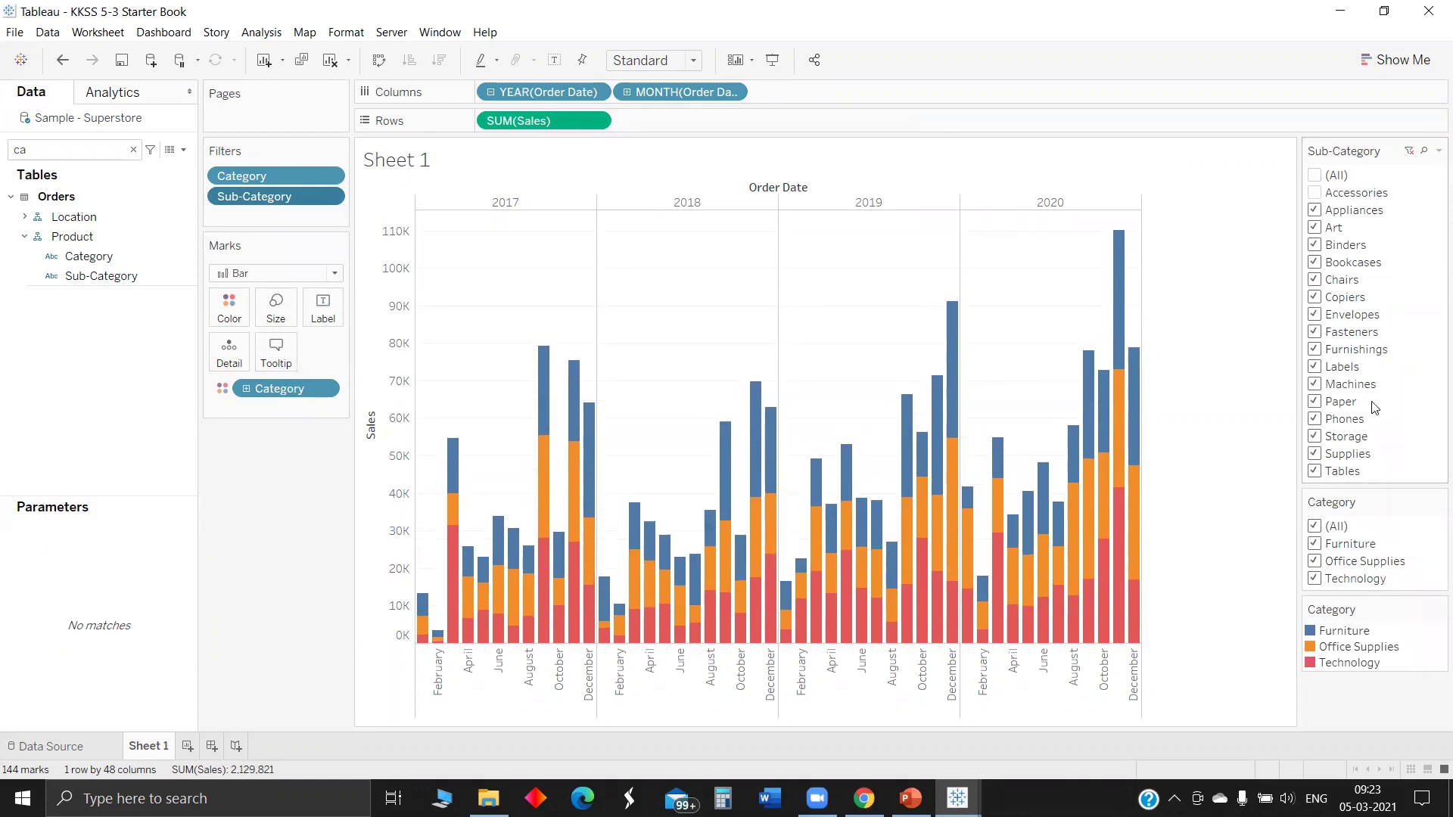
# Make the Sub-Category card single-value, pick Art, then remove the Sub-Category filter
pyautogui.click(1433, 152)
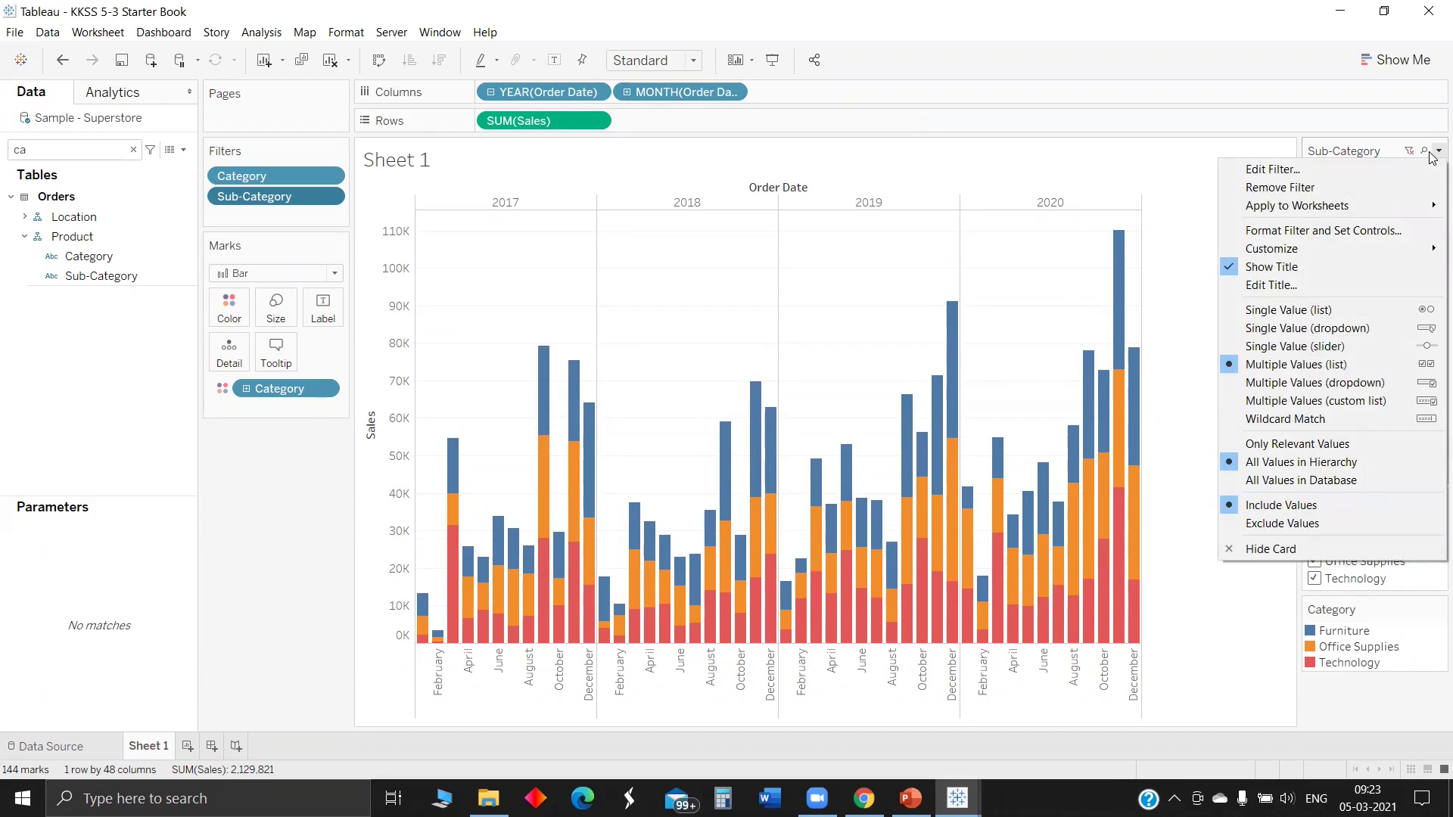
pyautogui.click(1349, 330)
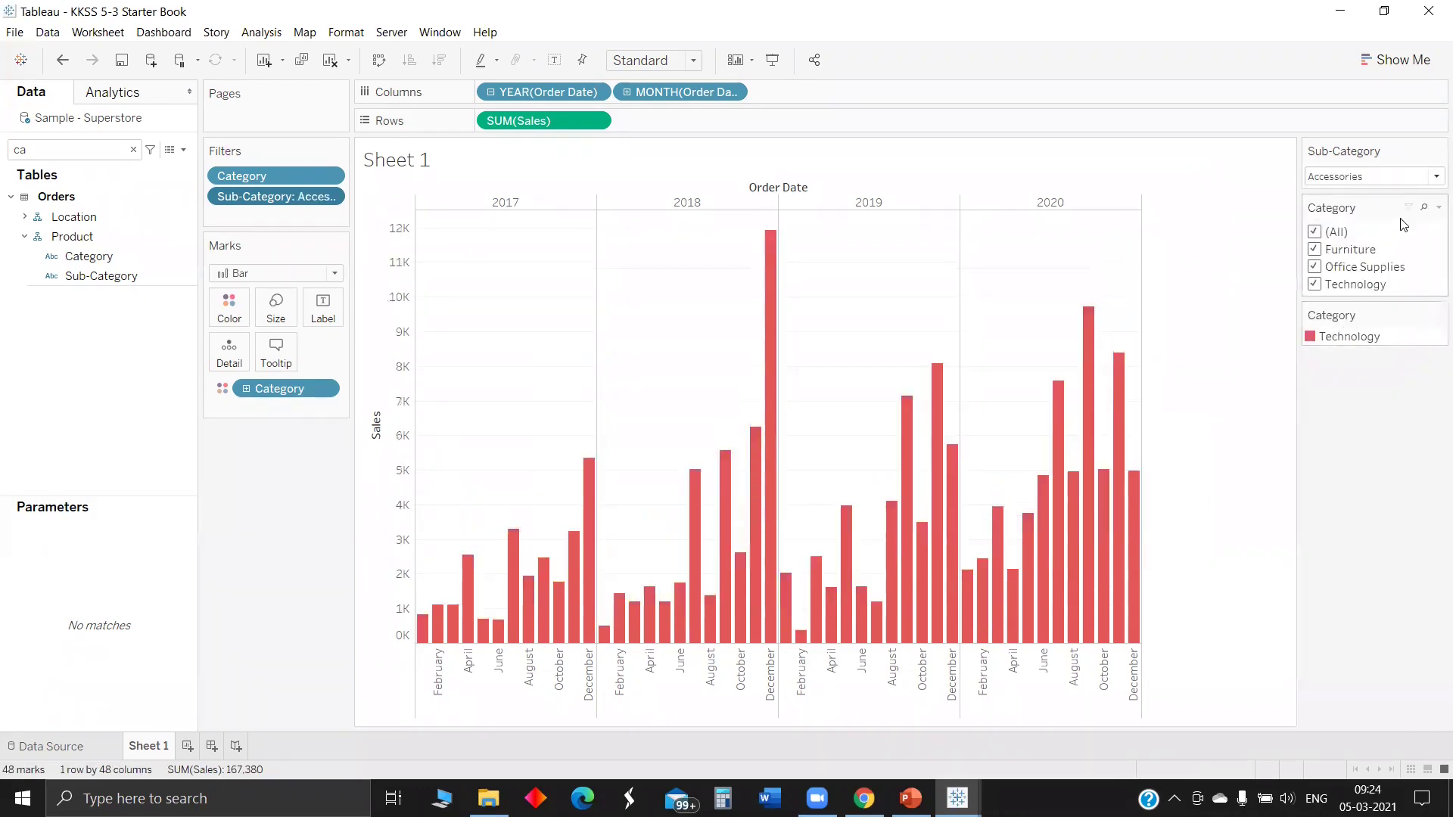
pyautogui.click(1356, 179)
pyautogui.click(1330, 275)
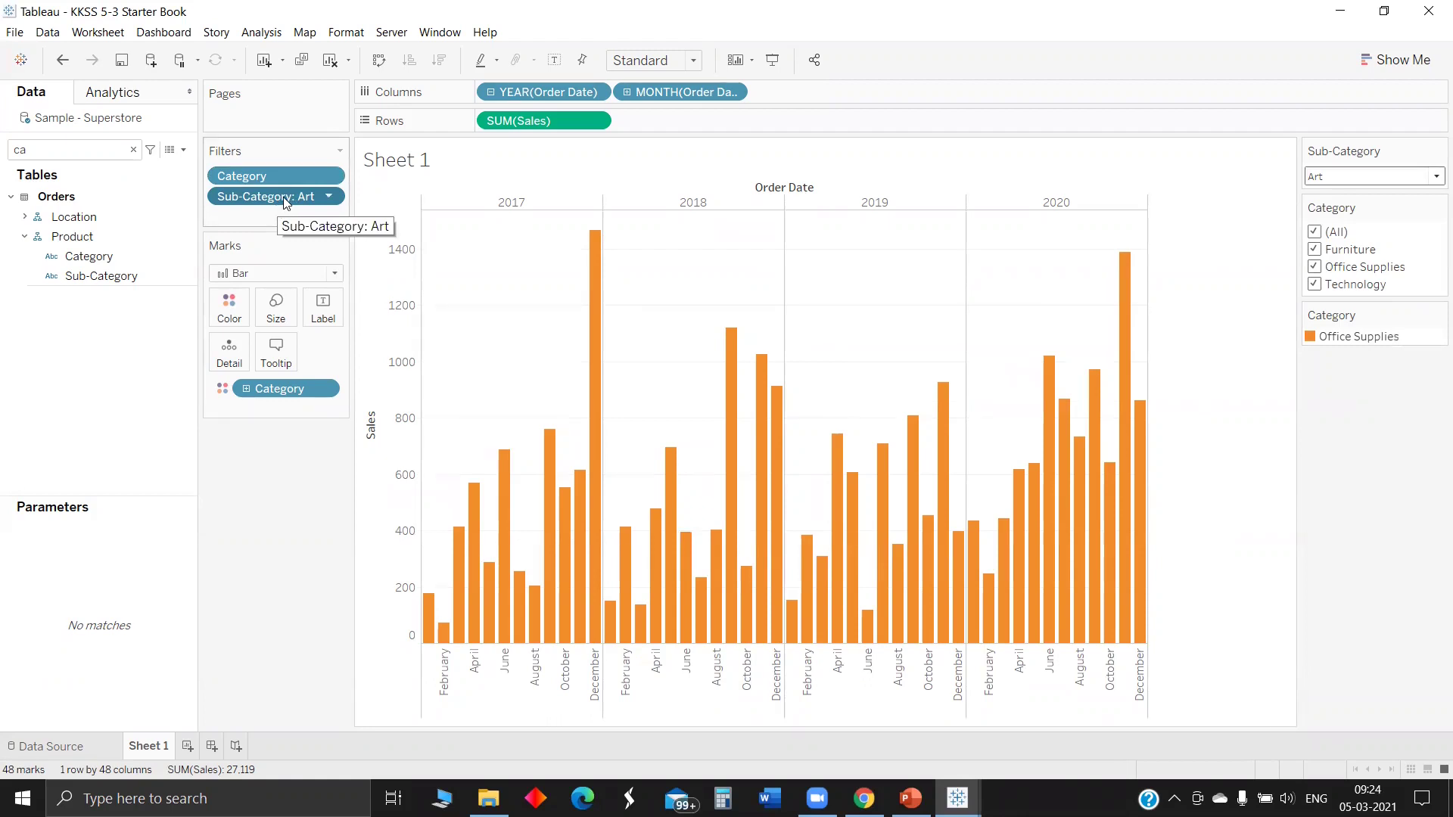
pyautogui.moveTo(287, 200); pyautogui.dragTo(285, 525)
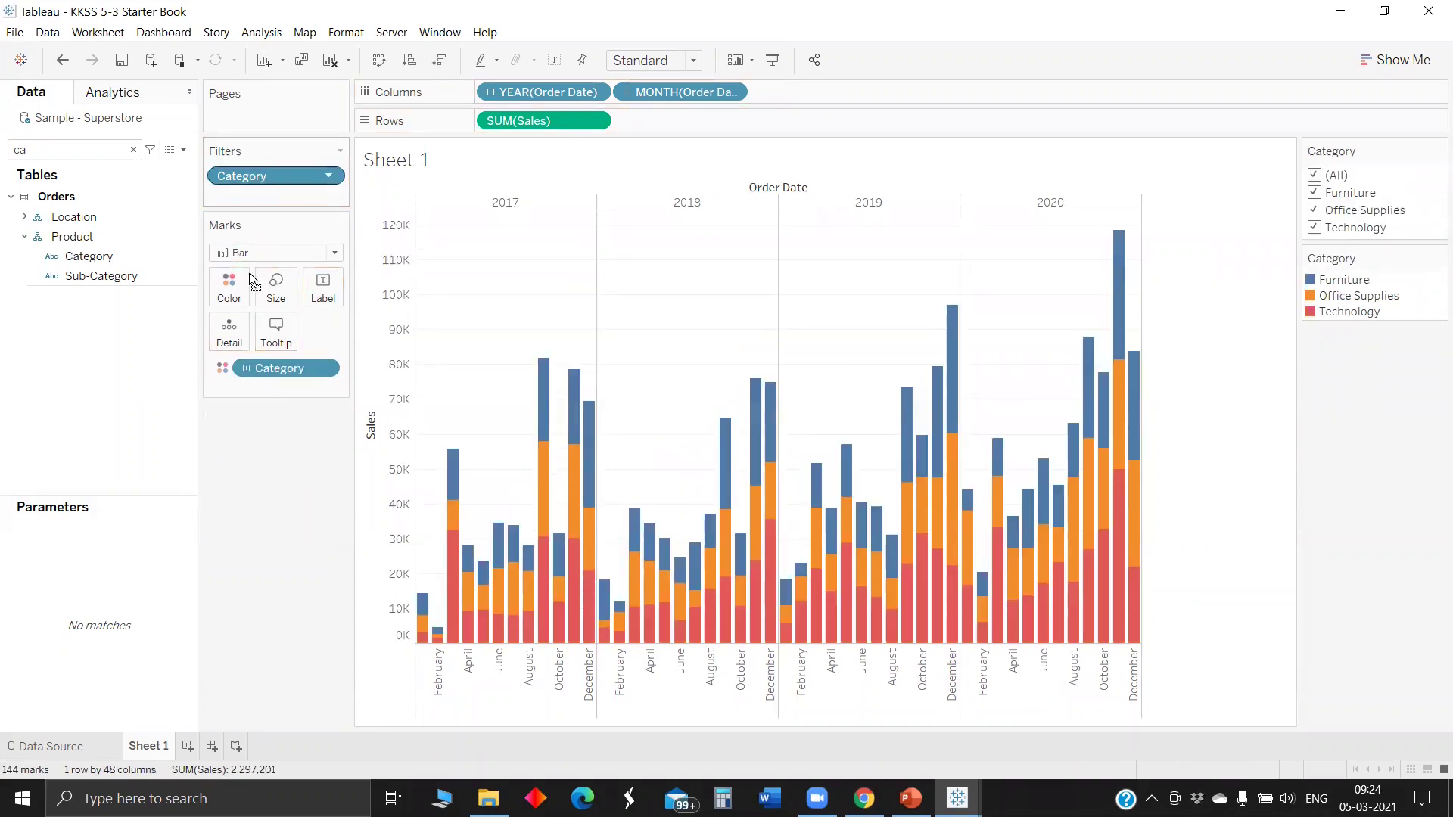
# Remove the Category filter and start a new Sheet 2, searching fields for 'ca'
pyautogui.moveTo(265, 179); pyautogui.dragTo(270, 519)
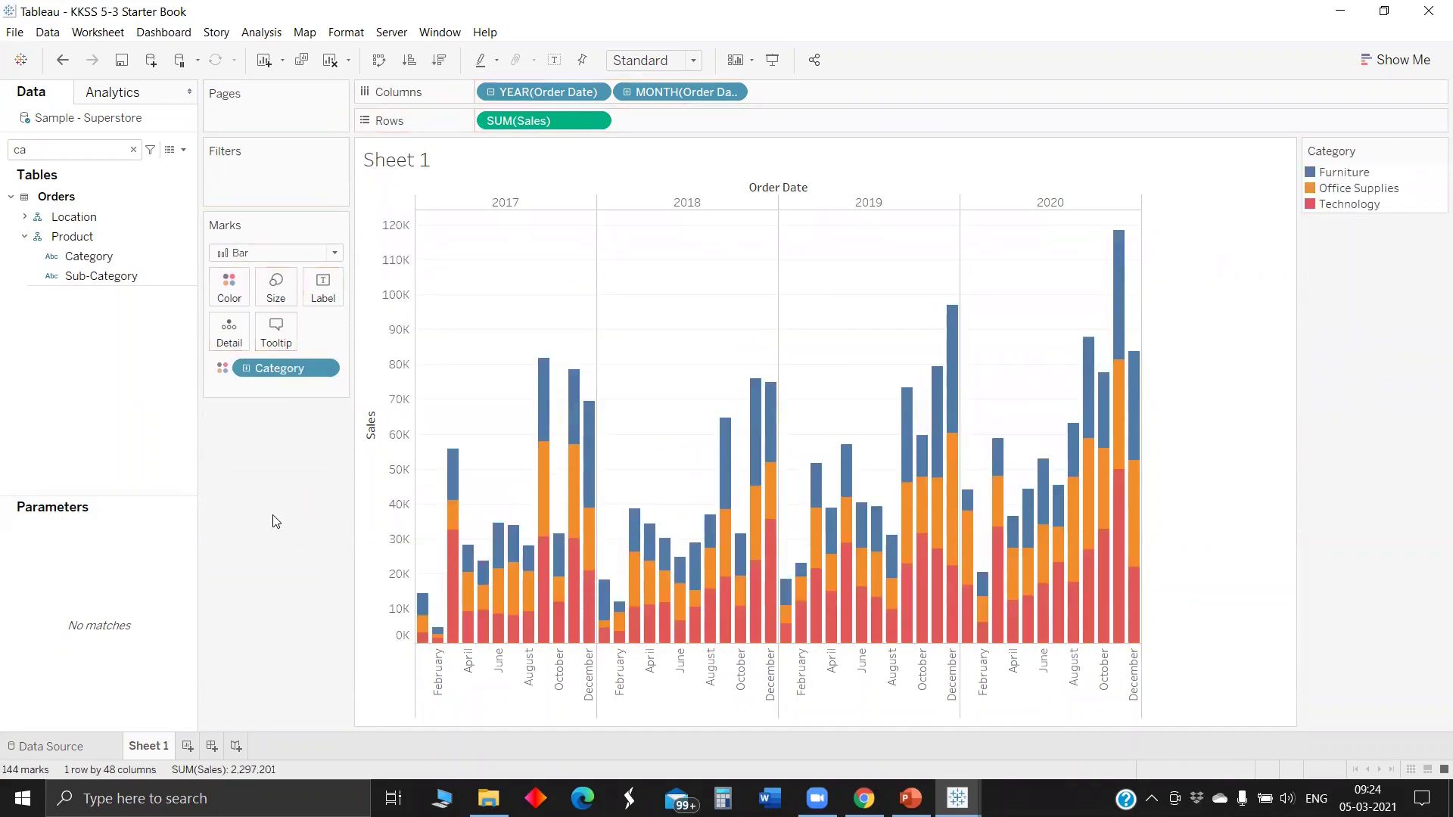
pyautogui.click(188, 747)
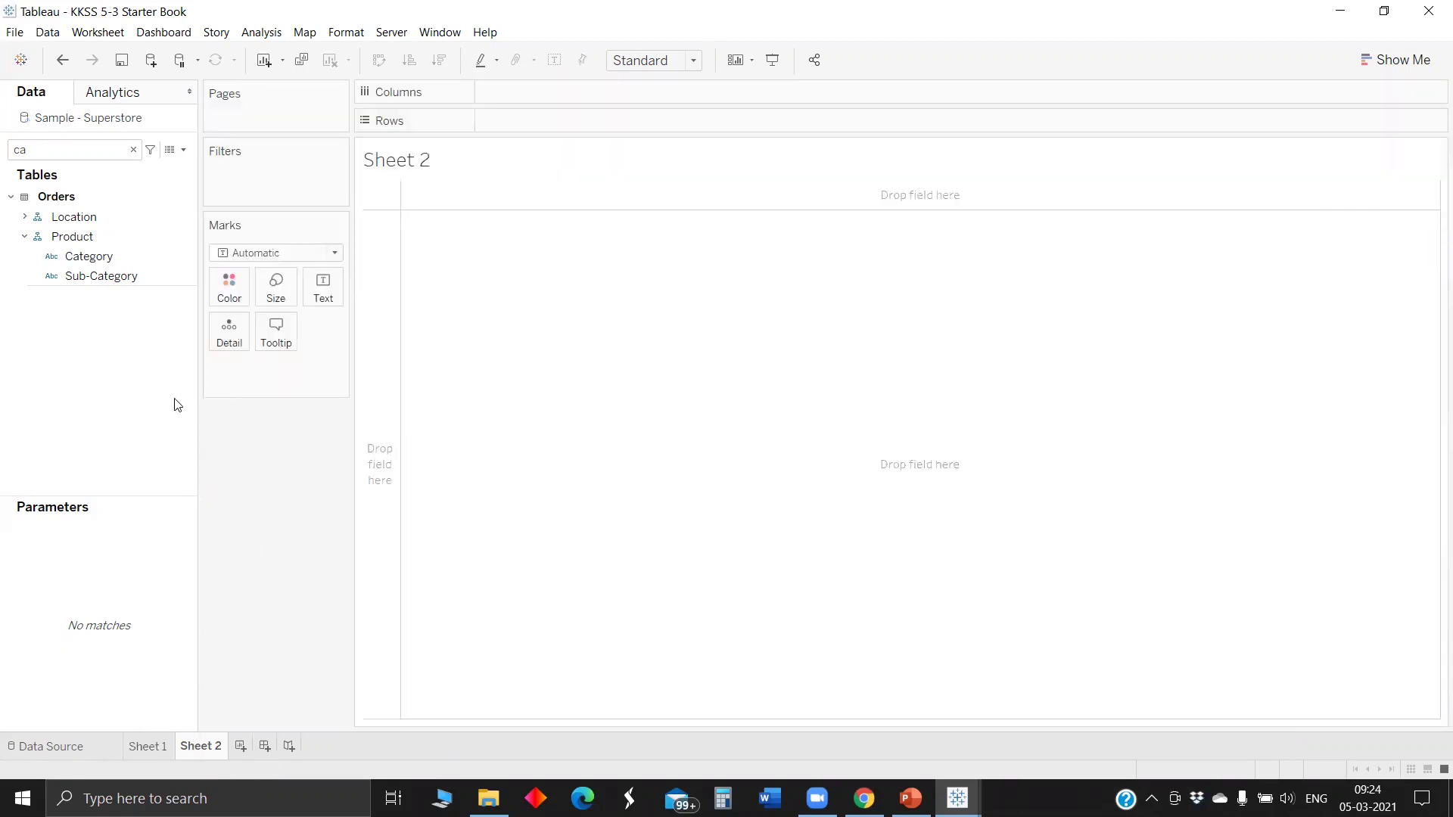
pyautogui.click(54, 146)
pyautogui.press('BackSpace')
pyautogui.press('BackSpace')
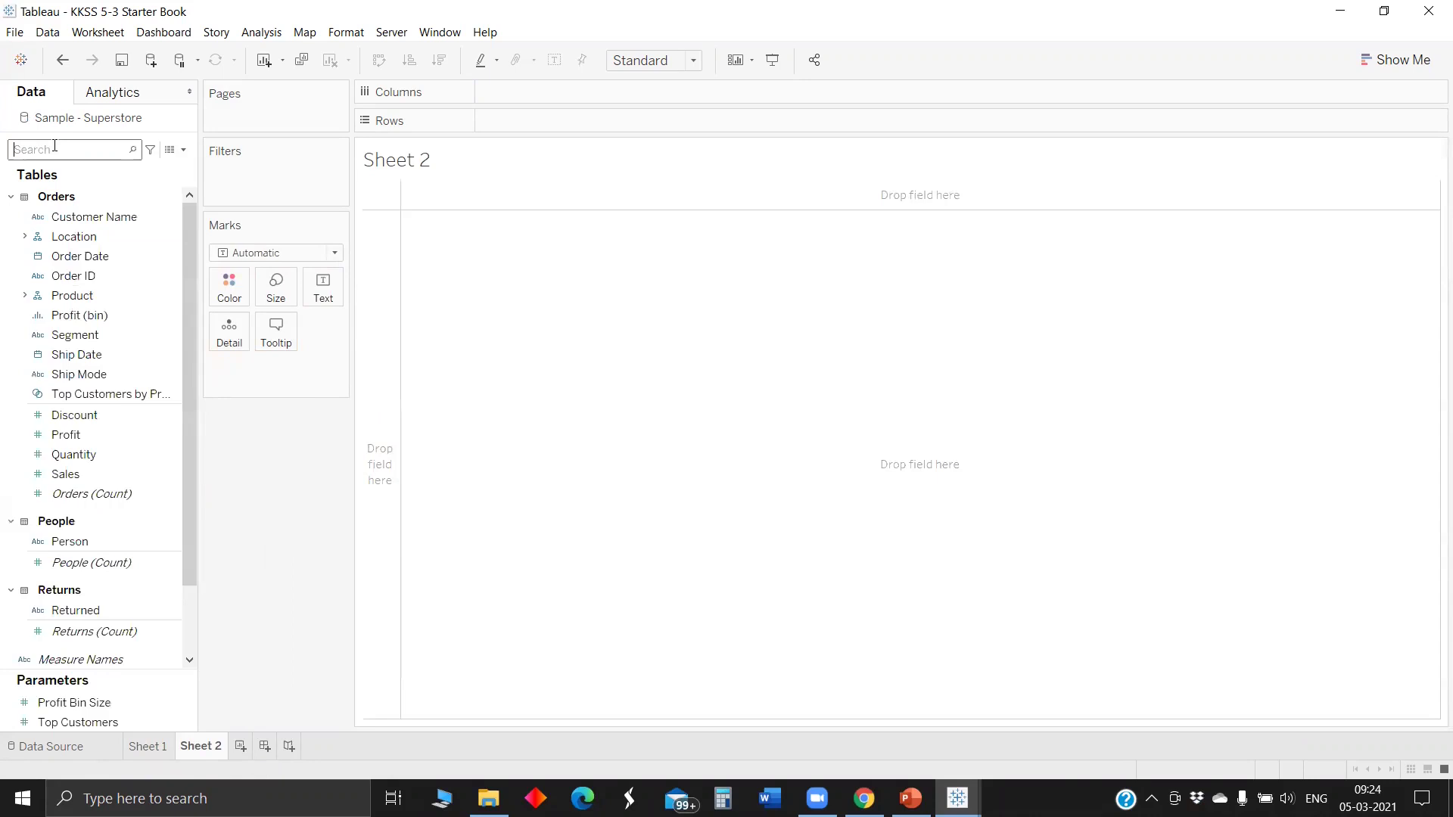
pyautogui.write('ca')
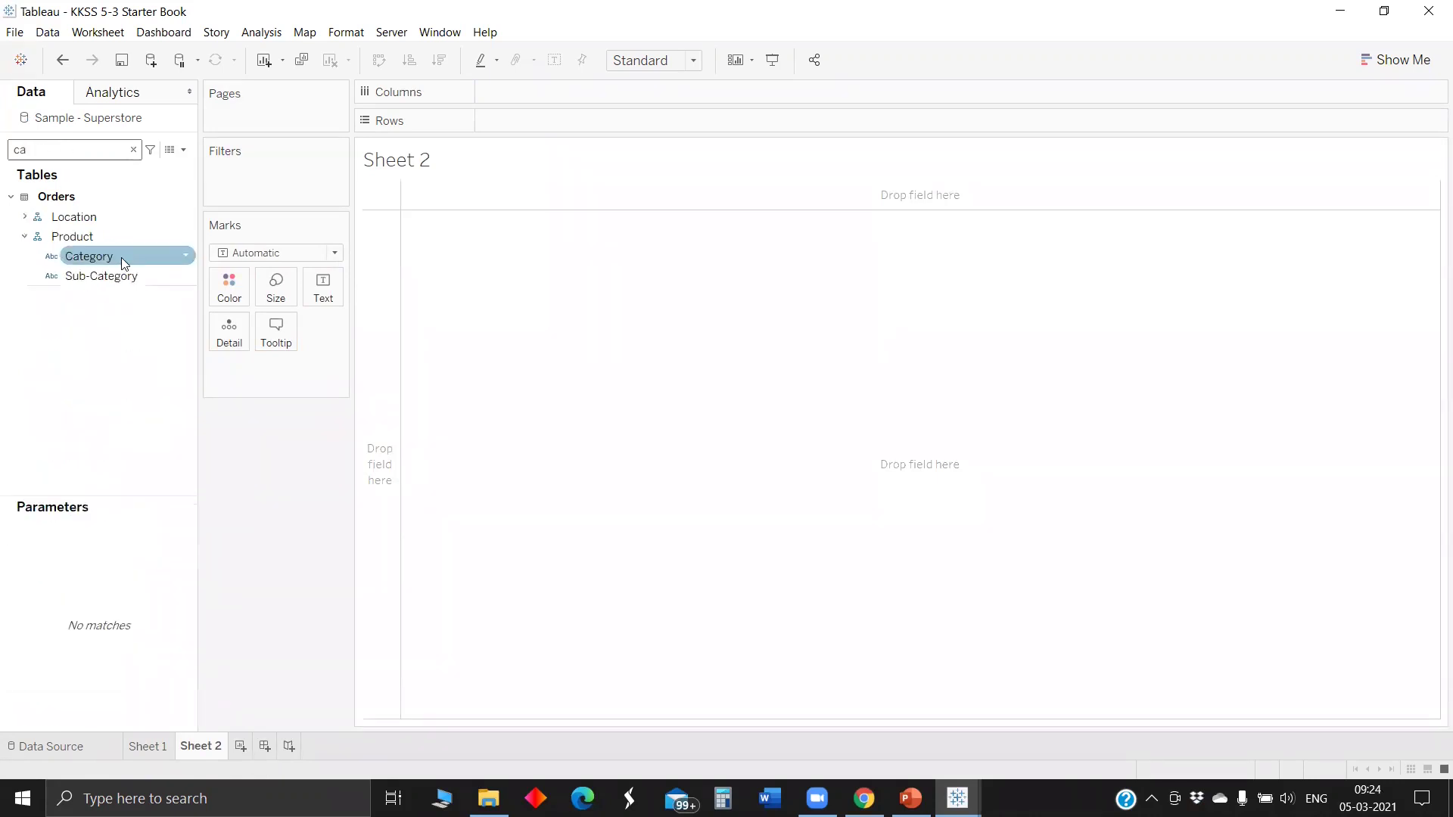
# Build a crosstab of Sub-Category names under Category columns, widened
pyautogui.moveTo(121, 258); pyautogui.dragTo(546, 131)
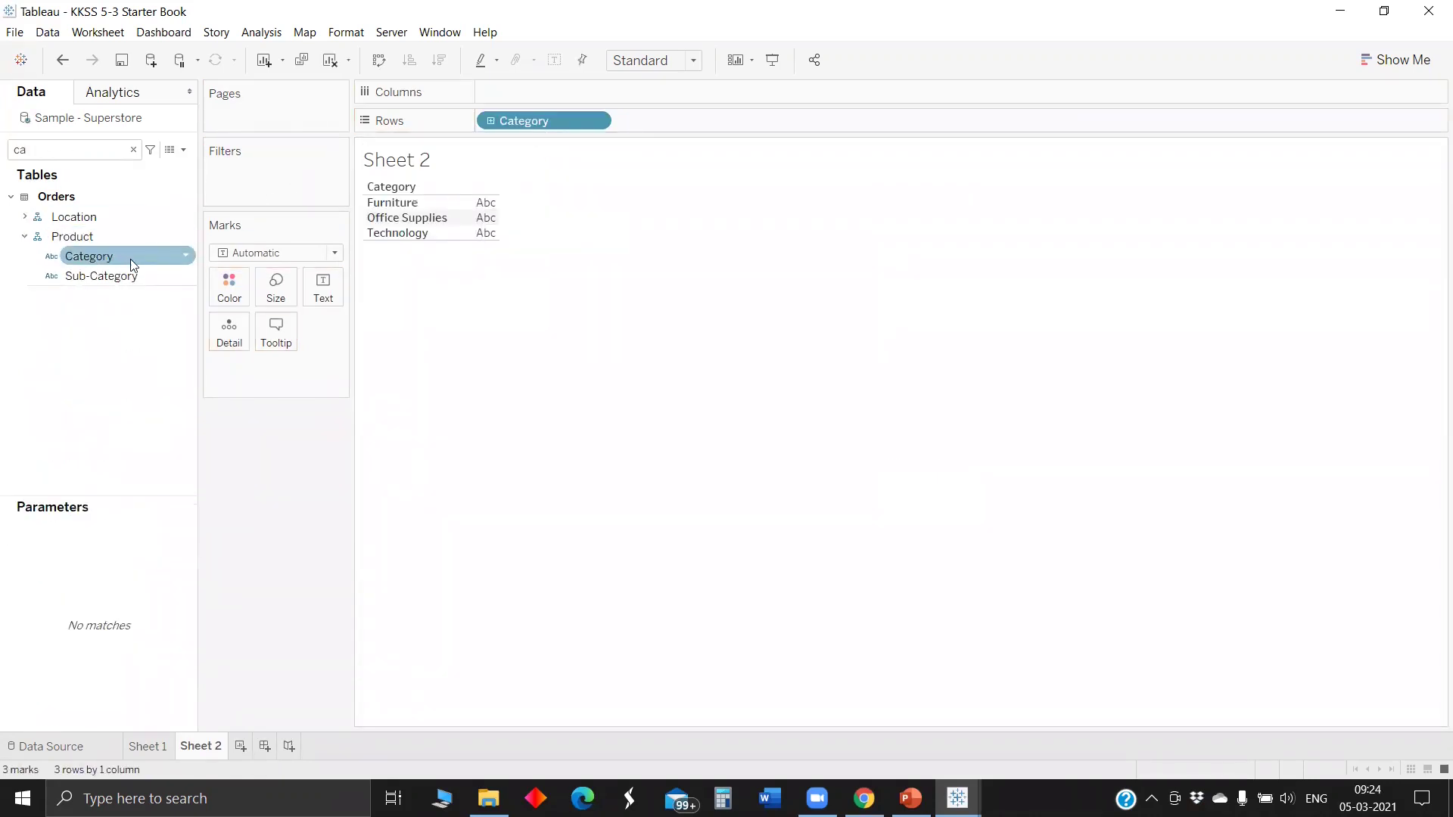
pyautogui.moveTo(101, 275); pyautogui.dragTo(689, 118)
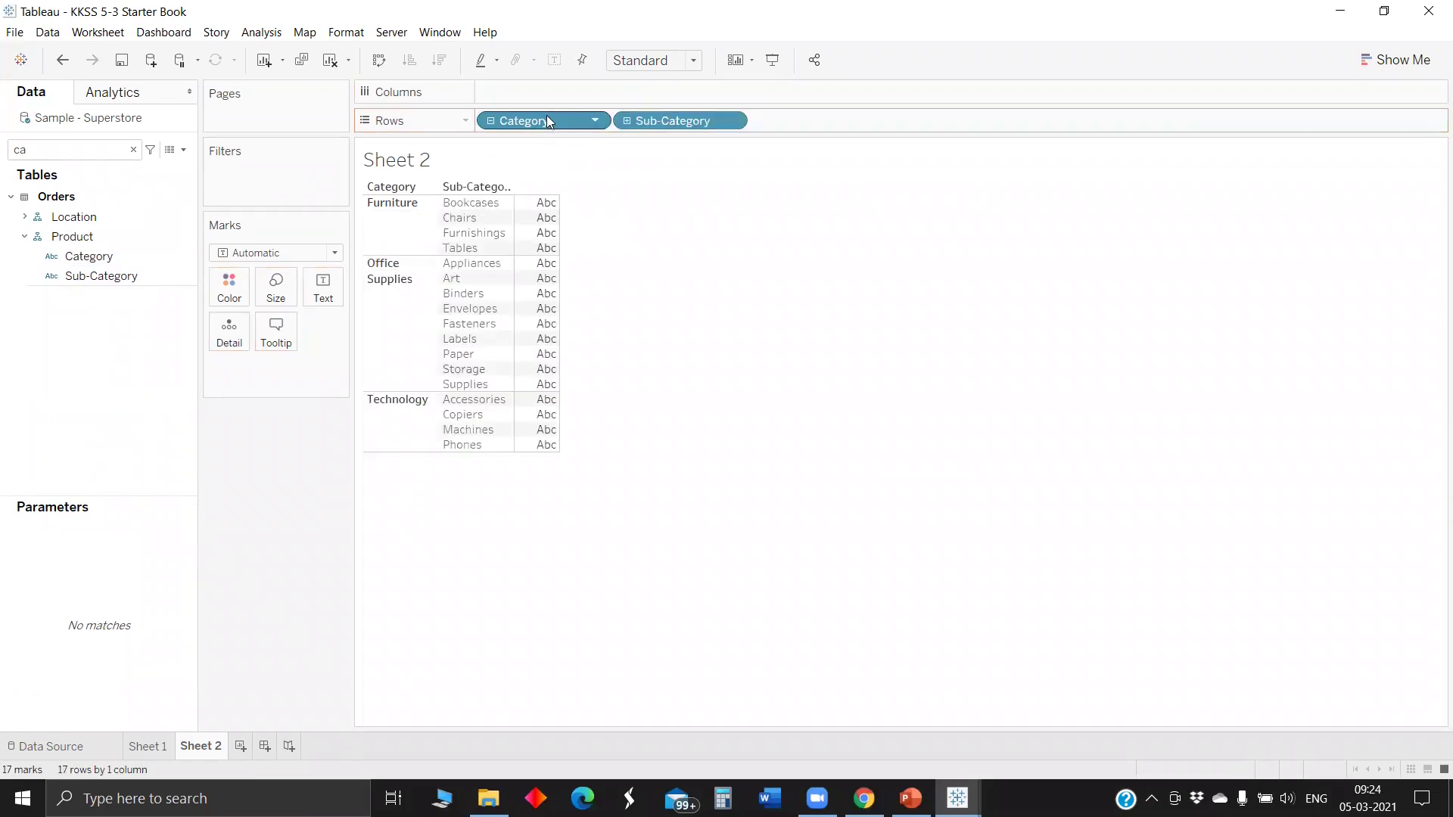
pyautogui.moveTo(547, 118); pyautogui.dragTo(324, 287)
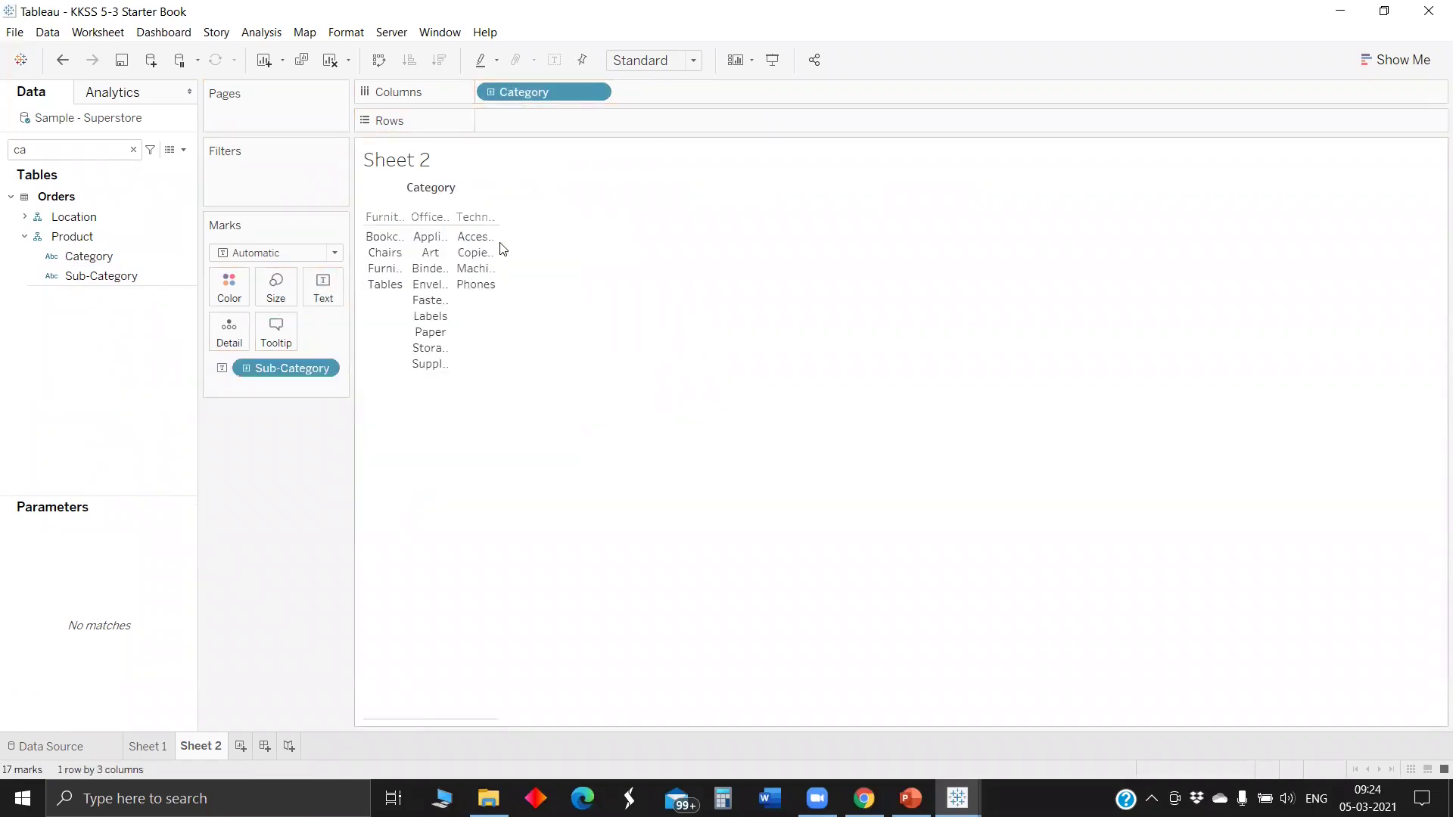
pyautogui.moveTo(504, 228); pyautogui.dragTo(897, 224)
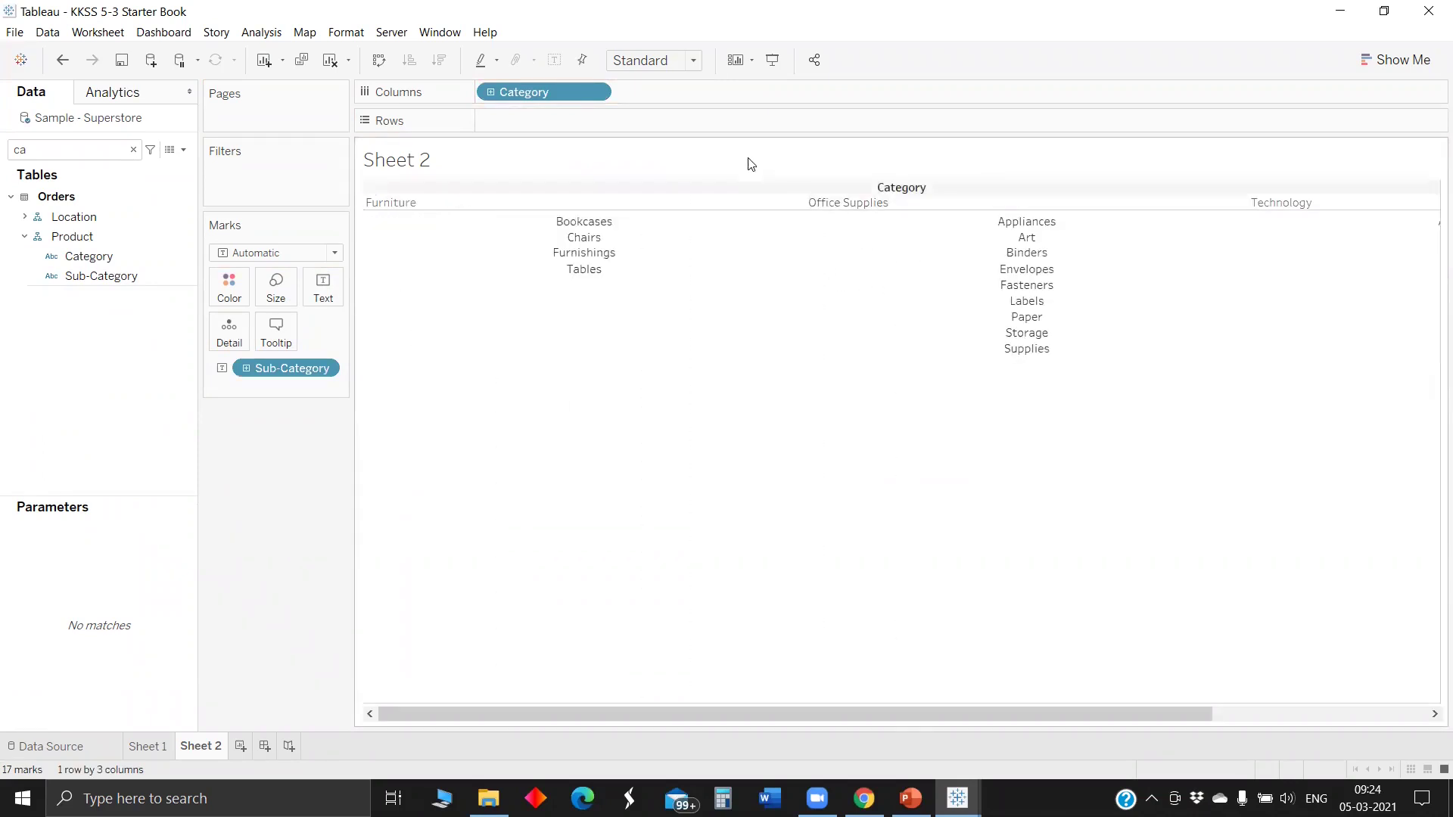
pyautogui.click(145, 746)
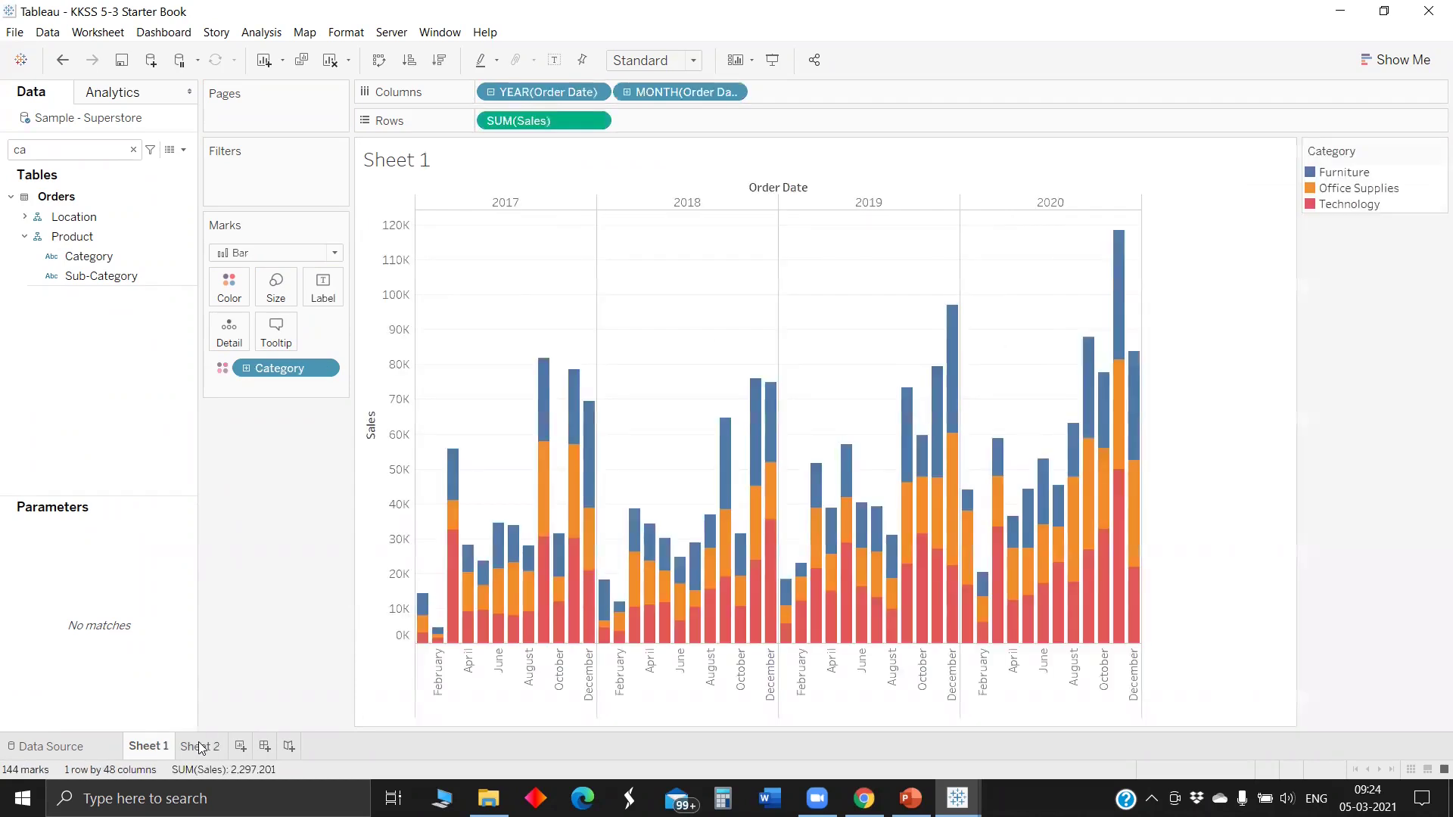
pyautogui.click(200, 747)
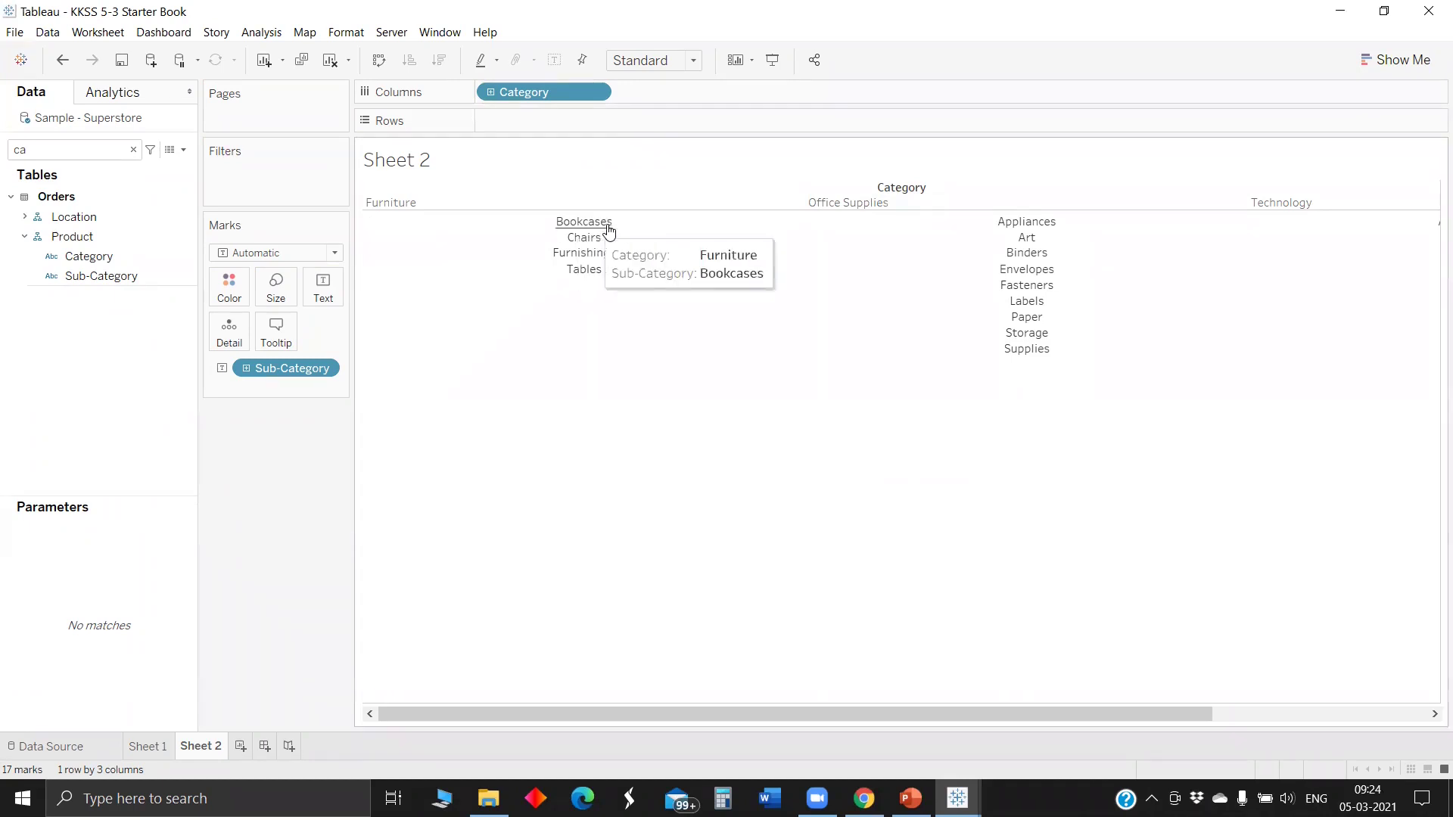
# Clear the field search and create a new parameter named Filter sheet
pyautogui.click(78, 148)
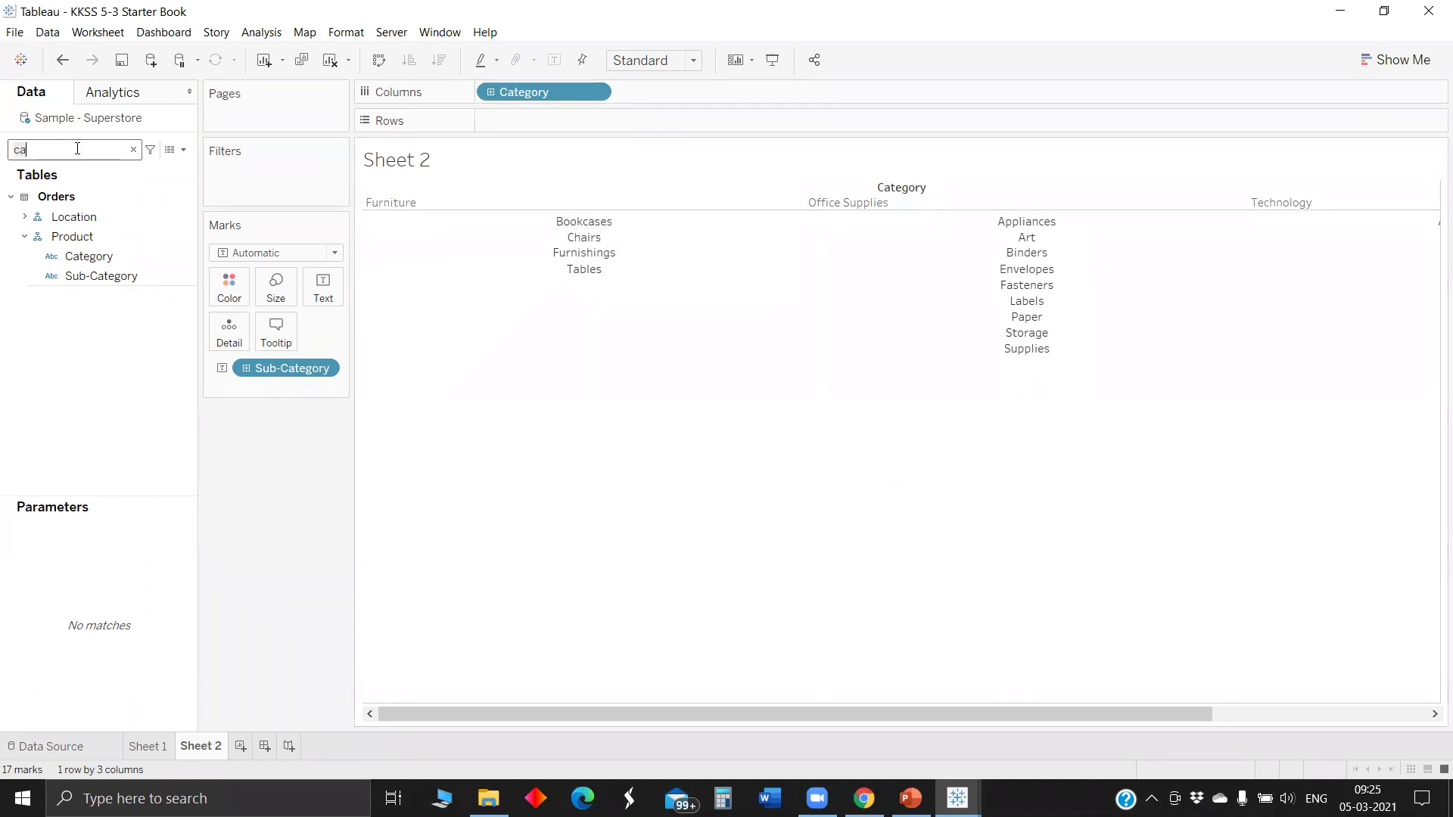
pyautogui.press('BackSpace')
pyautogui.press('BackSpace')
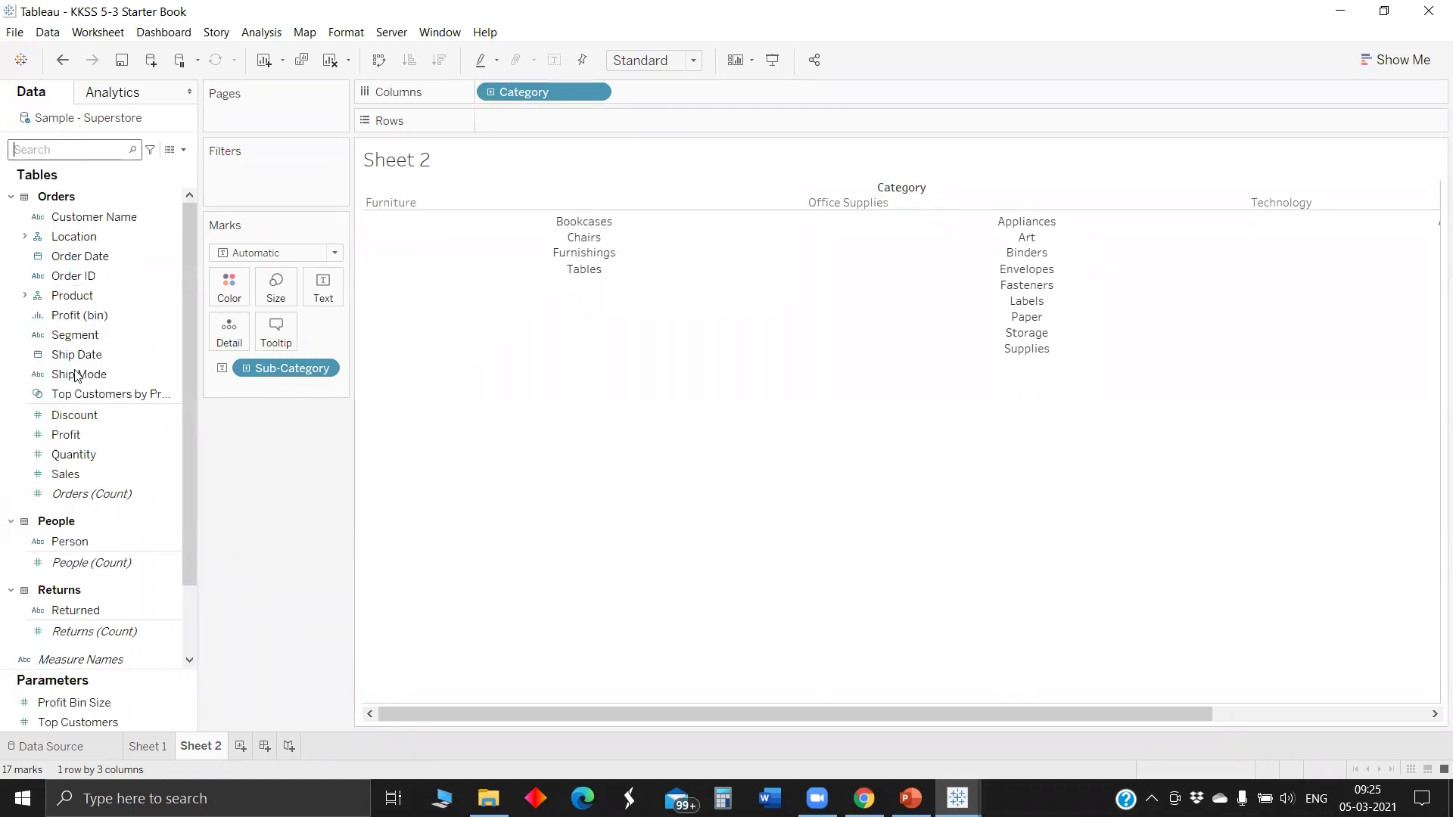
pyautogui.click(184, 150)
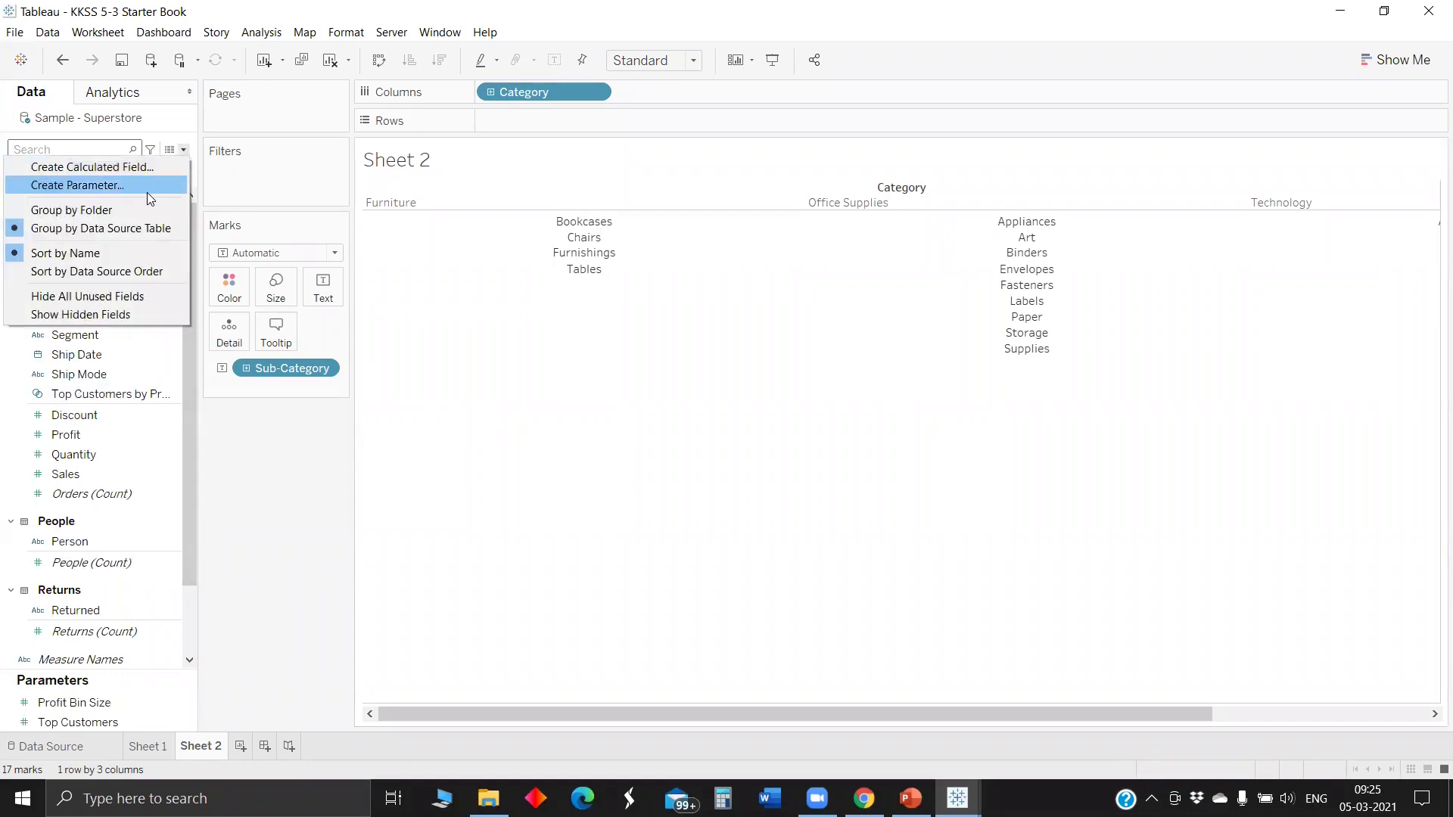
pyautogui.click(146, 186)
pyautogui.press('BackSpace')
pyautogui.press('BackSpace')
pyautogui.press('BackSpace')
pyautogui.press('BackSpace')
pyautogui.press('BackSpace')
pyautogui.press('BackSpace')
pyautogui.press('BackSpace')
pyautogui.press('BackSpace')
pyautogui.press('BackSpace')
pyautogui.press('BackSpace')
pyautogui.press('BackSpace')
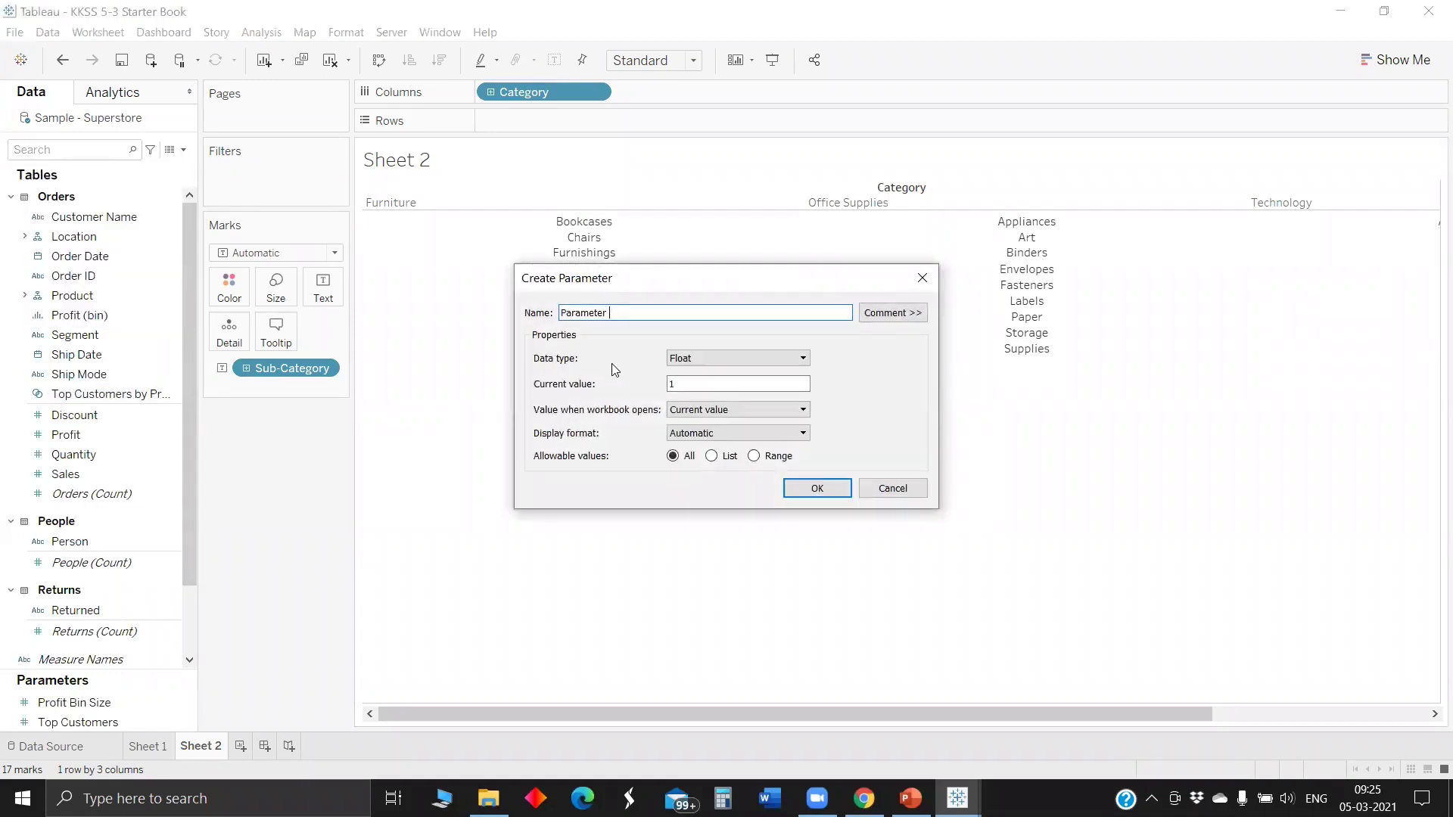
pyautogui.write('Filter sheet')
# Make Filter sheet a list with values 1 (Show) and 2 (Hide)
pyautogui.click(713, 454)
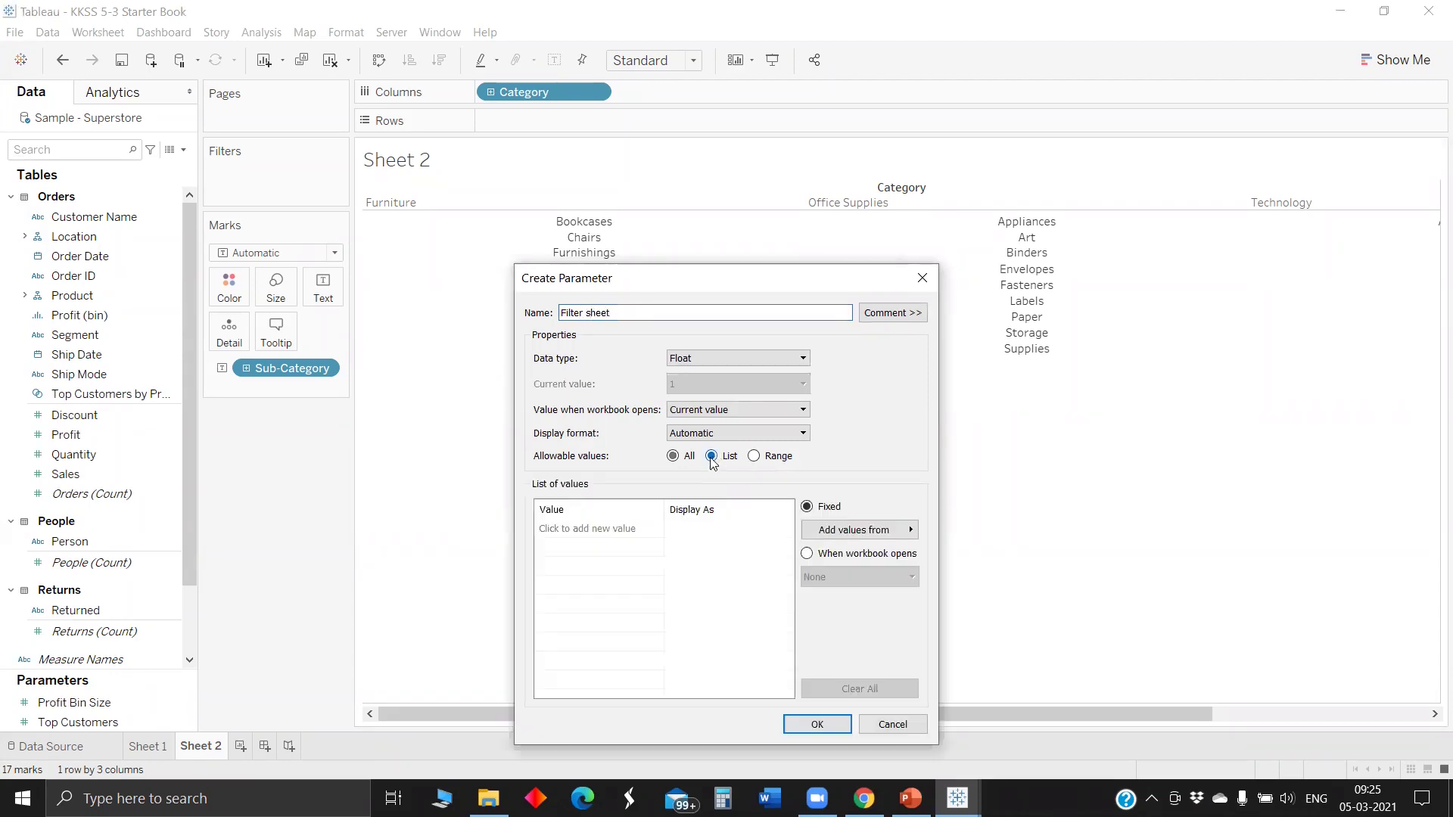
pyautogui.click(617, 529)
pyautogui.write('1')
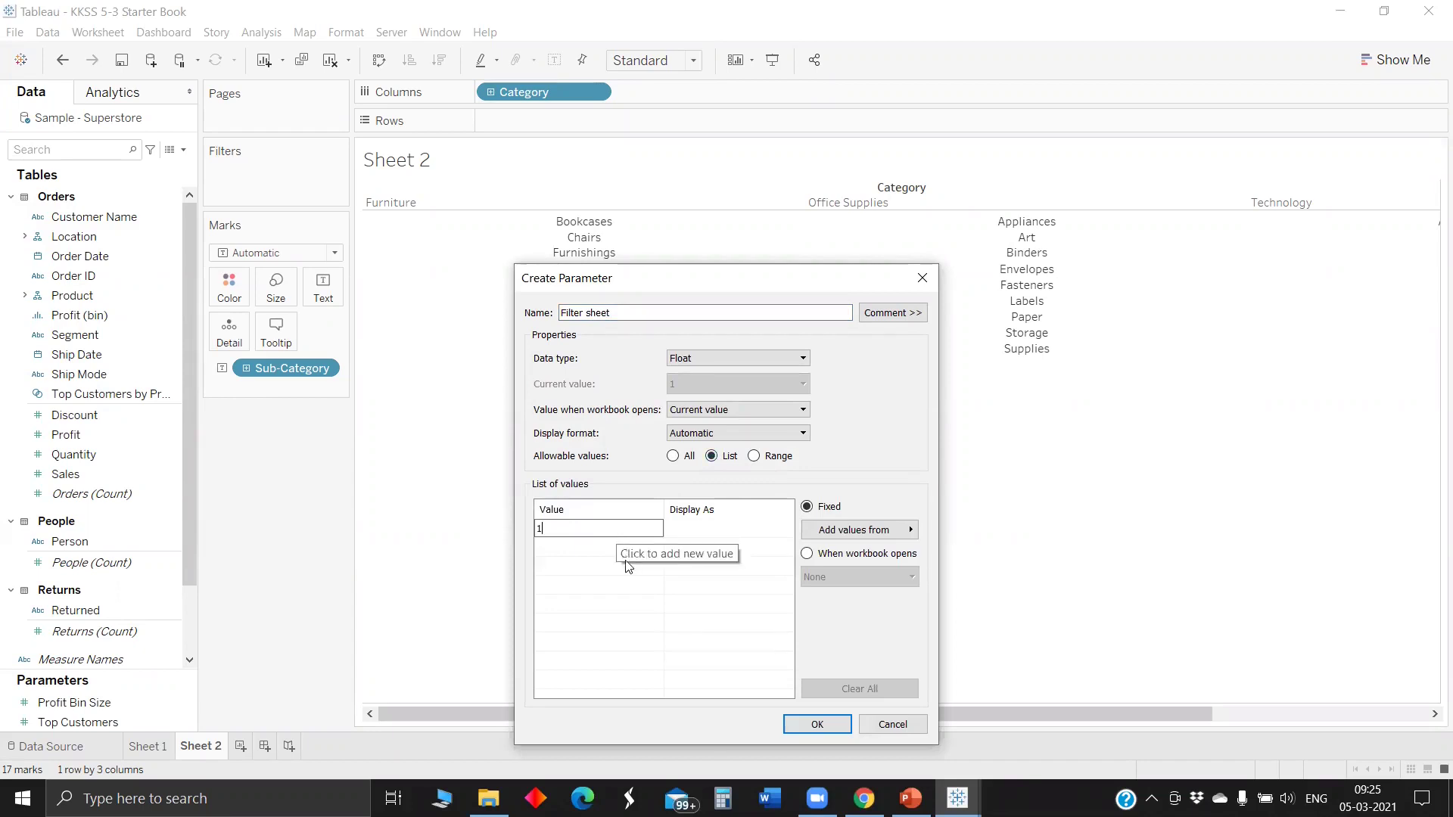
pyautogui.click(558, 548)
pyautogui.write('2')
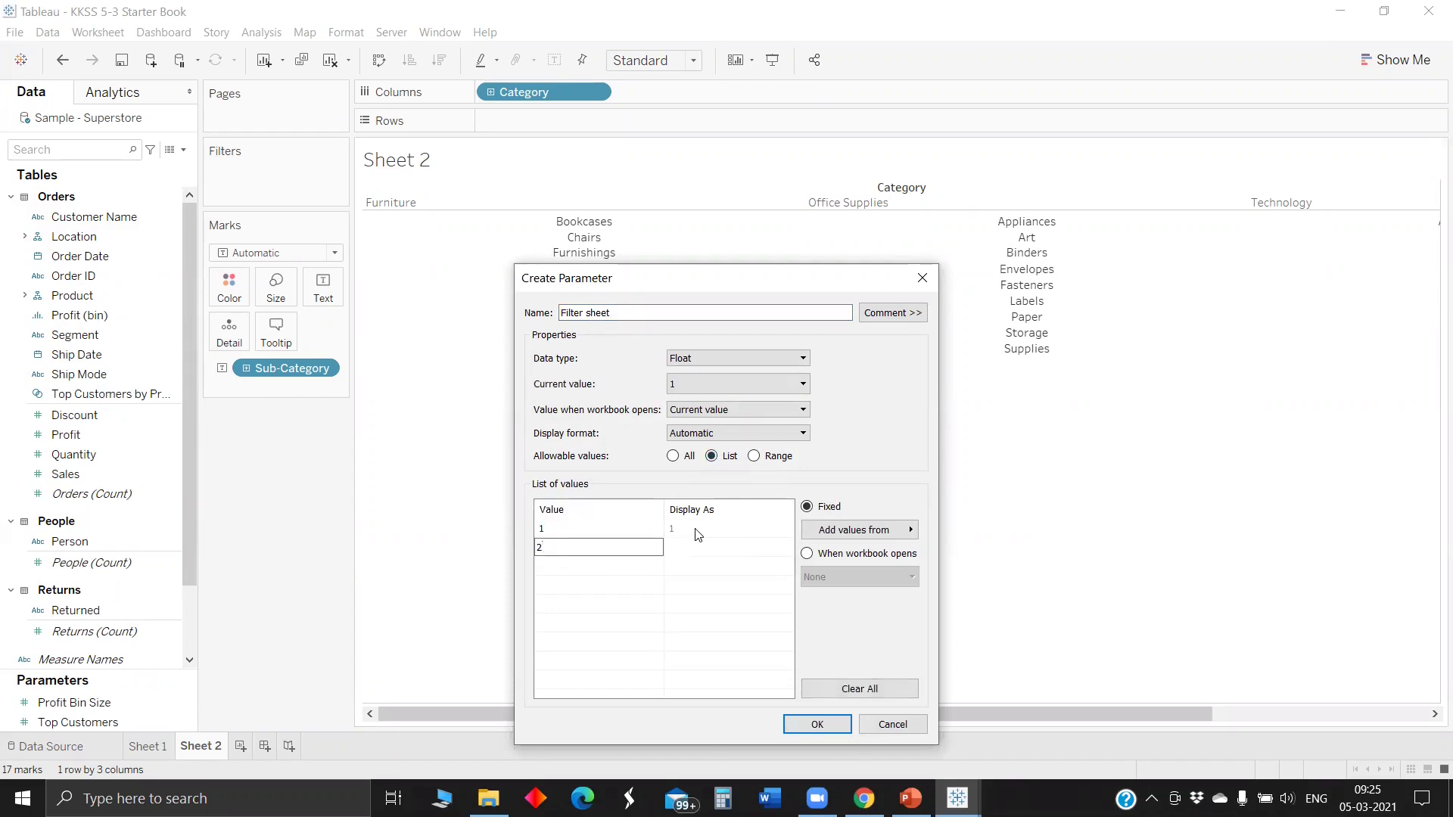
pyautogui.click(701, 527)
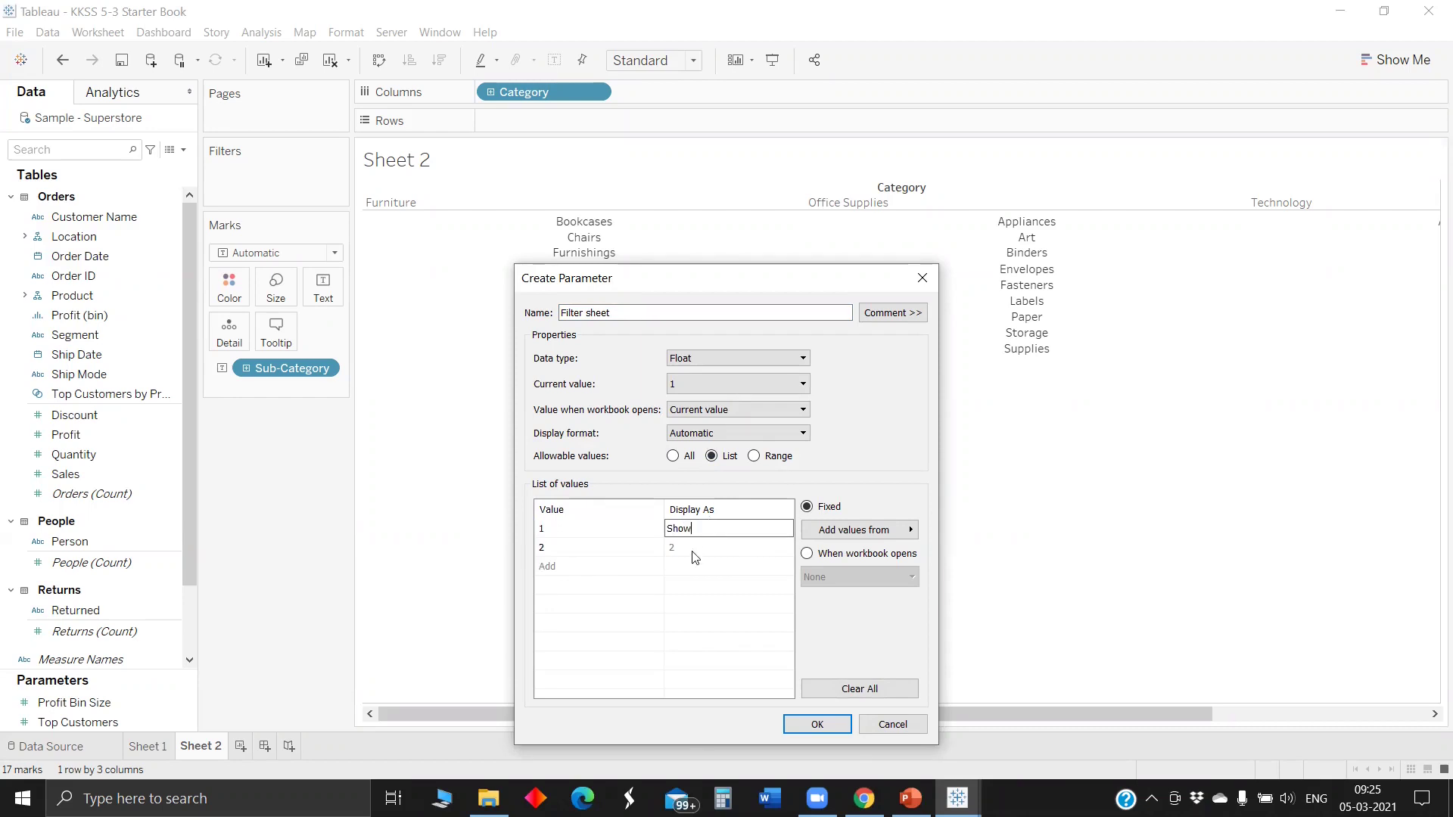
pyautogui.click(696, 542)
pyautogui.click(697, 542)
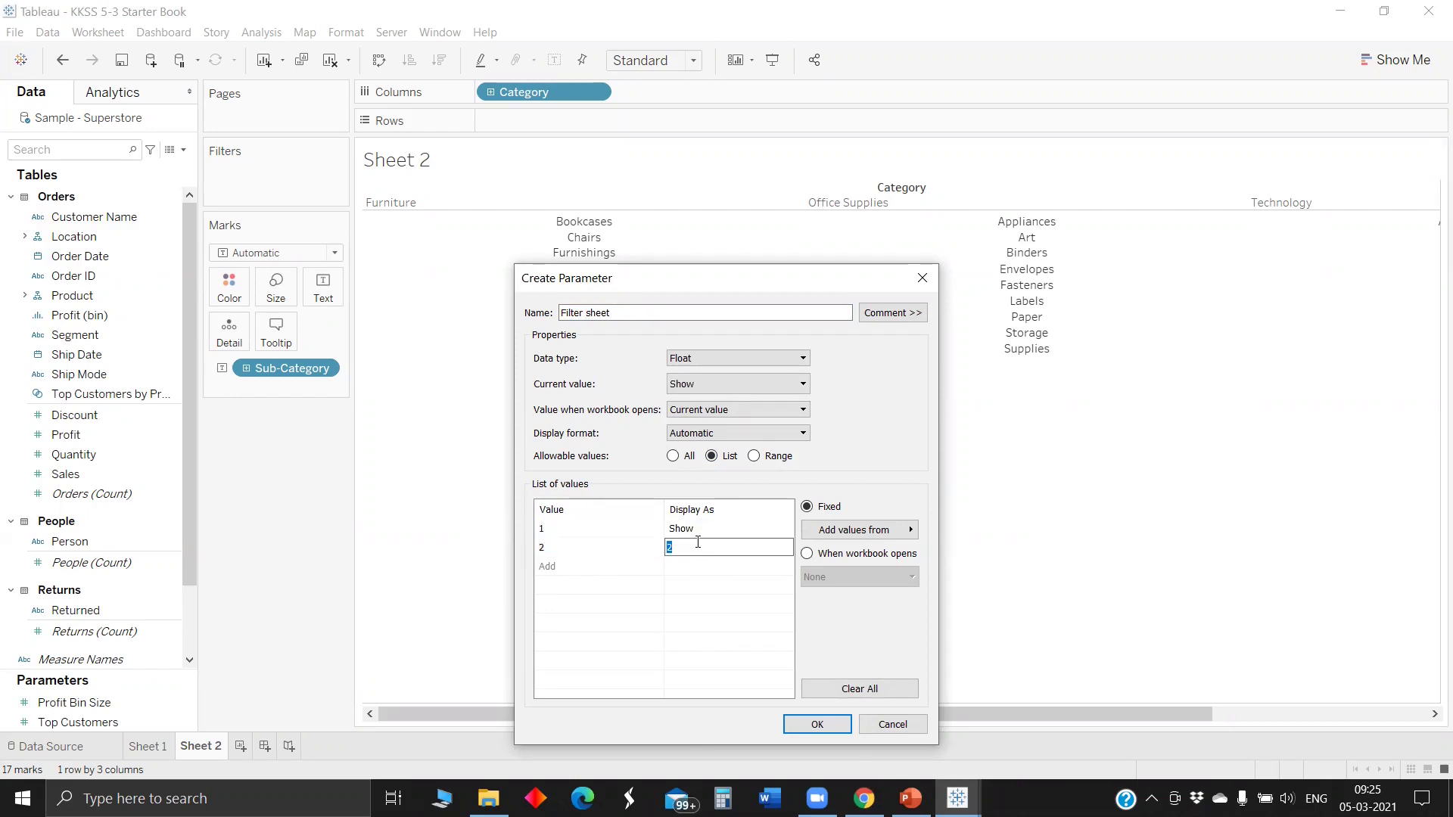
pyautogui.click(822, 725)
# Show the Filter sheet control and start a calculated field named Show/hide
pyautogui.rightClick(74, 681)
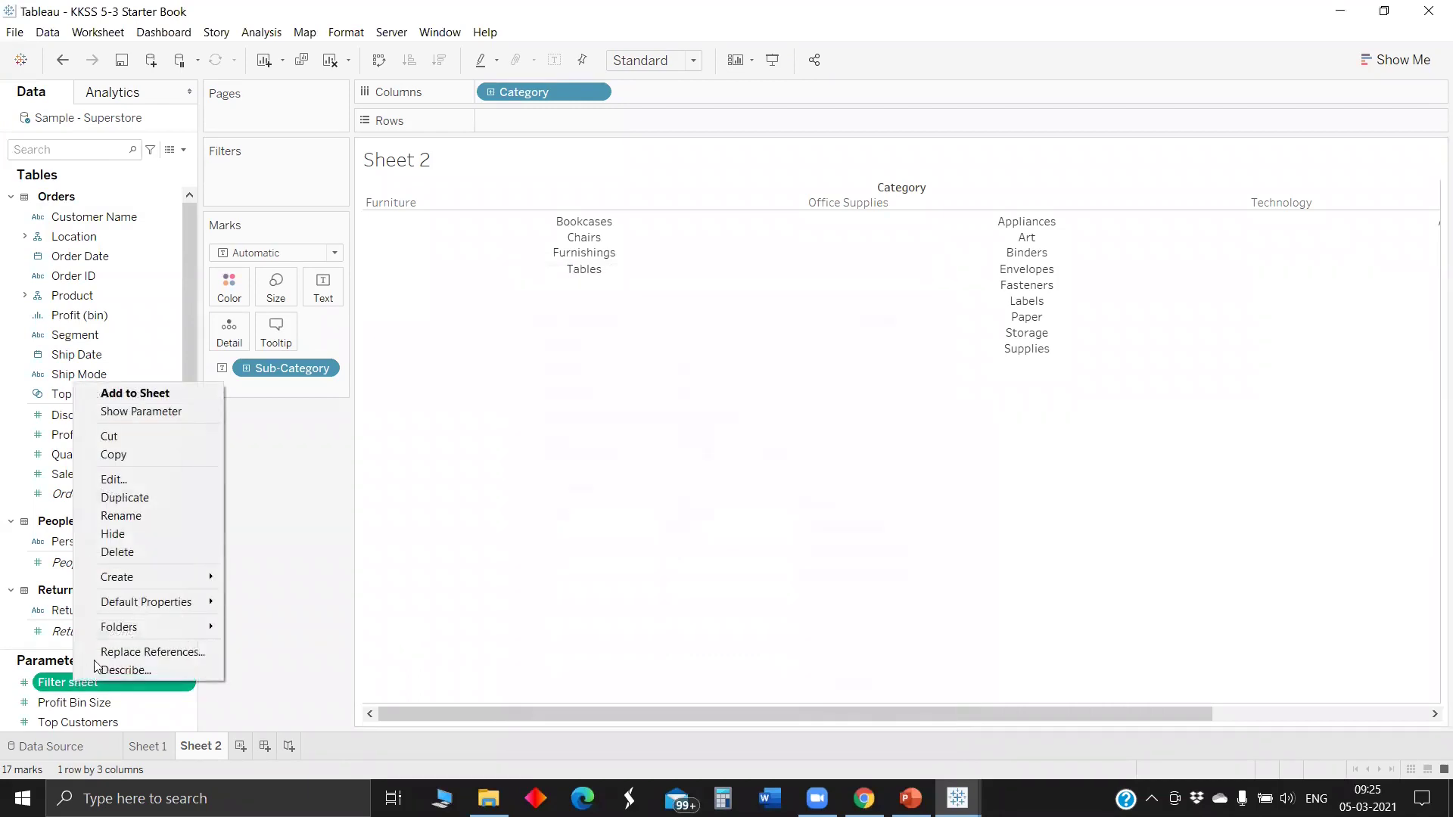
pyautogui.click(173, 412)
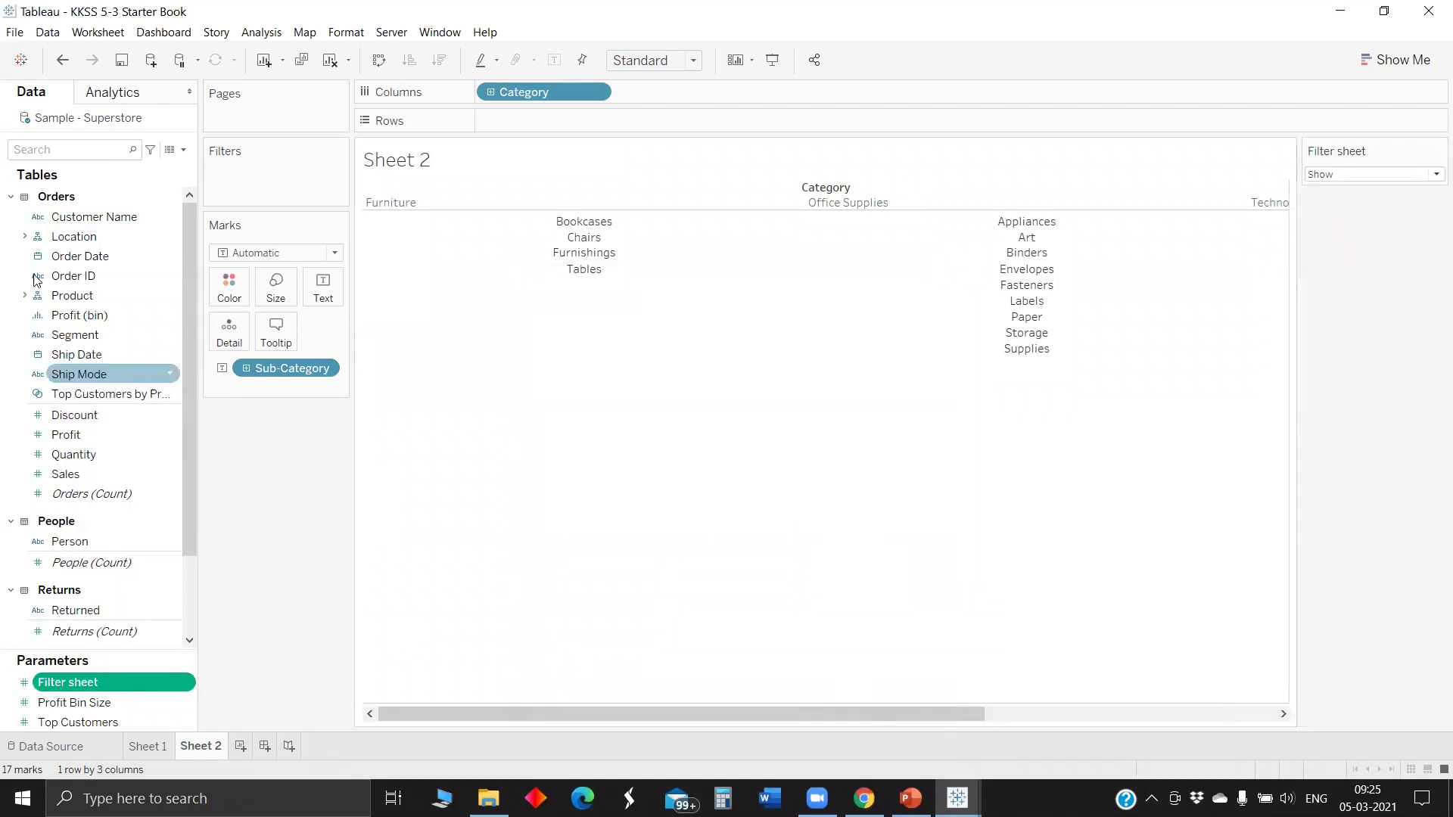
pyautogui.click(183, 149)
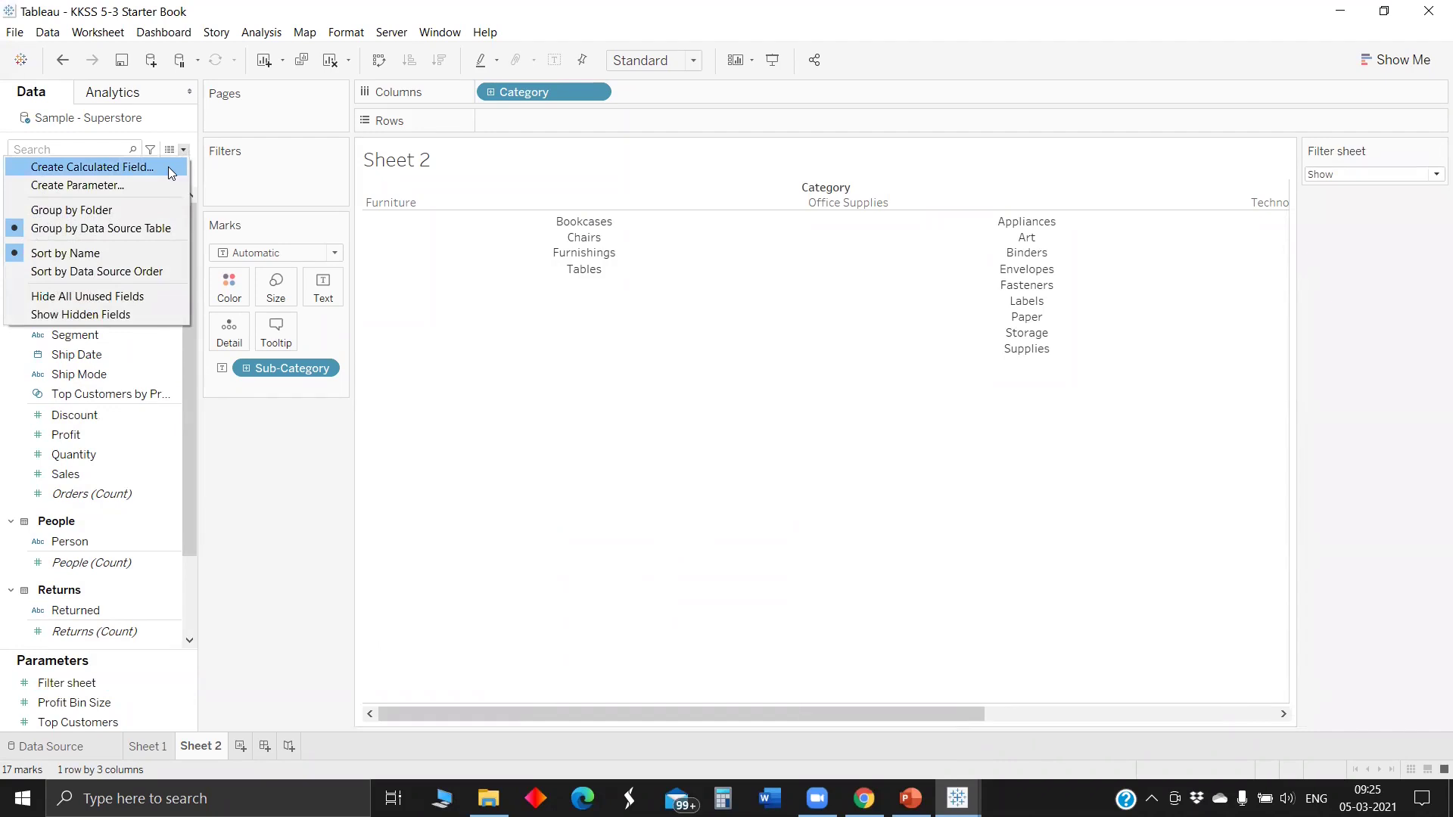
pyautogui.click(170, 168)
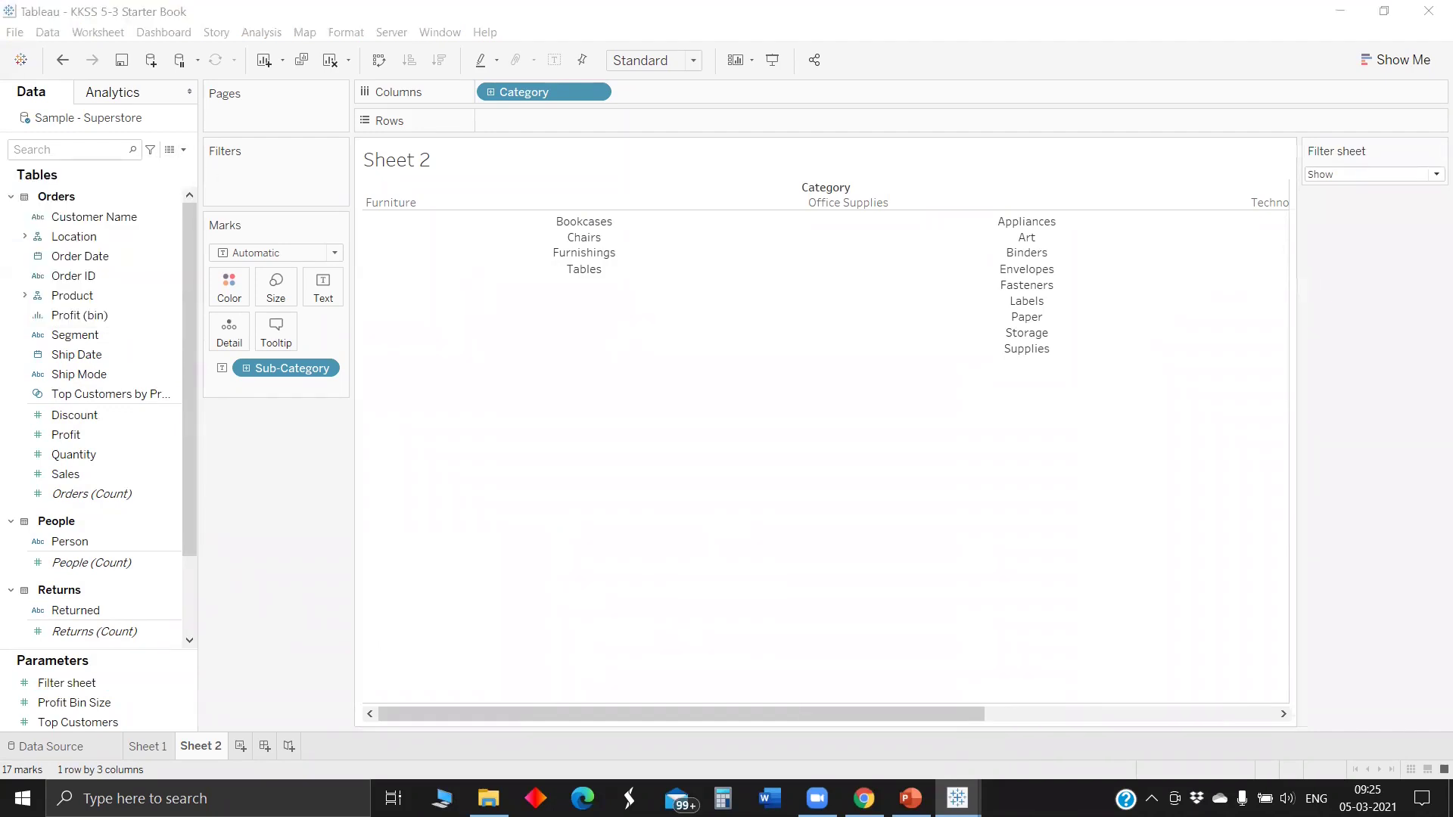
pyautogui.click(334, 273)
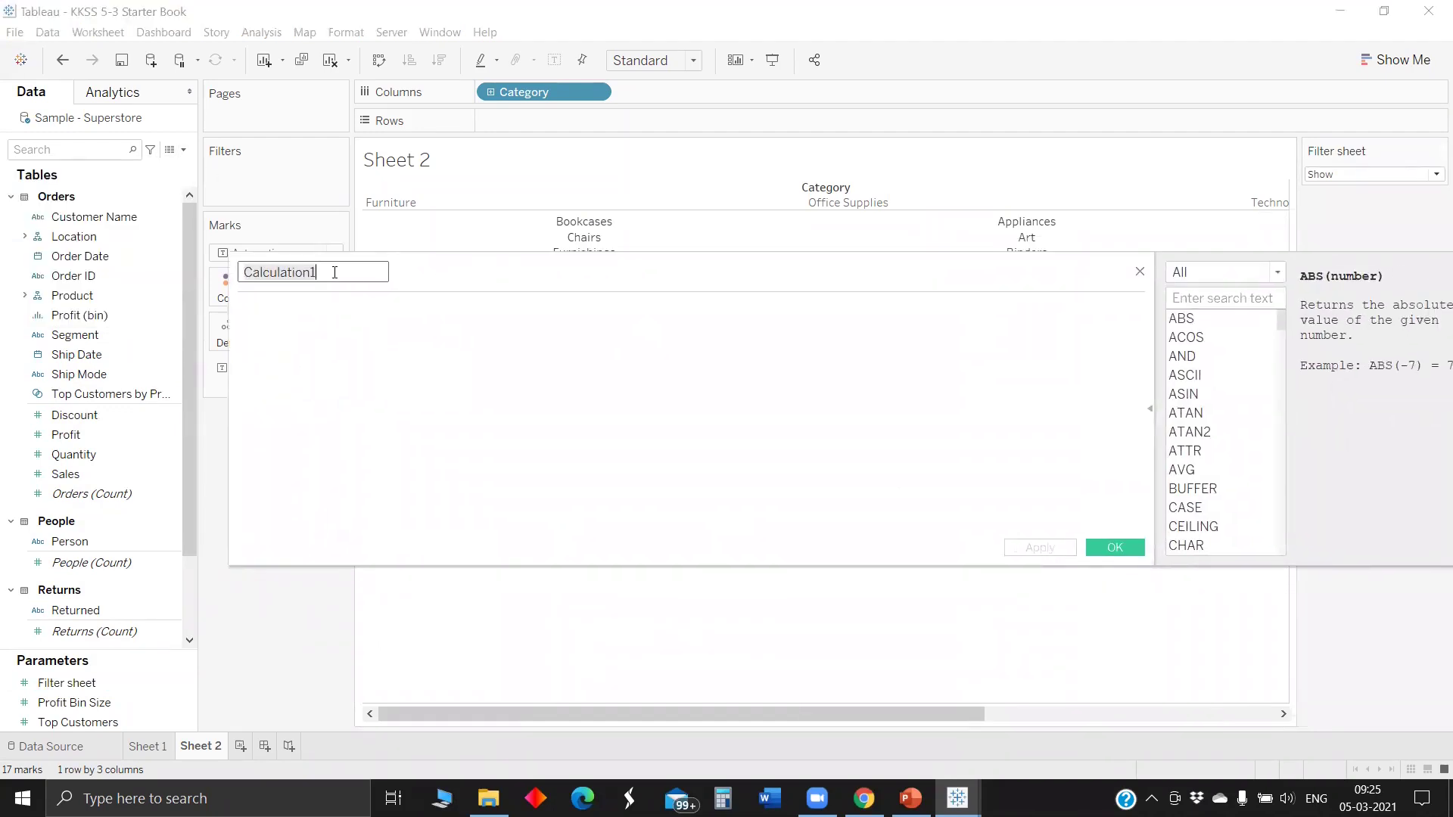
pyautogui.write('Show/hide')
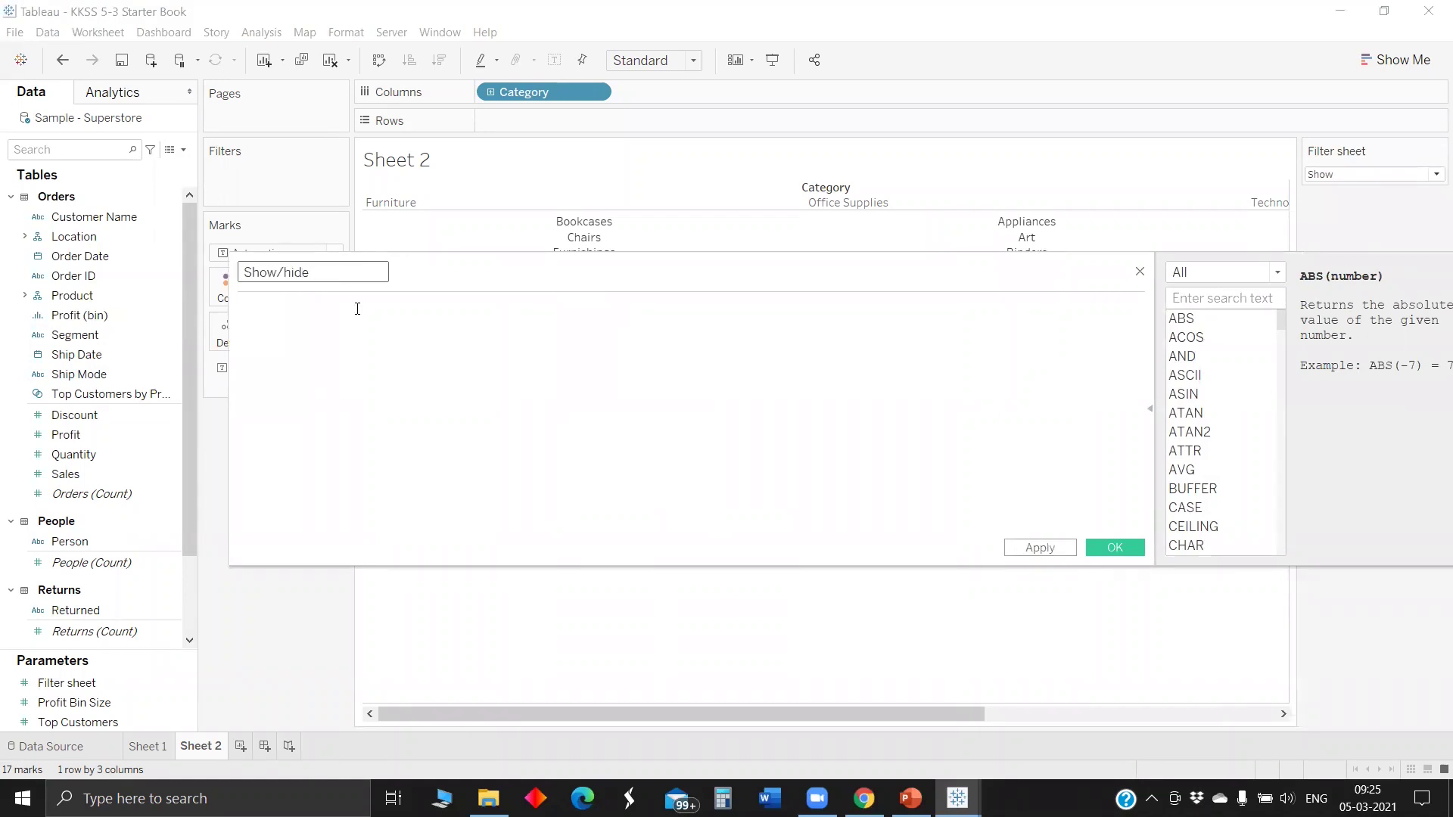
# Write the formula IF [Filter sheet] = 1 THEN TRUE END
pyautogui.click(357, 309)
pyautogui.write('IF  filt')
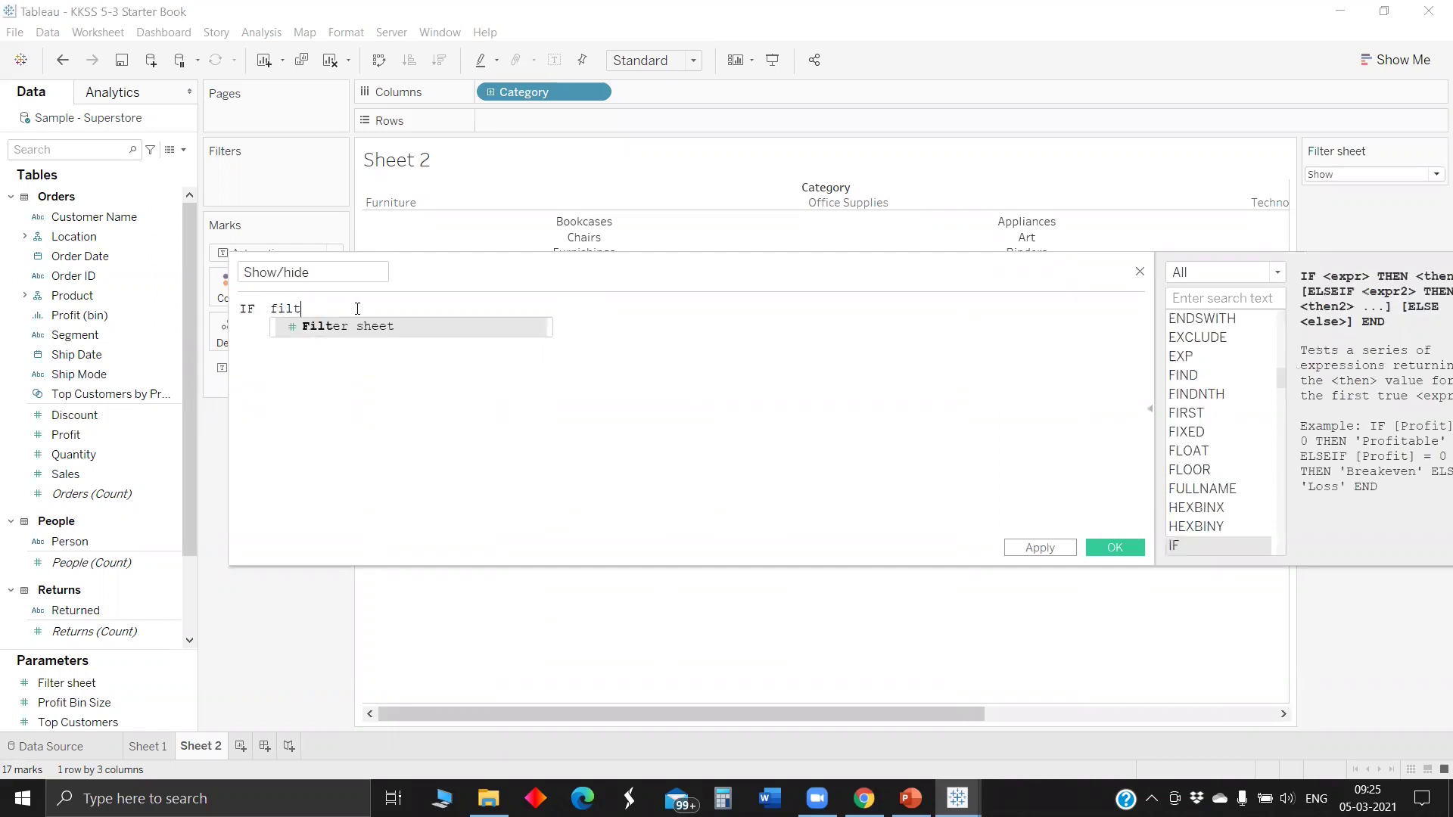
pyautogui.press('Return')
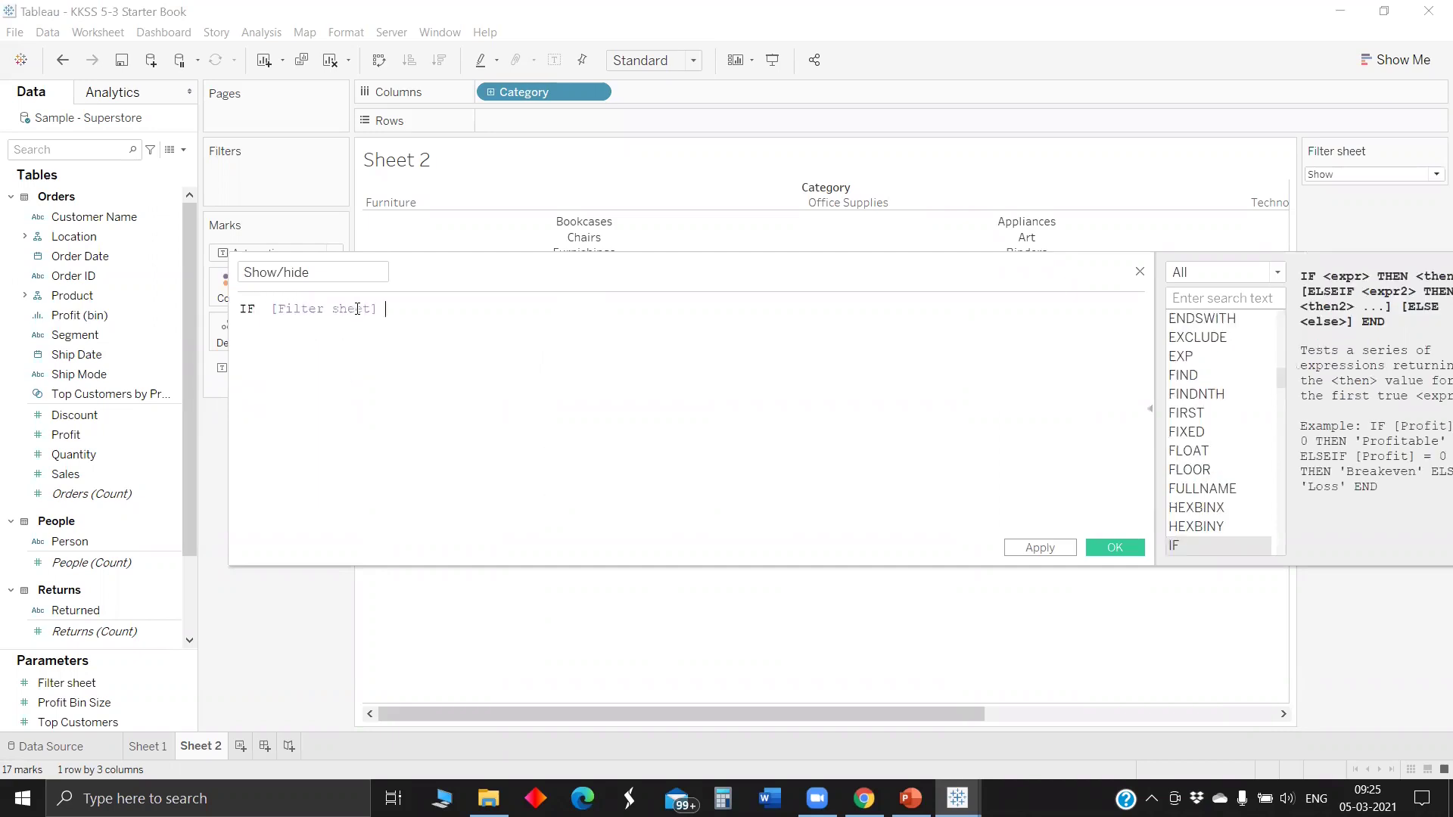
pyautogui.write('THEN ')
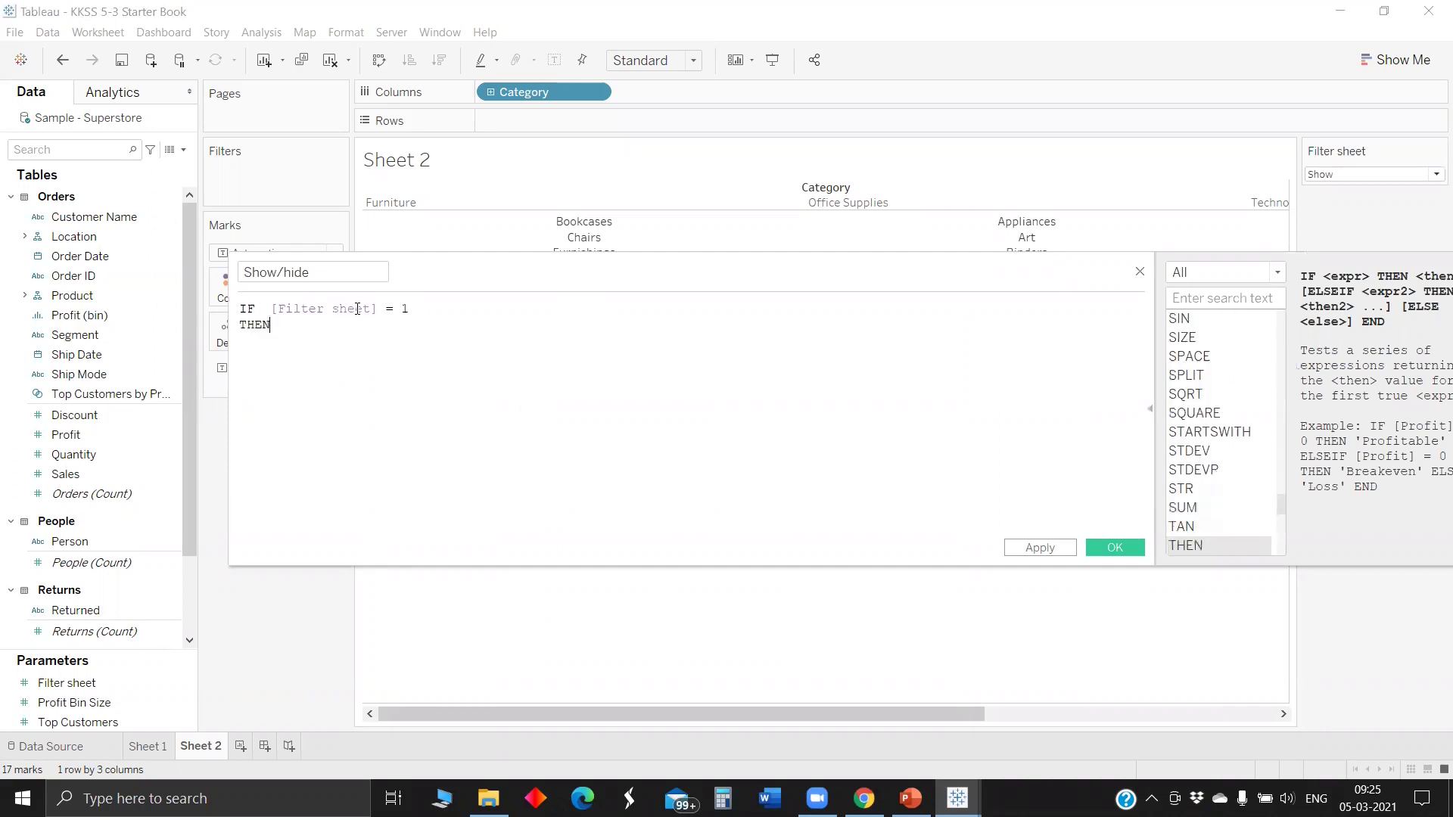
pyautogui.write('true')
pyautogui.press('Return')
pyautogui.press('BackSpace')
pyautogui.press('Return')
pyautogui.press('Return')
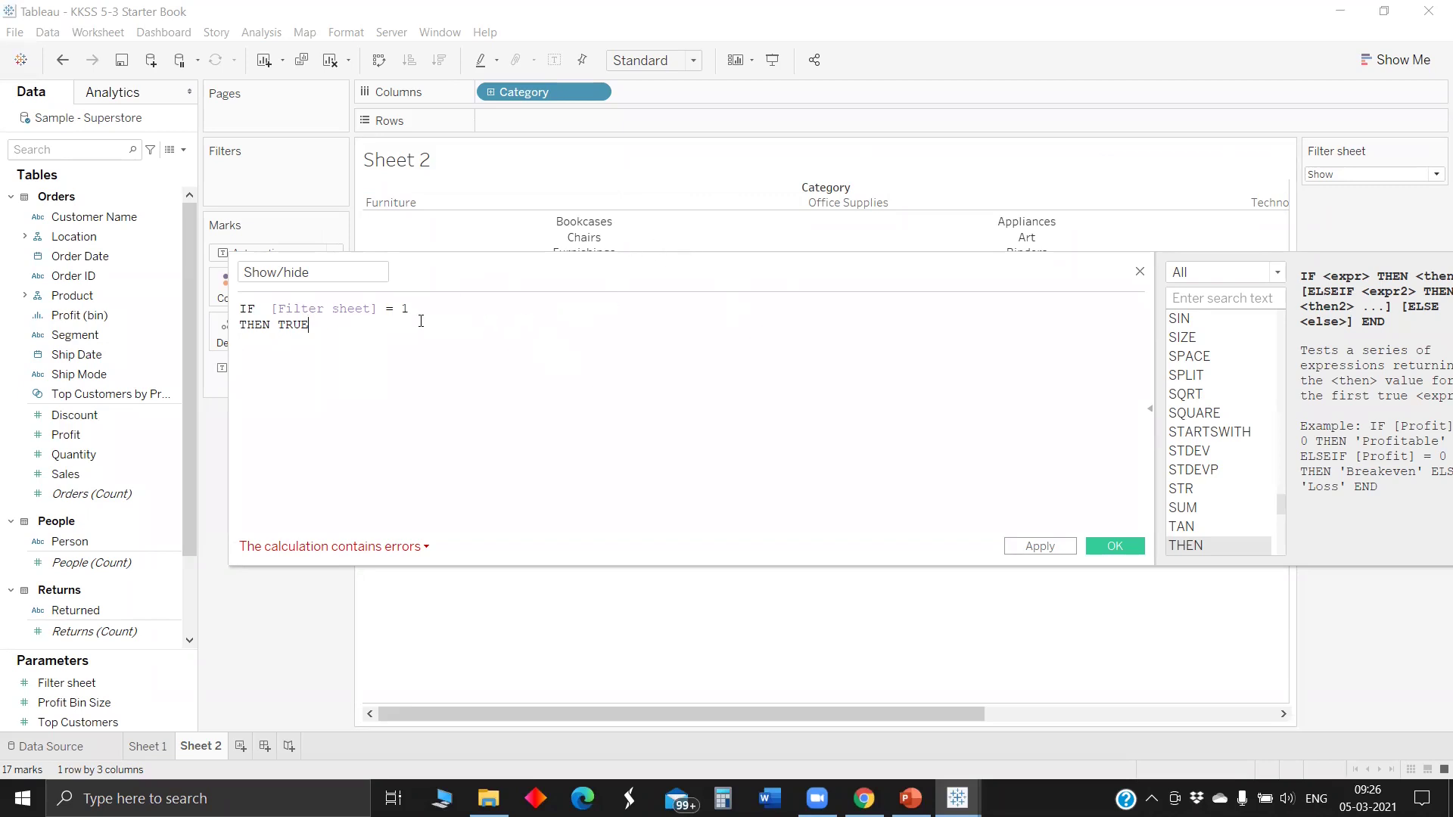
pyautogui.write('END')
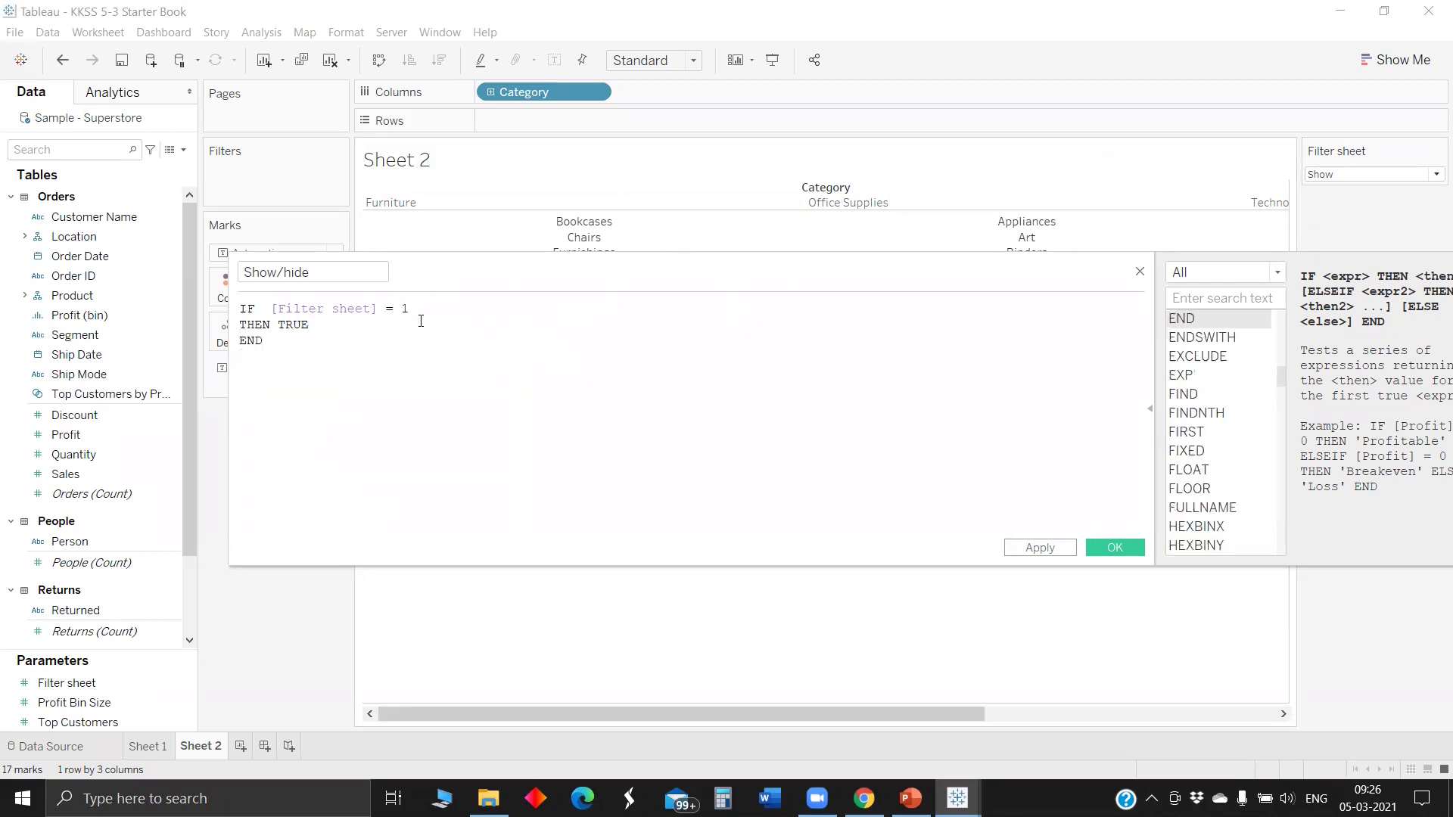
# Save Show/hide and filter Sheet 2 to keep only True
pyautogui.click(1116, 548)
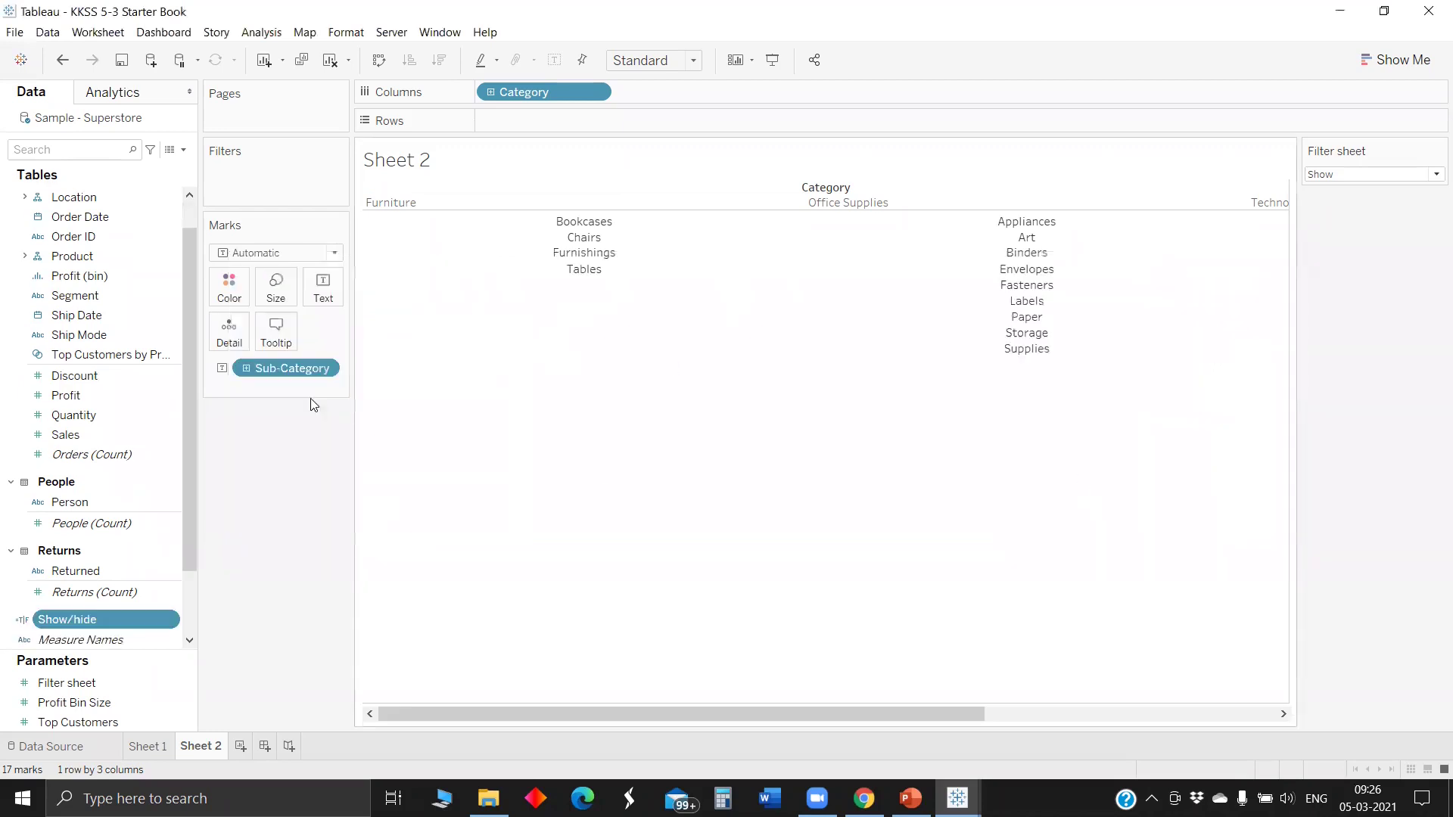
pyautogui.moveTo(85, 619); pyautogui.dragTo(270, 178)
pyautogui.click(573, 263)
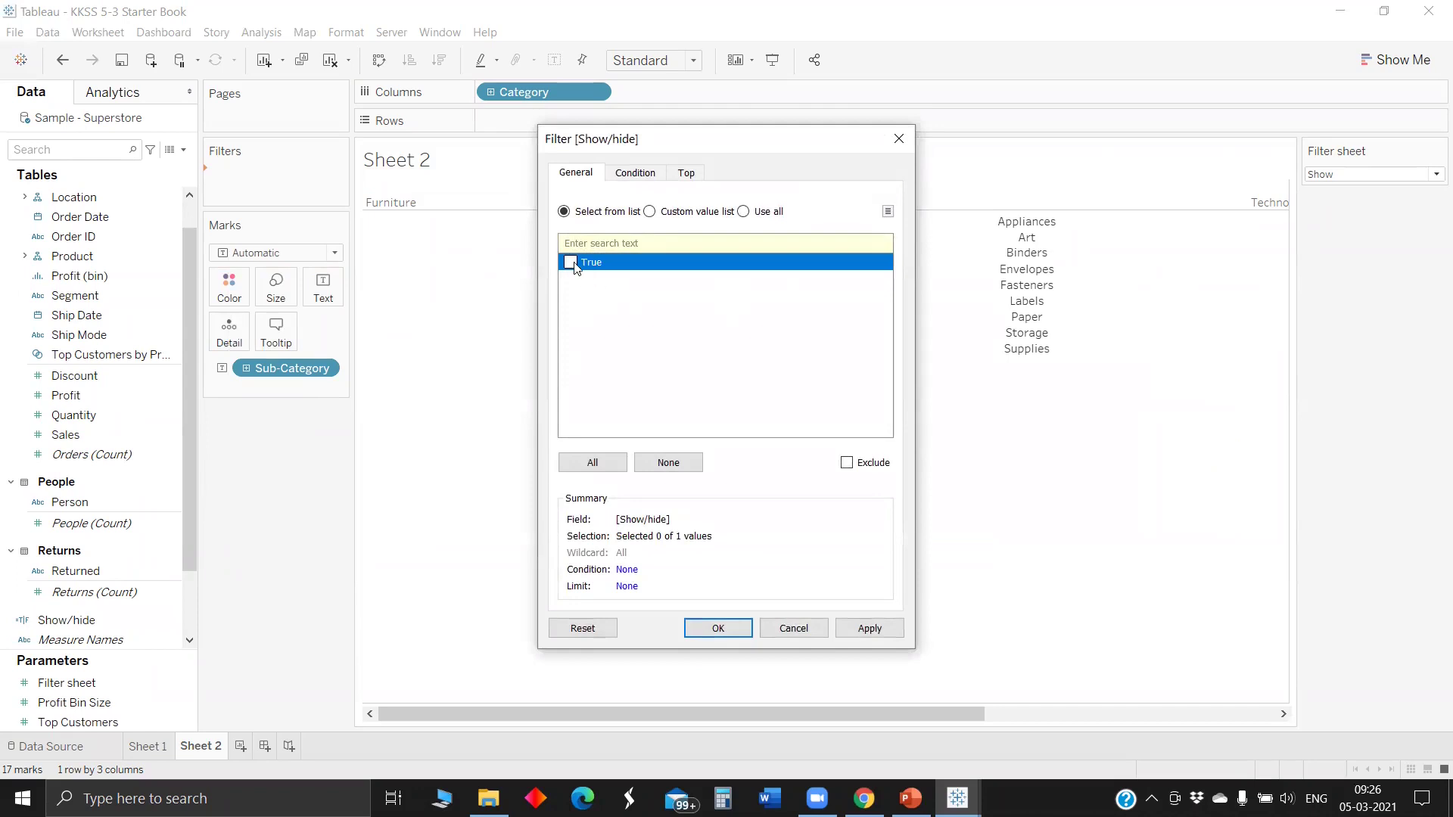
pyautogui.click(863, 635)
pyautogui.click(718, 629)
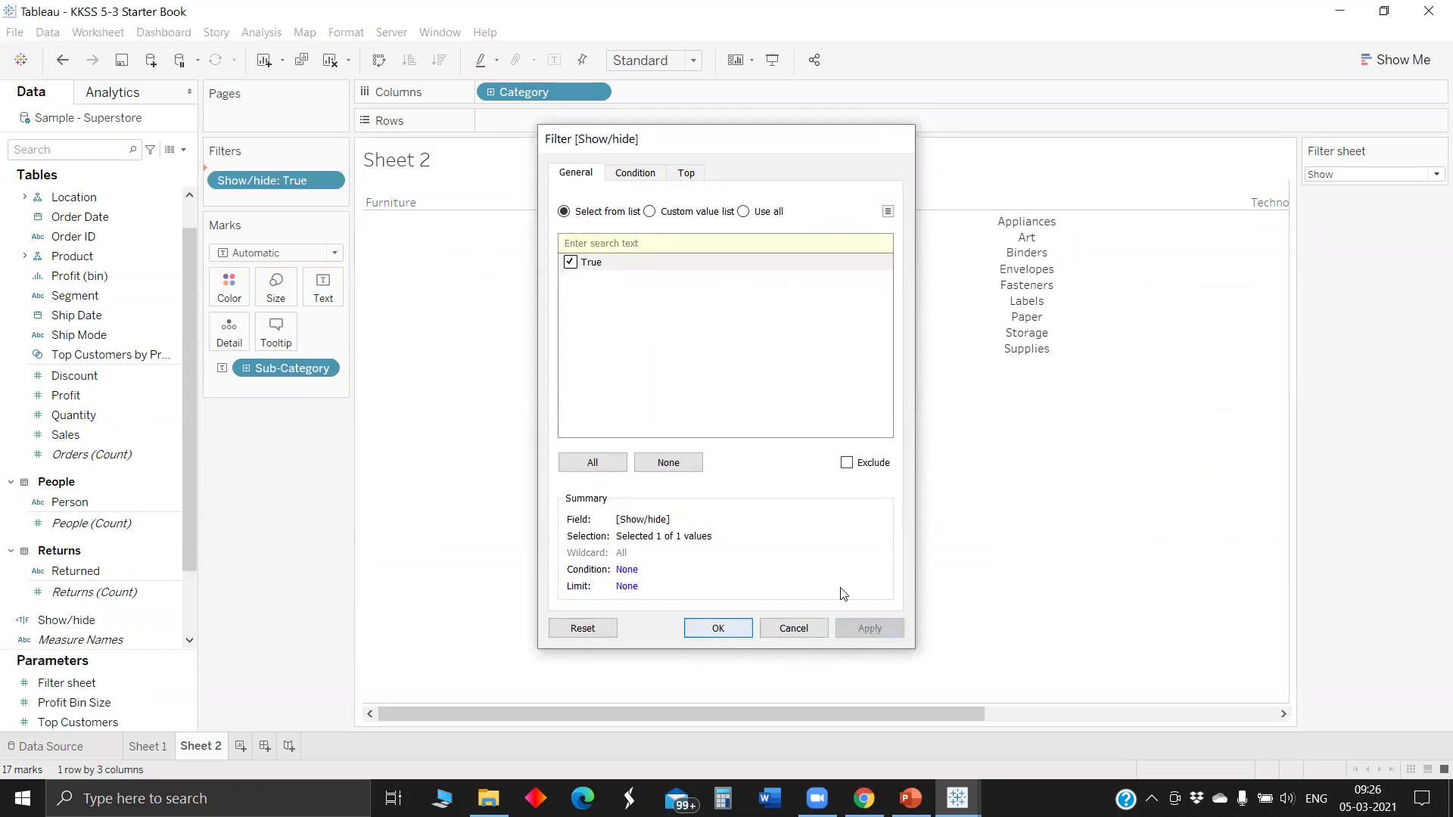
# Set Filter sheet to Hide, hide the Sheet 2 title, then return Filter sheet to Show
pyautogui.click(1366, 174)
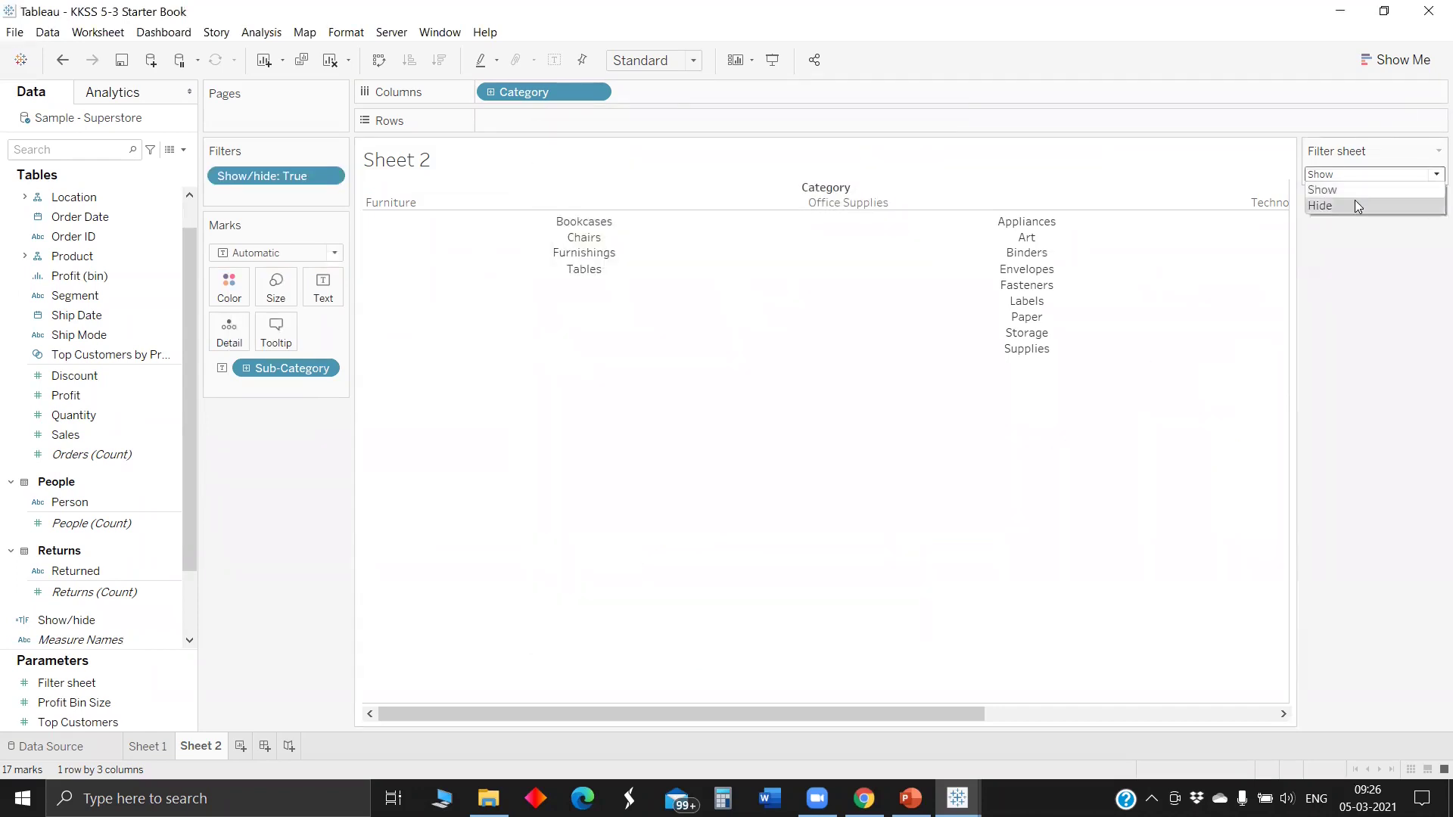
pyautogui.click(1354, 200)
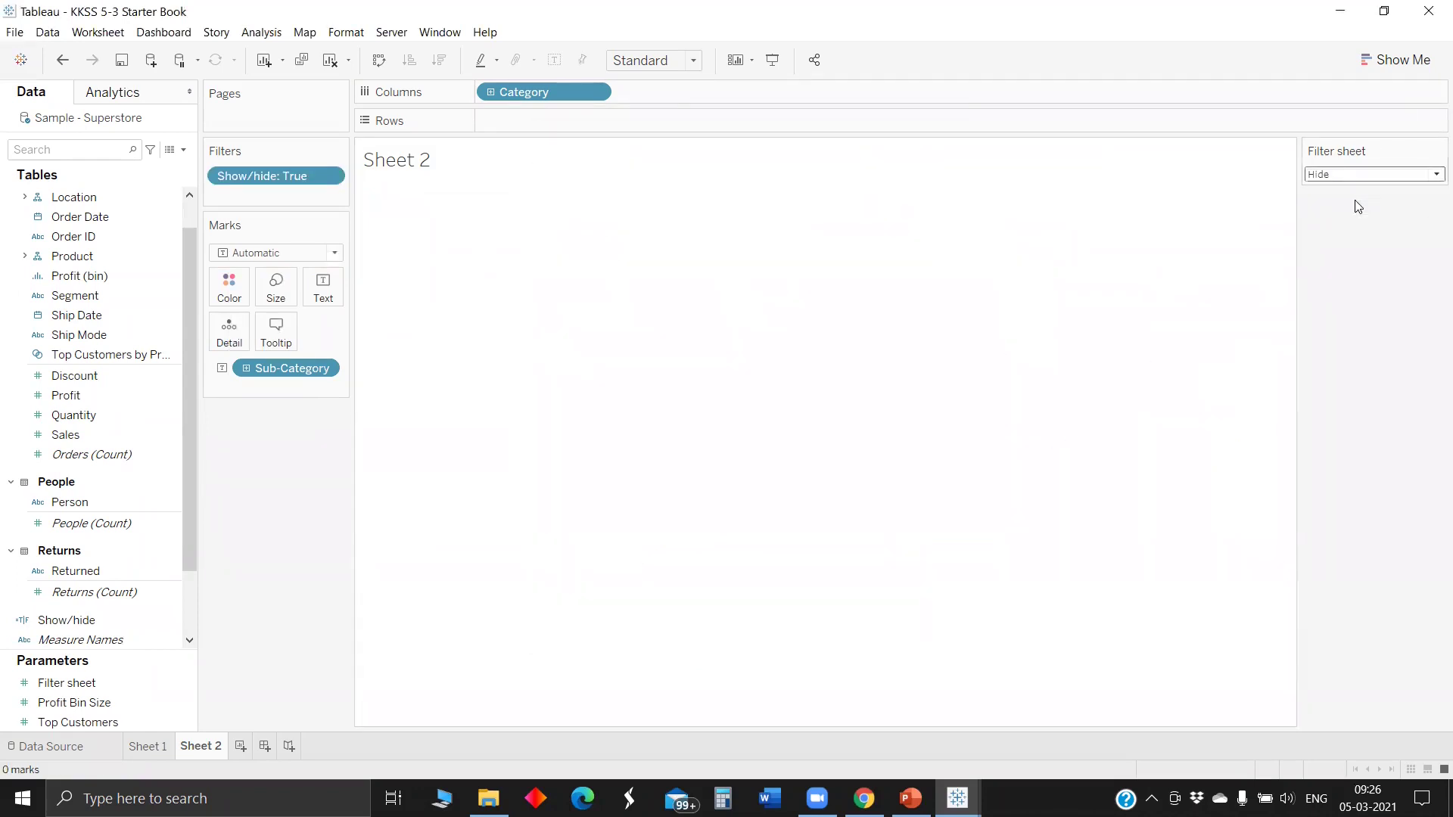
pyautogui.rightClick(397, 168)
pyautogui.click(442, 212)
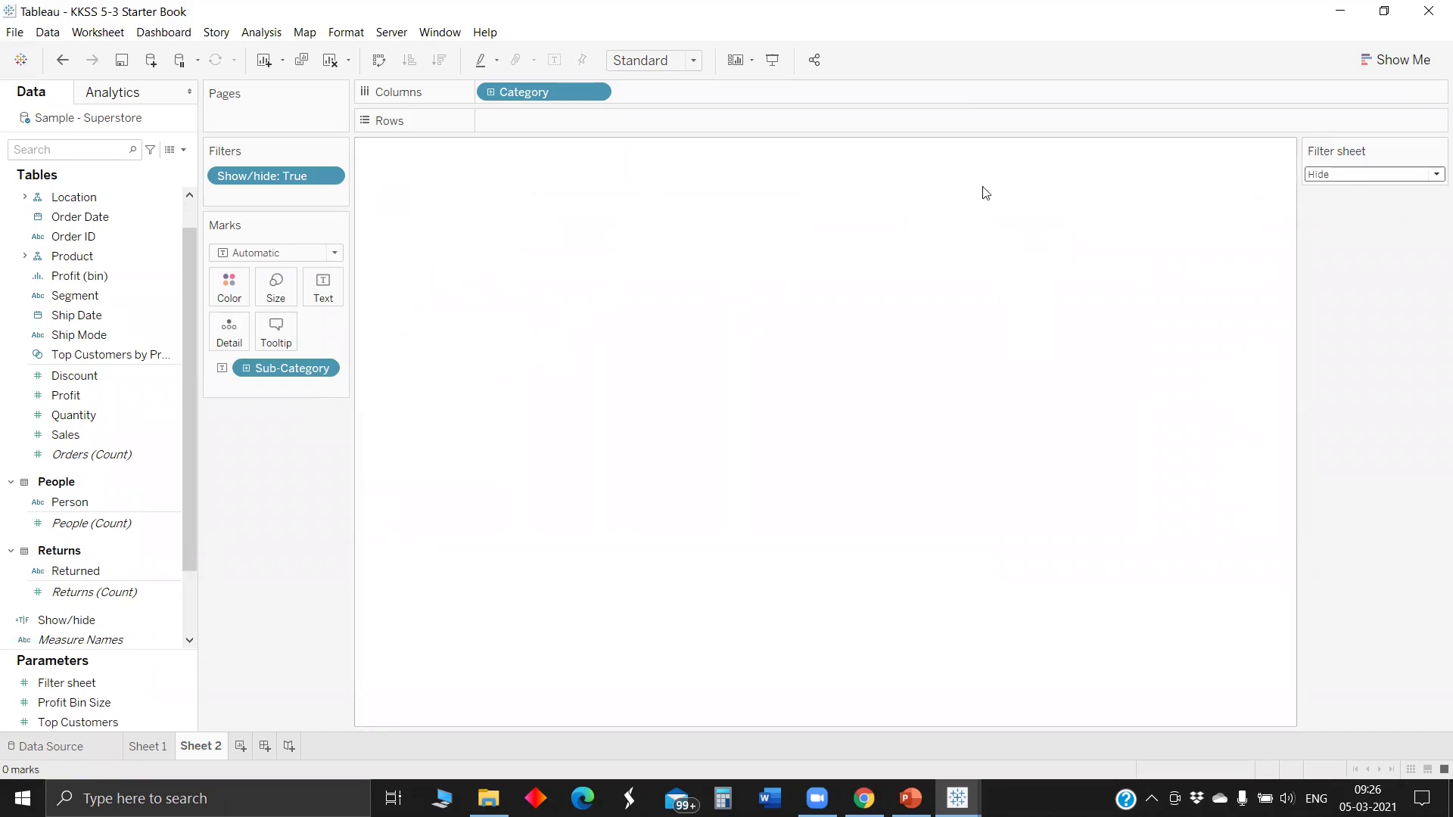
pyautogui.click(1347, 174)
pyautogui.click(1346, 195)
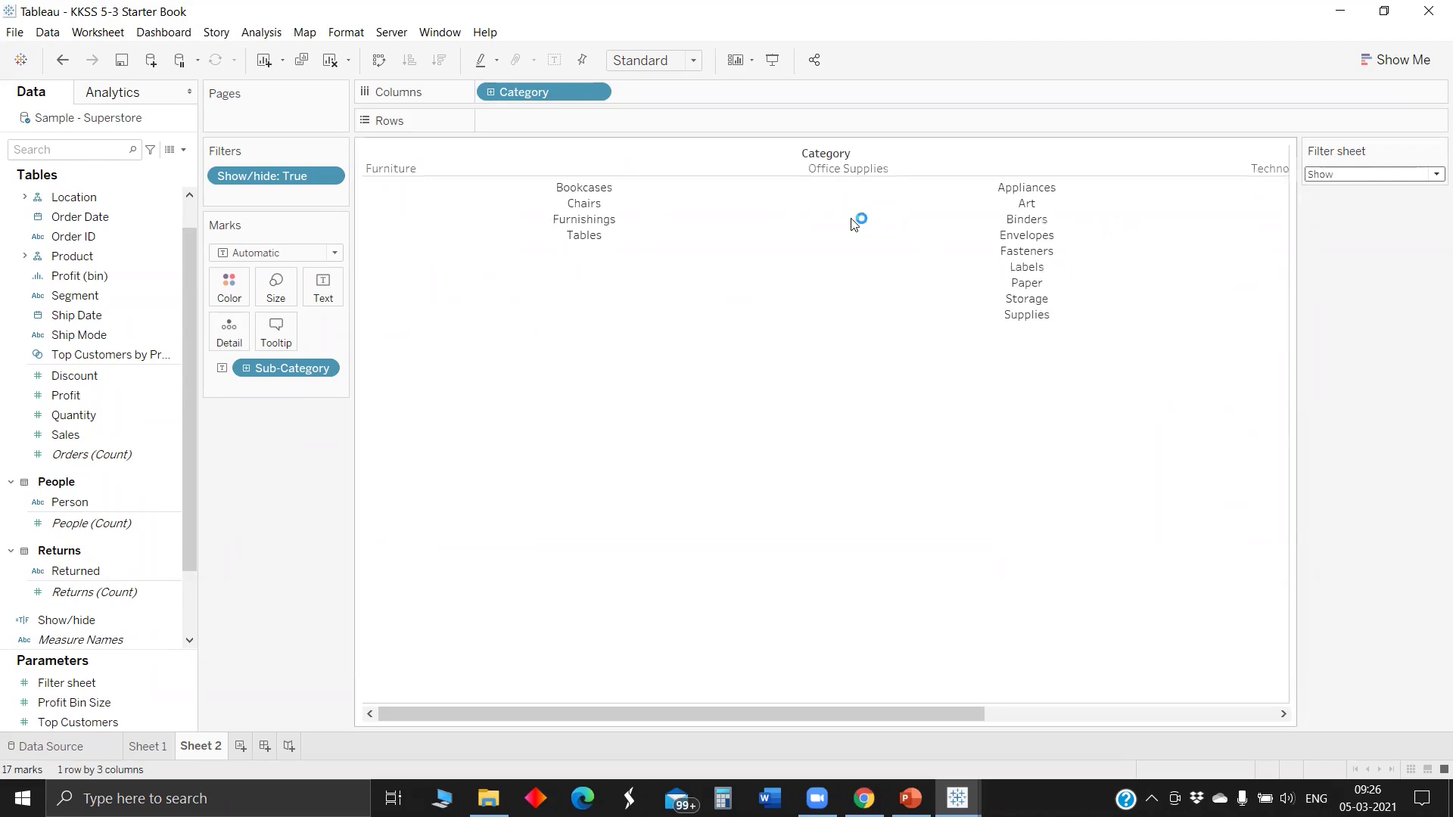
# Centre the Category header alignment through the Format pane
pyautogui.click(495, 168)
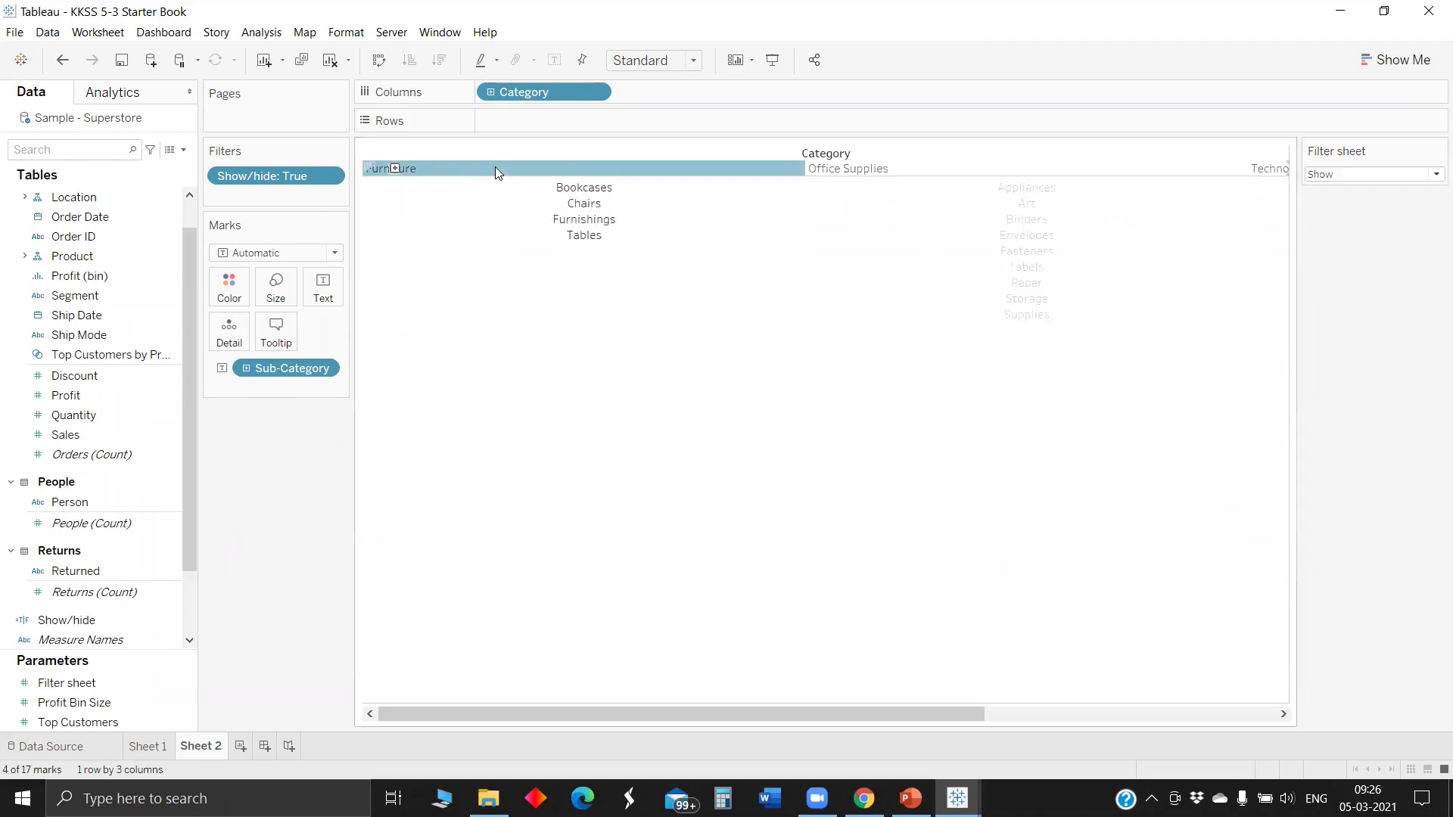
pyautogui.rightClick(495, 168)
pyautogui.click(547, 269)
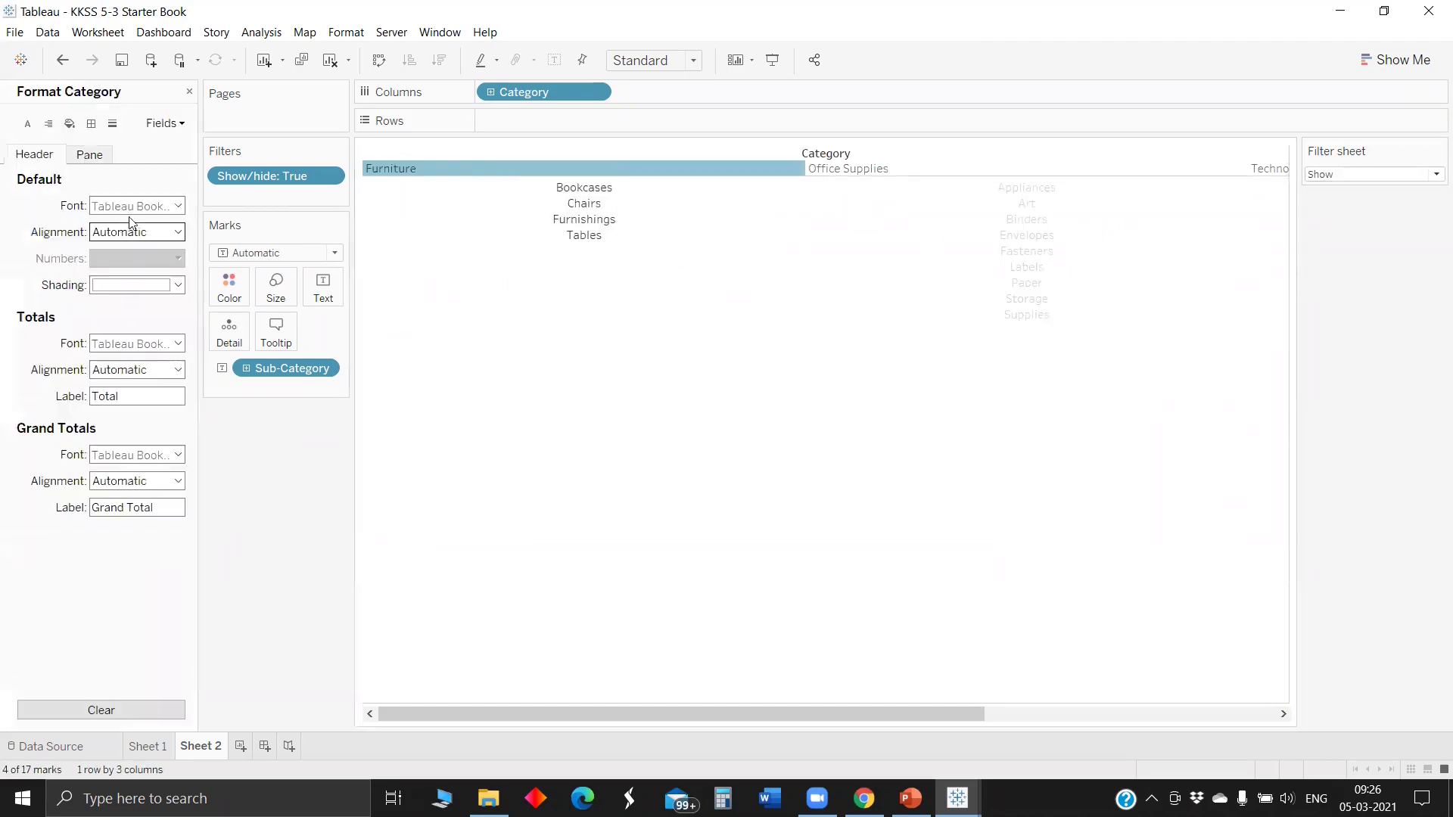
pyautogui.click(140, 231)
pyautogui.click(136, 300)
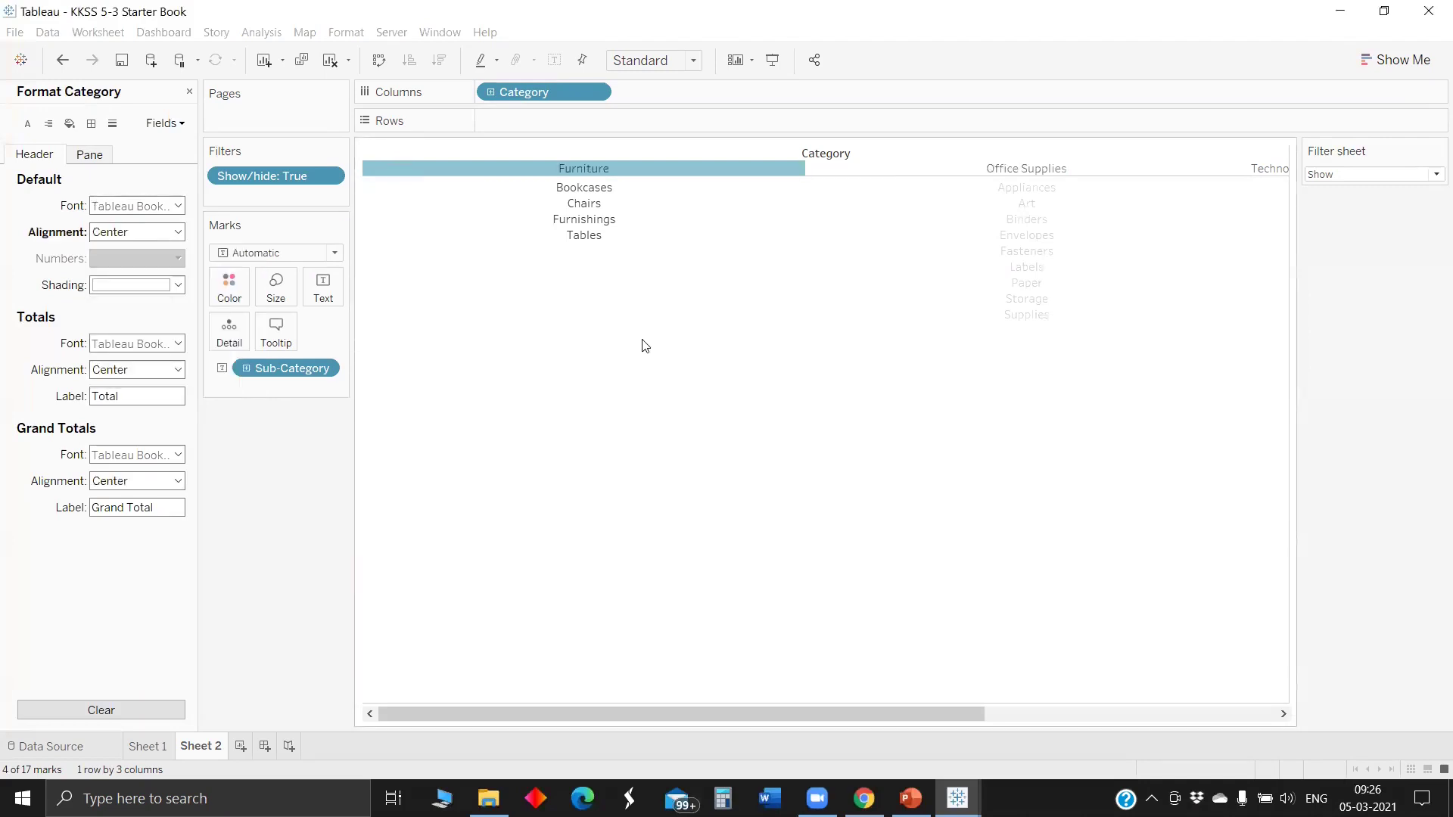
pyautogui.click(818, 339)
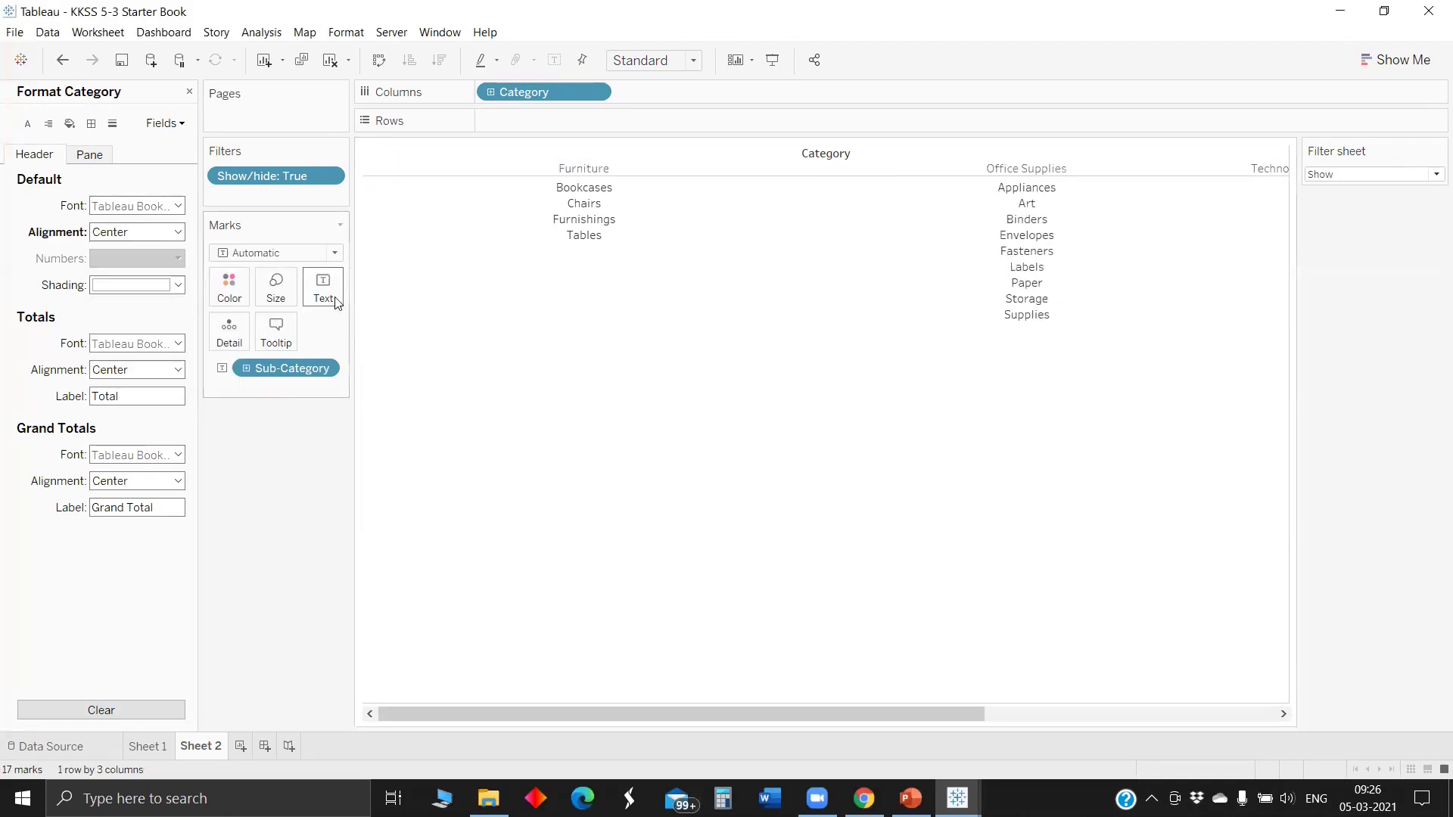
# Fit Sheet 2 to Entire View and switch to Sheet 1
pyautogui.click(647, 62)
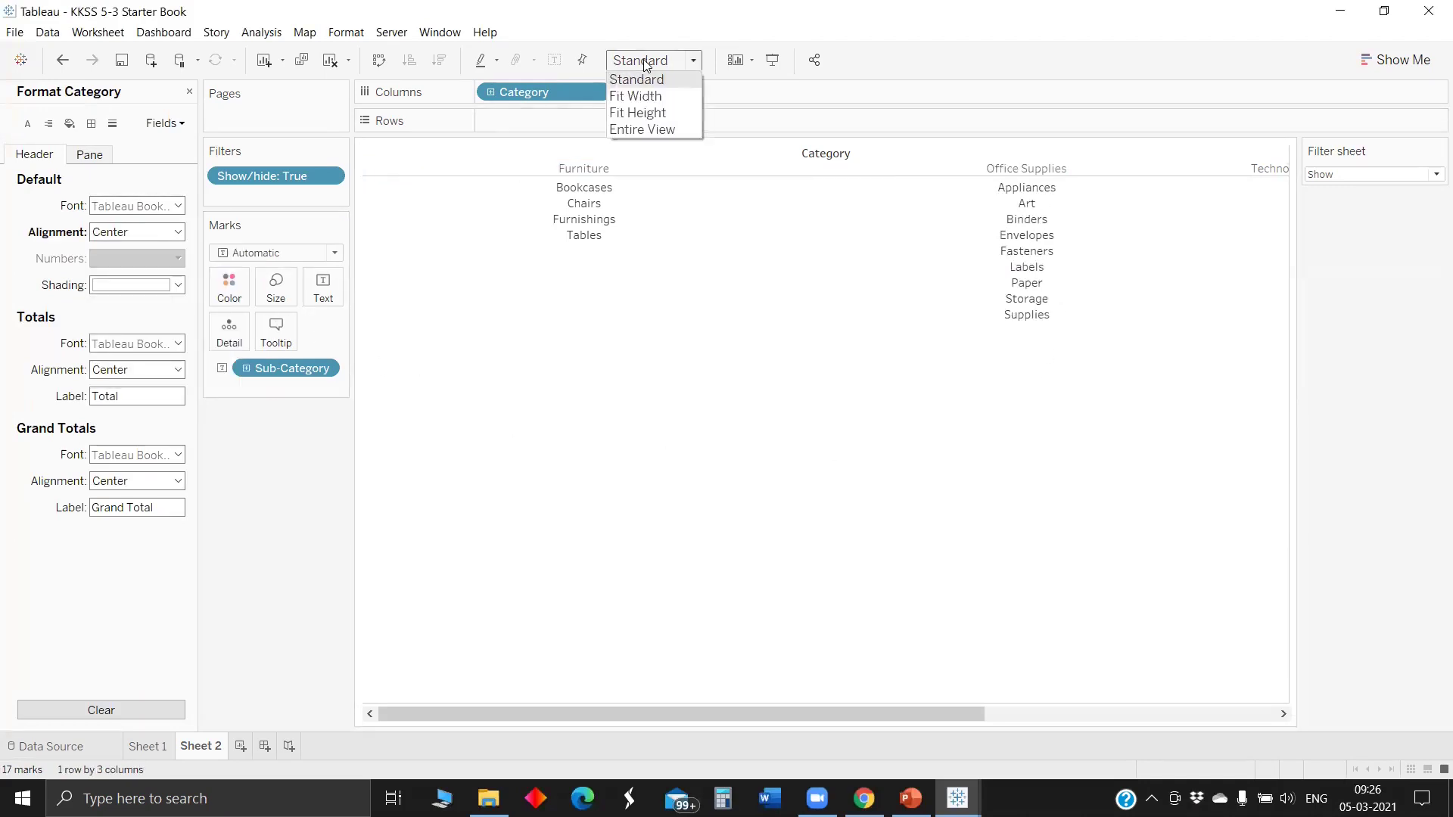
pyautogui.click(645, 129)
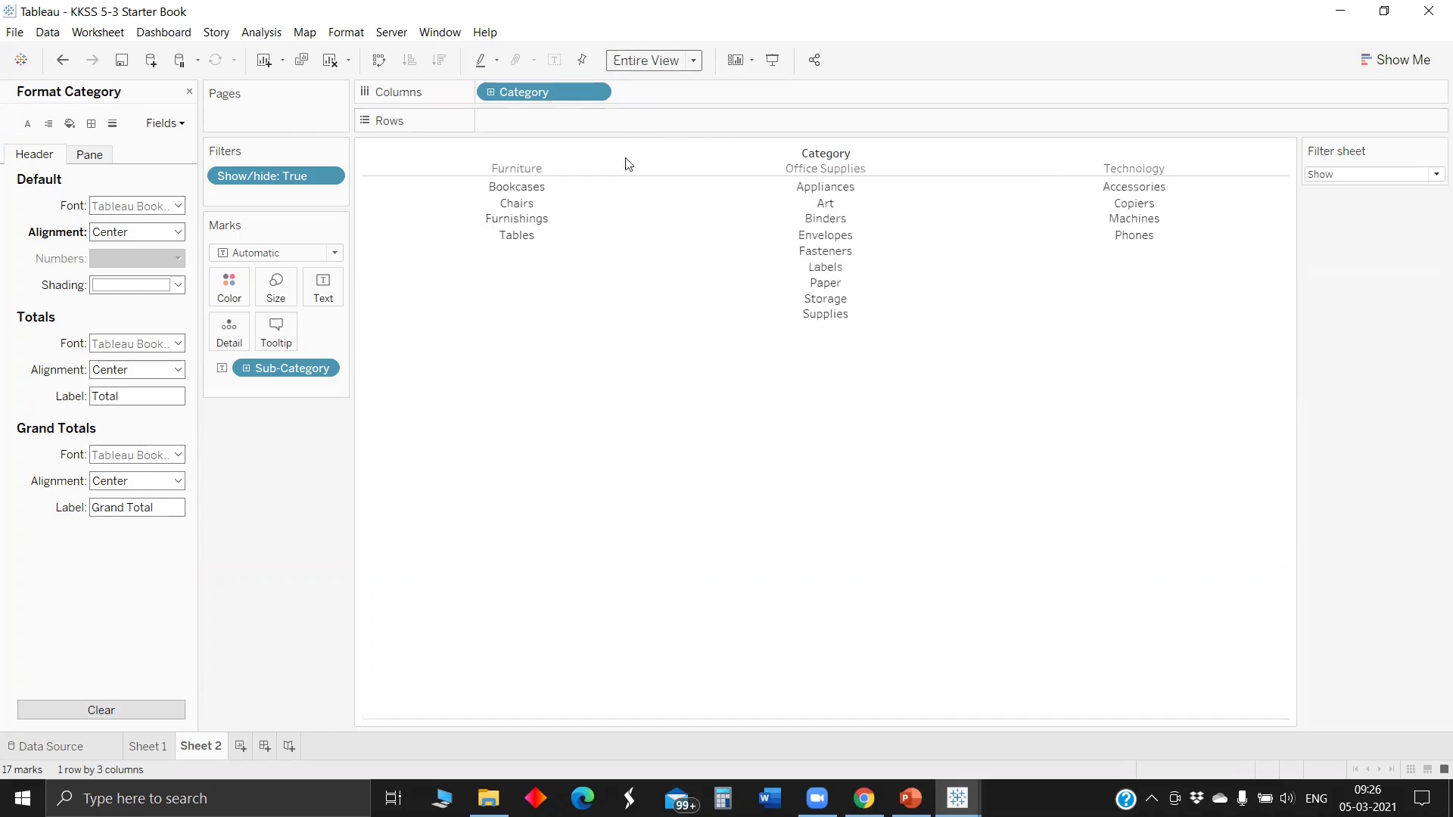
pyautogui.click(153, 748)
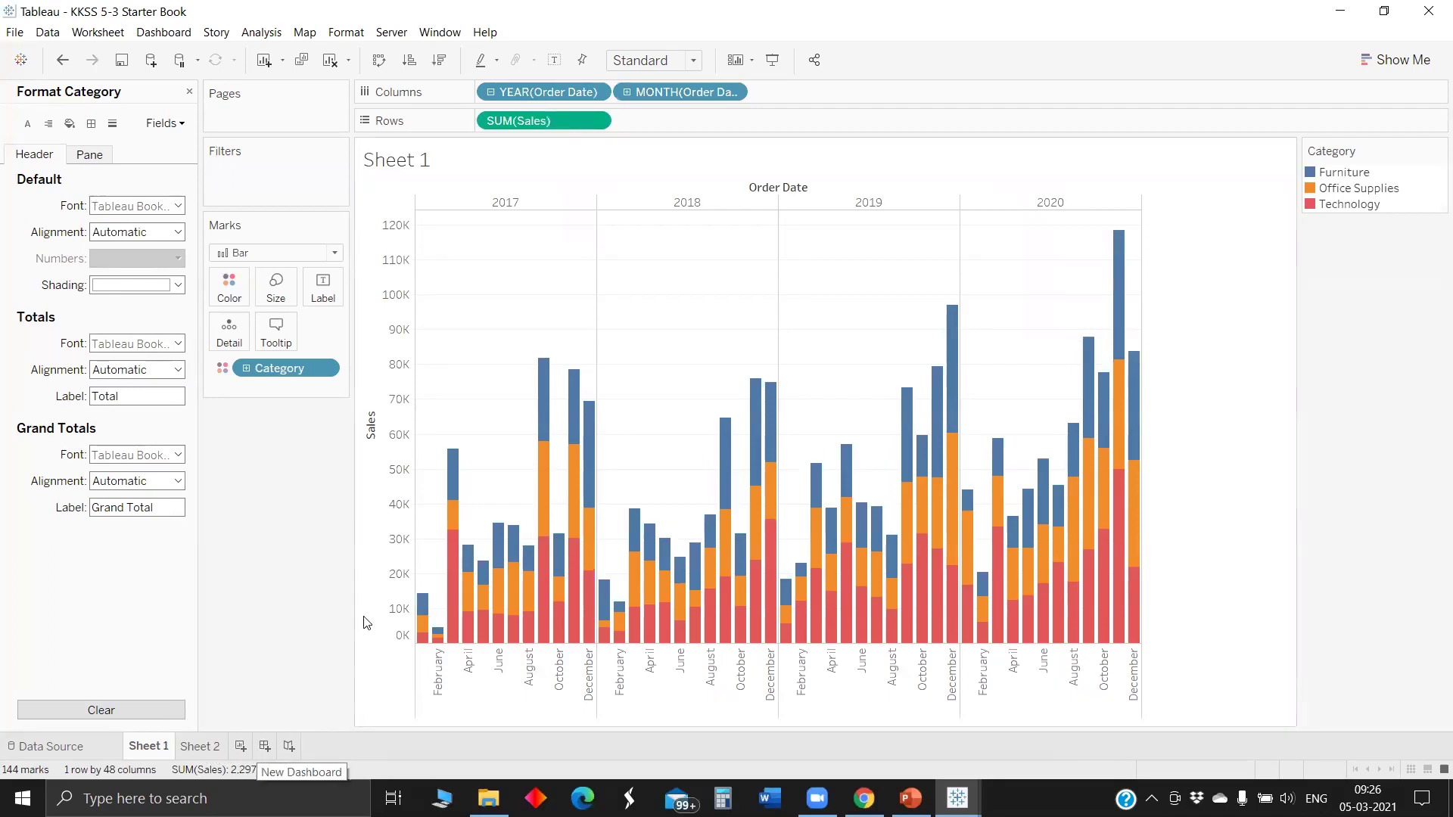
# Create a new dashboard with the Sheet 1 sales chart, its title hidden
pyautogui.click(264, 746)
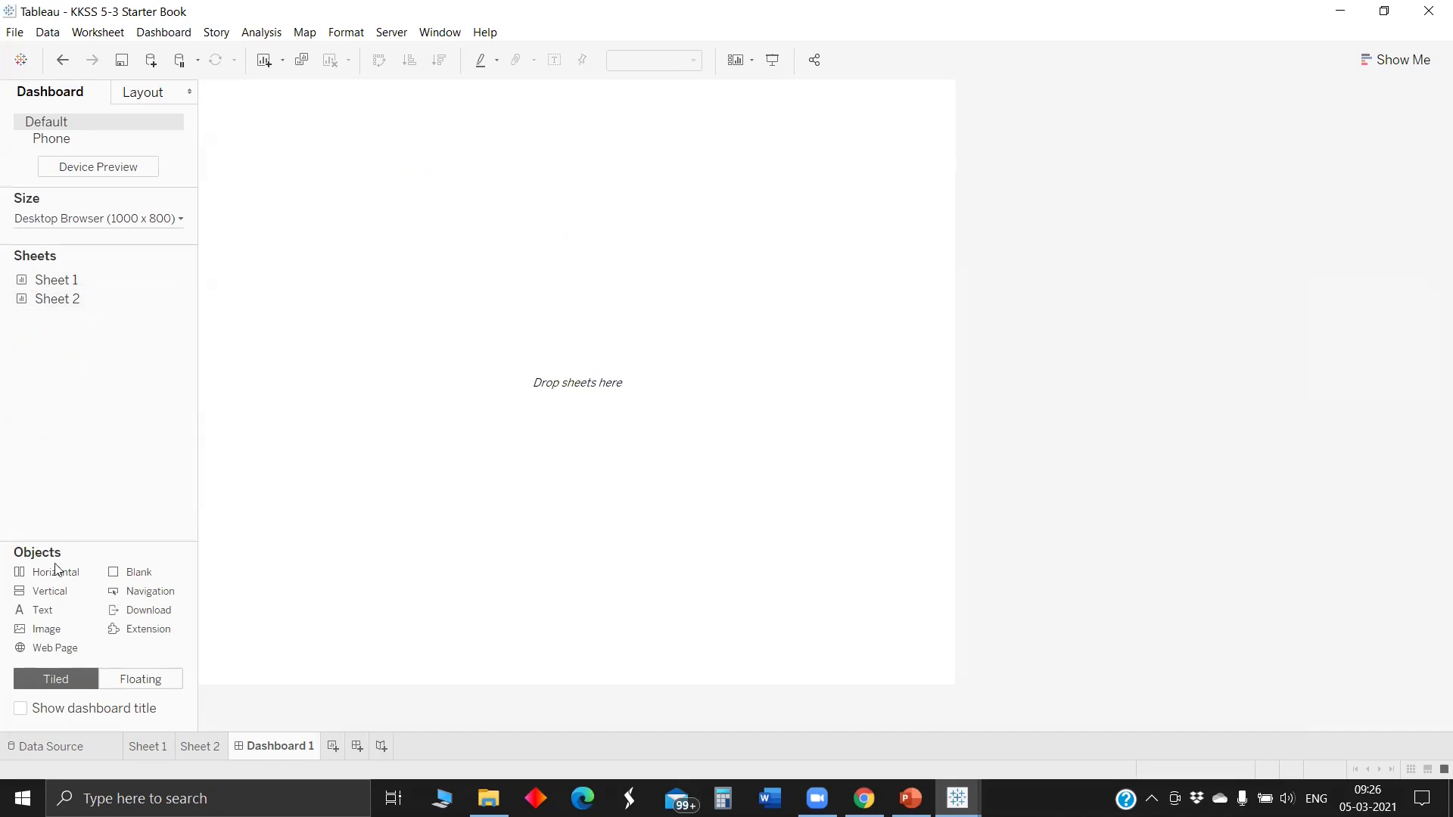
pyautogui.moveTo(57, 572); pyautogui.dragTo(583, 374)
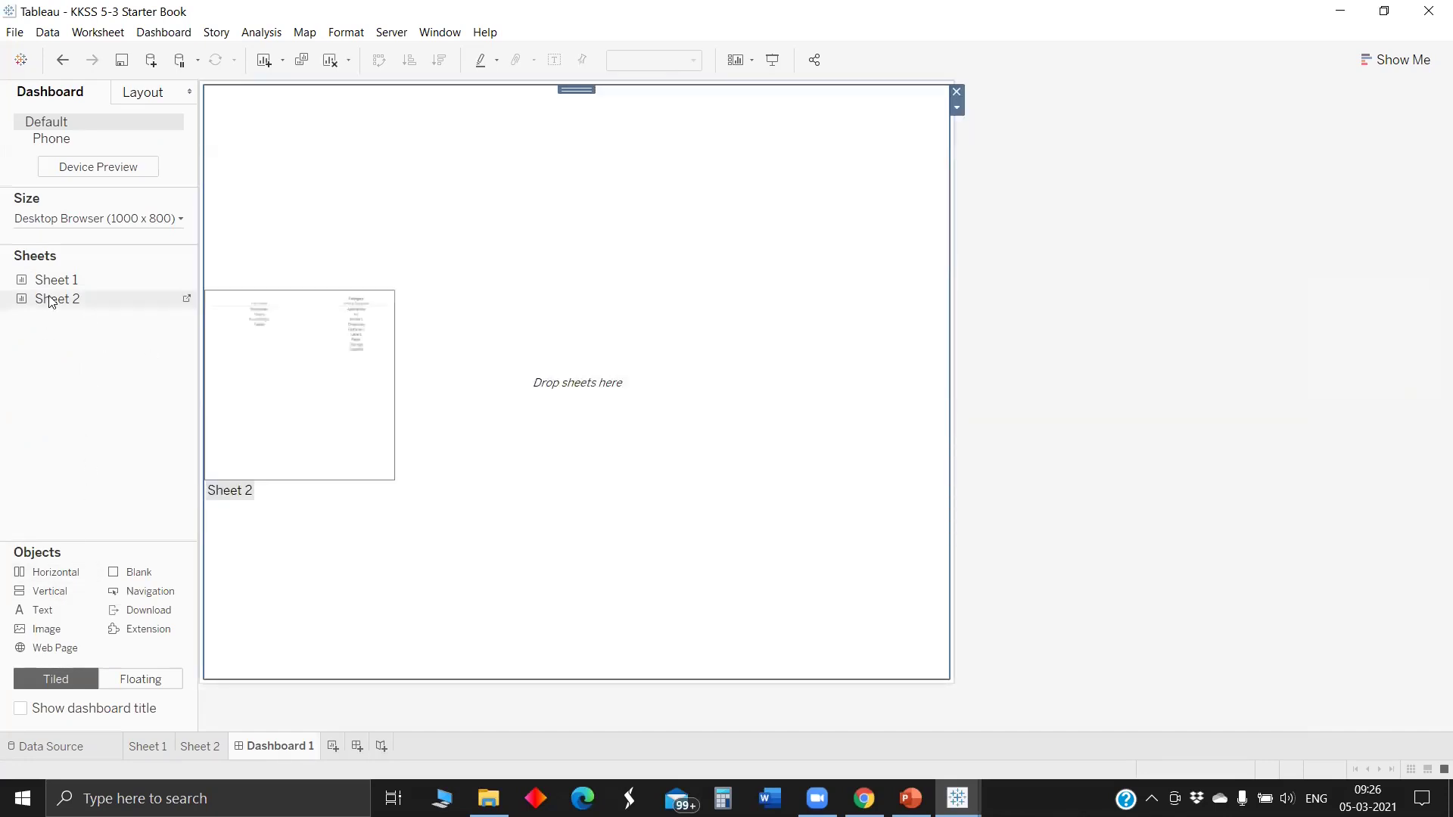
pyautogui.moveTo(80, 282); pyautogui.dragTo(397, 318)
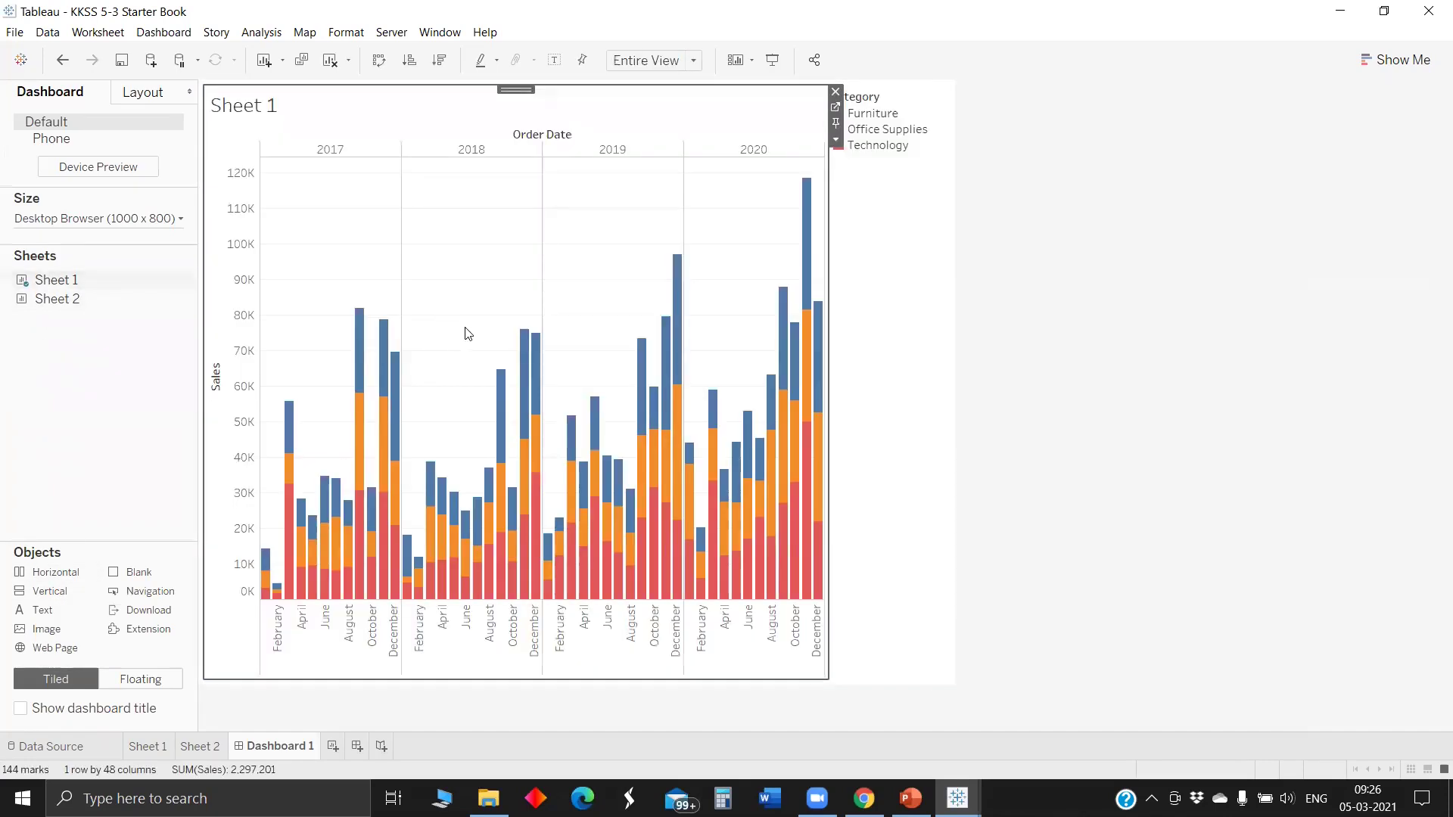
pyautogui.click(851, 186)
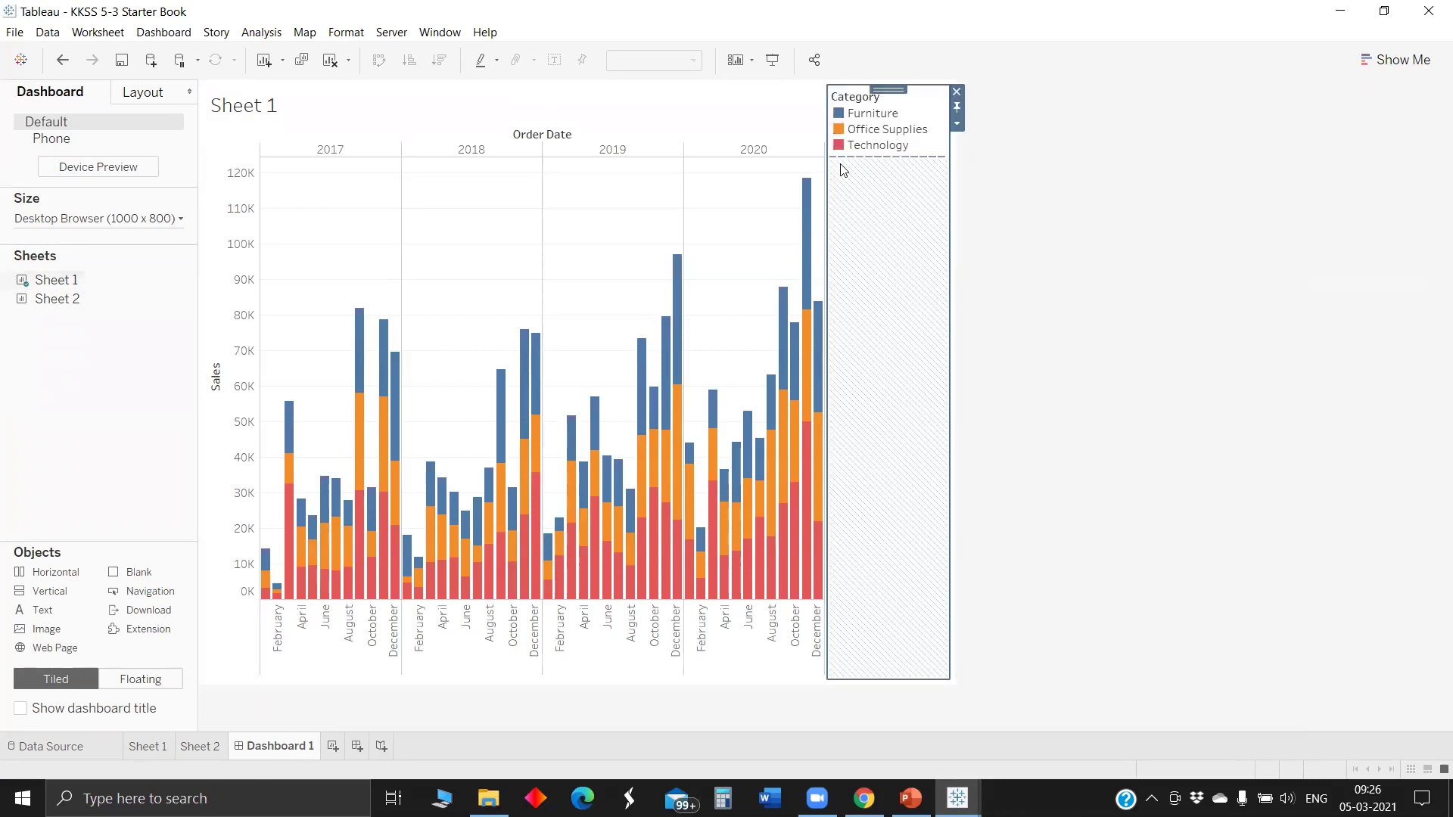
pyautogui.rightClick(252, 96)
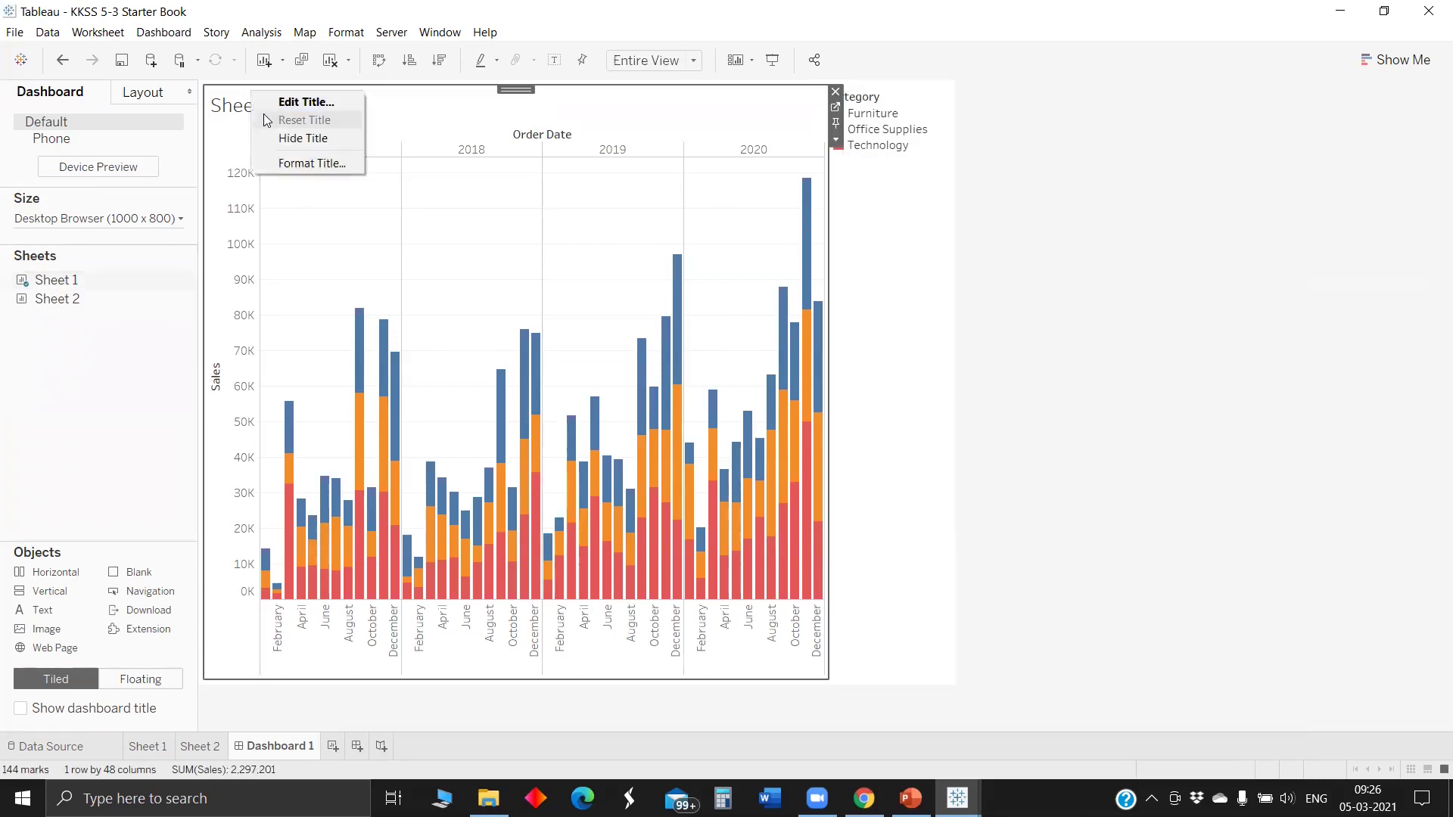
pyautogui.click(170, 271)
# Place the untitled Sheet 2 category list above the chart and enlarge it
pyautogui.moveTo(91, 297); pyautogui.dragTo(453, 113)
pyautogui.rightClick(271, 107)
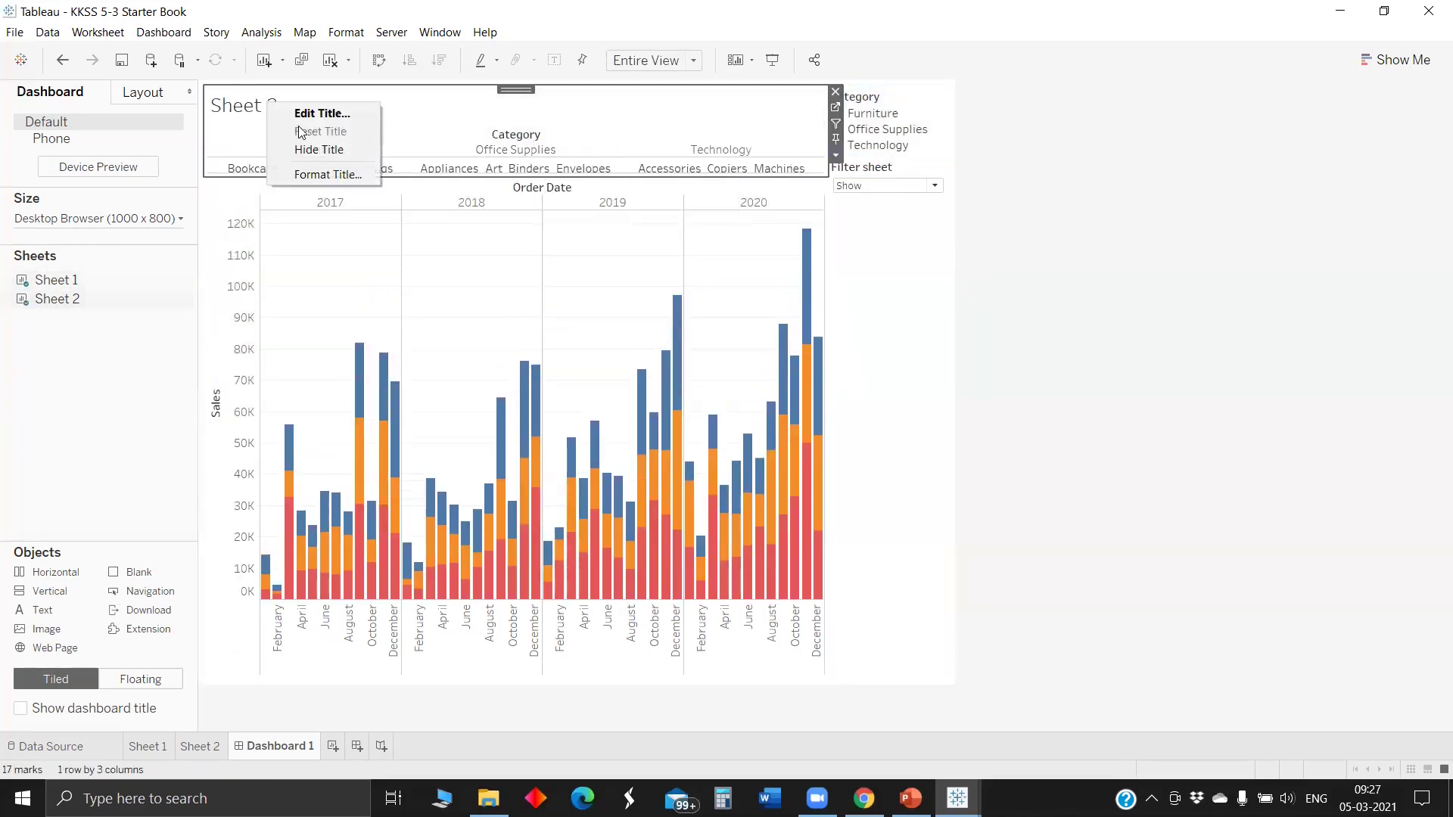
pyautogui.click(318, 147)
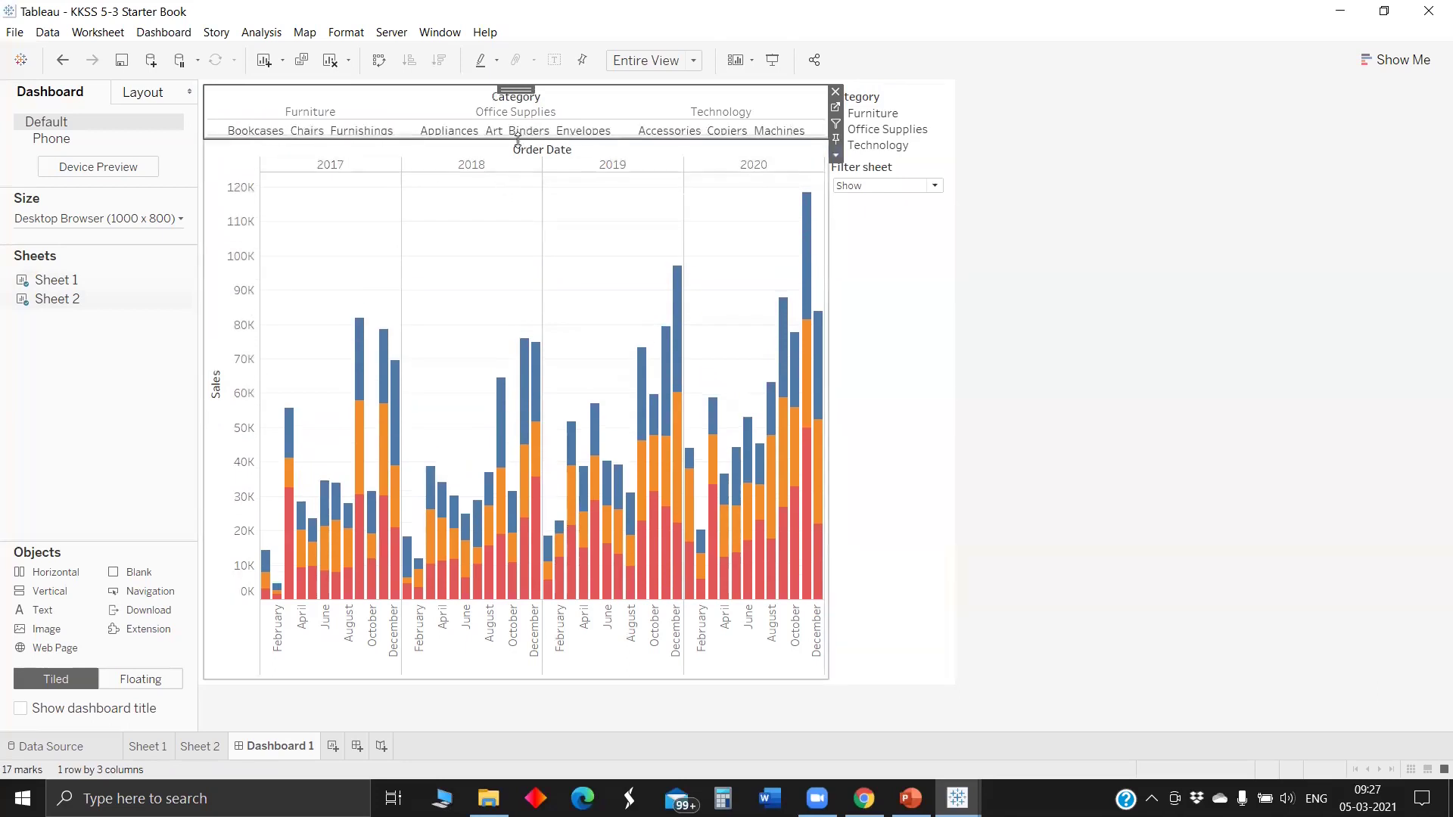
pyautogui.moveTo(521, 140); pyautogui.dragTo(523, 192)
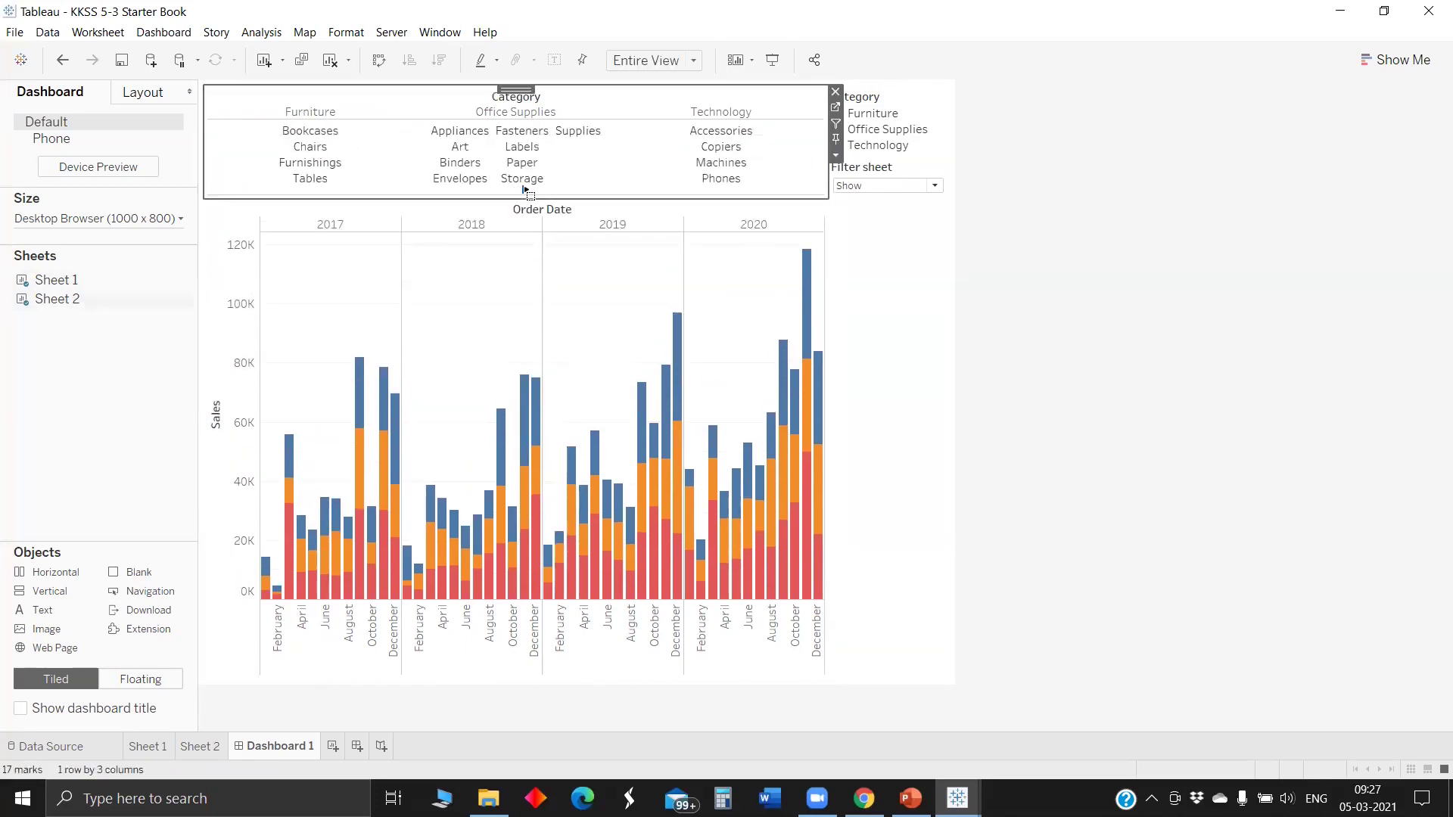
pyautogui.click(837, 155)
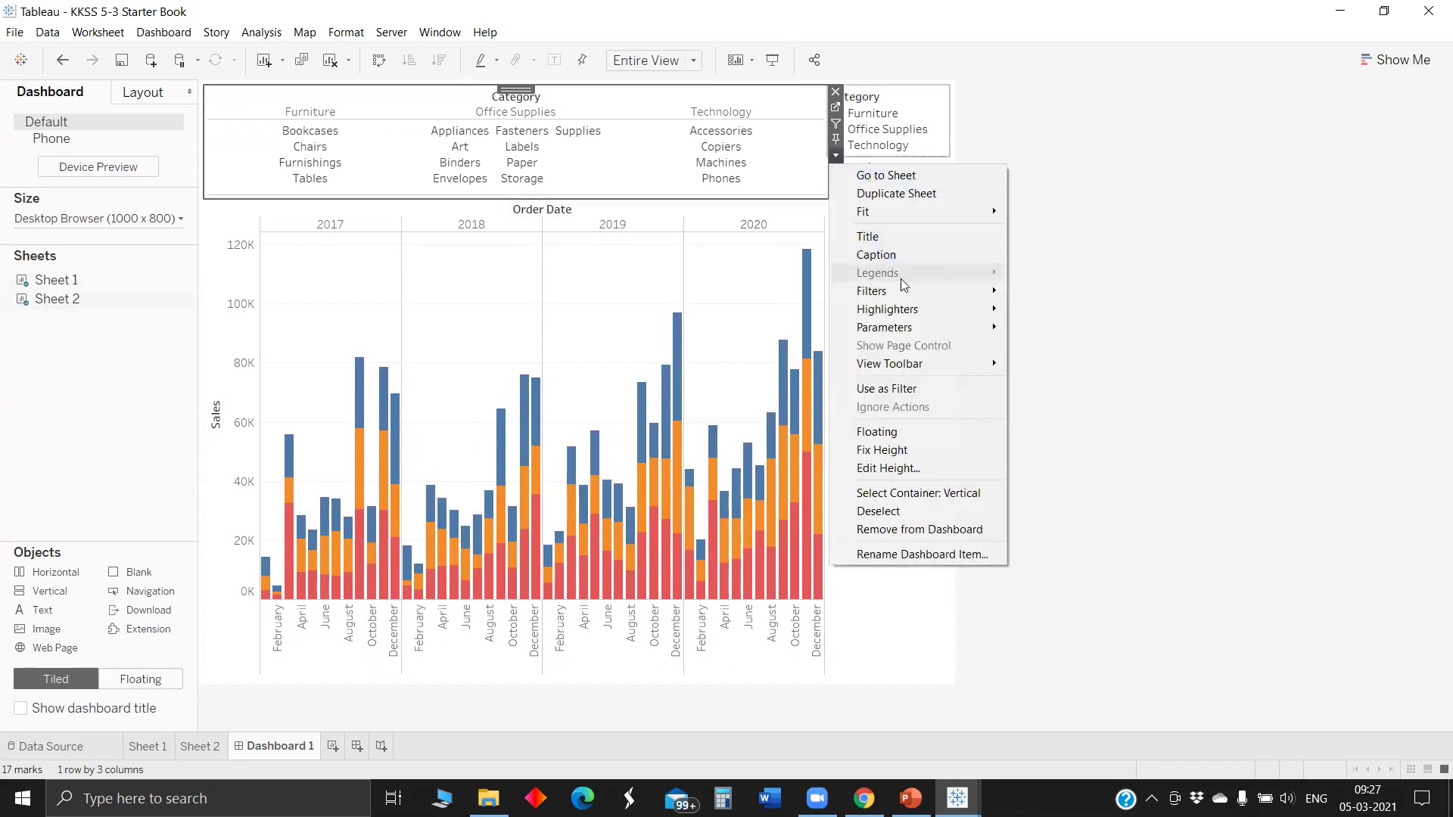
pyautogui.moveTo(960, 328)
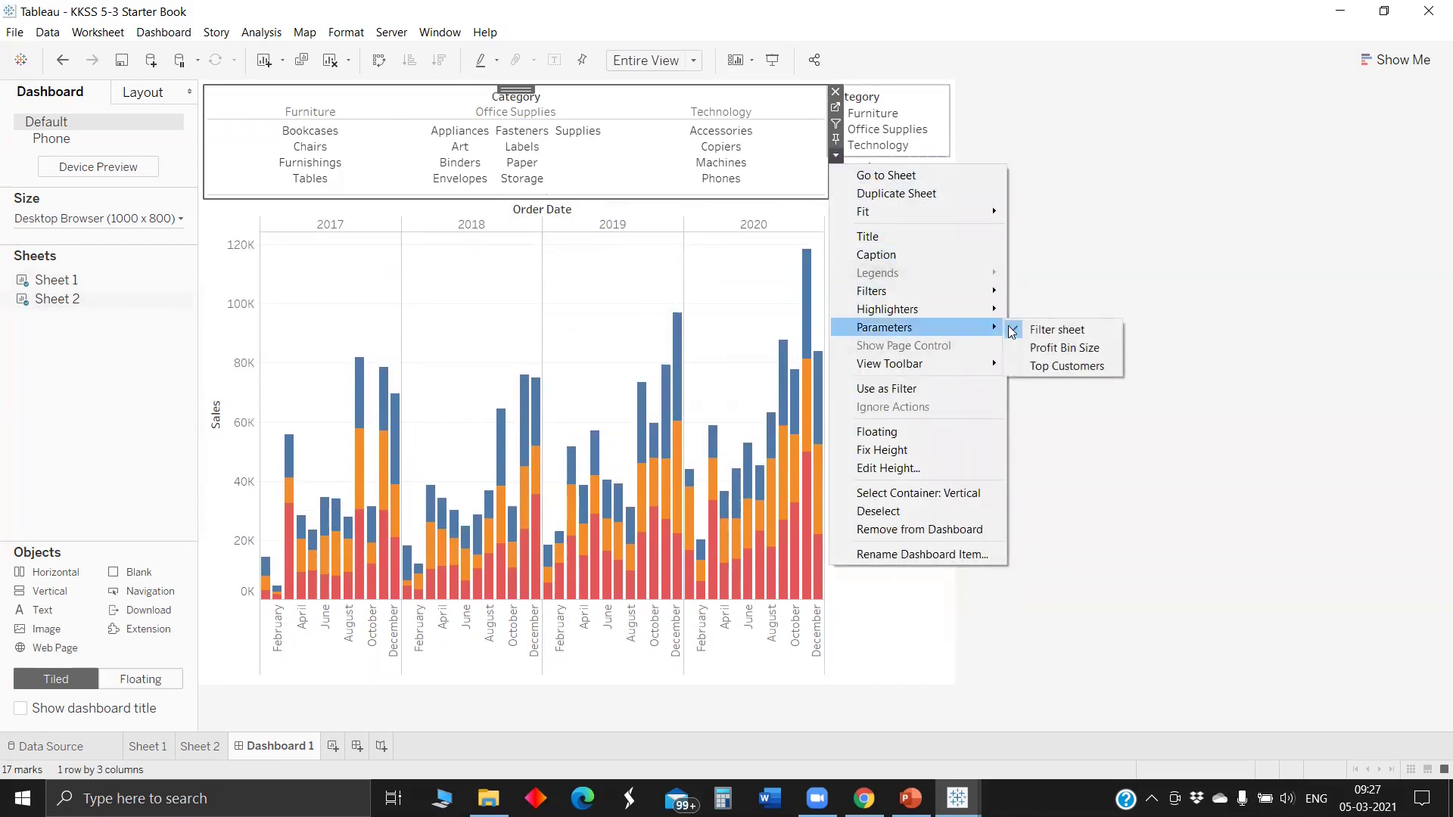
pyautogui.click(1059, 330)
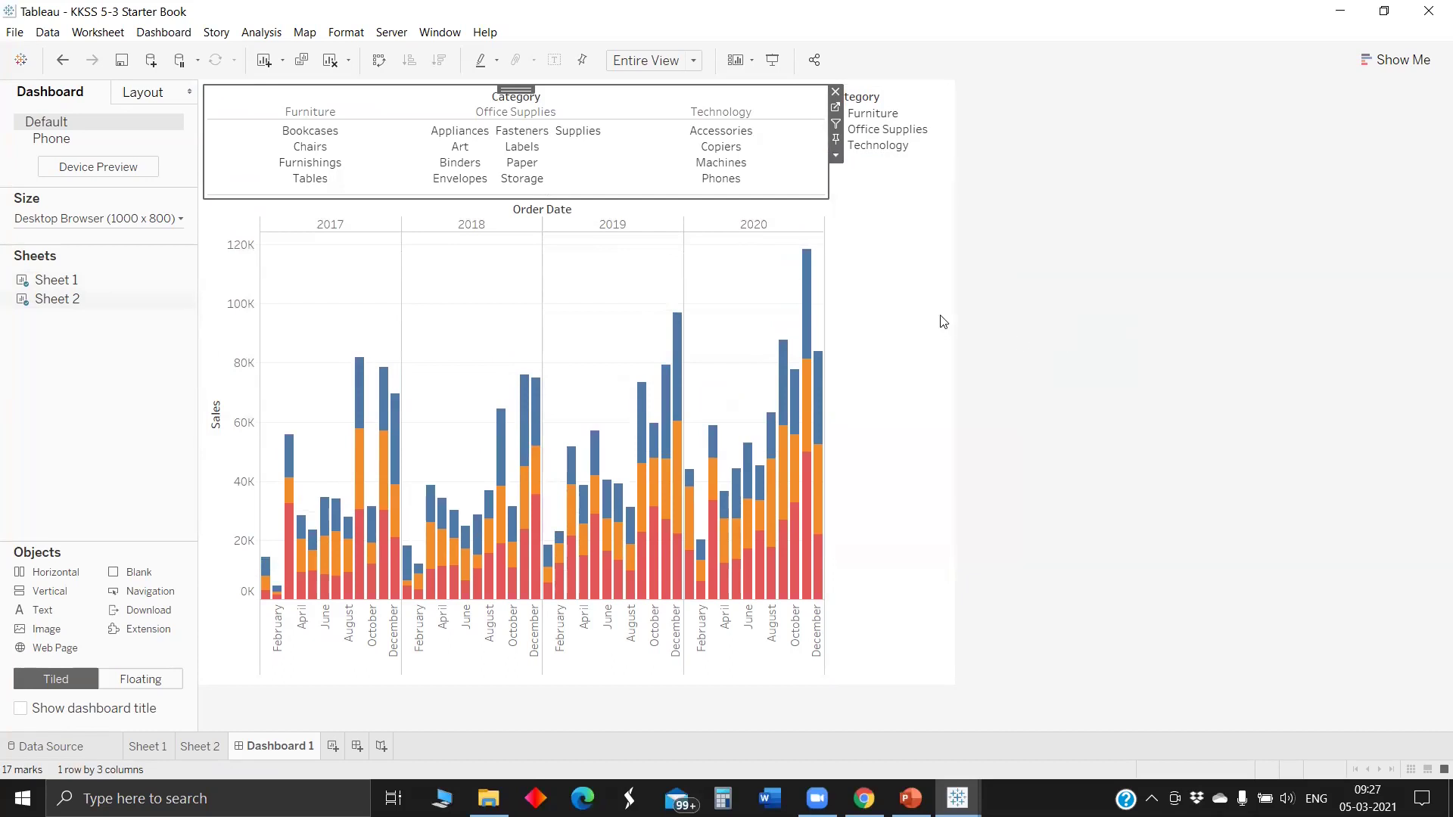
pyautogui.click(837, 155)
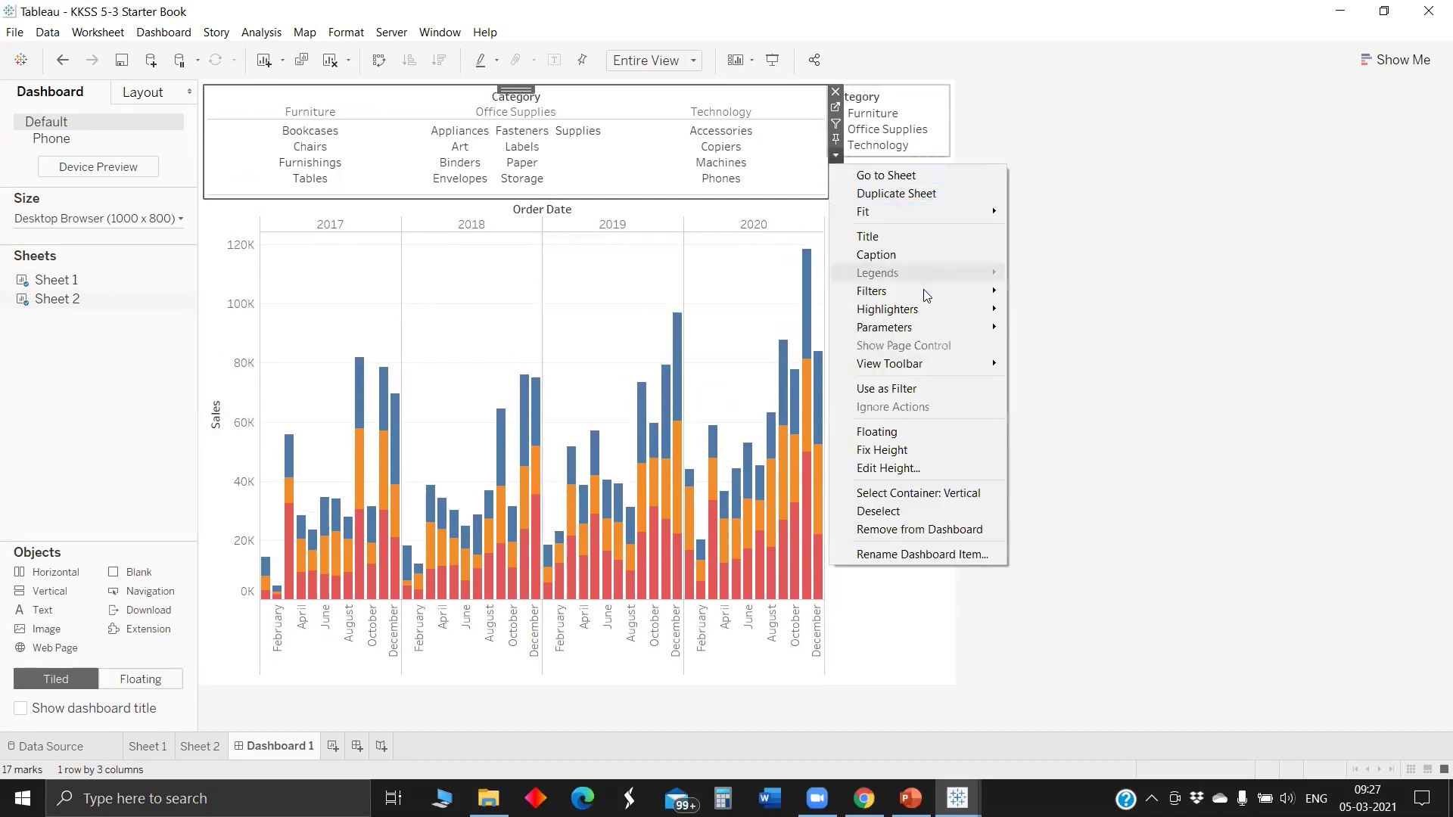
pyautogui.moveTo(921, 325)
pyautogui.click(1051, 347)
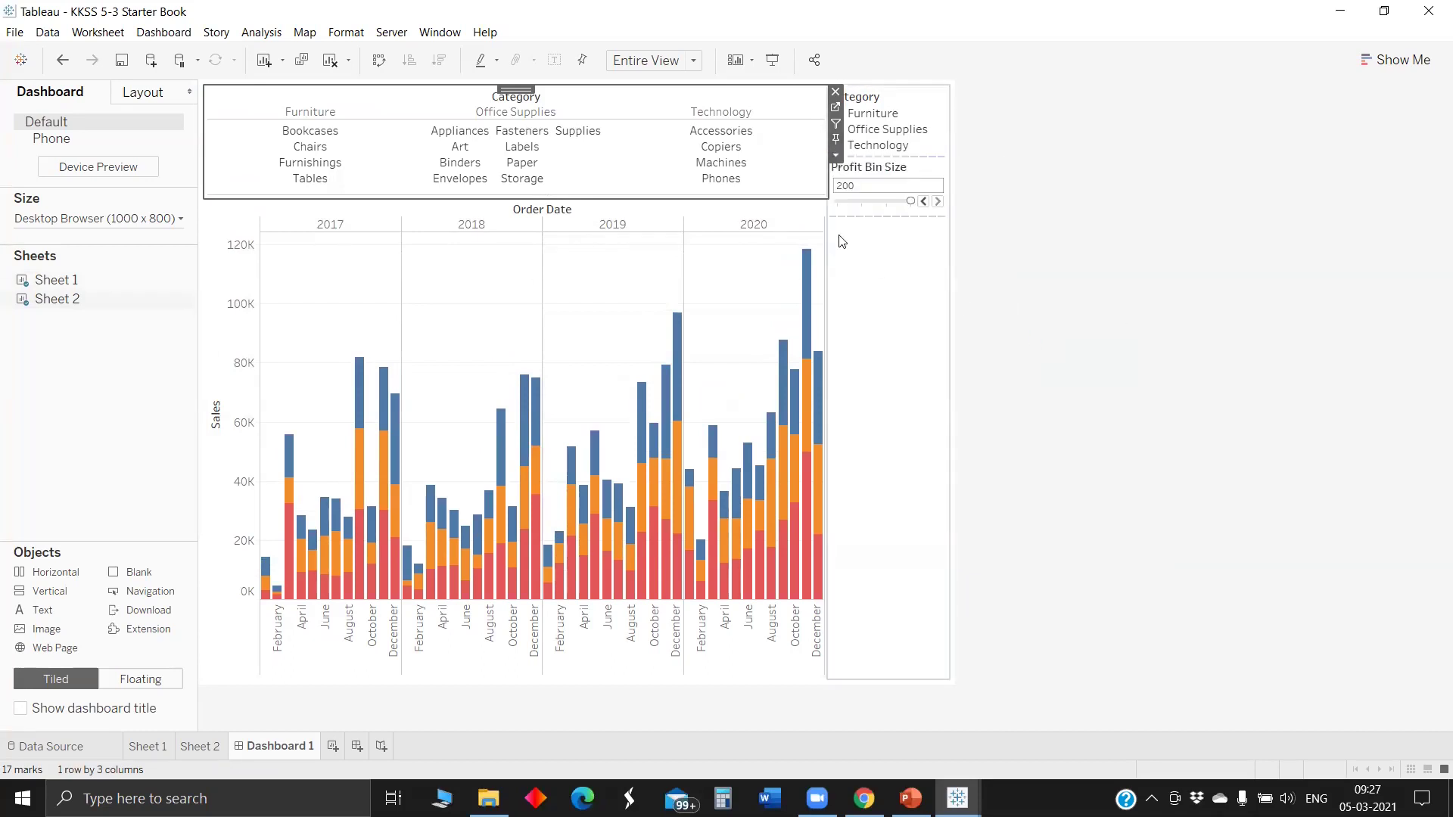
pyautogui.click(836, 154)
pyautogui.moveTo(914, 327)
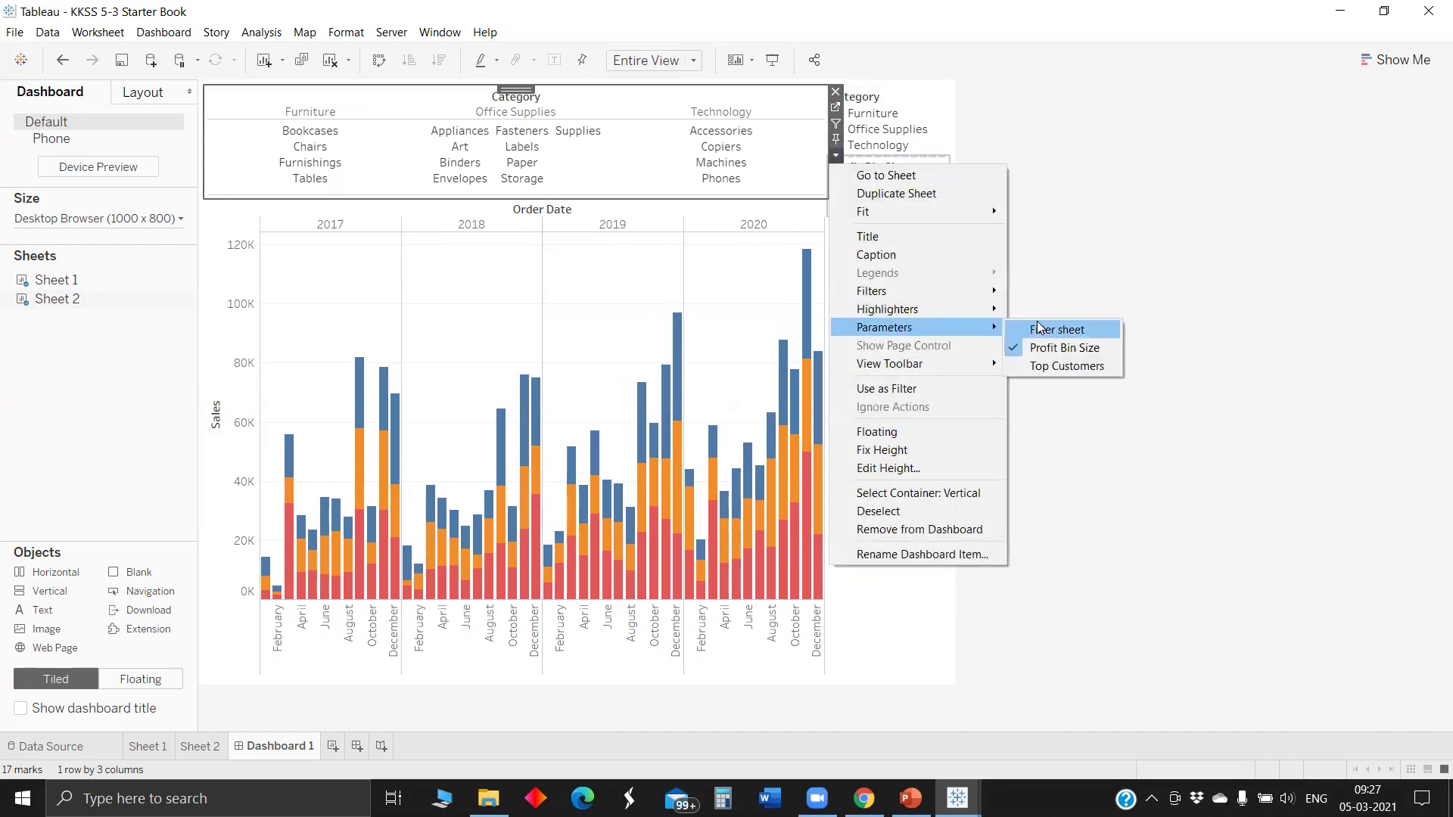
pyautogui.click(1057, 329)
pyautogui.click(935, 168)
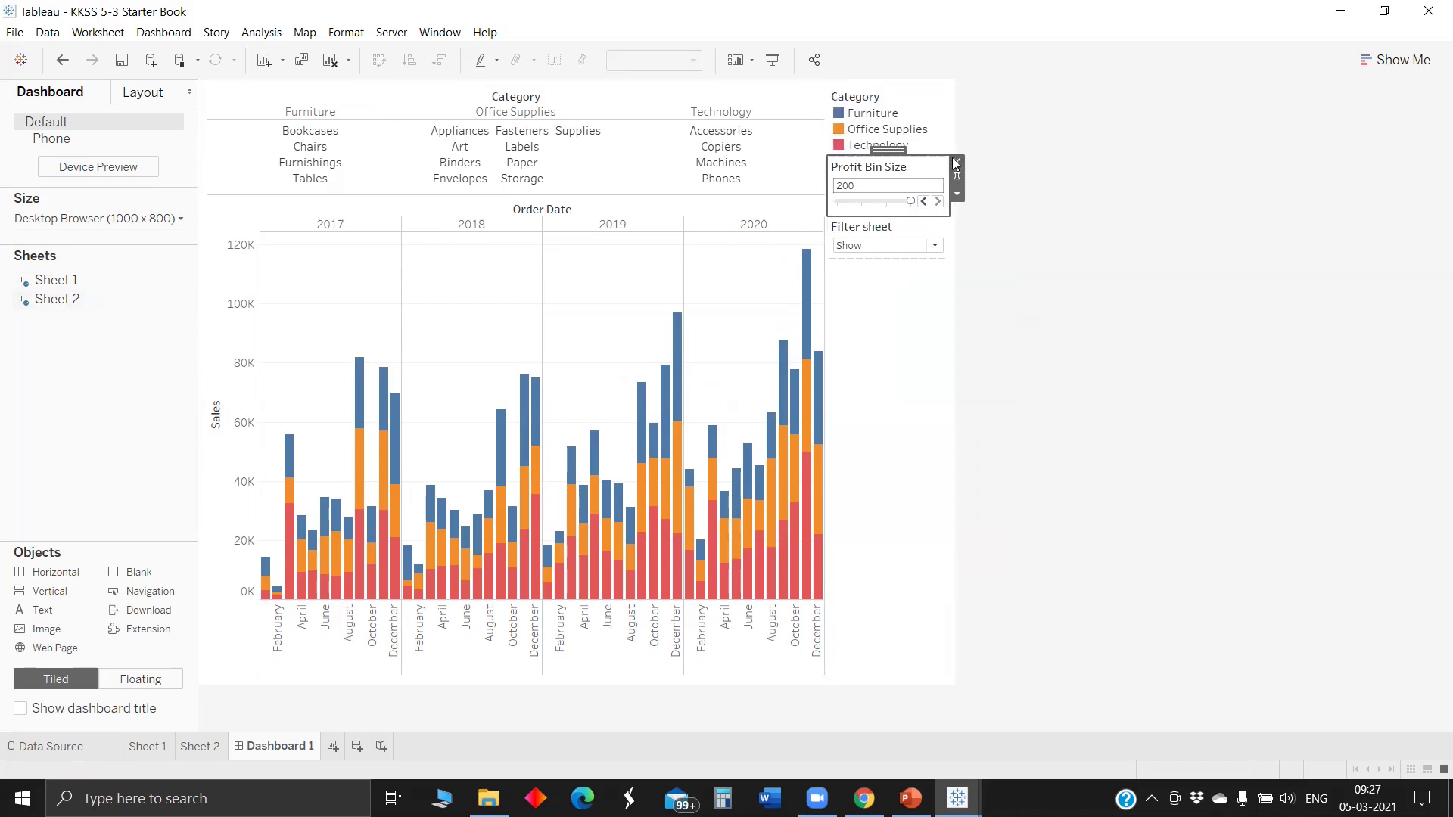
pyautogui.click(957, 164)
pyautogui.click(896, 186)
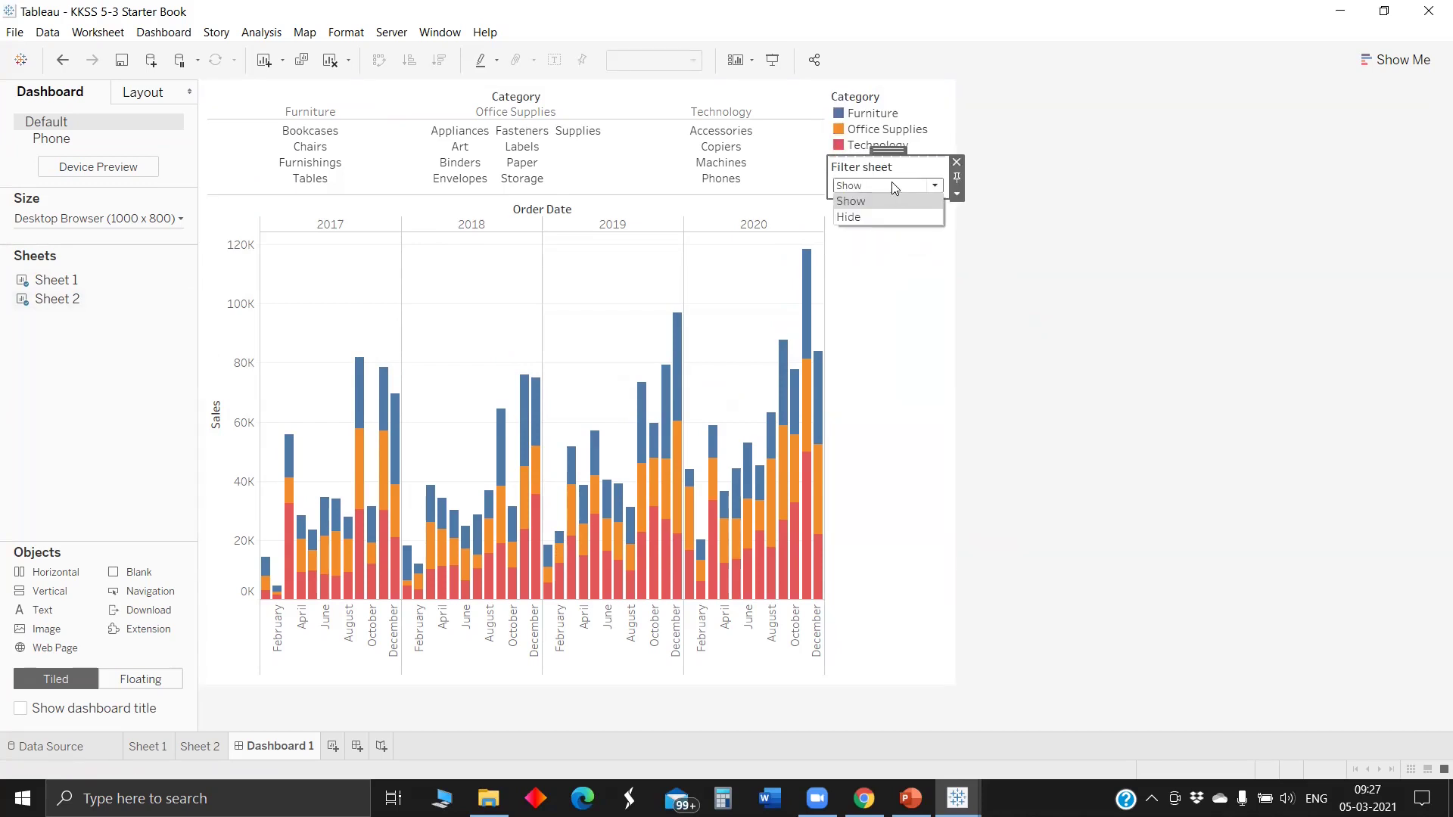
pyautogui.click(889, 213)
pyautogui.click(892, 189)
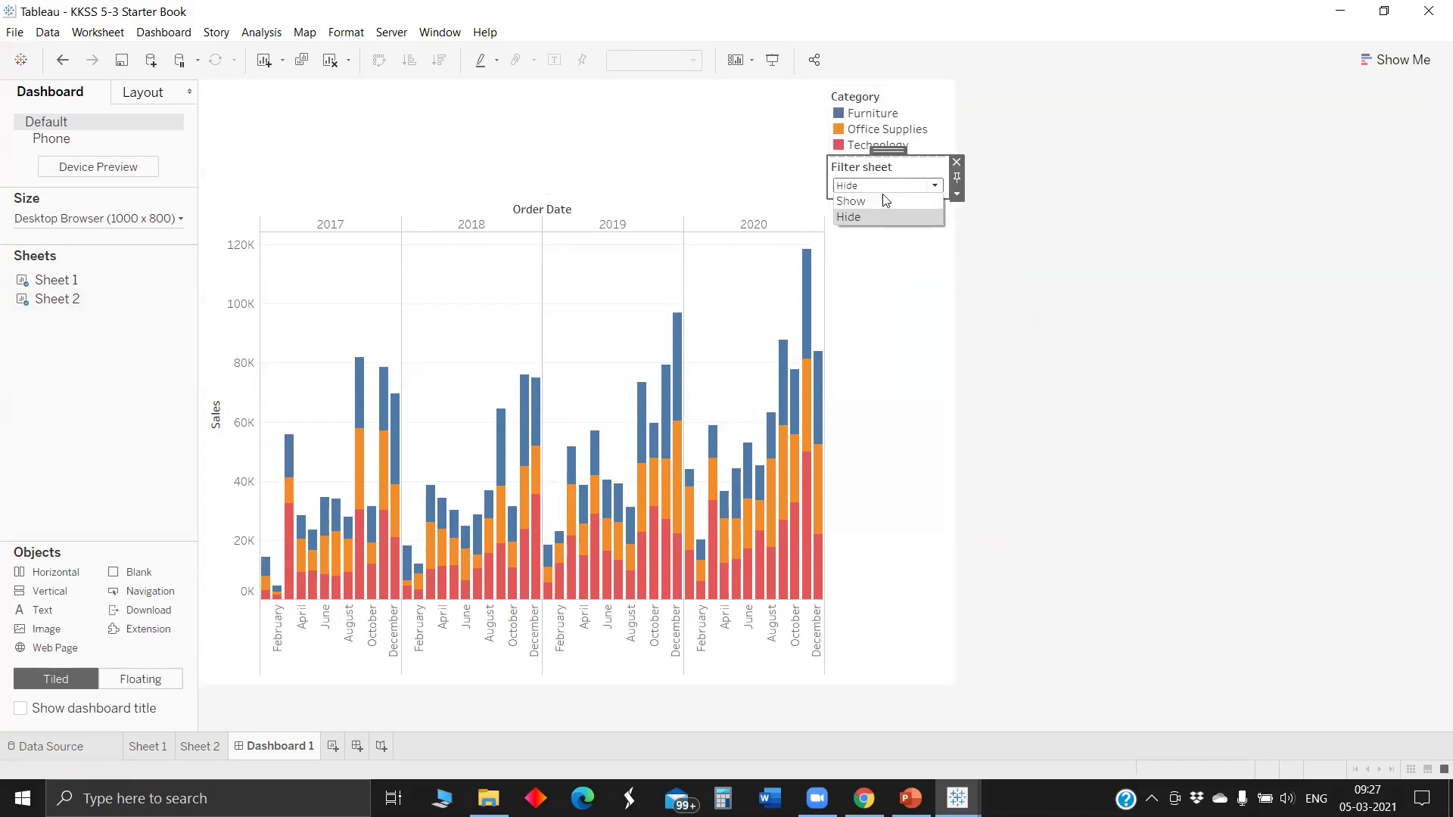
pyautogui.click(884, 199)
pyautogui.click(898, 263)
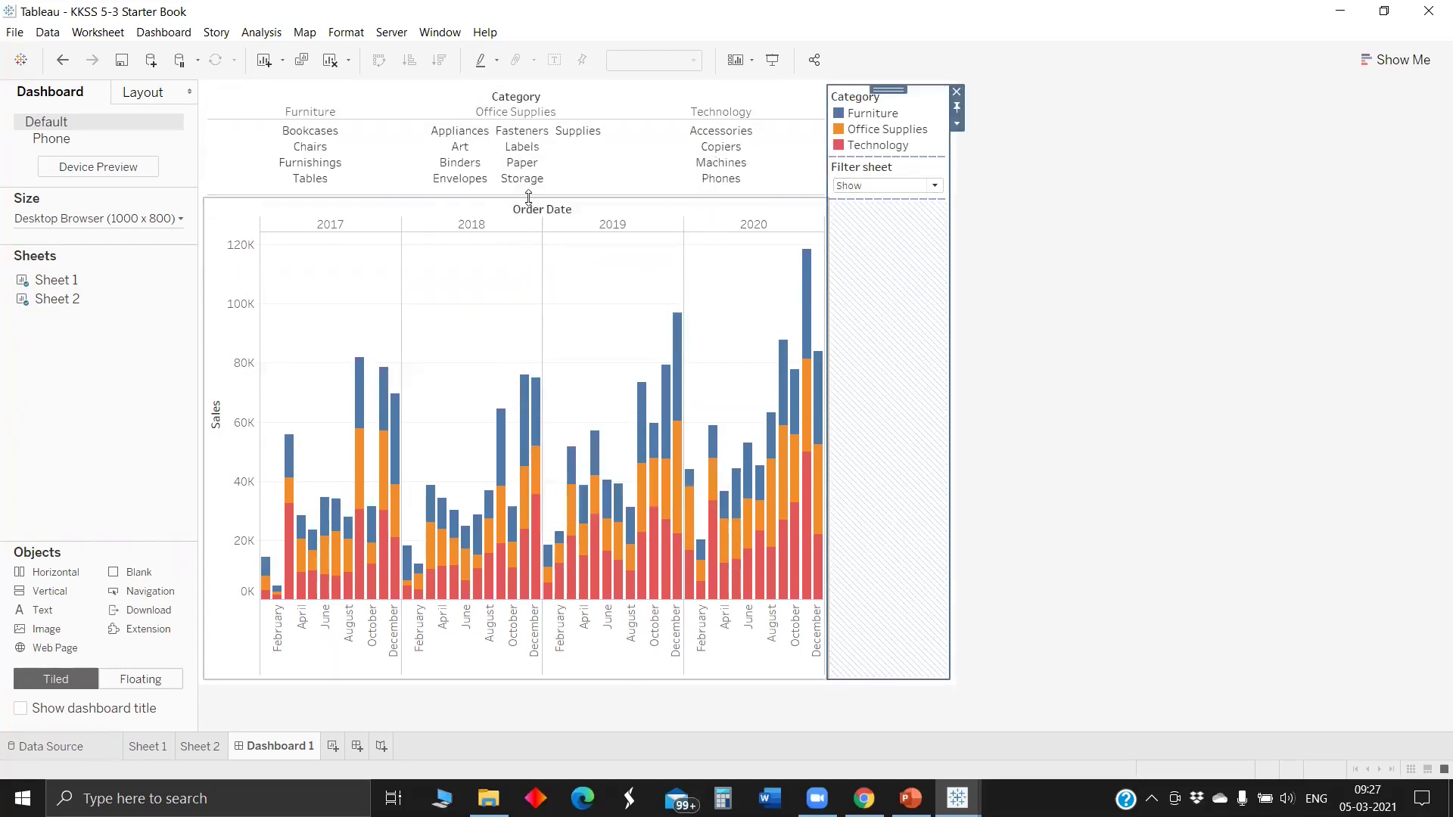
pyautogui.click(635, 150)
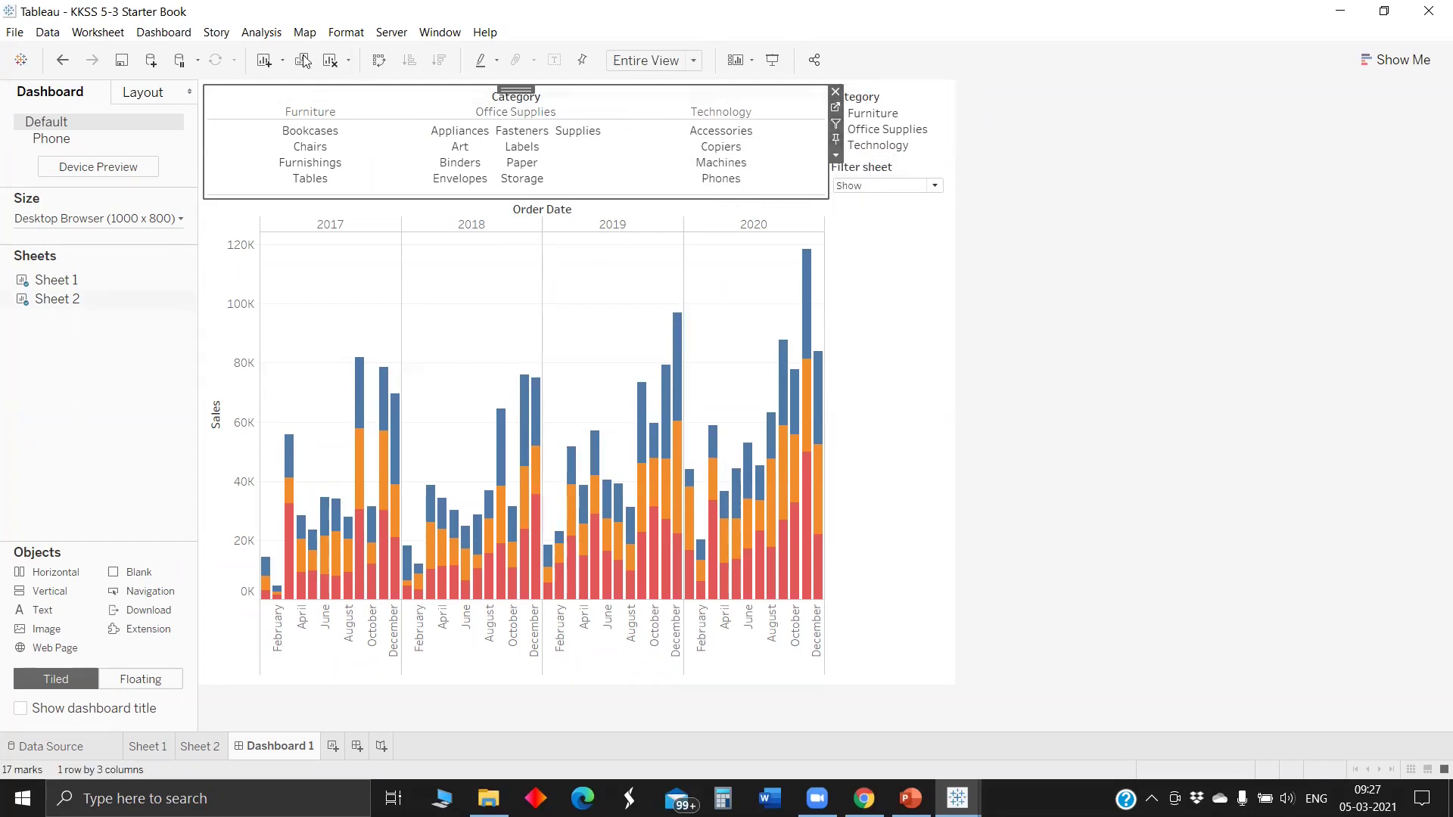
pyautogui.click(173, 36)
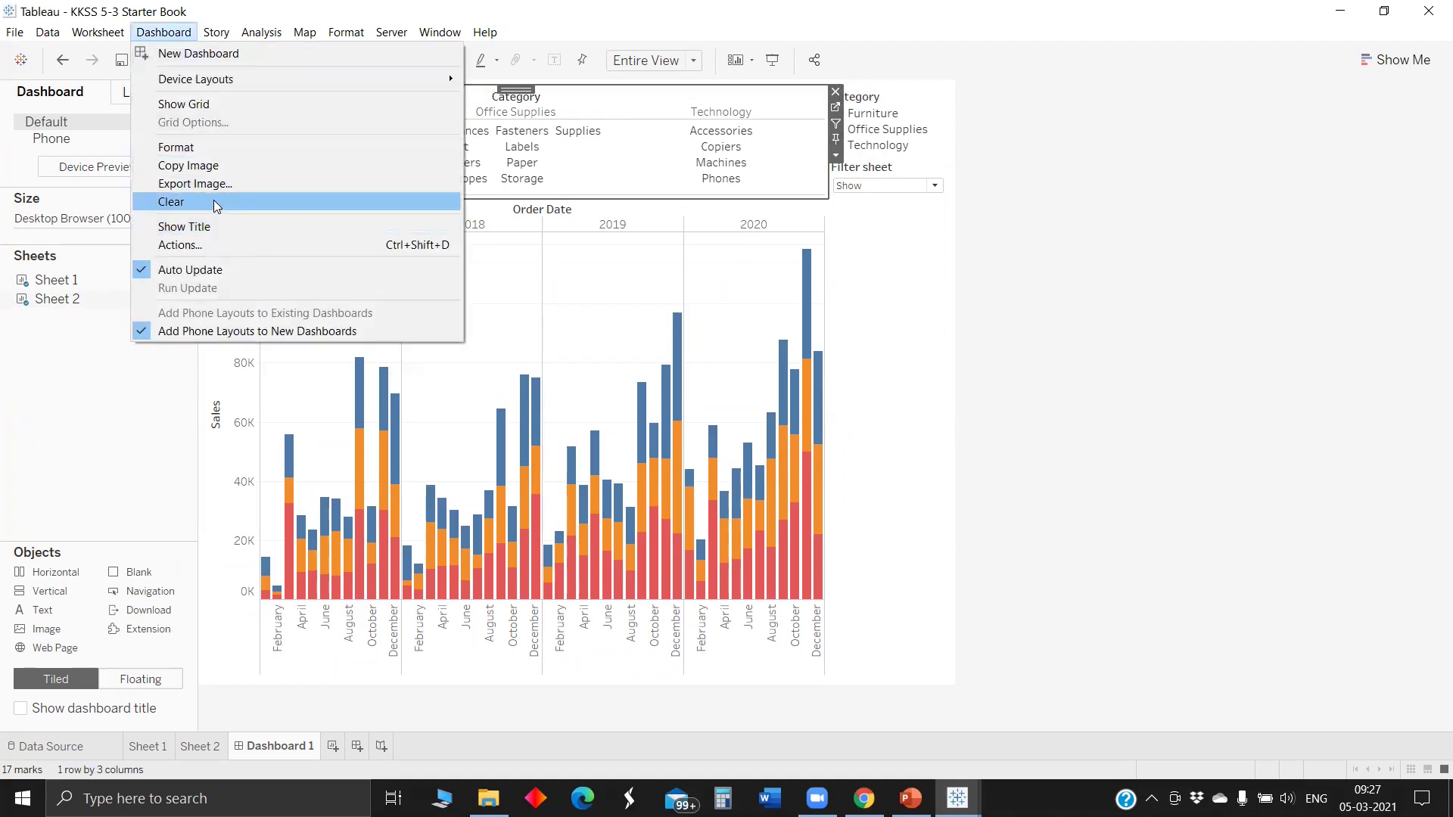
pyautogui.click(218, 246)
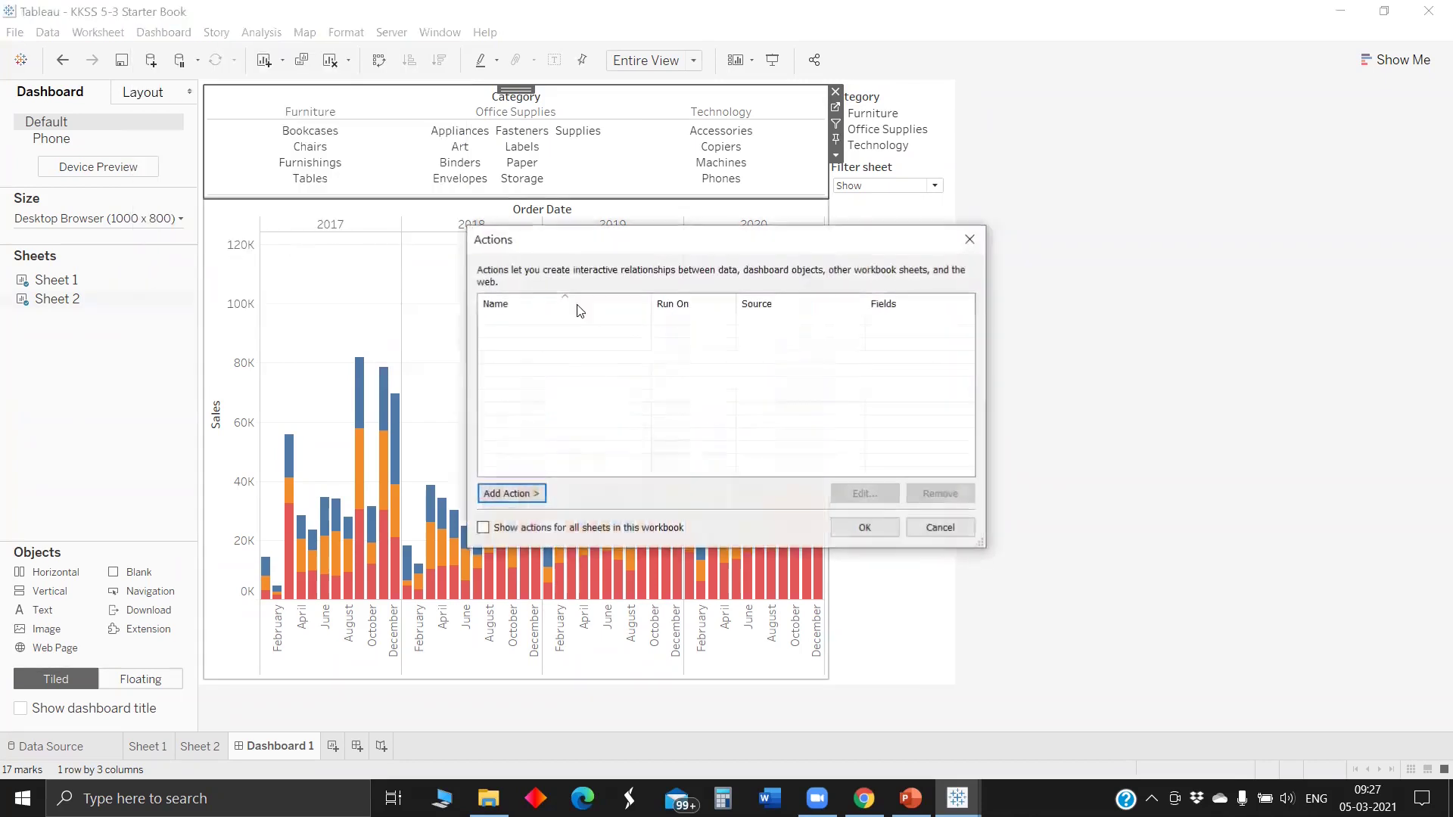
pyautogui.click(512, 493)
pyautogui.click(585, 499)
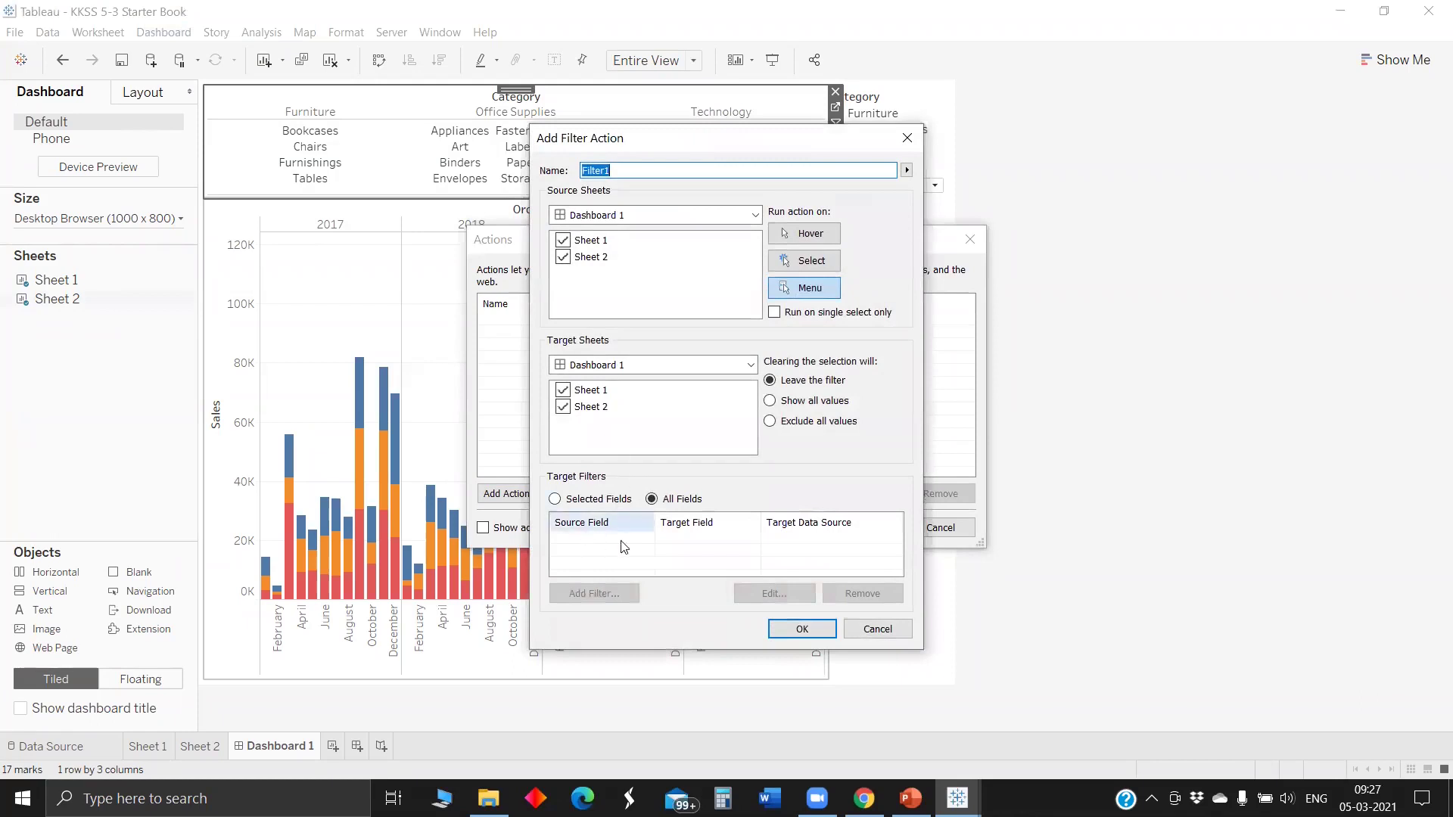
pyautogui.click(905, 137)
pyautogui.click(983, 250)
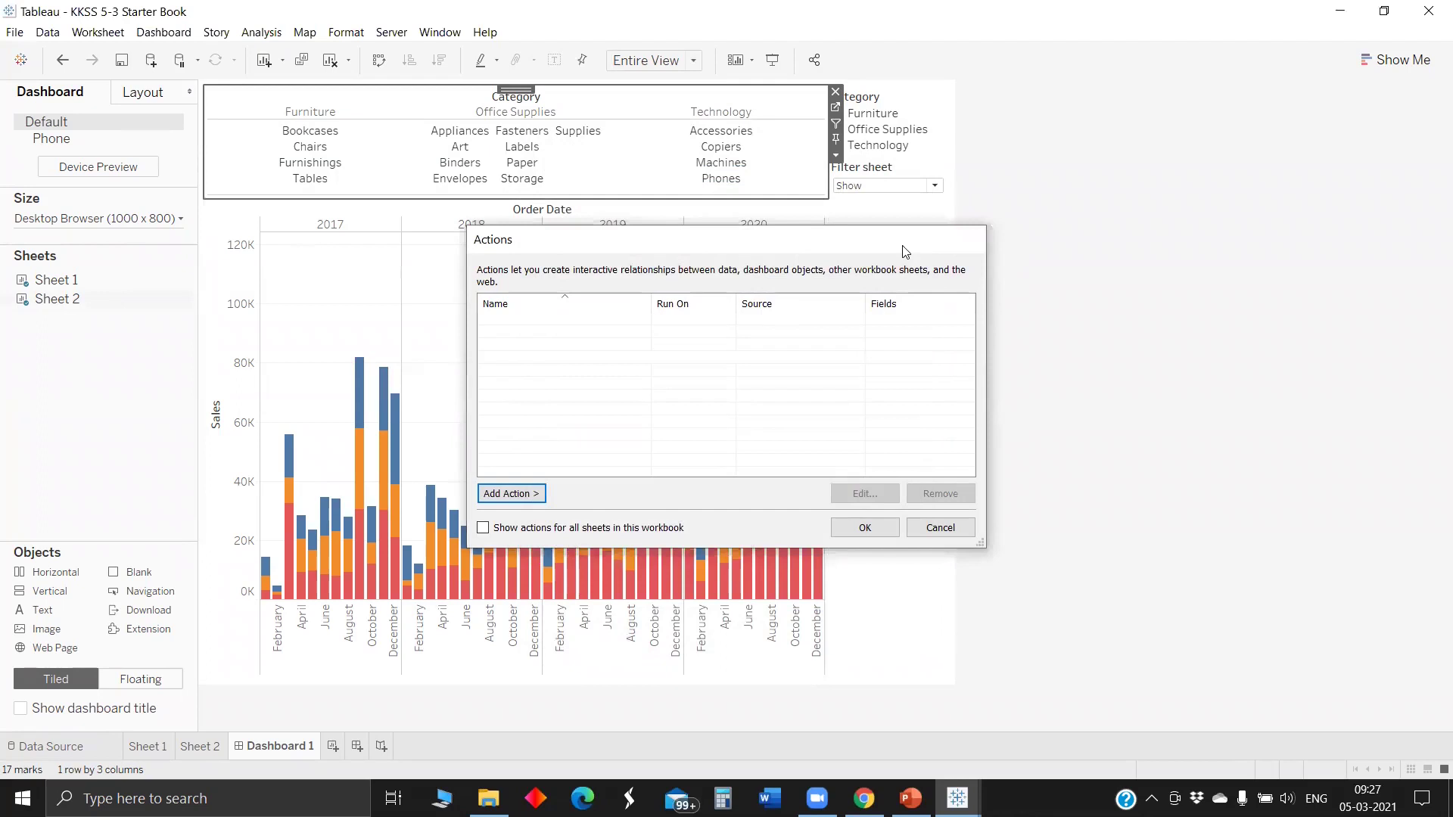
# Use the Category sheet as a filter, testing Bookcases, Office Supplies and Machines
pyautogui.click(837, 125)
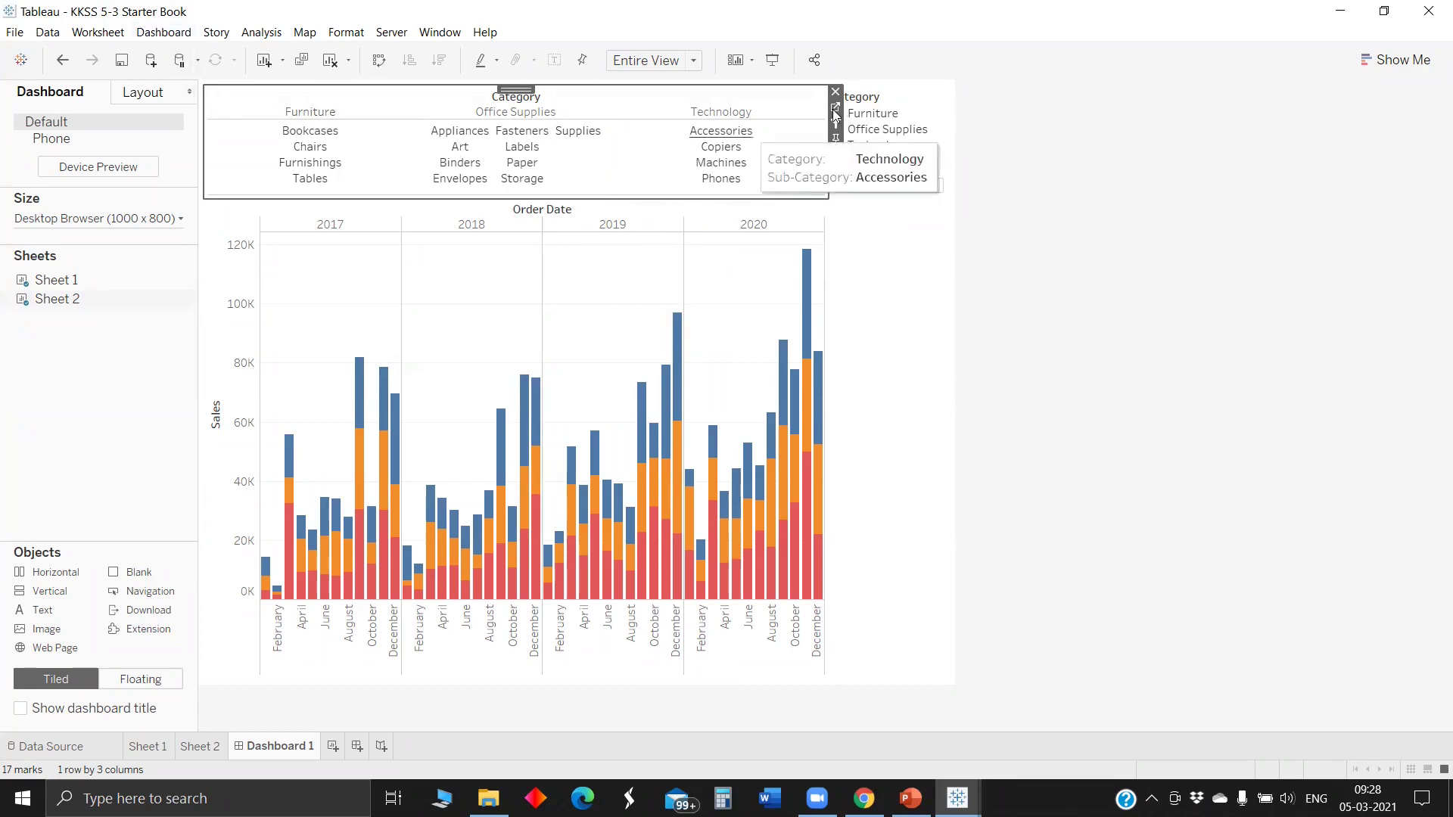
pyautogui.click(299, 134)
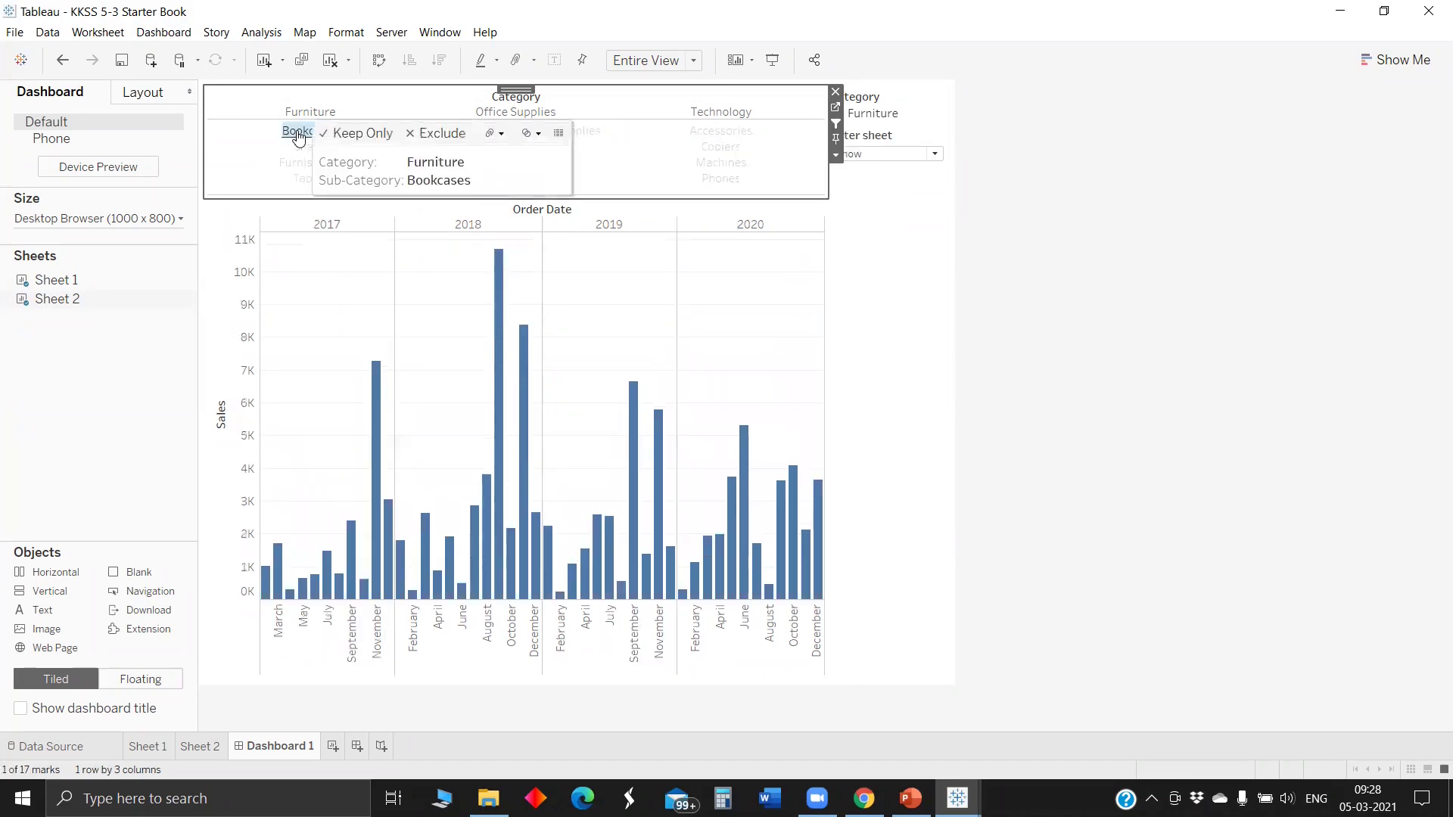
pyautogui.keyDown('ctrl'); pyautogui.click(519, 113); pyautogui.keyUp('ctrl')
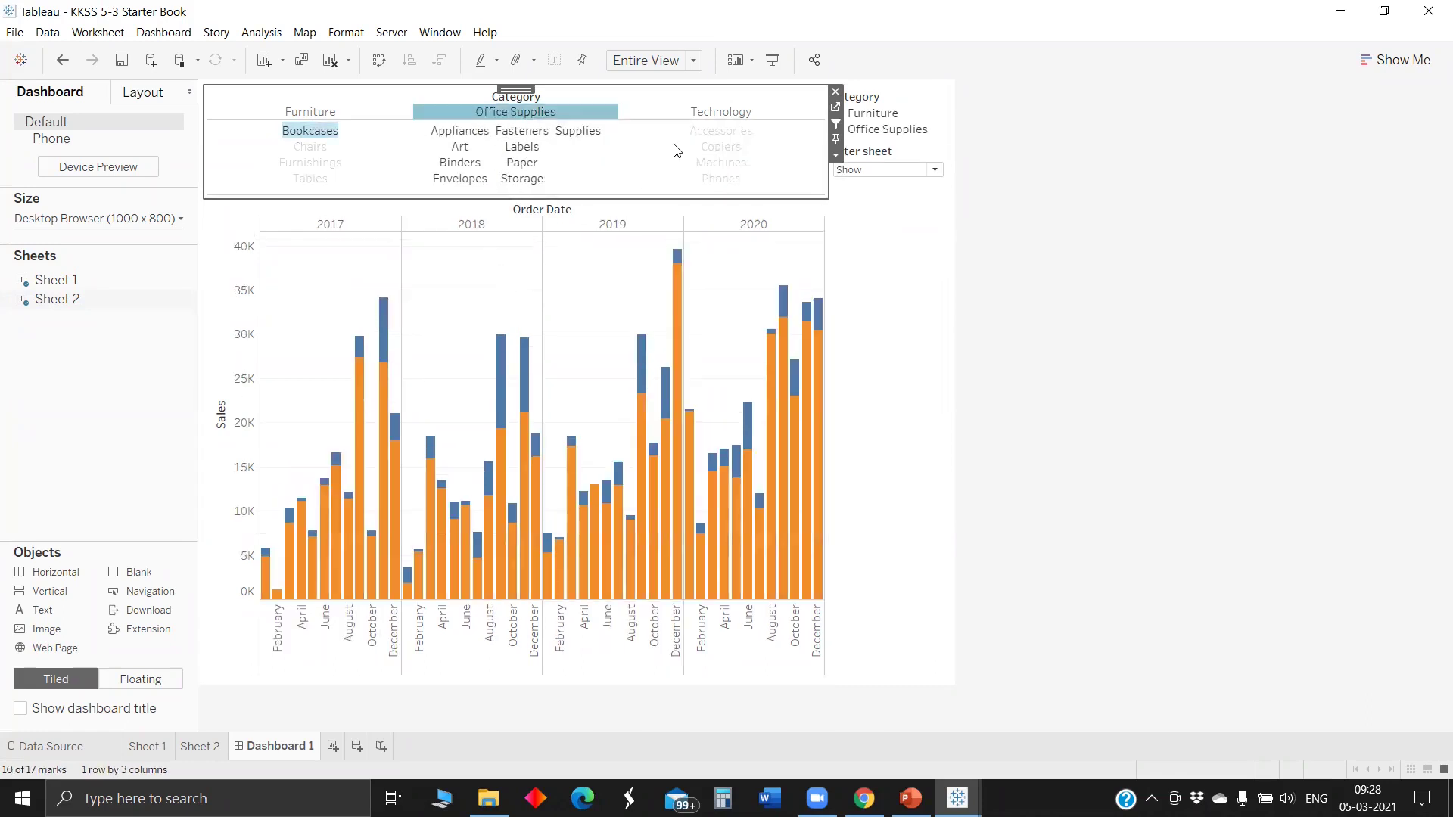
pyautogui.keyDown('ctrl'); pyautogui.click(721, 163); pyautogui.keyUp('ctrl')
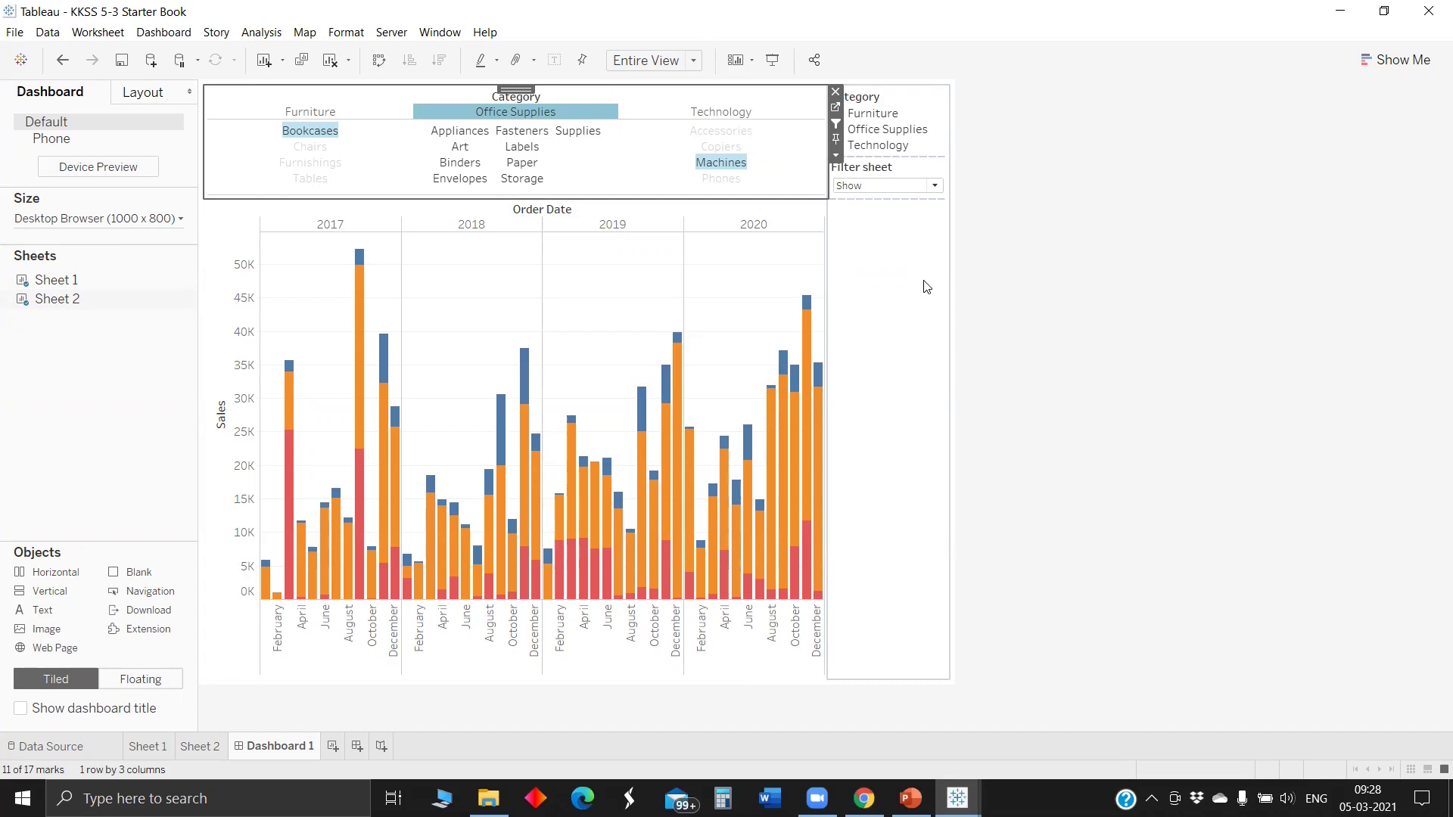
# Set Filter sheet back to Show and select the Category filter sheet
pyautogui.click(874, 186)
pyautogui.click(874, 215)
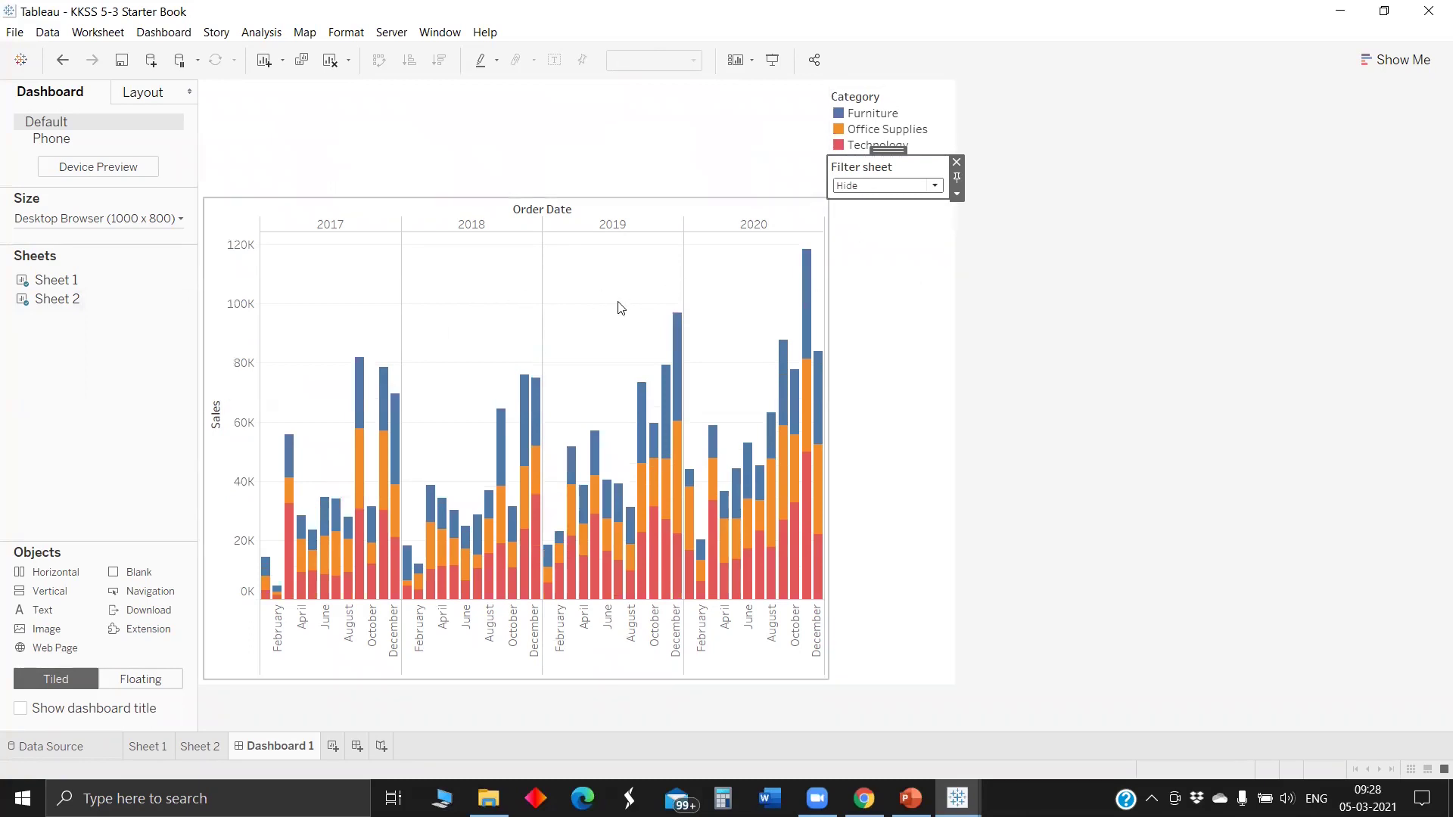
pyautogui.click(550, 210)
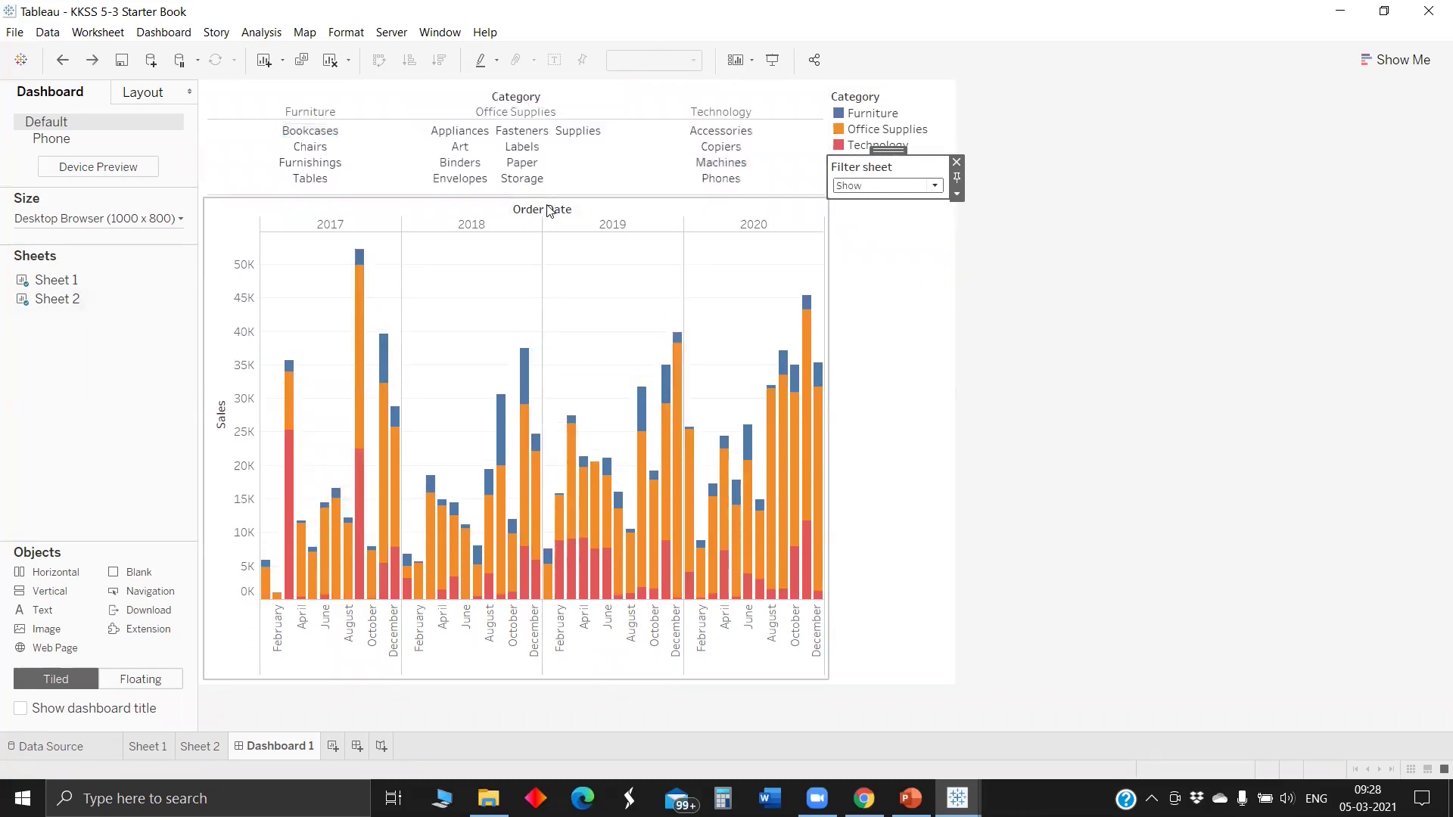
pyautogui.click(652, 164)
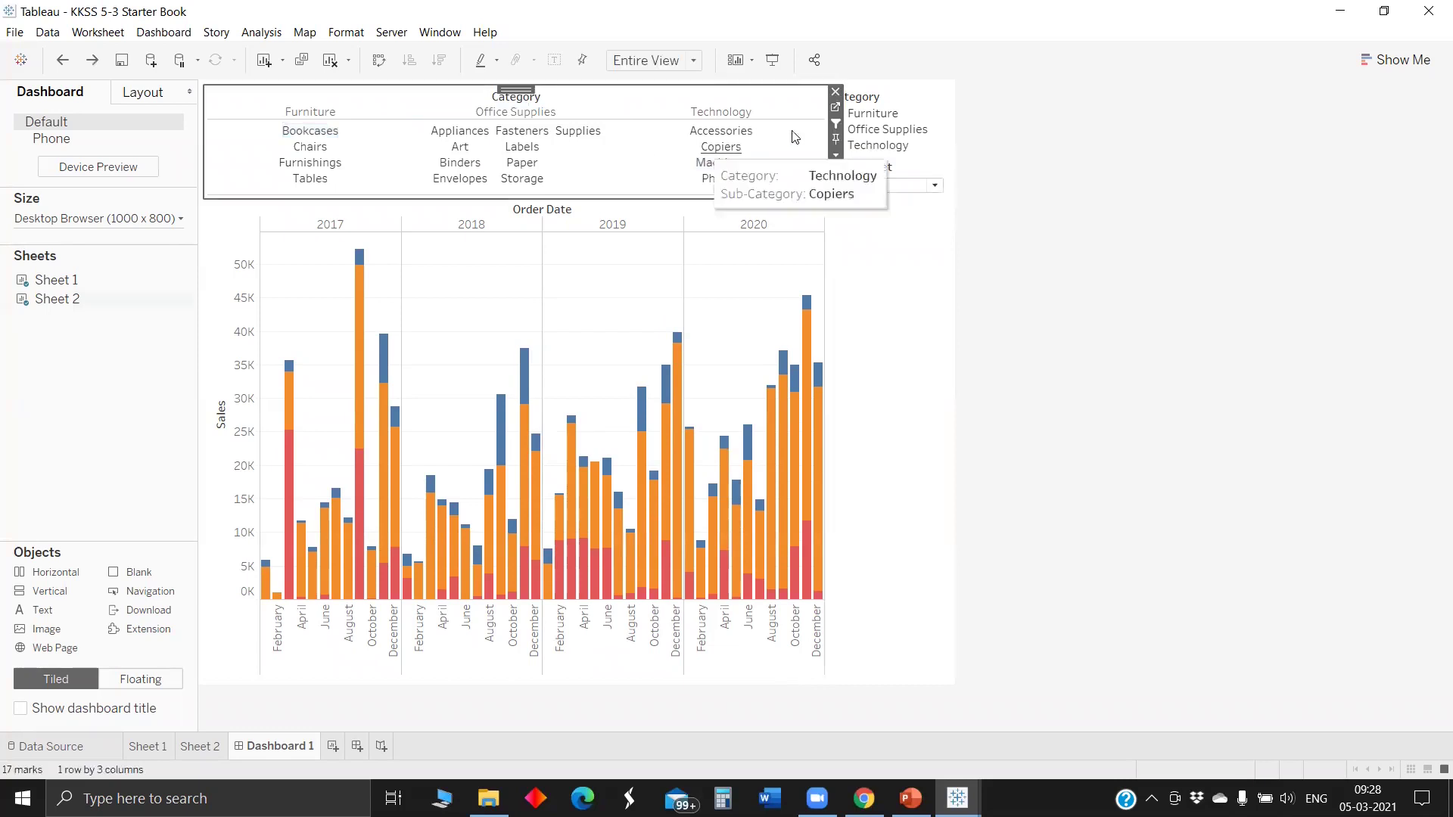
# Float the Category sheet over the chart's top middle on Dashboard 1, then go to Sheet 2
pyautogui.click(836, 156)
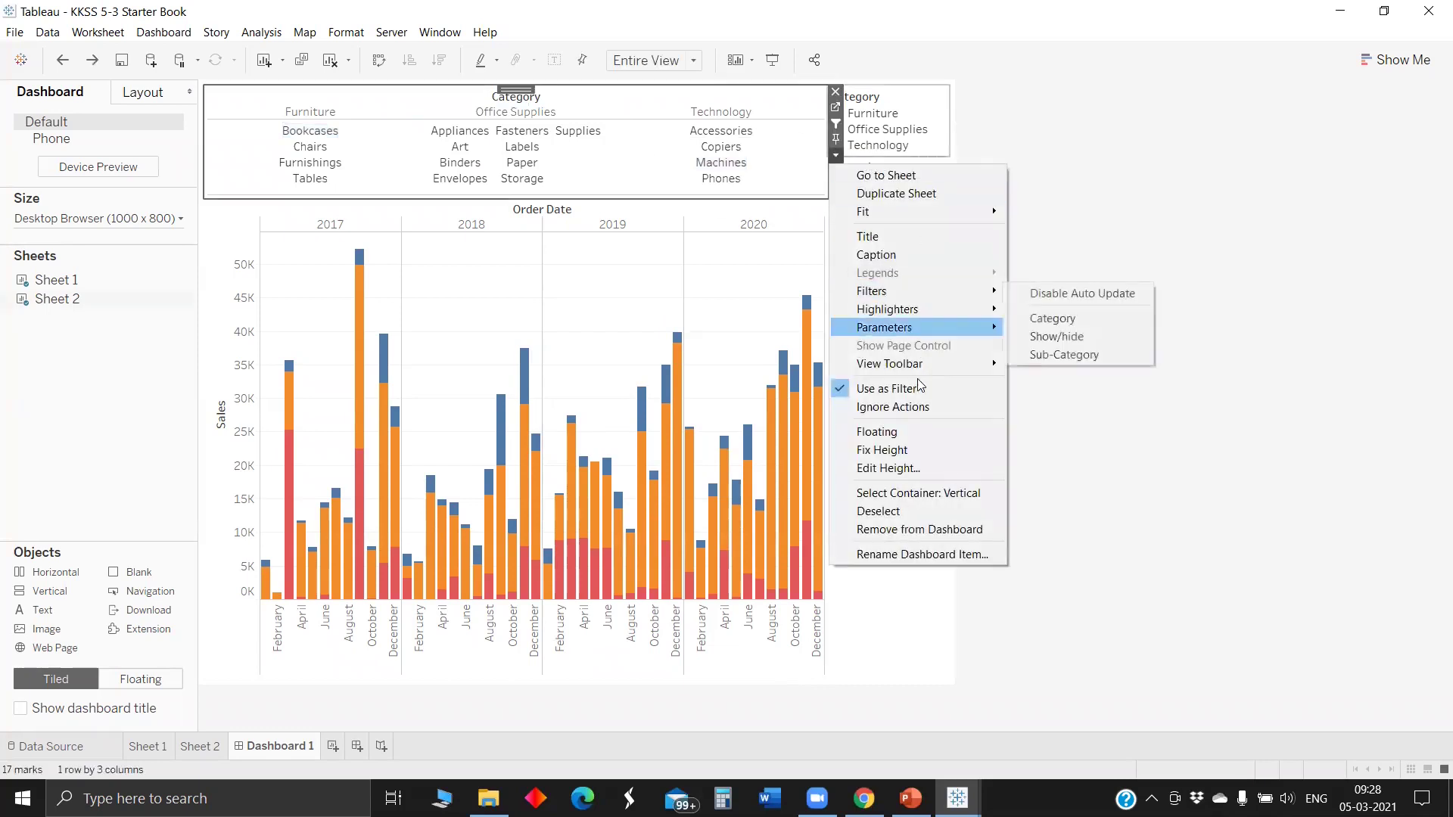
pyautogui.click(917, 431)
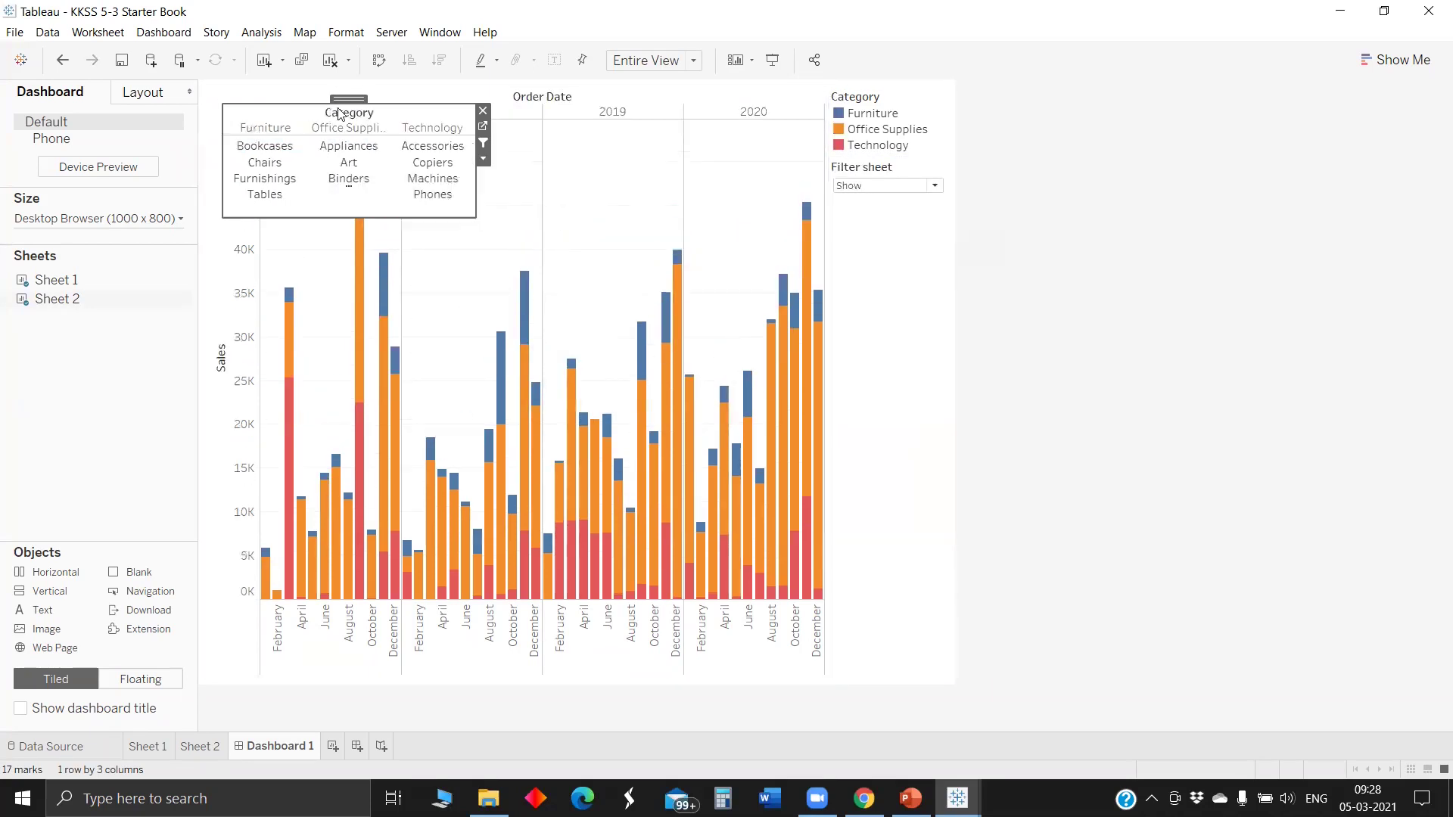
pyautogui.moveTo(350, 99); pyautogui.dragTo(515, 136)
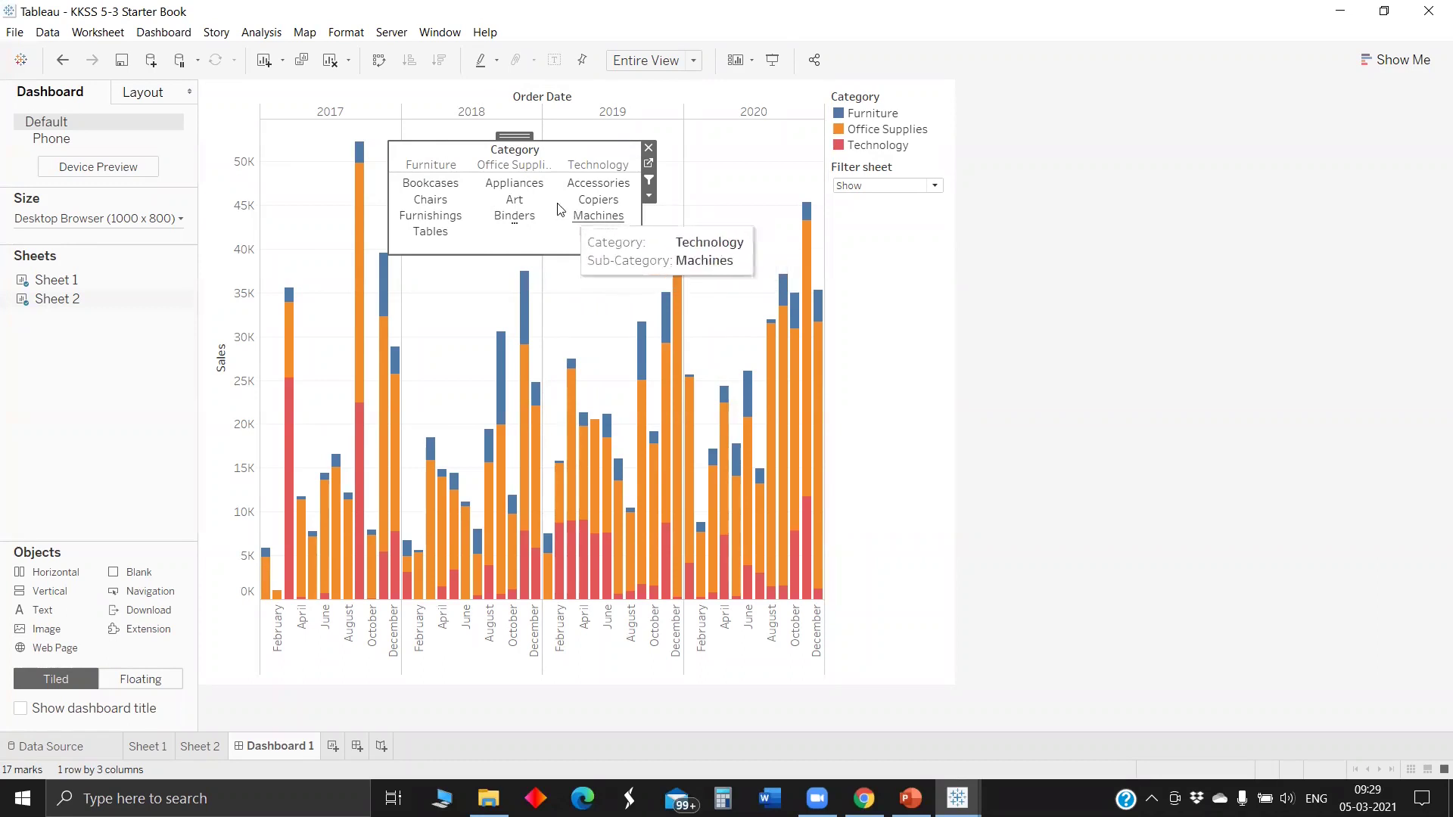
pyautogui.click(649, 164)
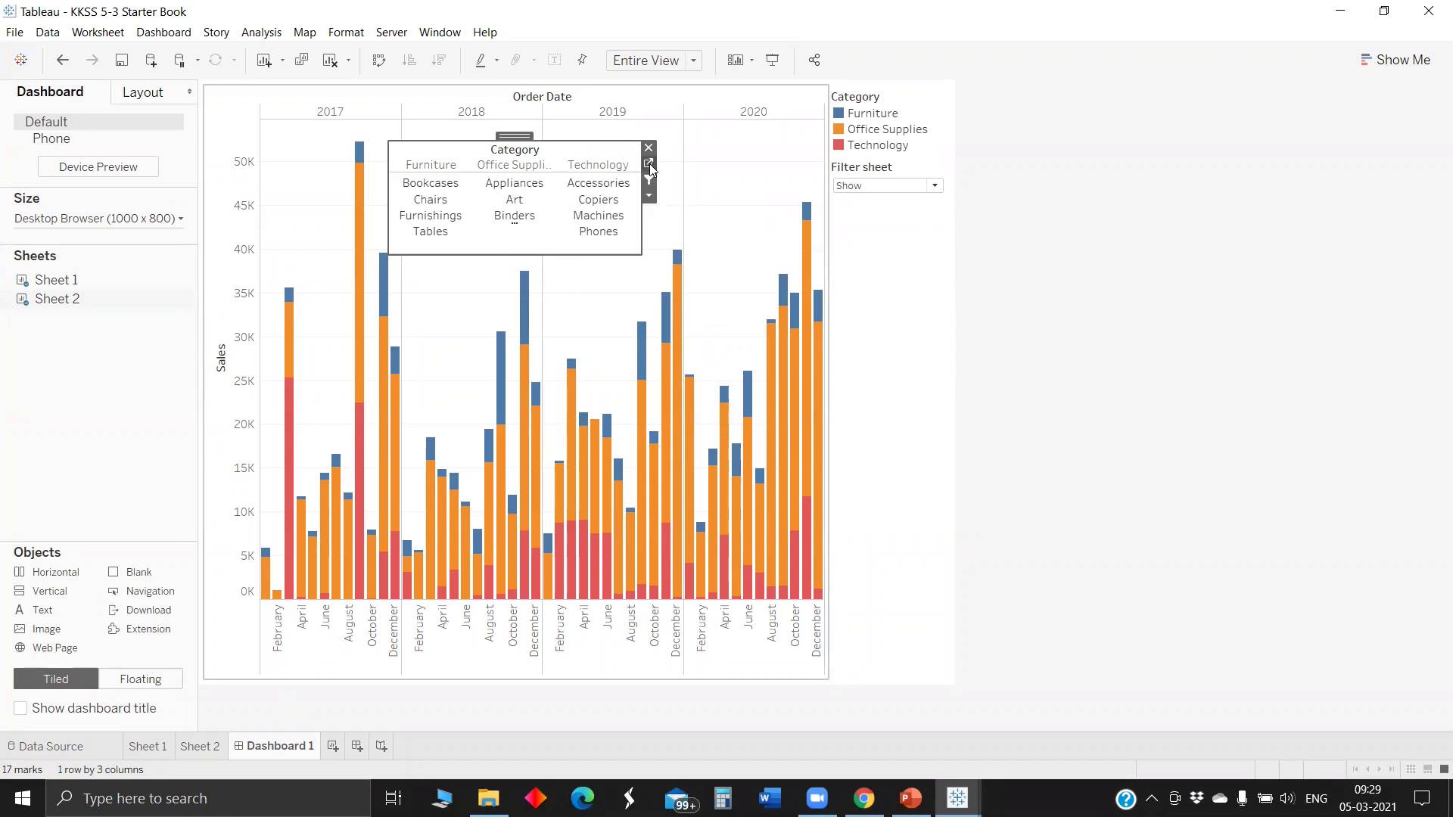
# Set Sheet 2's worksheet shading to None, then widen the floating Category box on Dashboard 1
pyautogui.rightClick(612, 233)
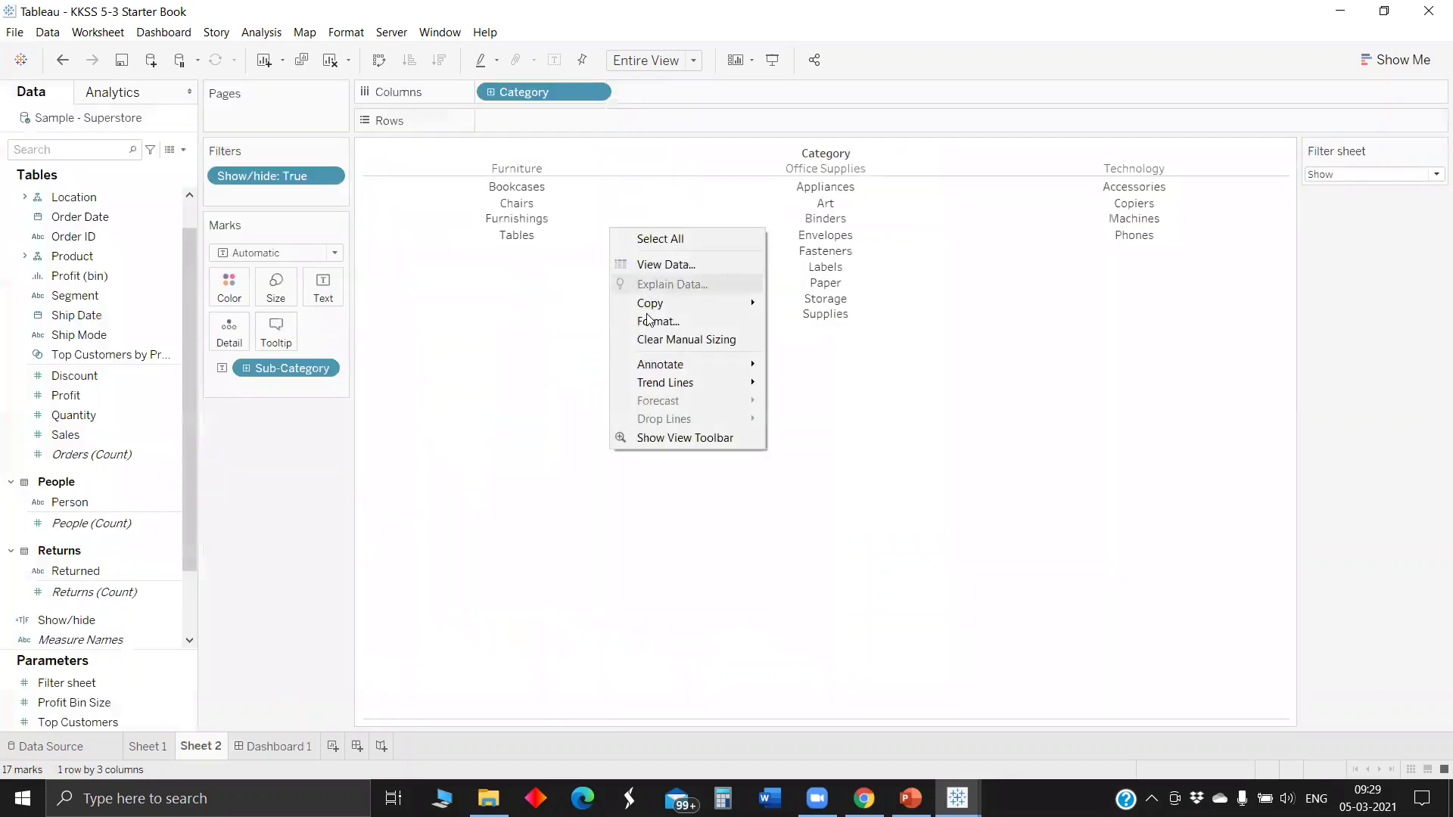
pyautogui.click(652, 321)
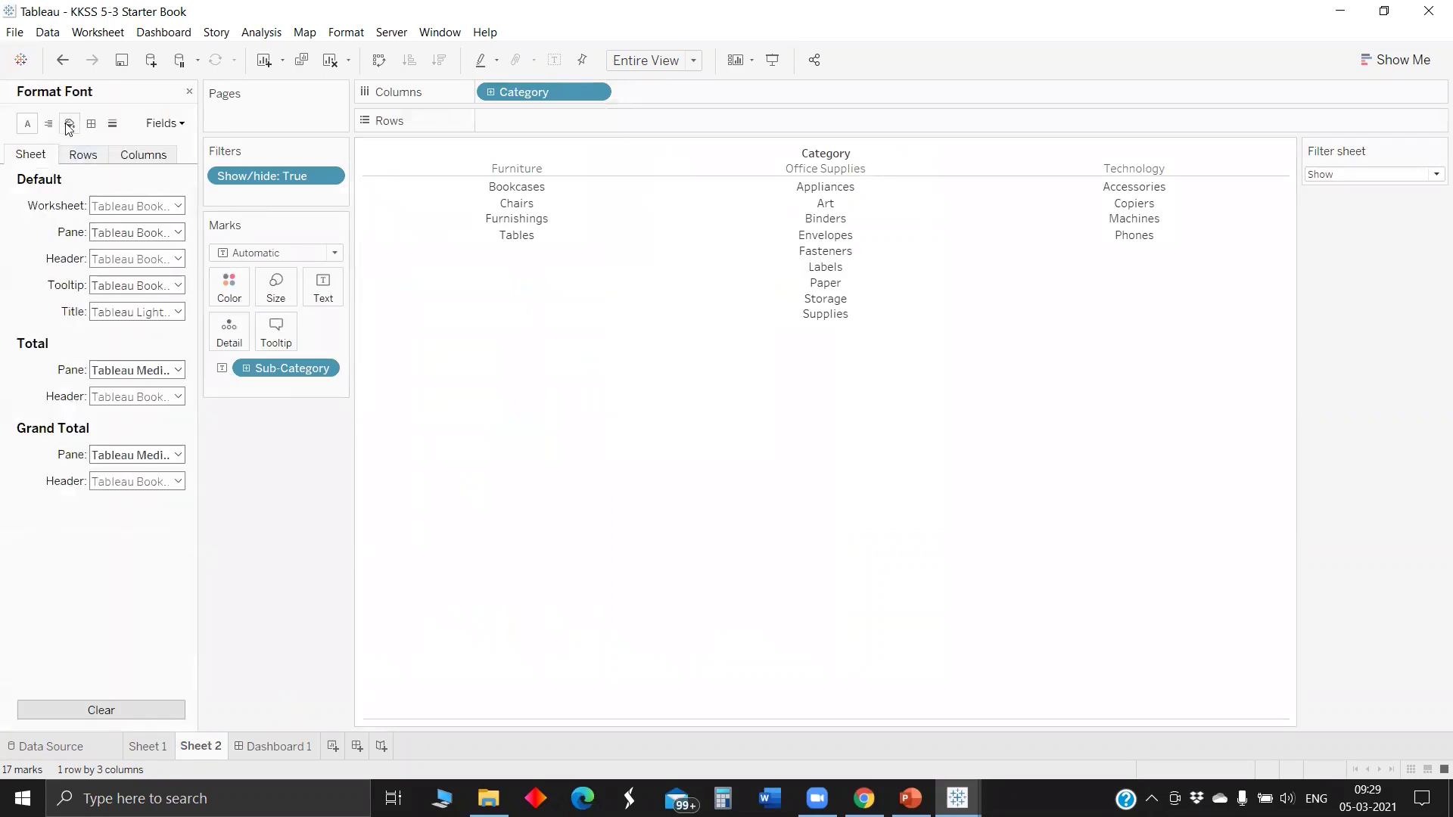
pyautogui.click(70, 124)
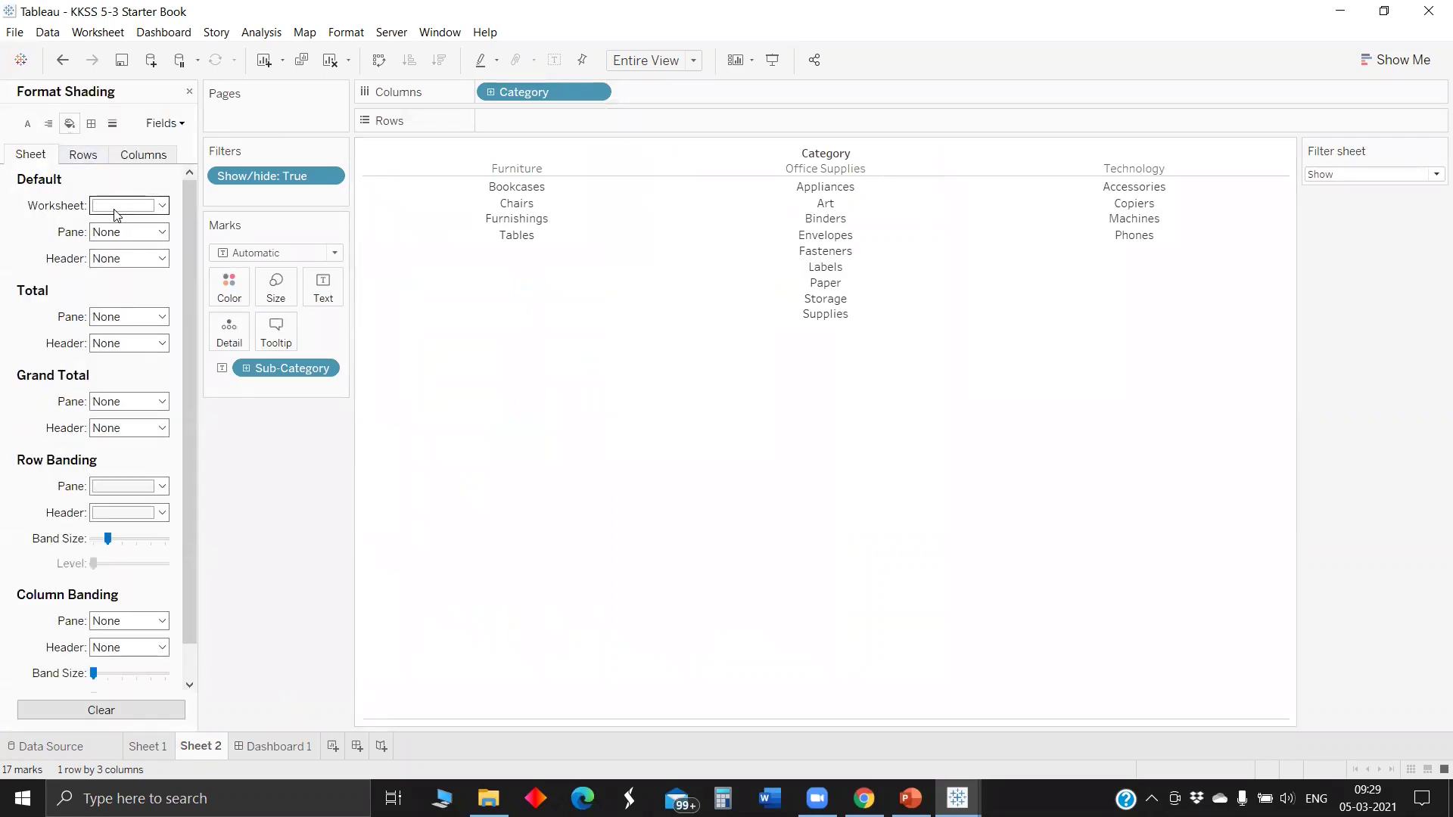
pyautogui.click(116, 209)
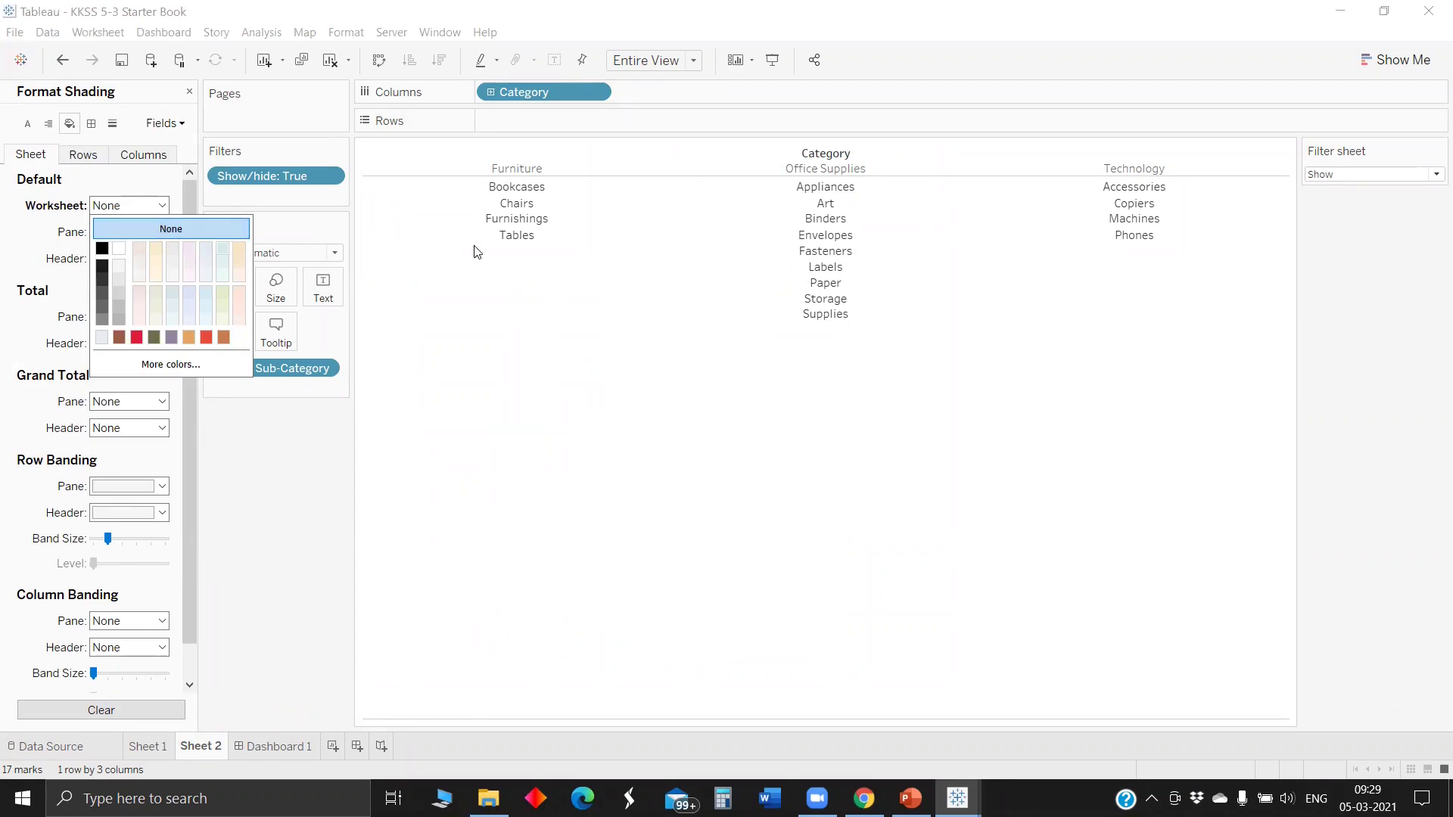
pyautogui.click(424, 431)
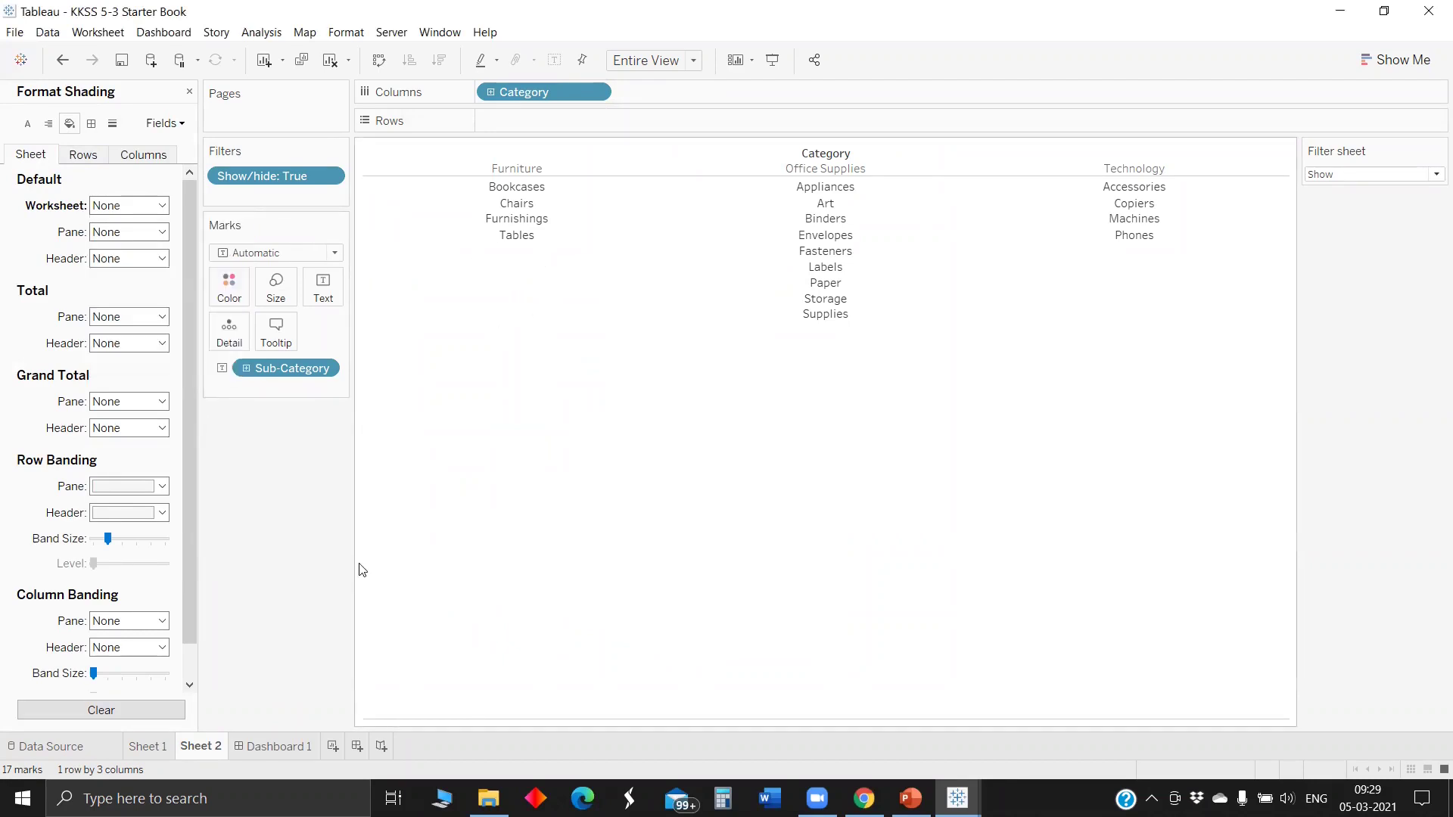
pyautogui.click(274, 745)
pyautogui.moveTo(641, 225); pyautogui.dragTo(711, 222)
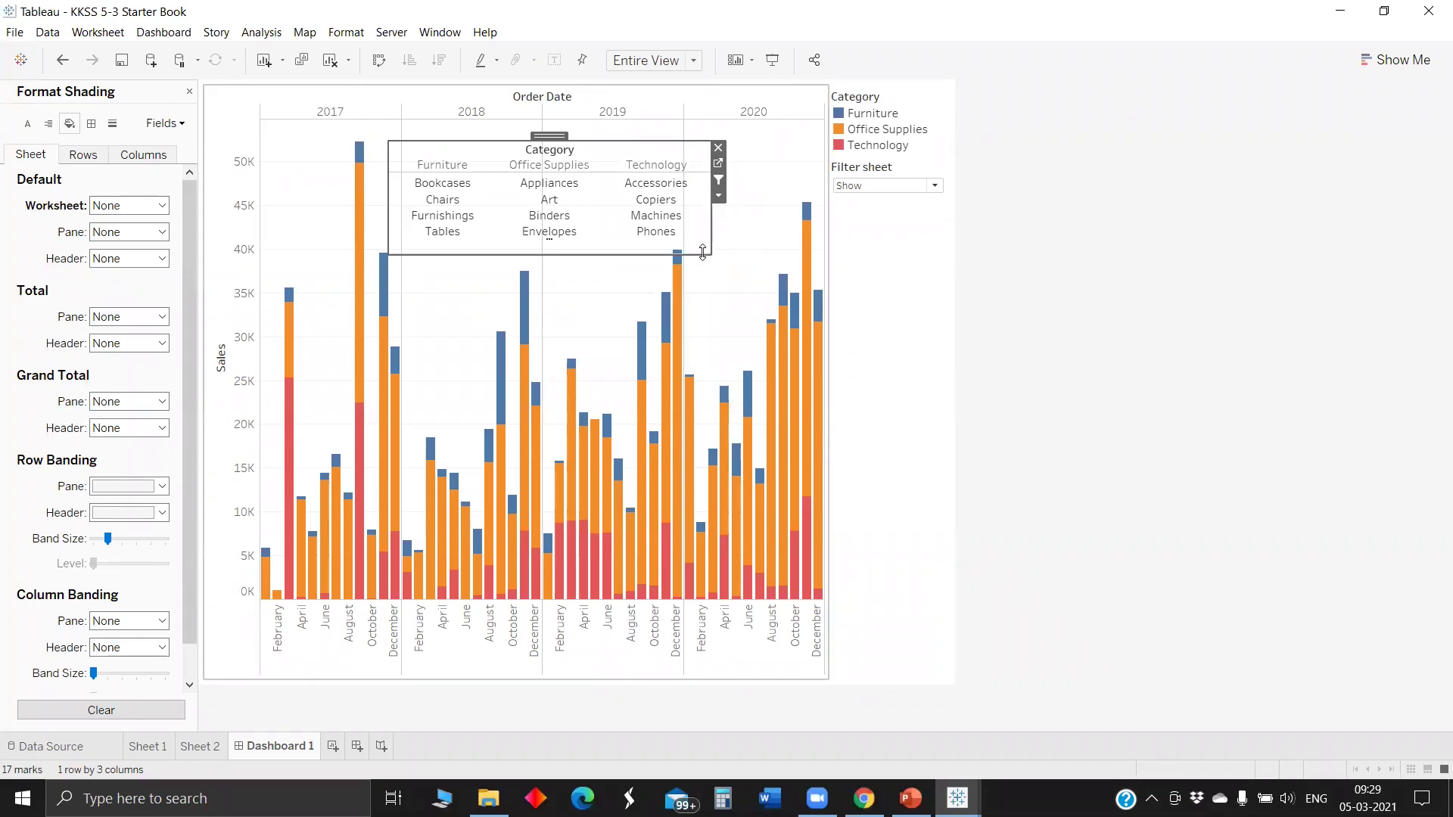
# Widen the Category box to show all sub-categories, test and clear the Appliances filter, then add Sheet 3
pyautogui.moveTo(725, 255); pyautogui.dragTo(767, 270)
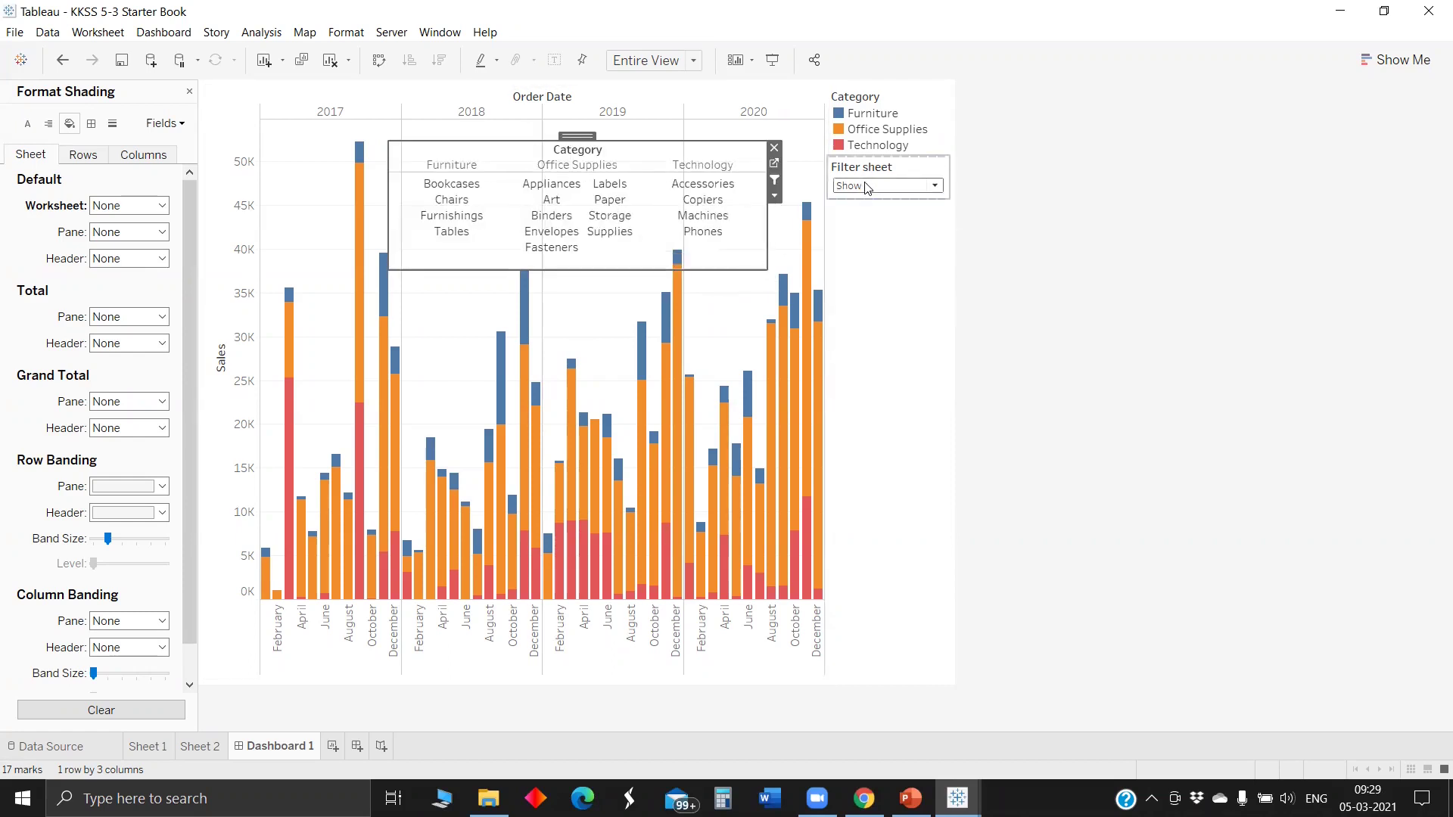
pyautogui.click(552, 203)
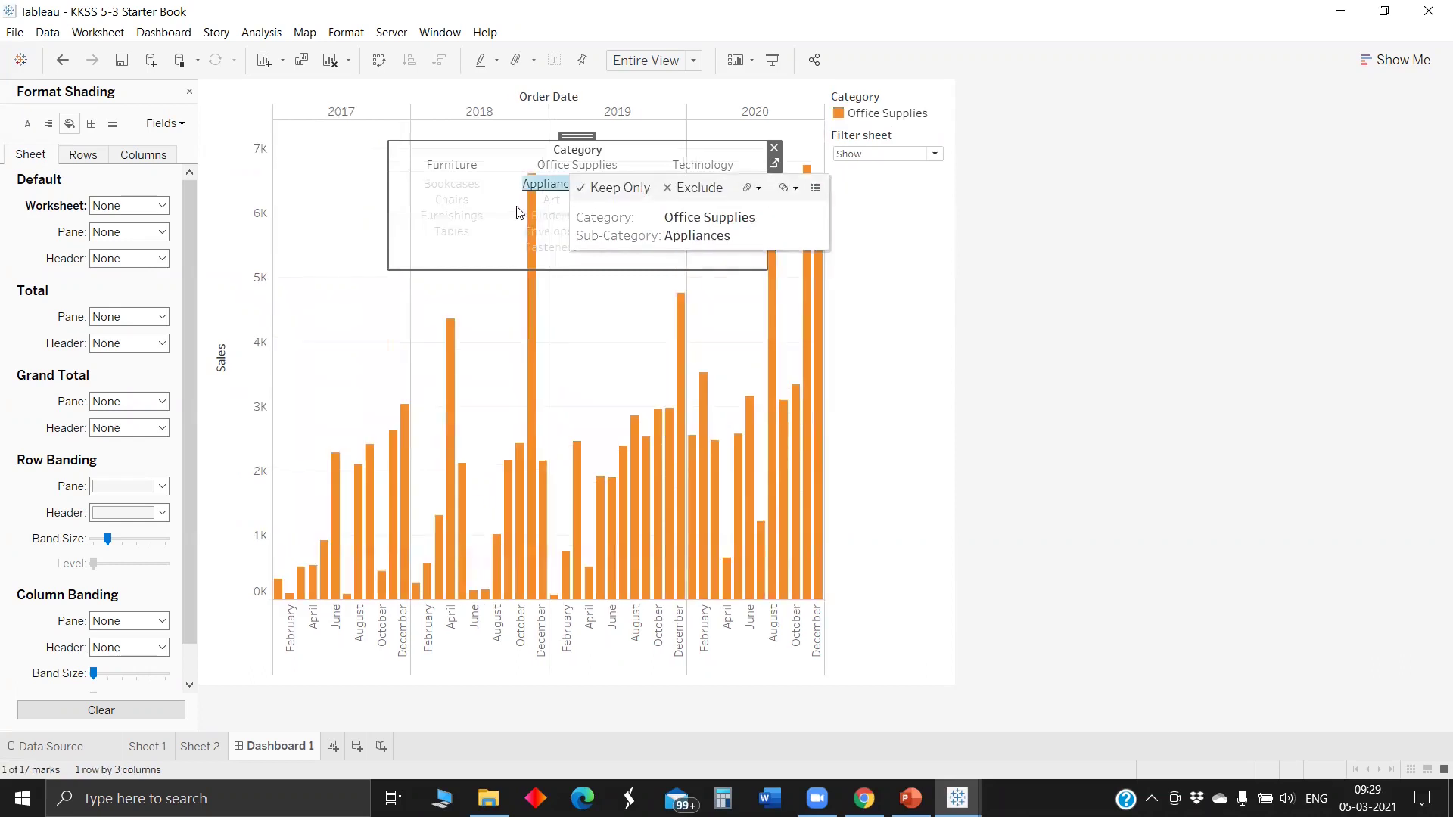
pyautogui.click(636, 310)
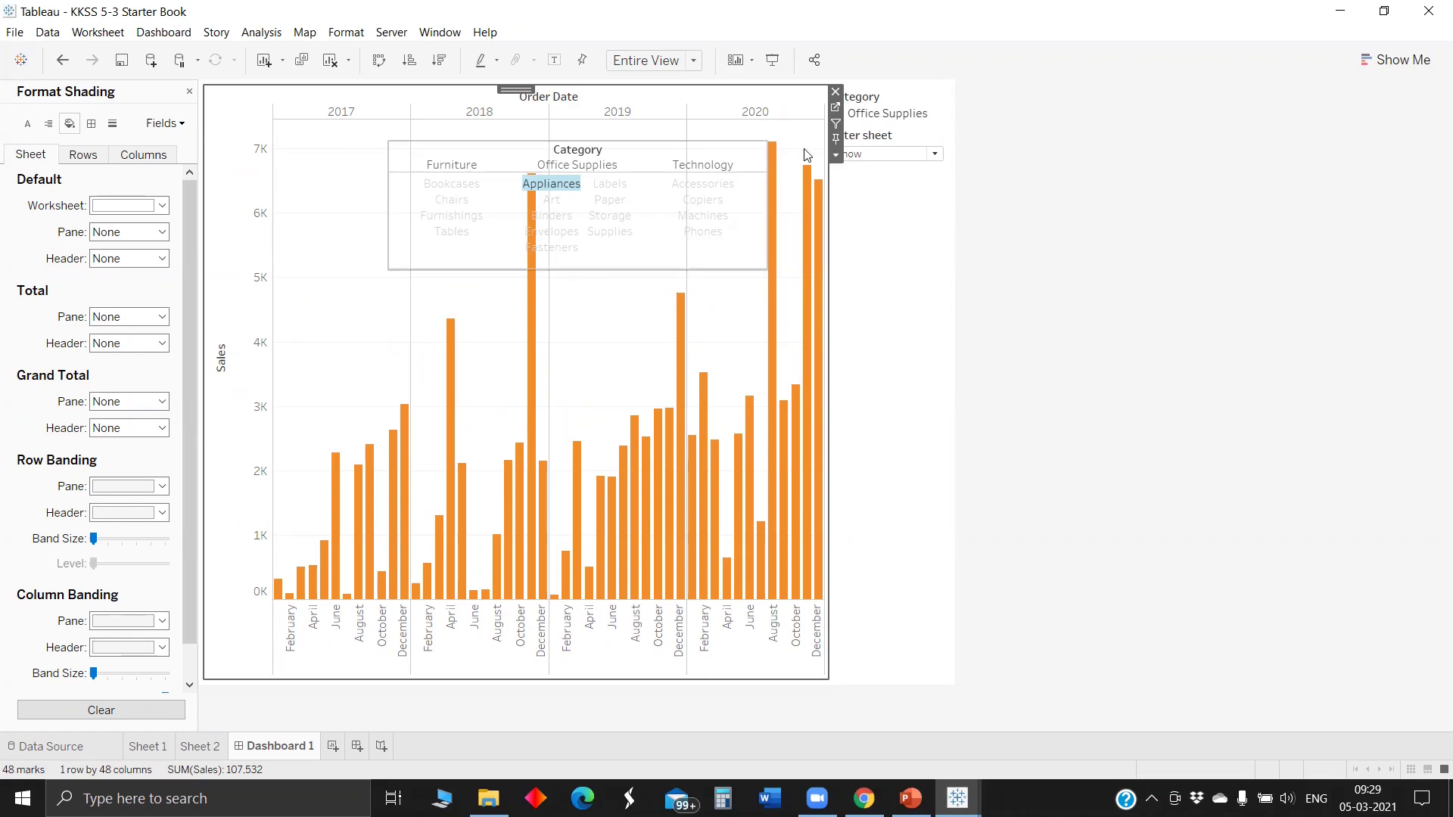
pyautogui.click(719, 151)
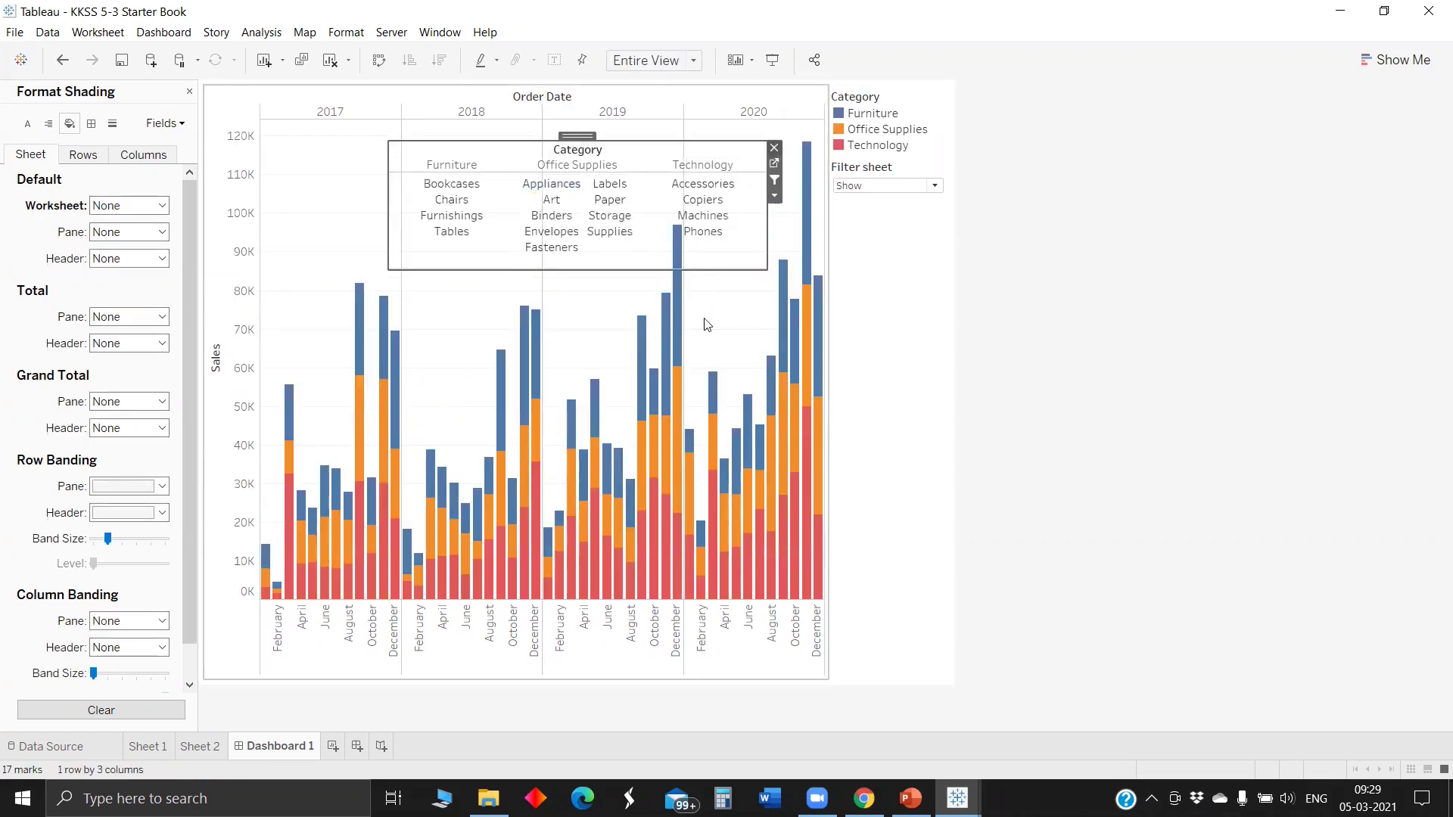
pyautogui.click(331, 747)
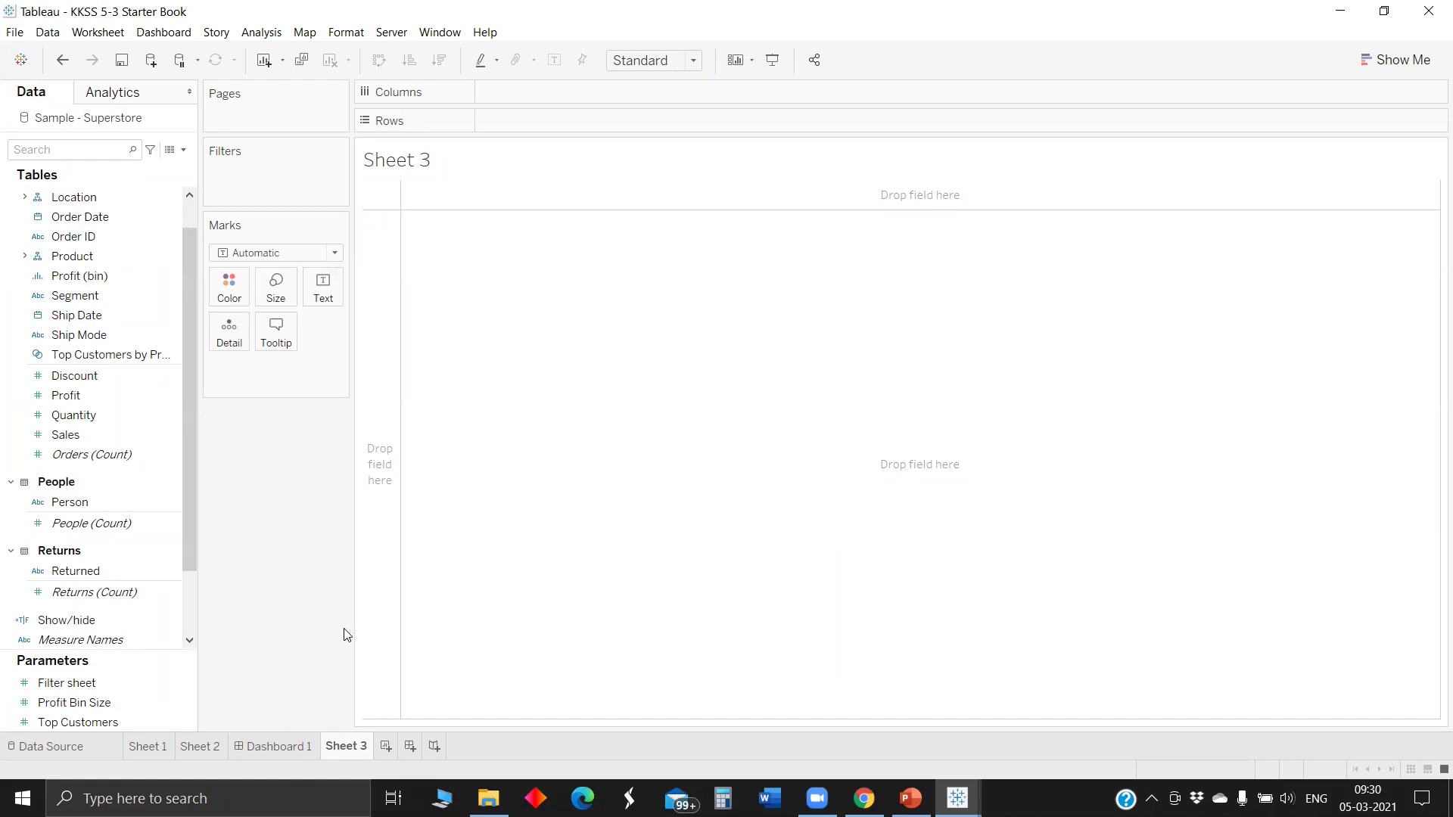
# Put Sales and Category on Rows of Sheet 3, expanding Category to Sub-Category
pyautogui.click(157, 385)
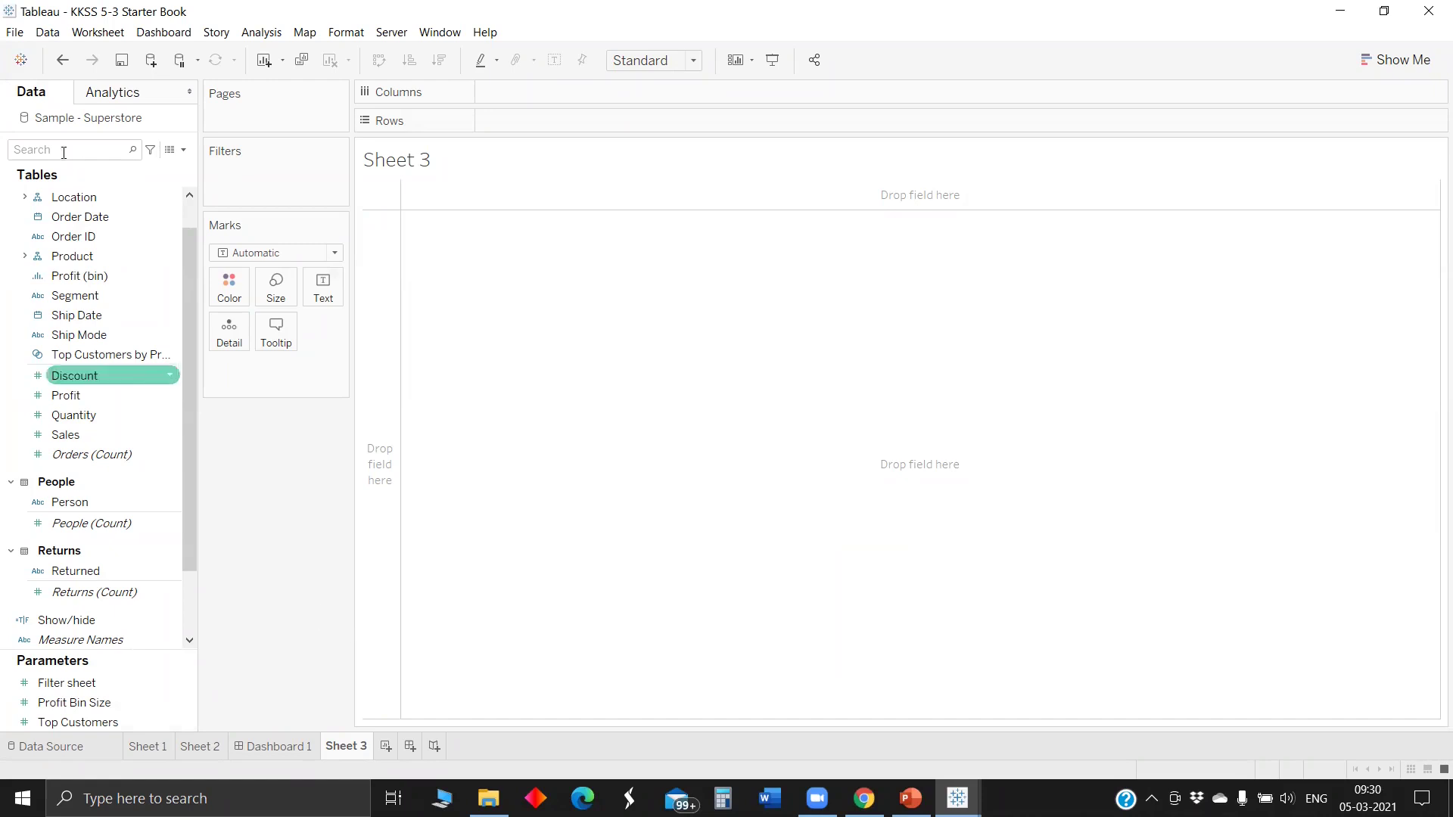
pyautogui.click(61, 149)
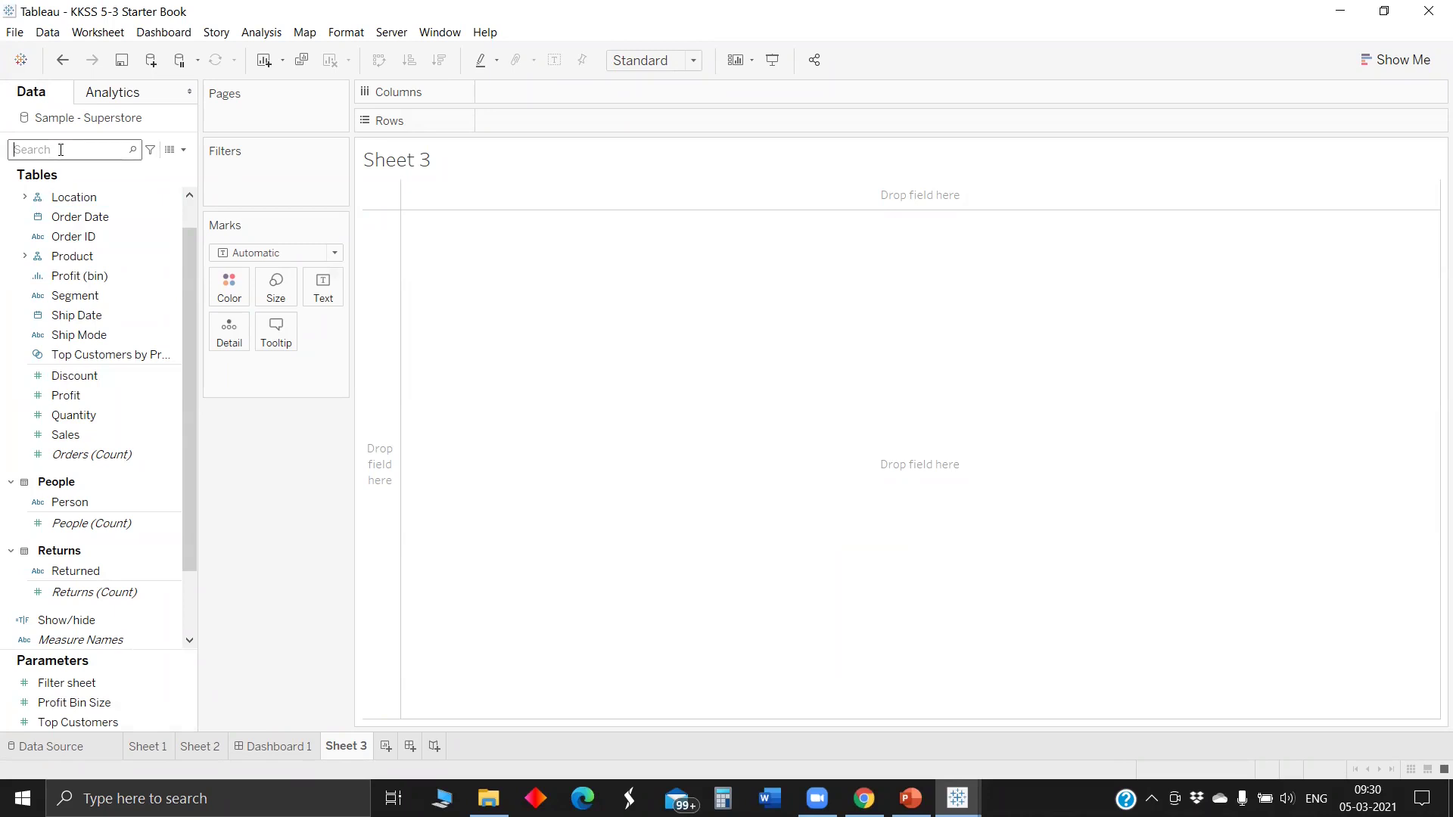
pyautogui.write('sa')
pyautogui.moveTo(68, 230); pyautogui.dragTo(553, 126)
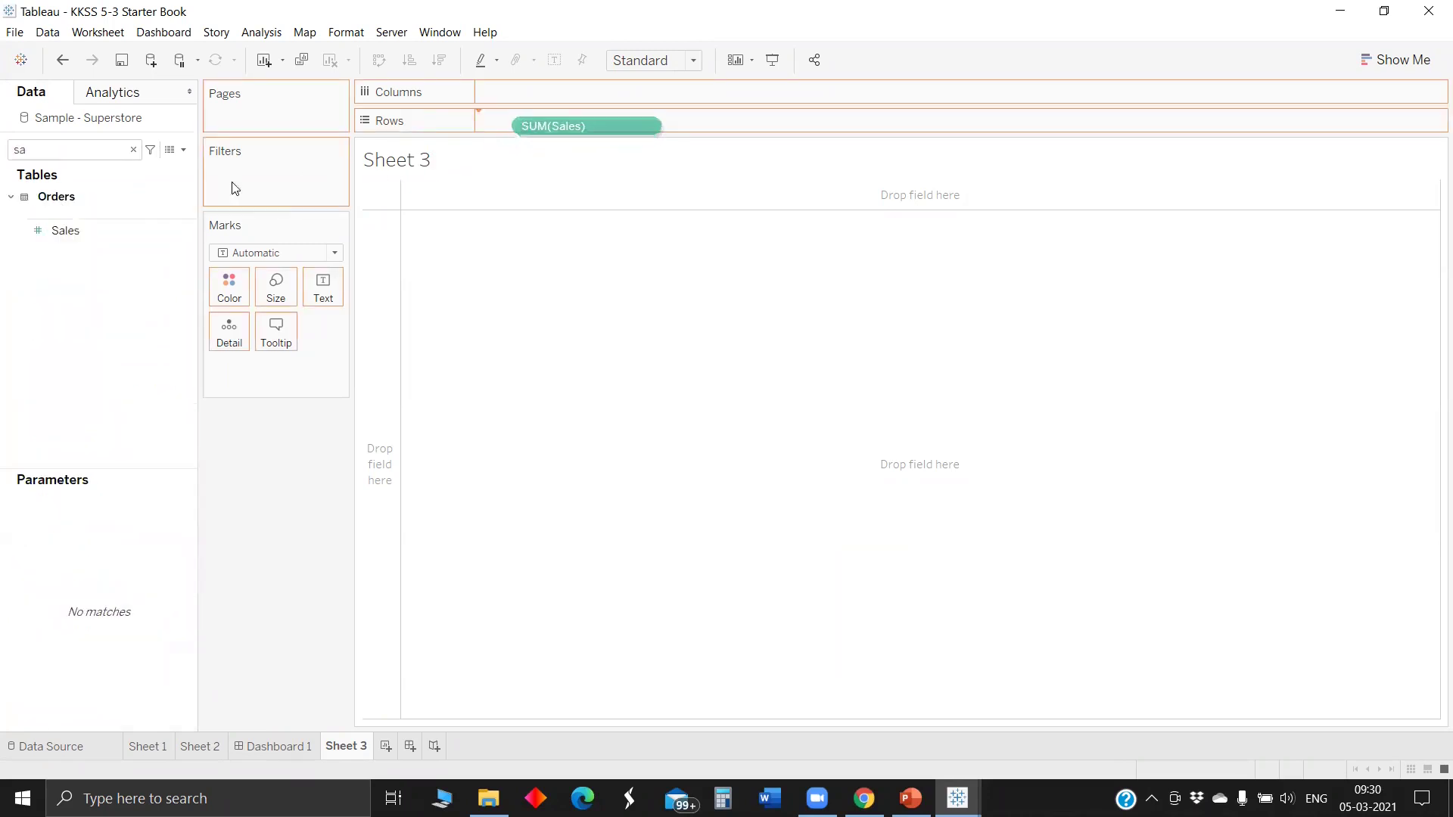
pyautogui.click(44, 147)
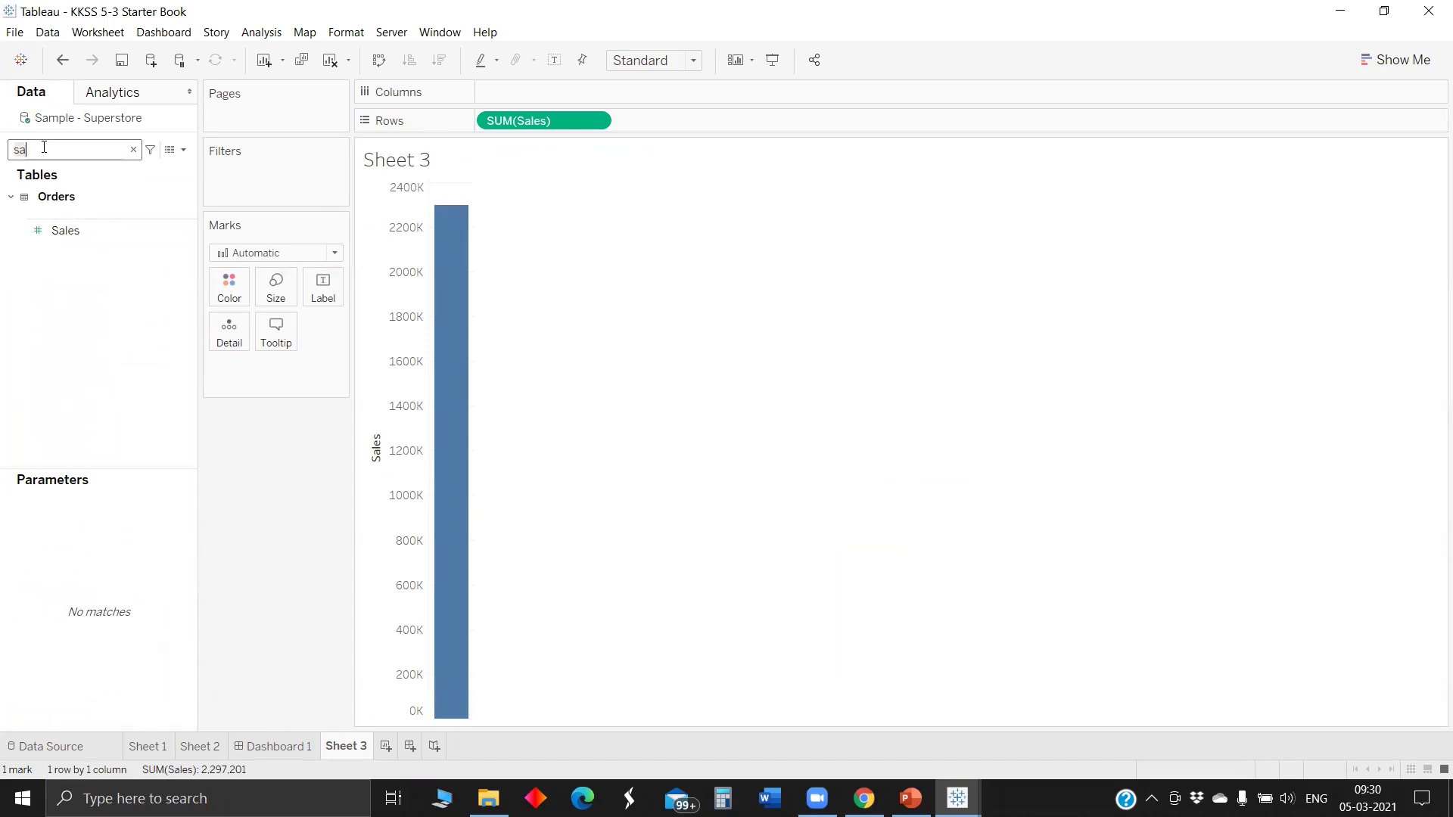
pyautogui.write('cat')
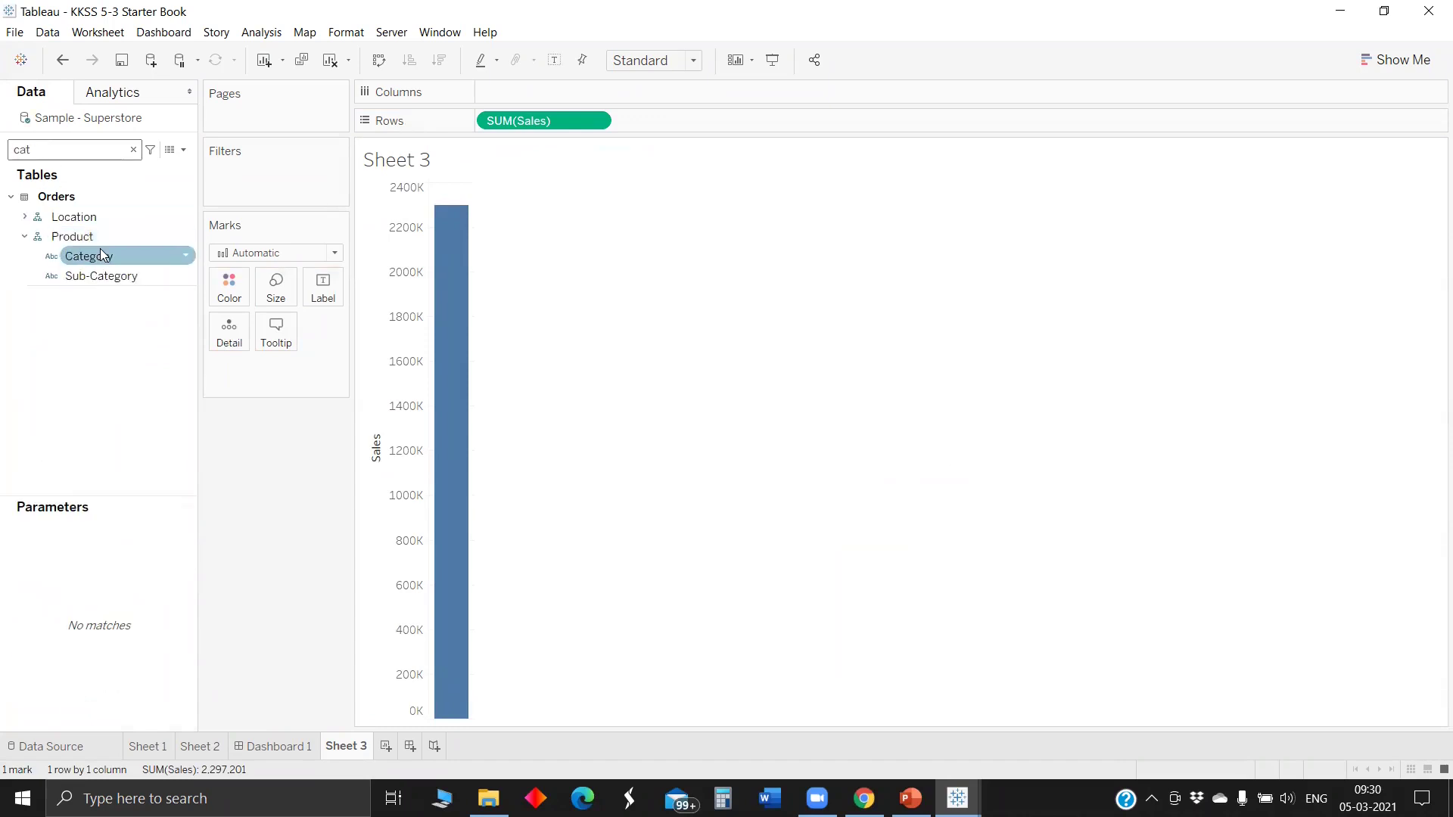
pyautogui.moveTo(99, 256); pyautogui.dragTo(488, 124)
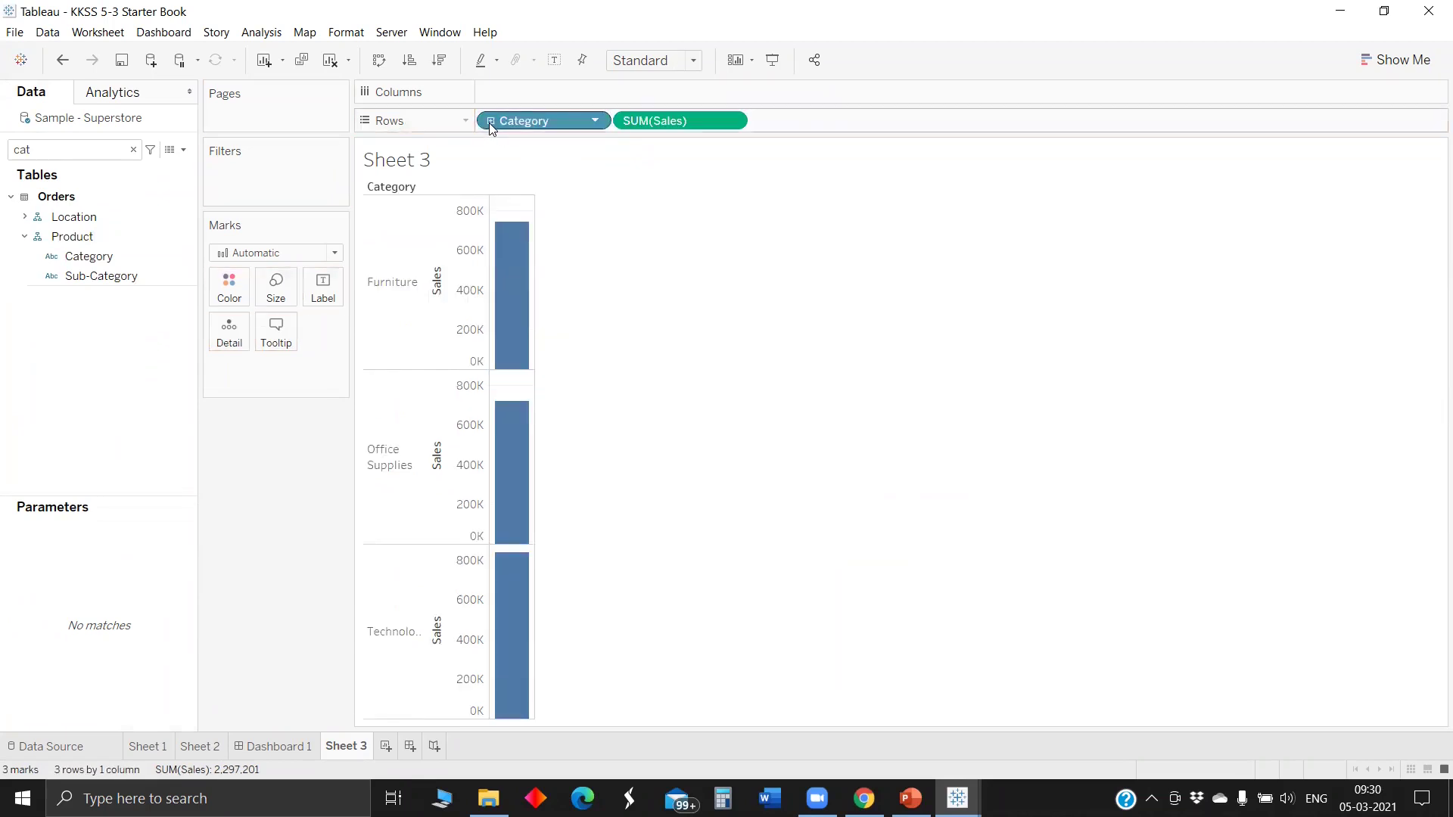
pyautogui.click(490, 121)
# Move SUM(Sales) to Columns for horizontal bars, hide the Sales axis header, and enlarge row height
pyautogui.moveTo(764, 121); pyautogui.dragTo(596, 93)
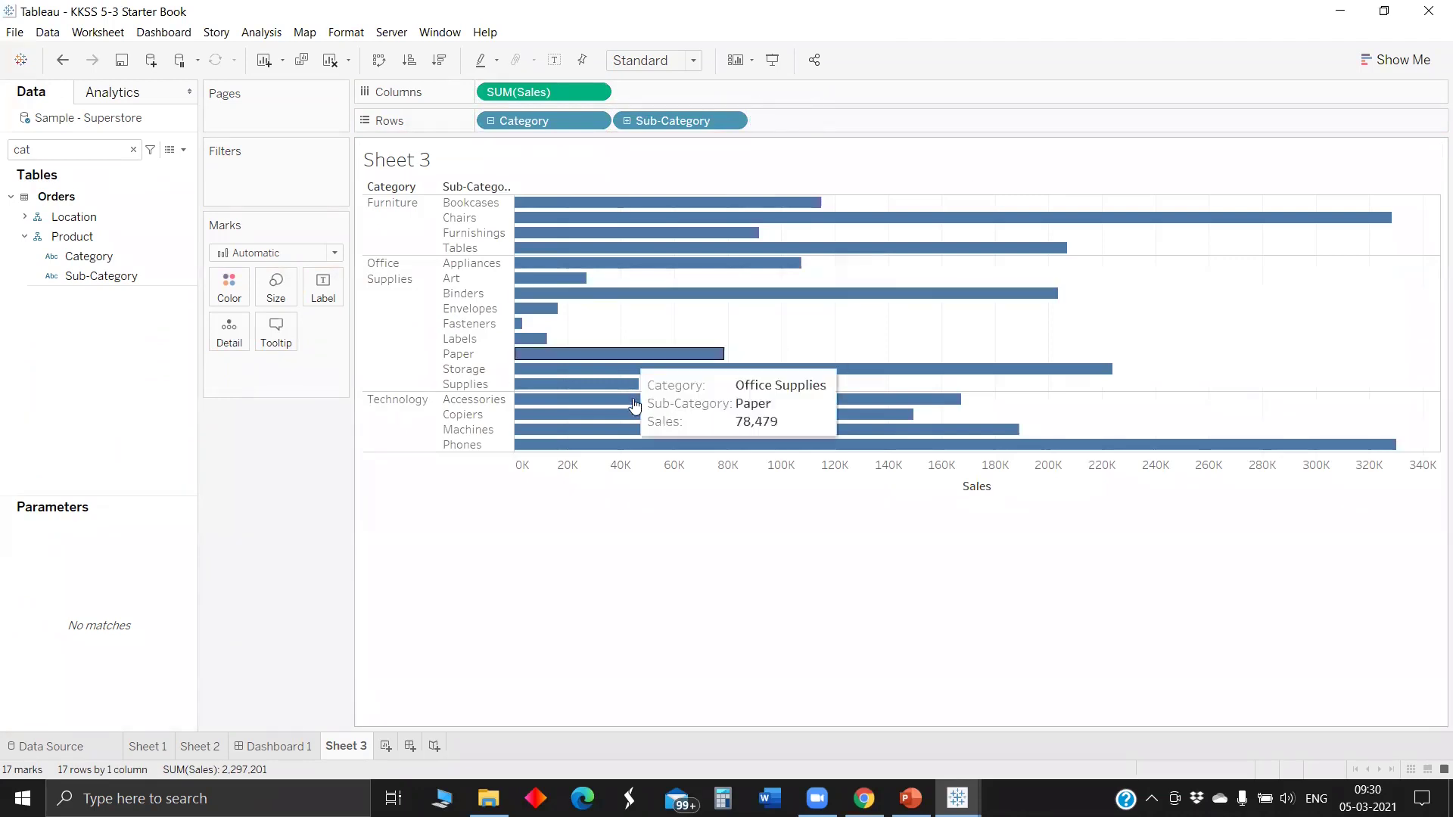
pyautogui.rightClick(560, 468)
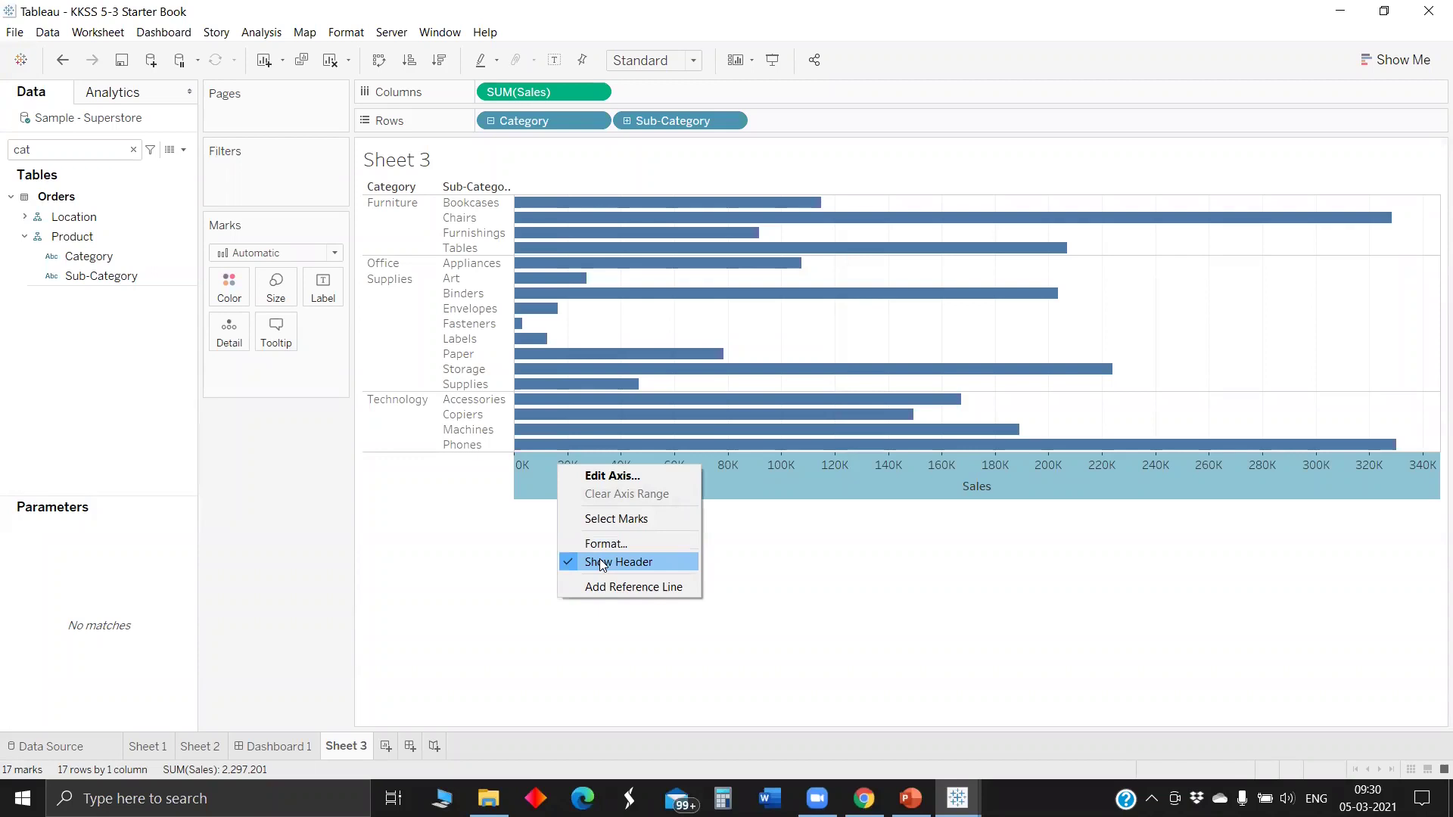
pyautogui.press('Return')
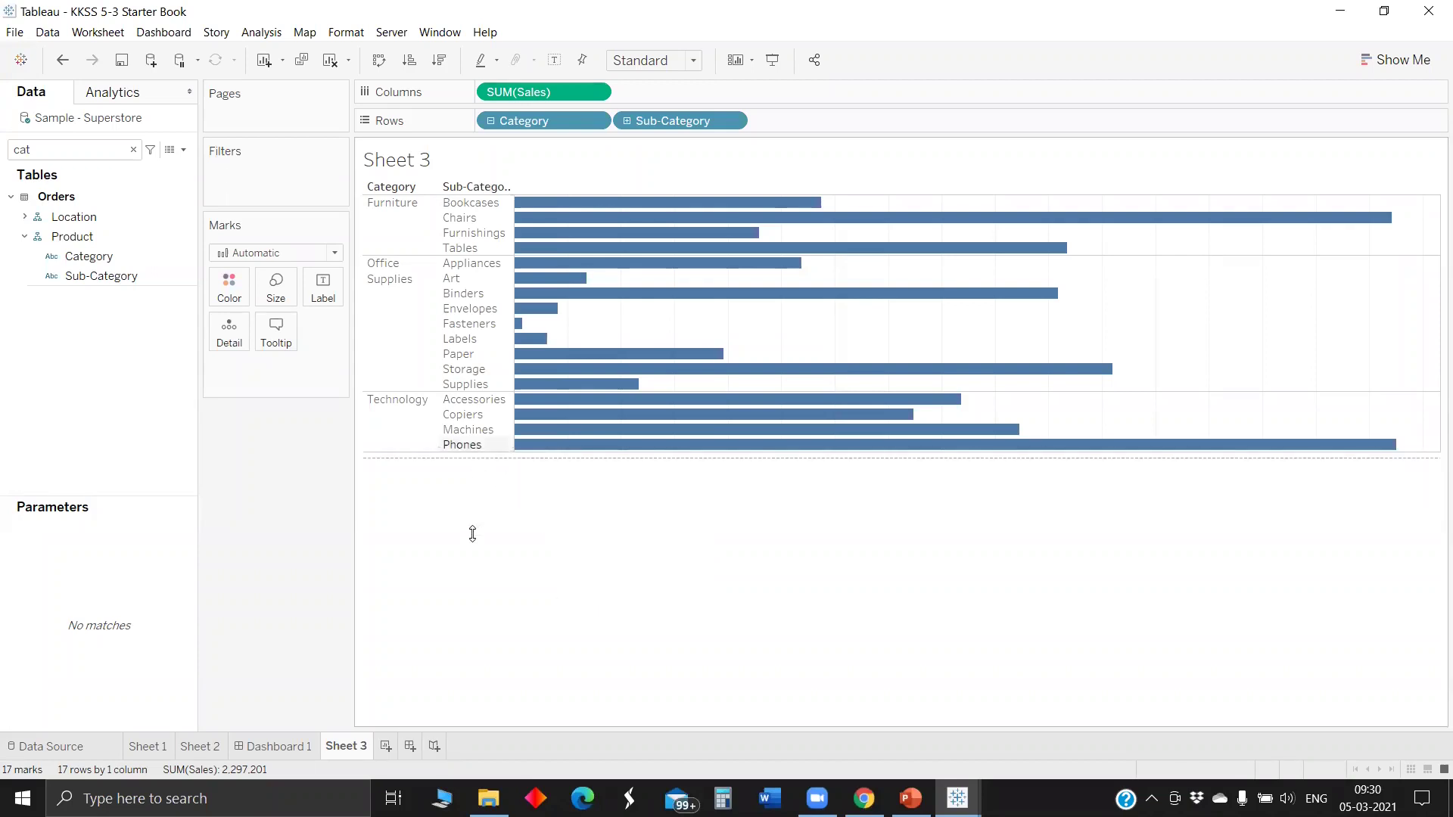
pyautogui.moveTo(478, 528); pyautogui.dragTo(478, 533)
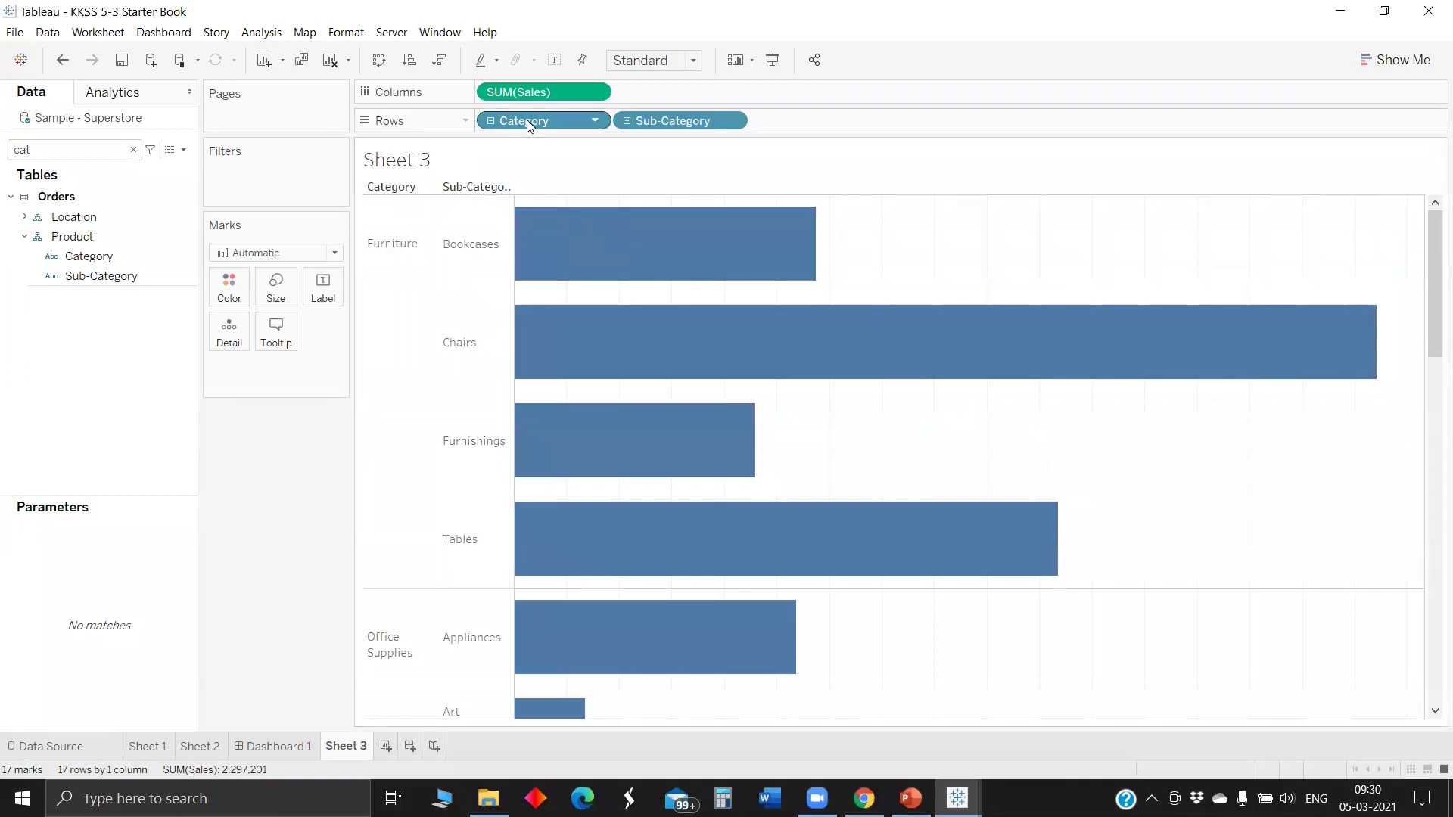
# Filter Sheet 3 by Category to show Furniture only
pyautogui.moveTo(526, 120); pyautogui.dragTo(301, 173)
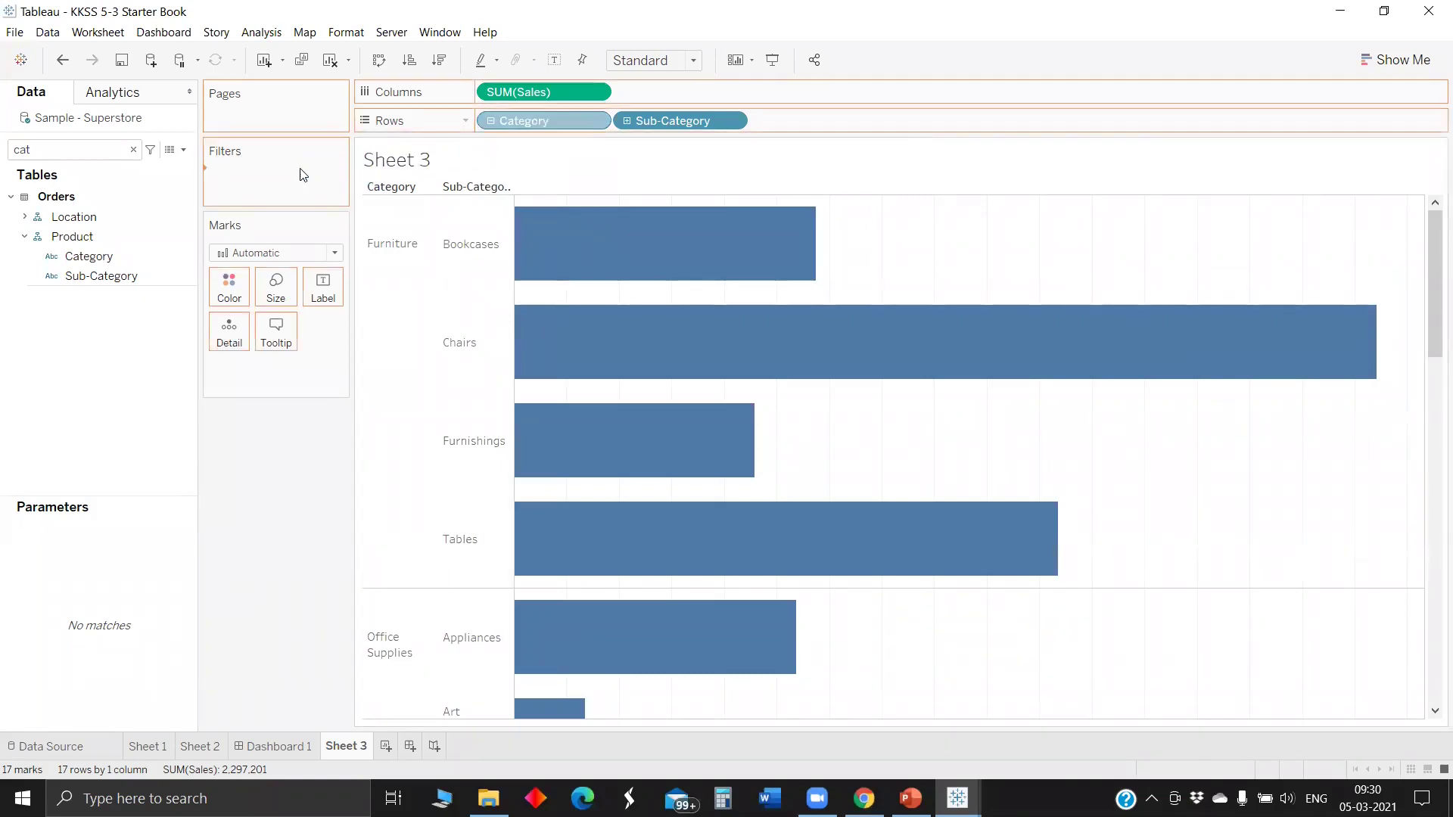
pyautogui.click(639, 299)
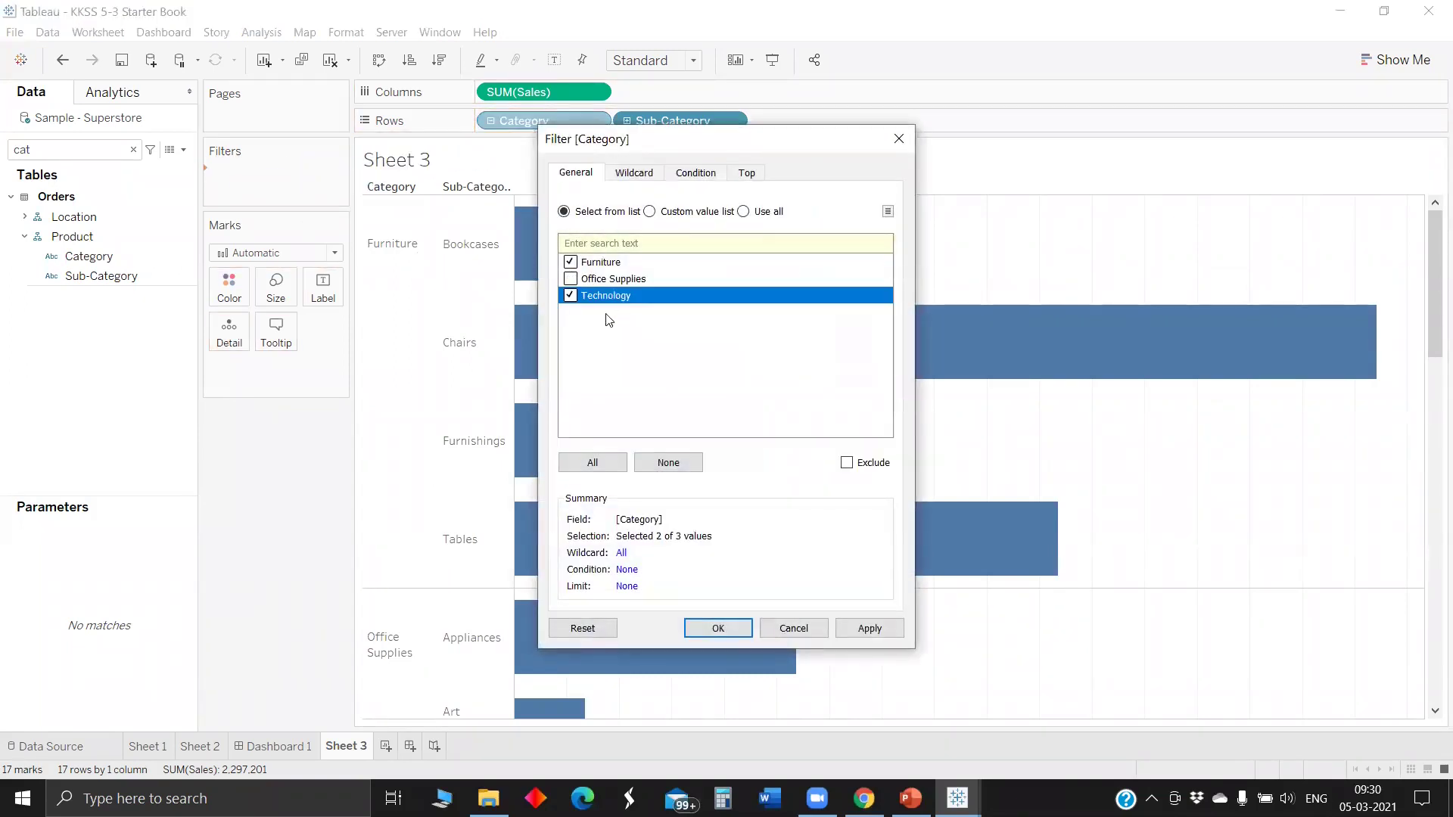
pyautogui.click(870, 628)
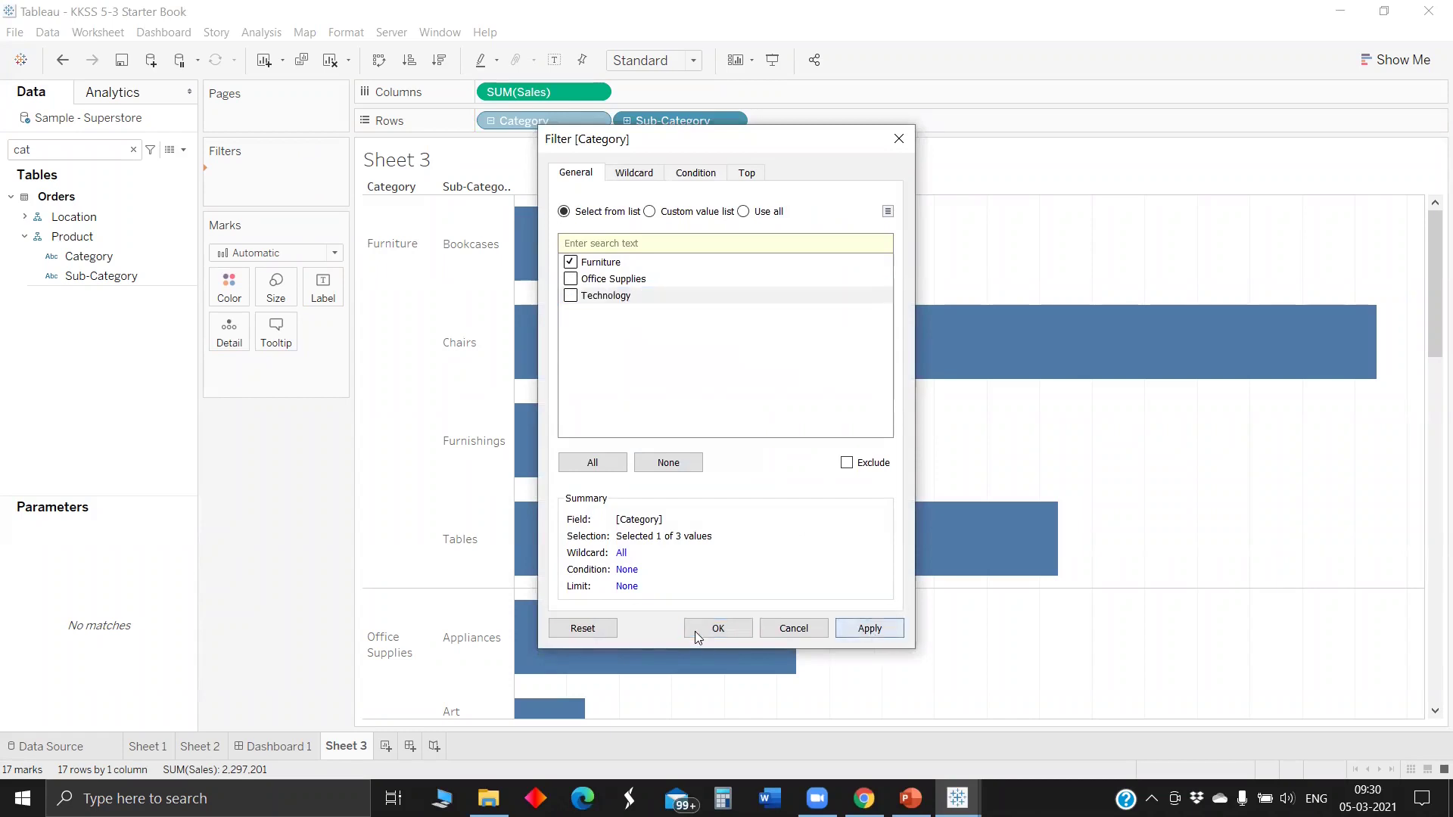
pyautogui.click(695, 630)
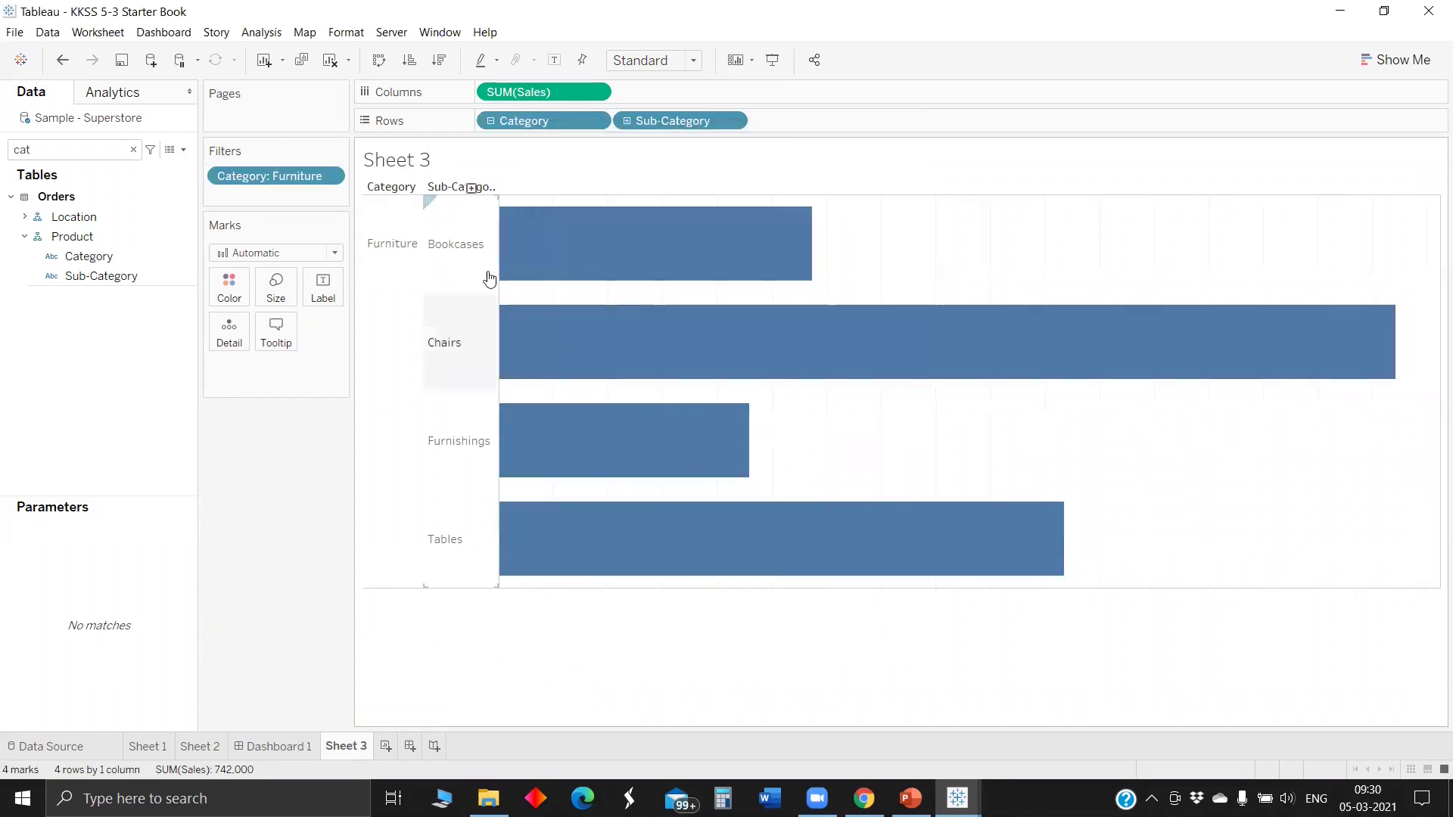
# Add SUM(Profit) to Columns beside the Sales bars
pyautogui.click(58, 154)
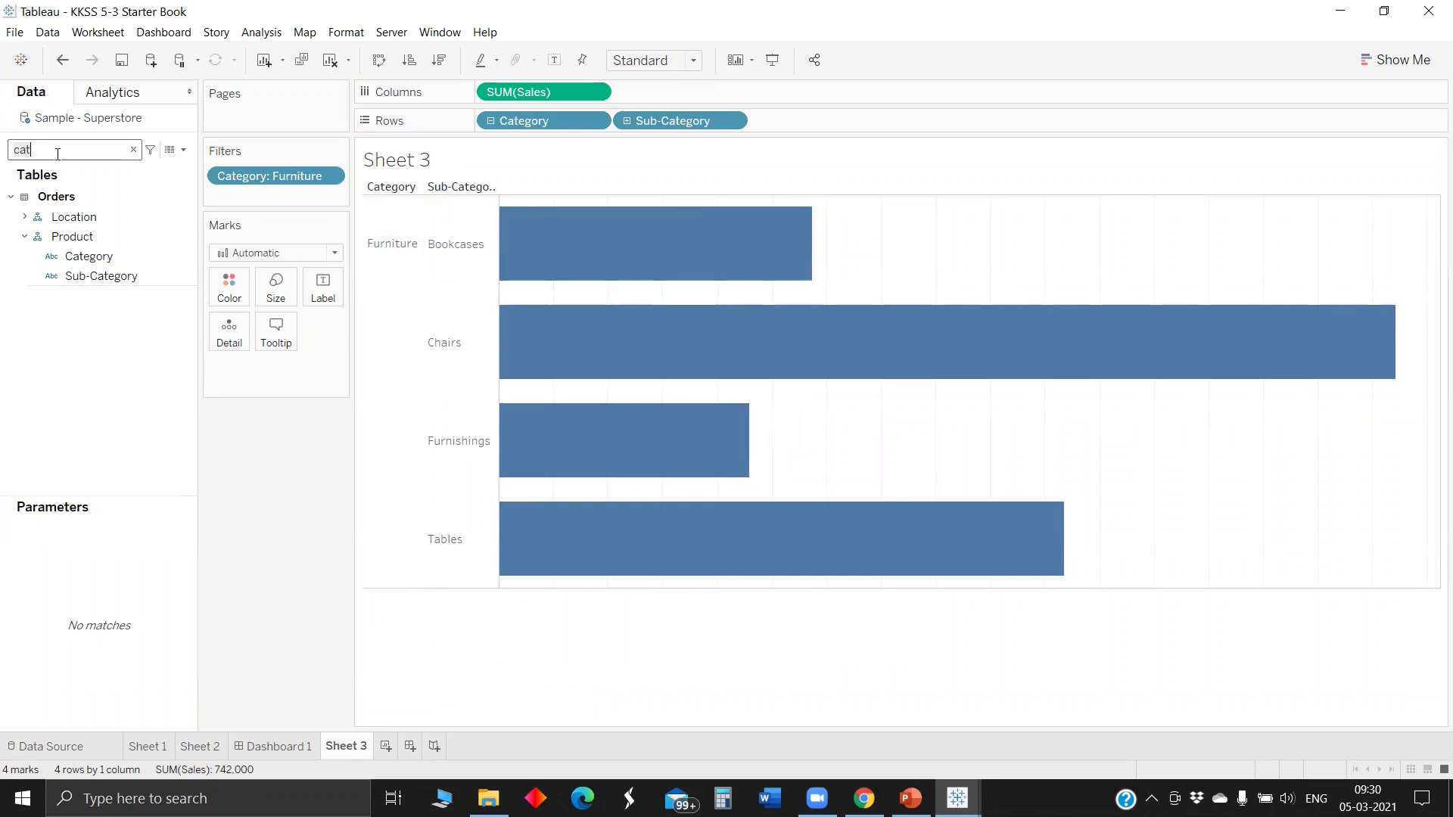
pyautogui.press('BackSpace')
pyautogui.write('p')
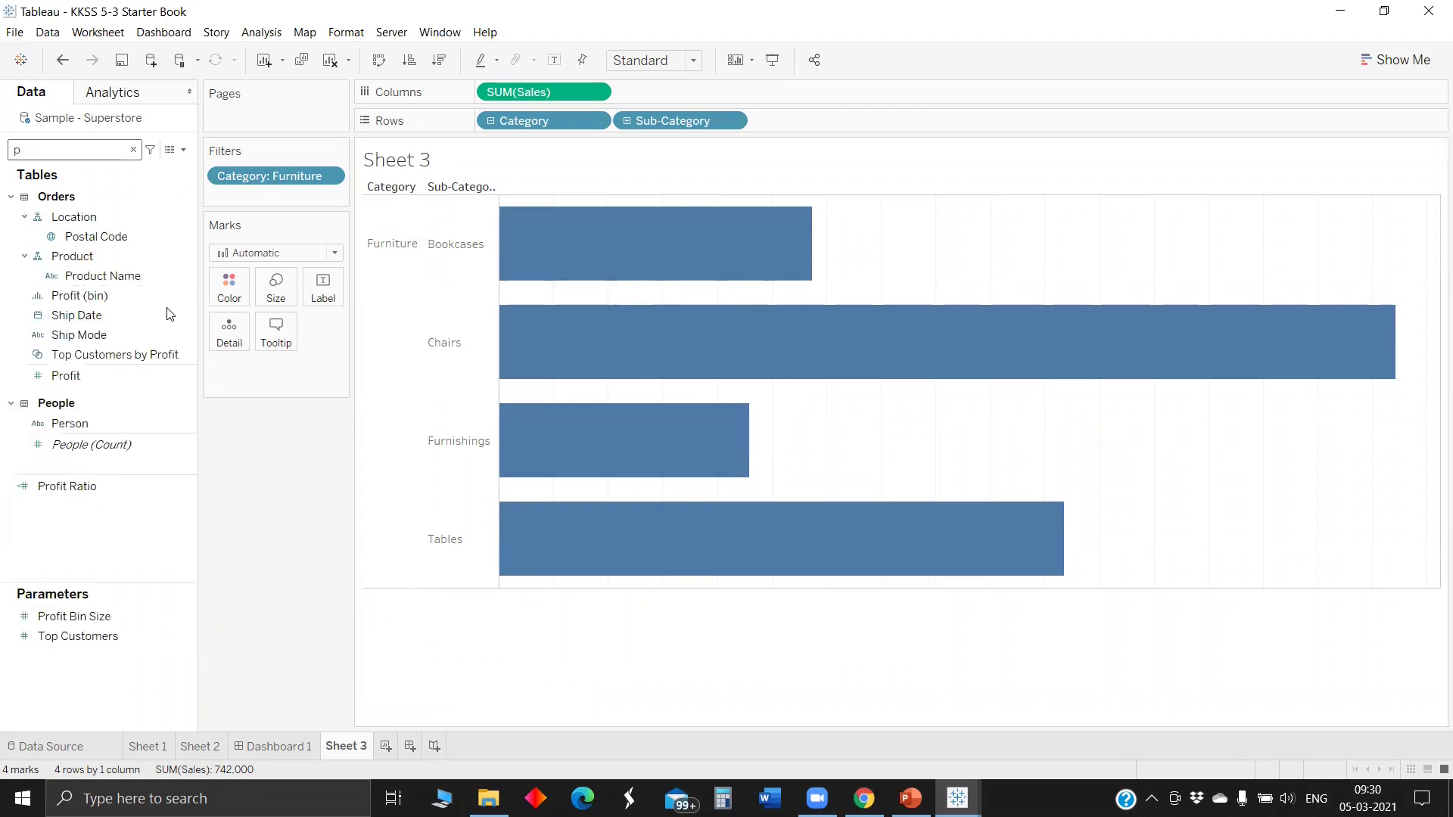
pyautogui.moveTo(117, 379); pyautogui.dragTo(701, 100)
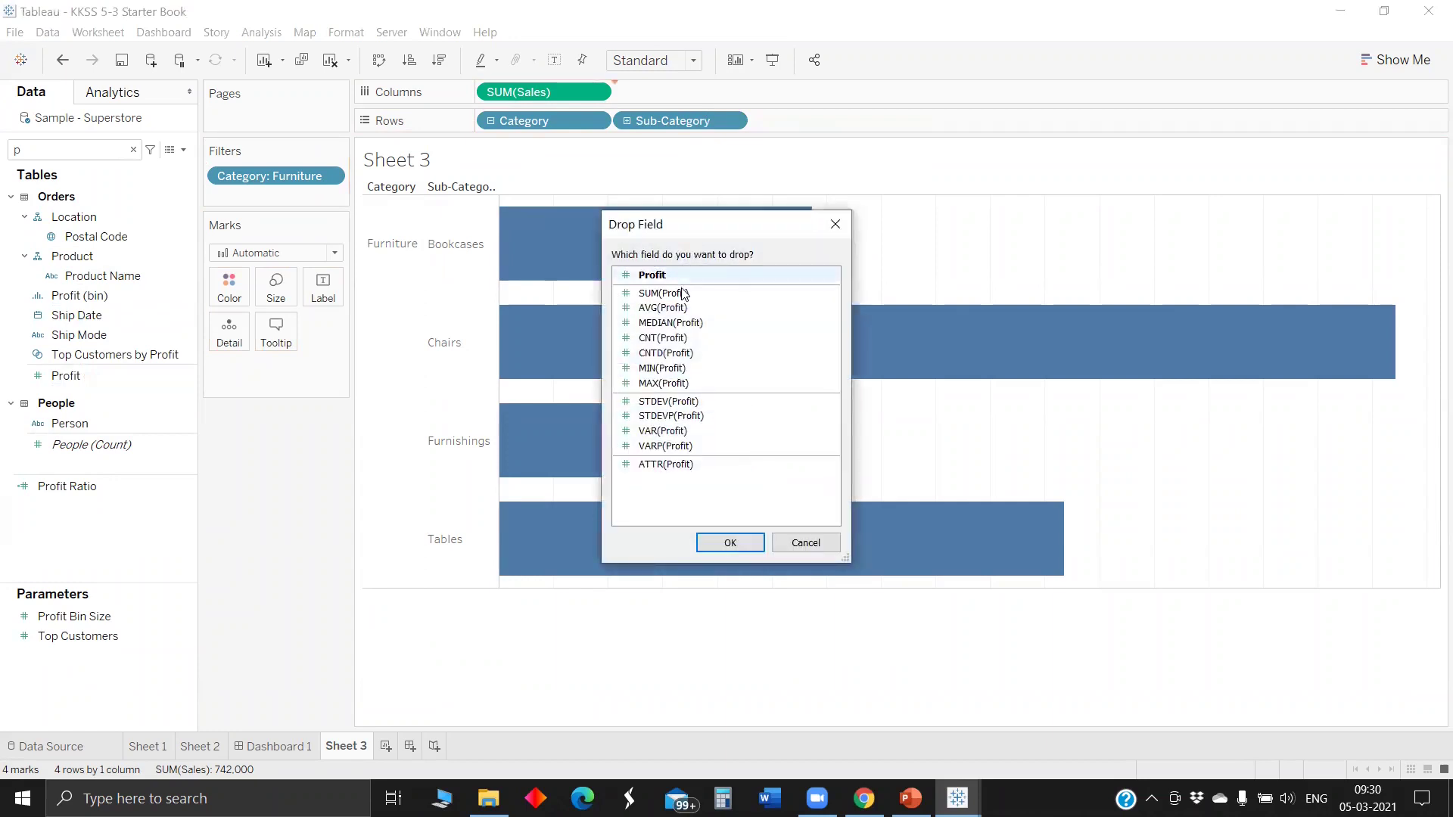
pyautogui.click(727, 543)
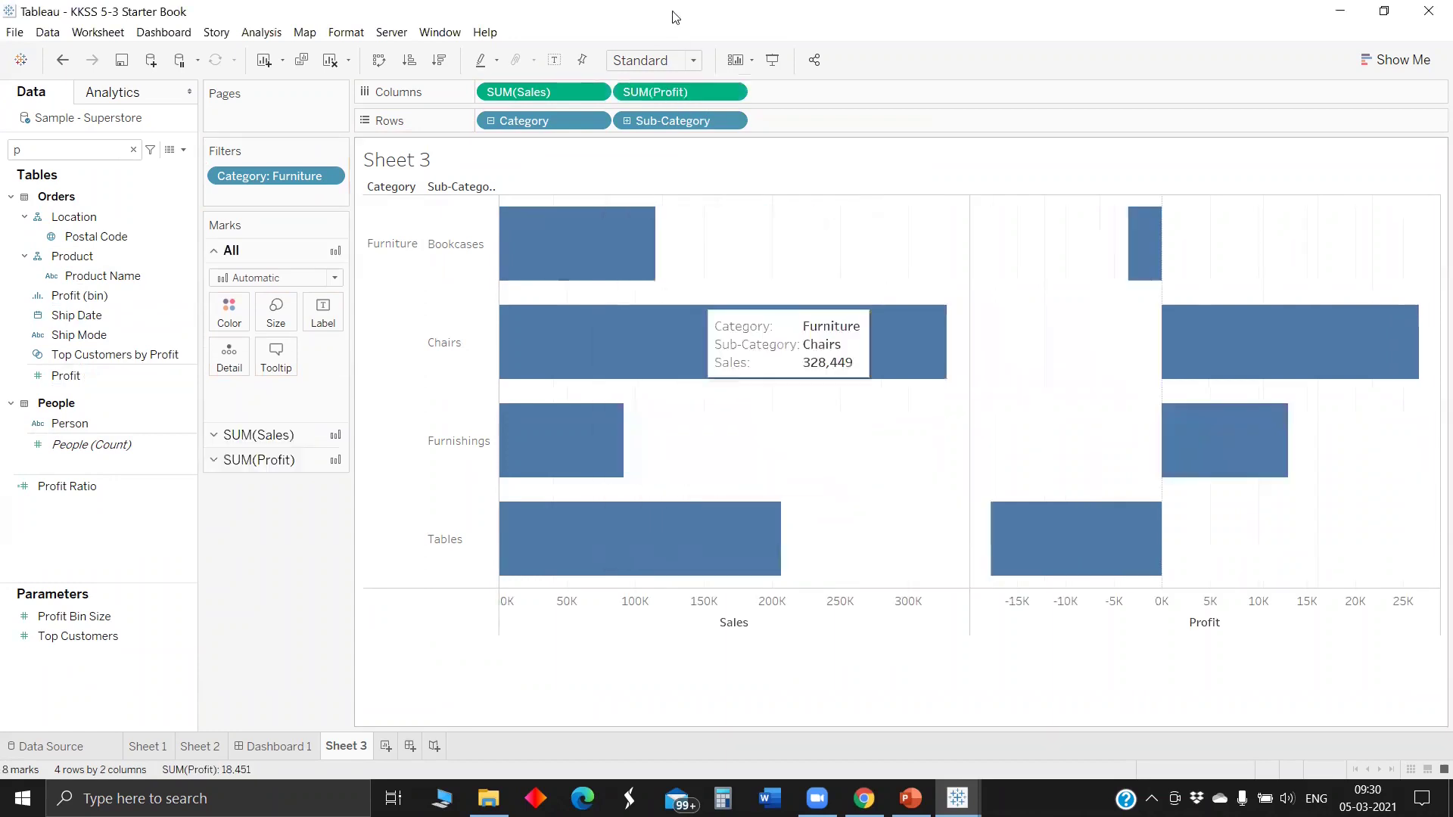
# Open the Profit pill for inline editing and commit it unchanged
pyautogui.doubleClick(664, 87)
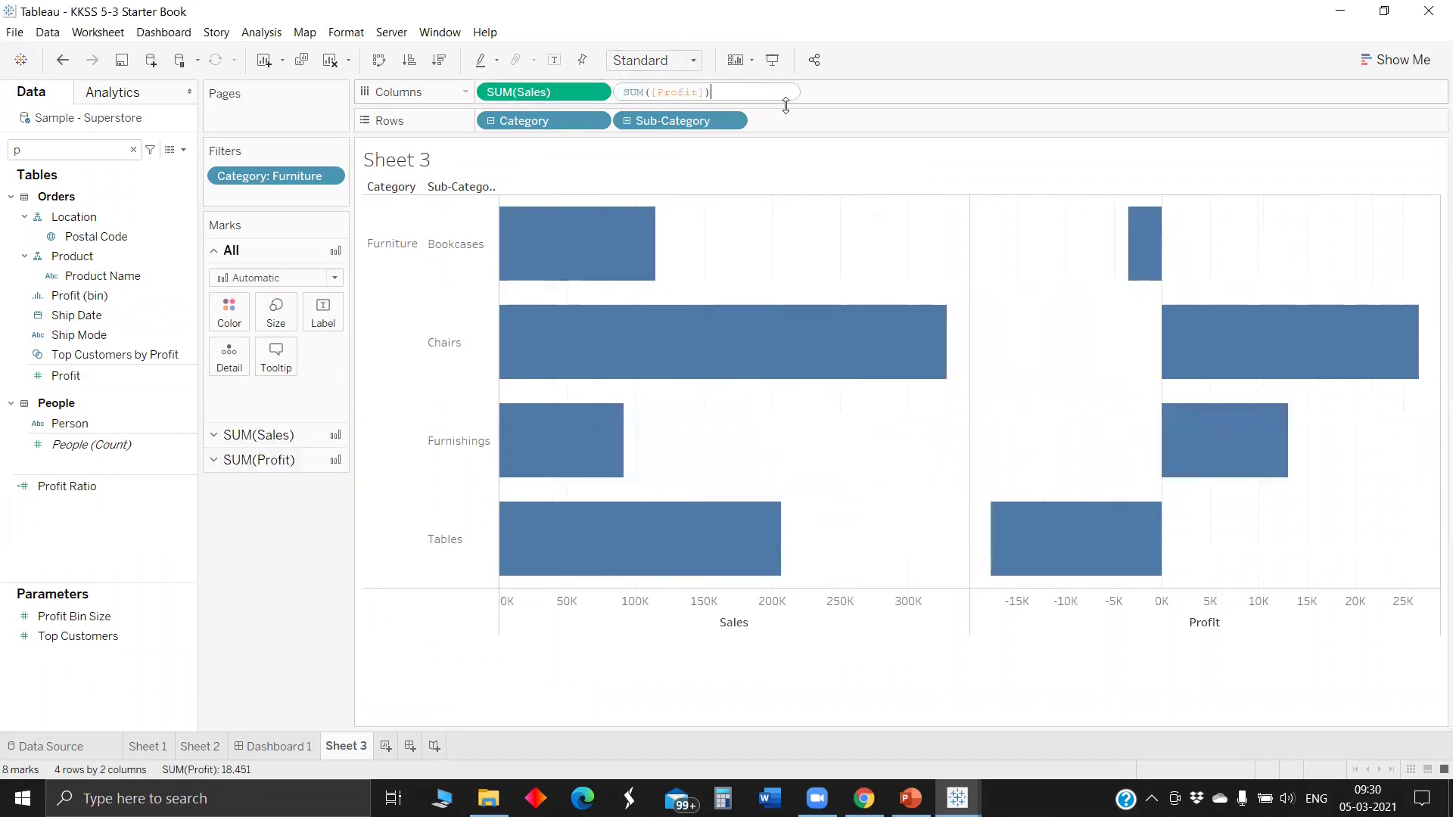
pyautogui.rightClick(738, 96)
pyautogui.press('Escape')
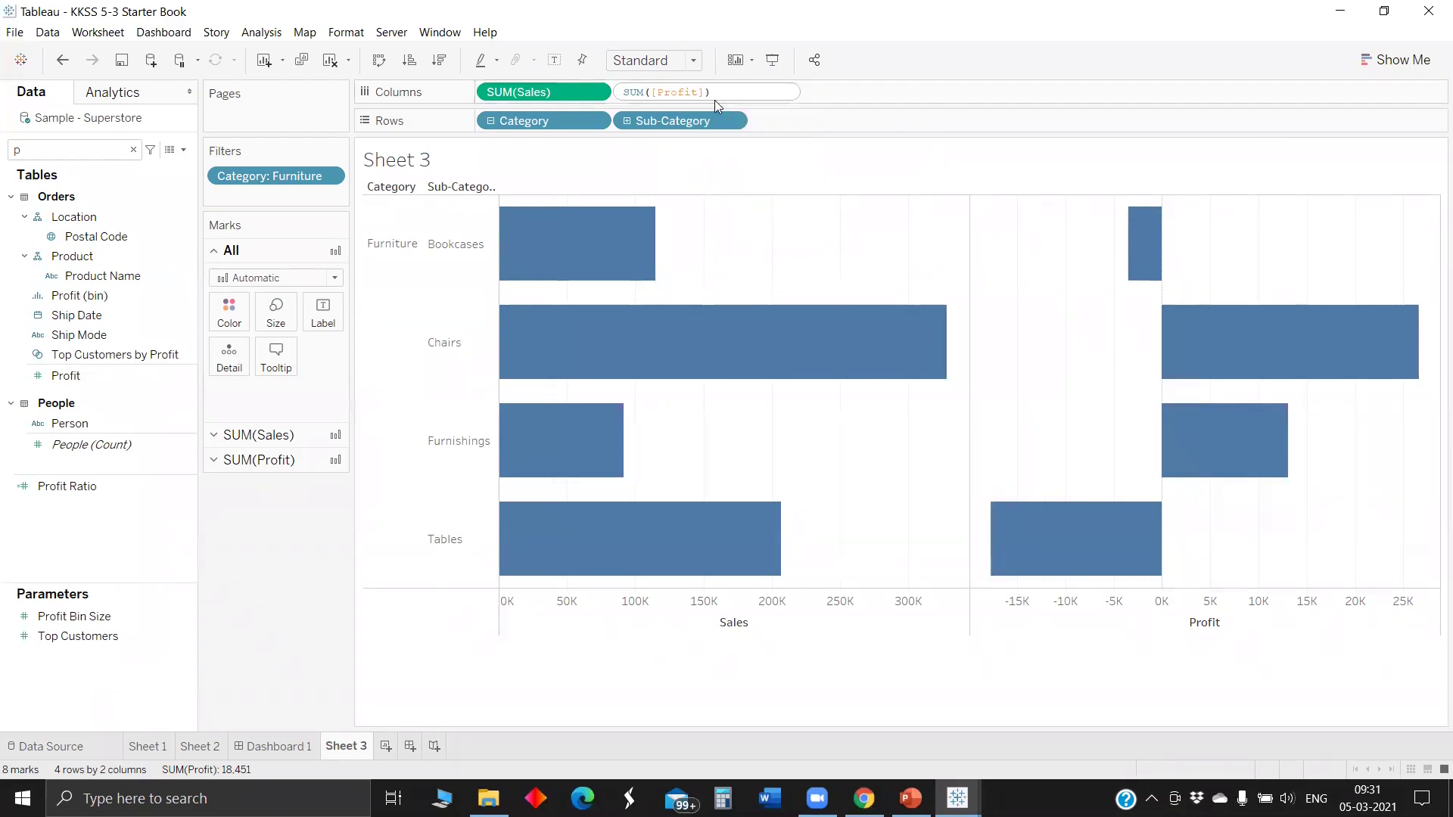
pyautogui.press('Return')
pyautogui.doubleClick(681, 94)
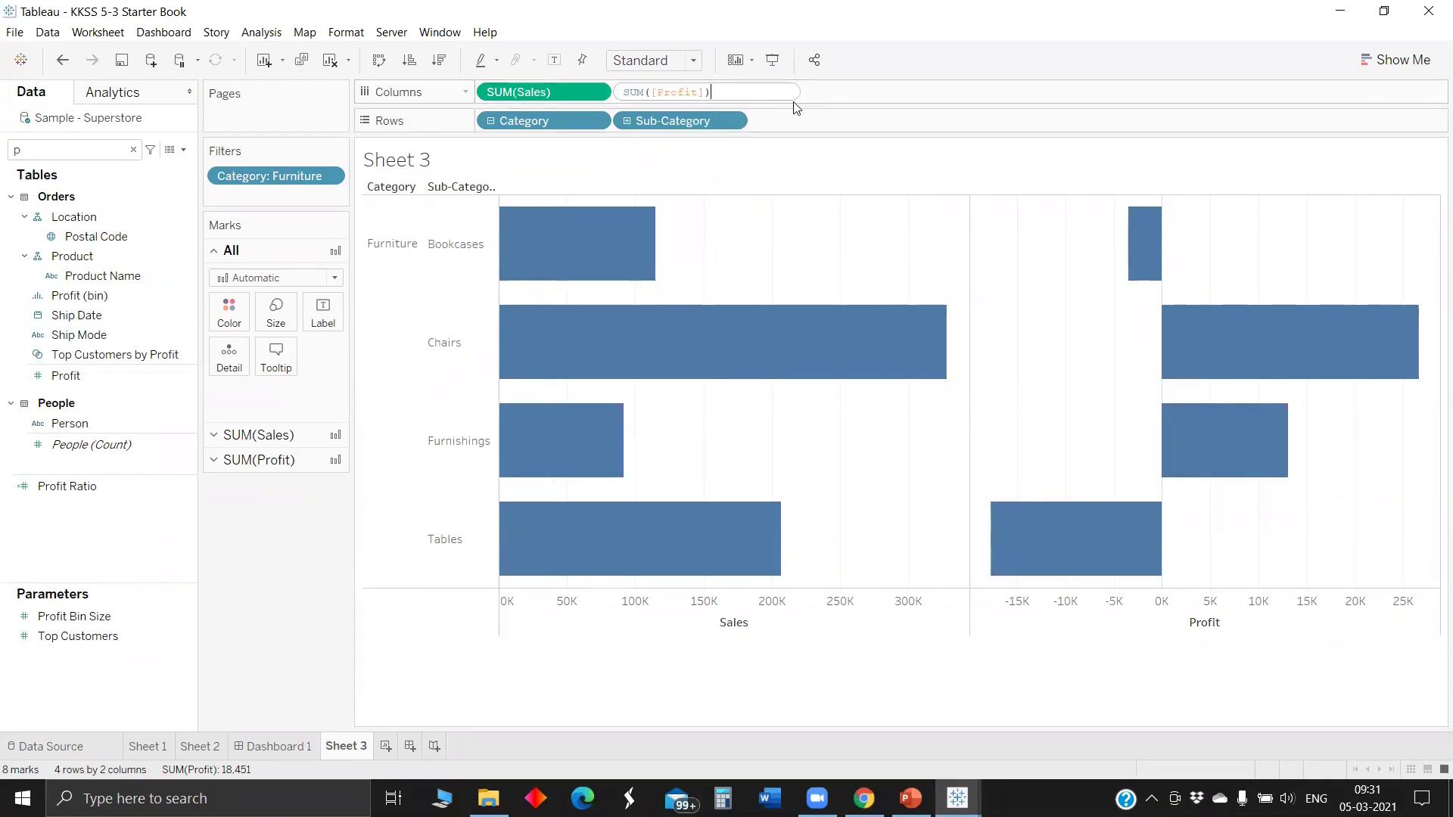
pyautogui.press('Return')
# Put Profit on a dual axis synchronized with Sales and hide the axis headers
pyautogui.rightClick(701, 90)
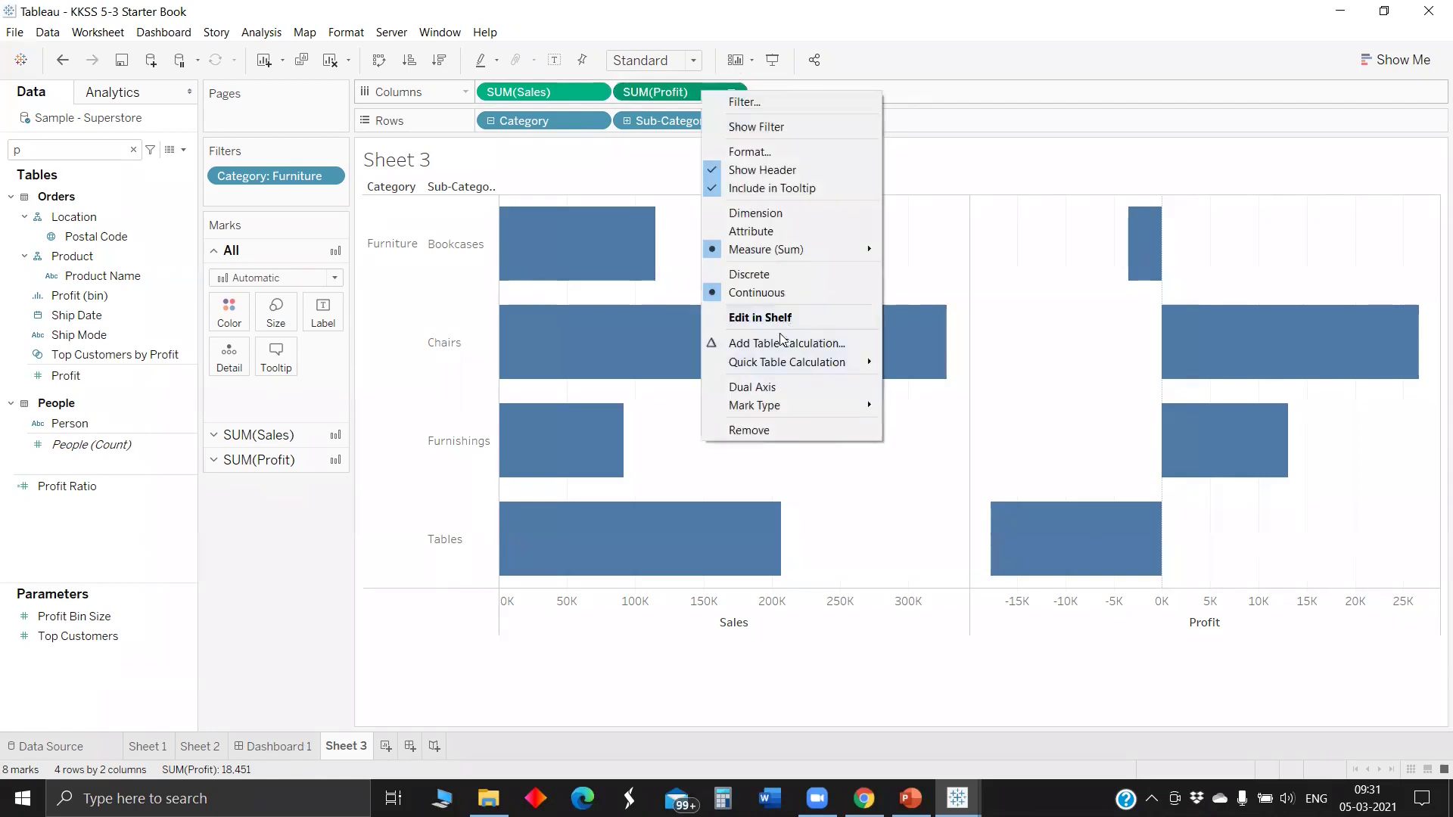
pyautogui.click(779, 388)
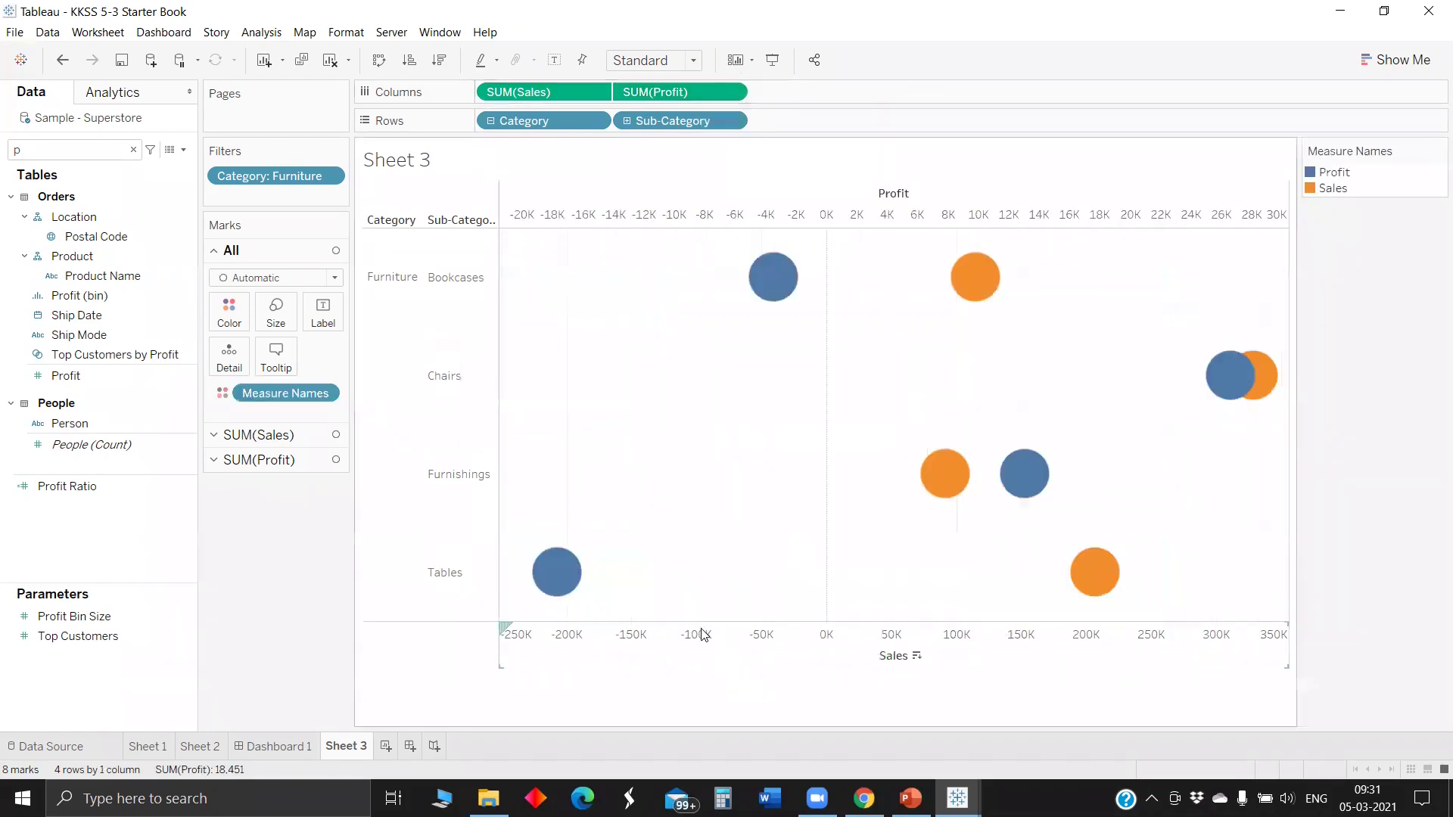
pyautogui.rightClick(704, 634)
pyautogui.click(757, 505)
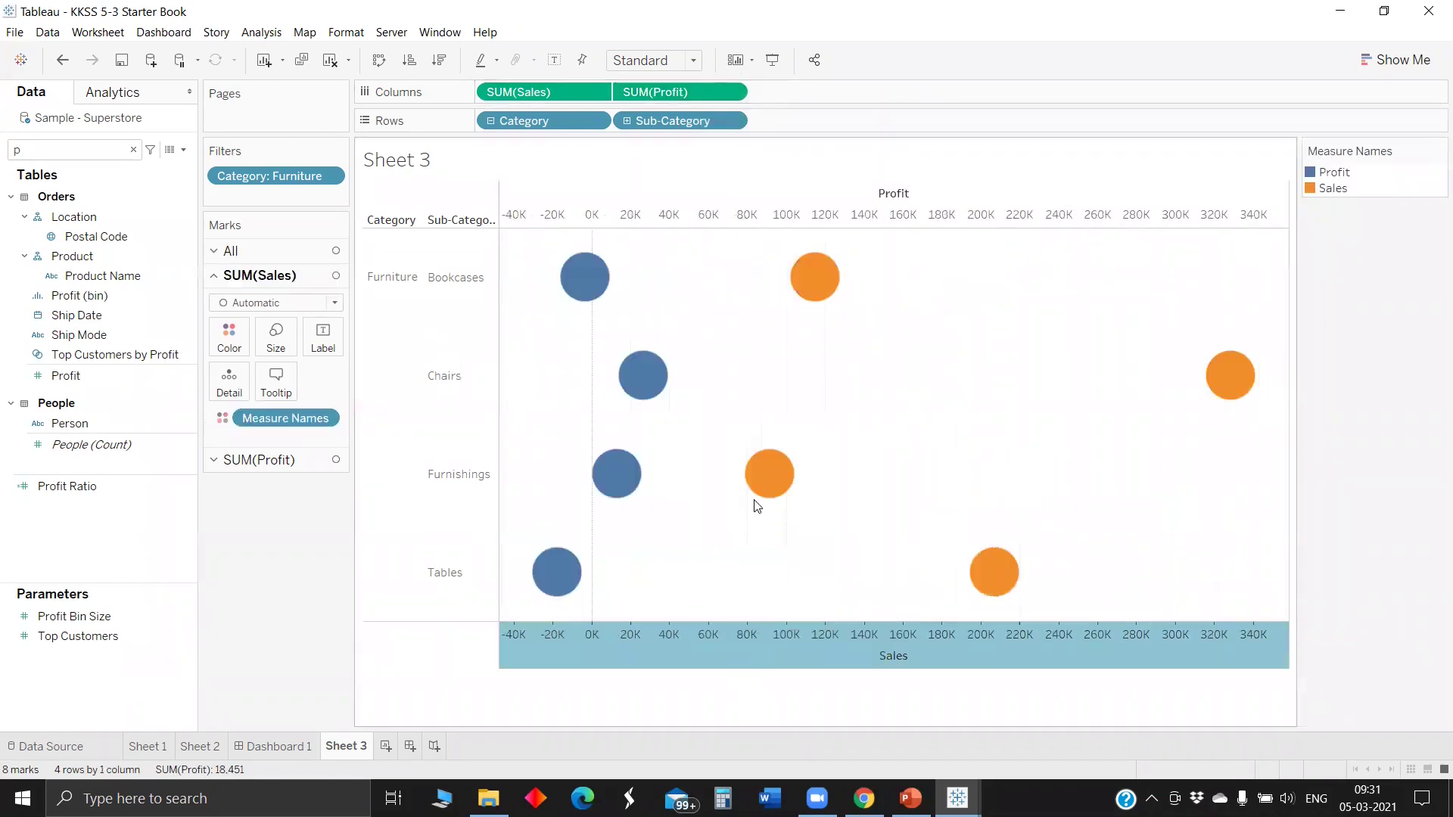
pyautogui.rightClick(598, 205)
pyautogui.click(676, 376)
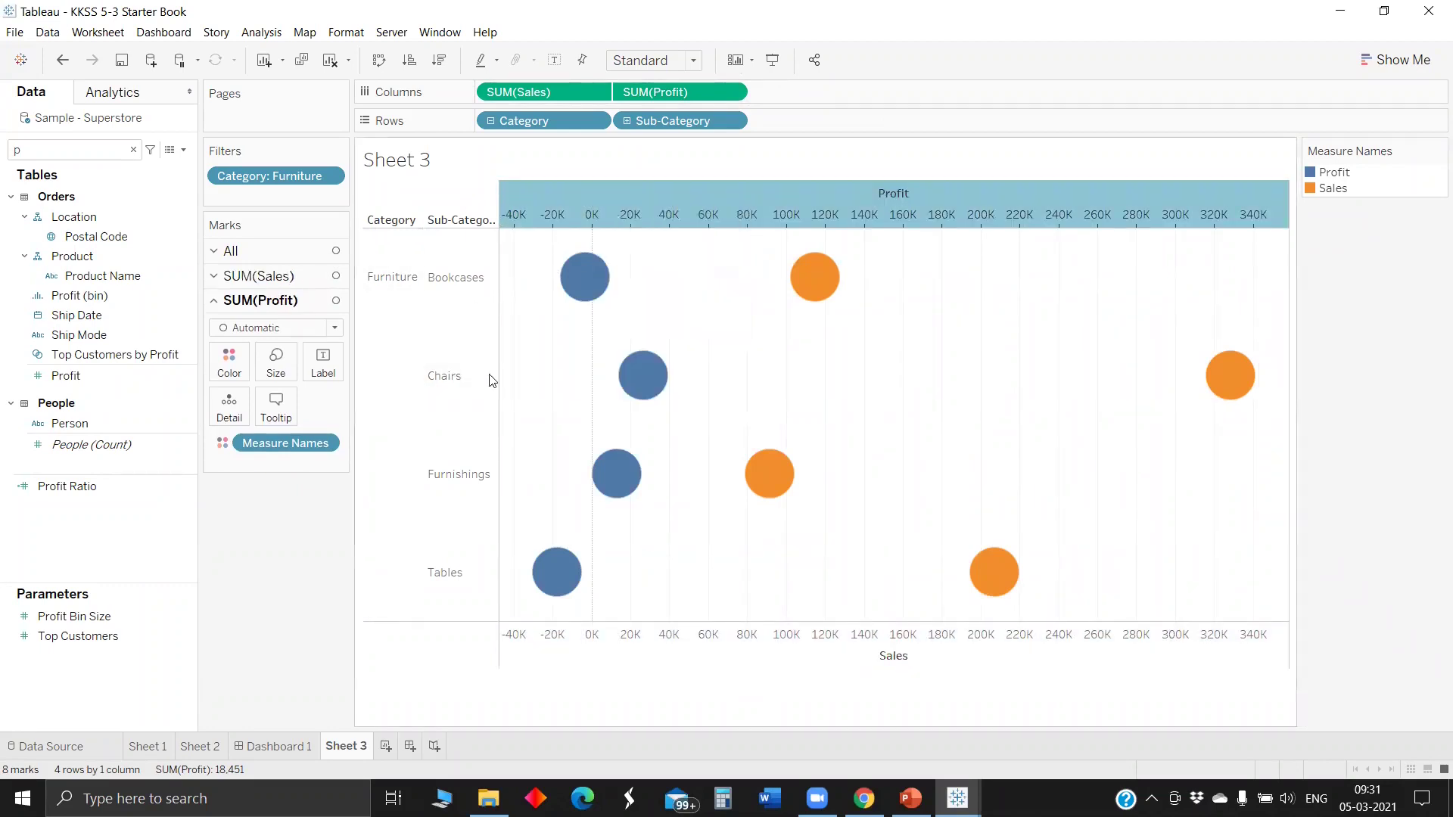
# Set the SUM(Sales) mark type to Bar and the SUM(Profit) mark type to Shape
pyautogui.click(292, 252)
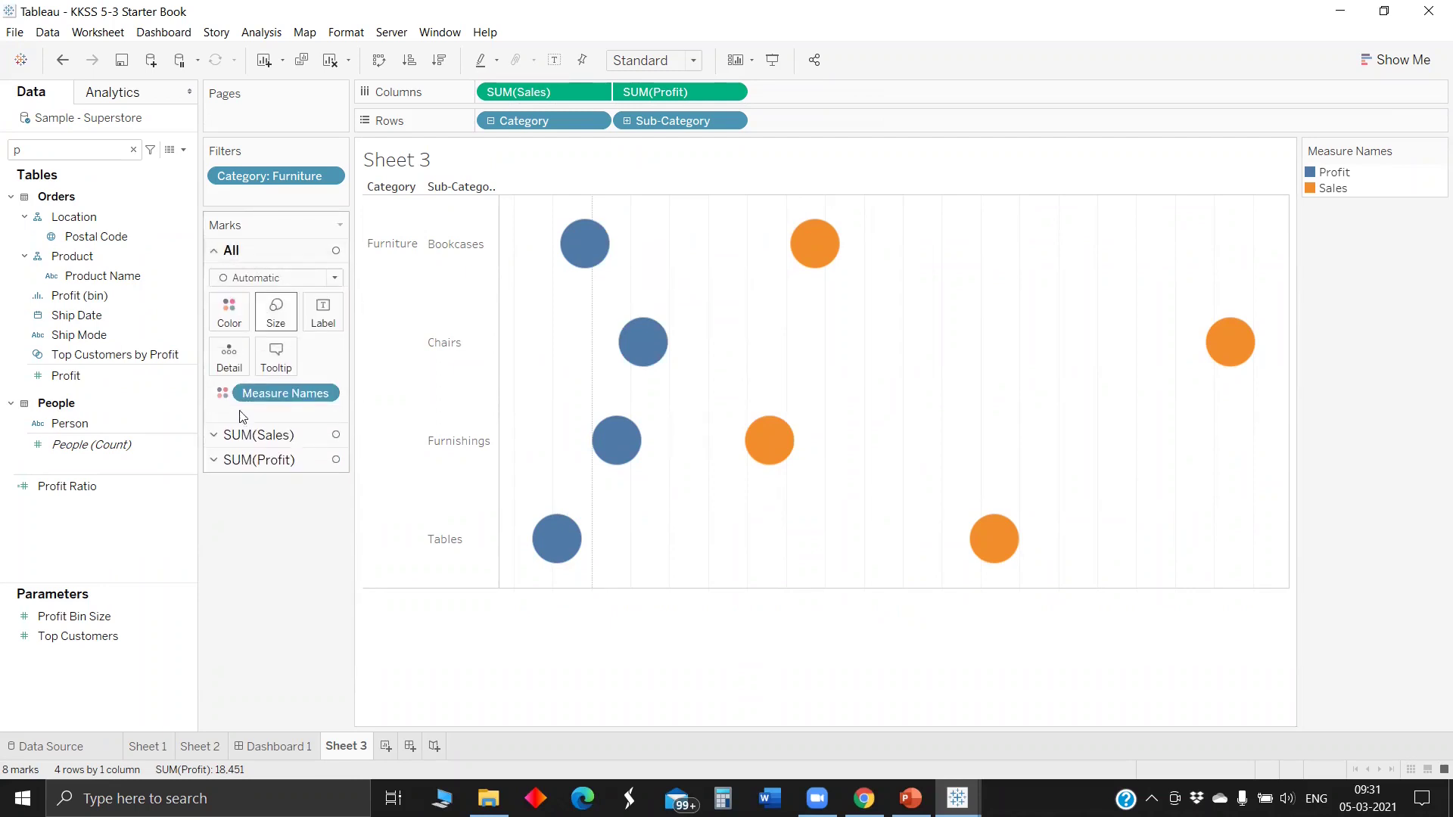
pyautogui.click(256, 436)
pyautogui.click(271, 303)
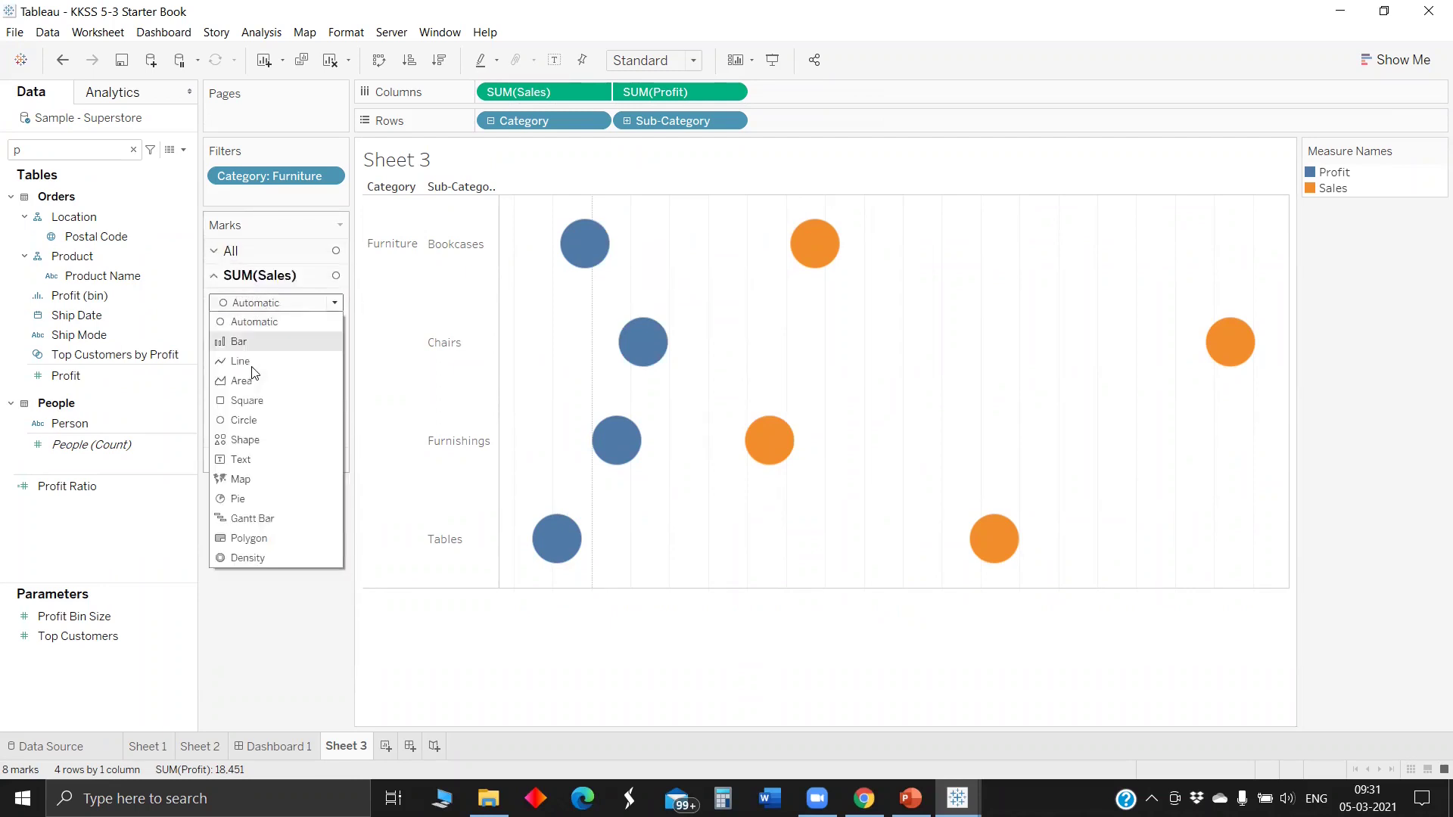
pyautogui.click(263, 340)
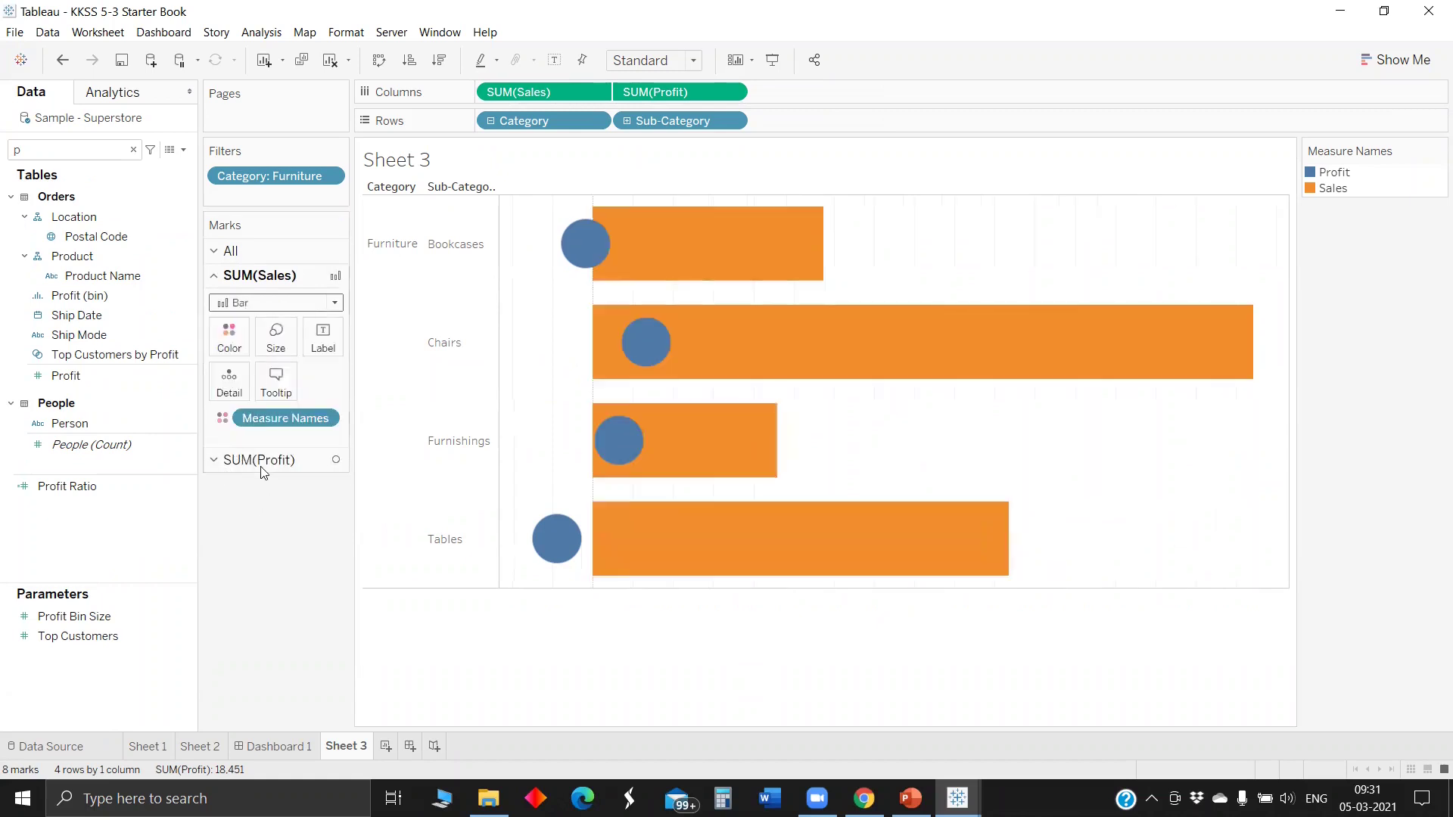
pyautogui.click(264, 470)
pyautogui.click(261, 327)
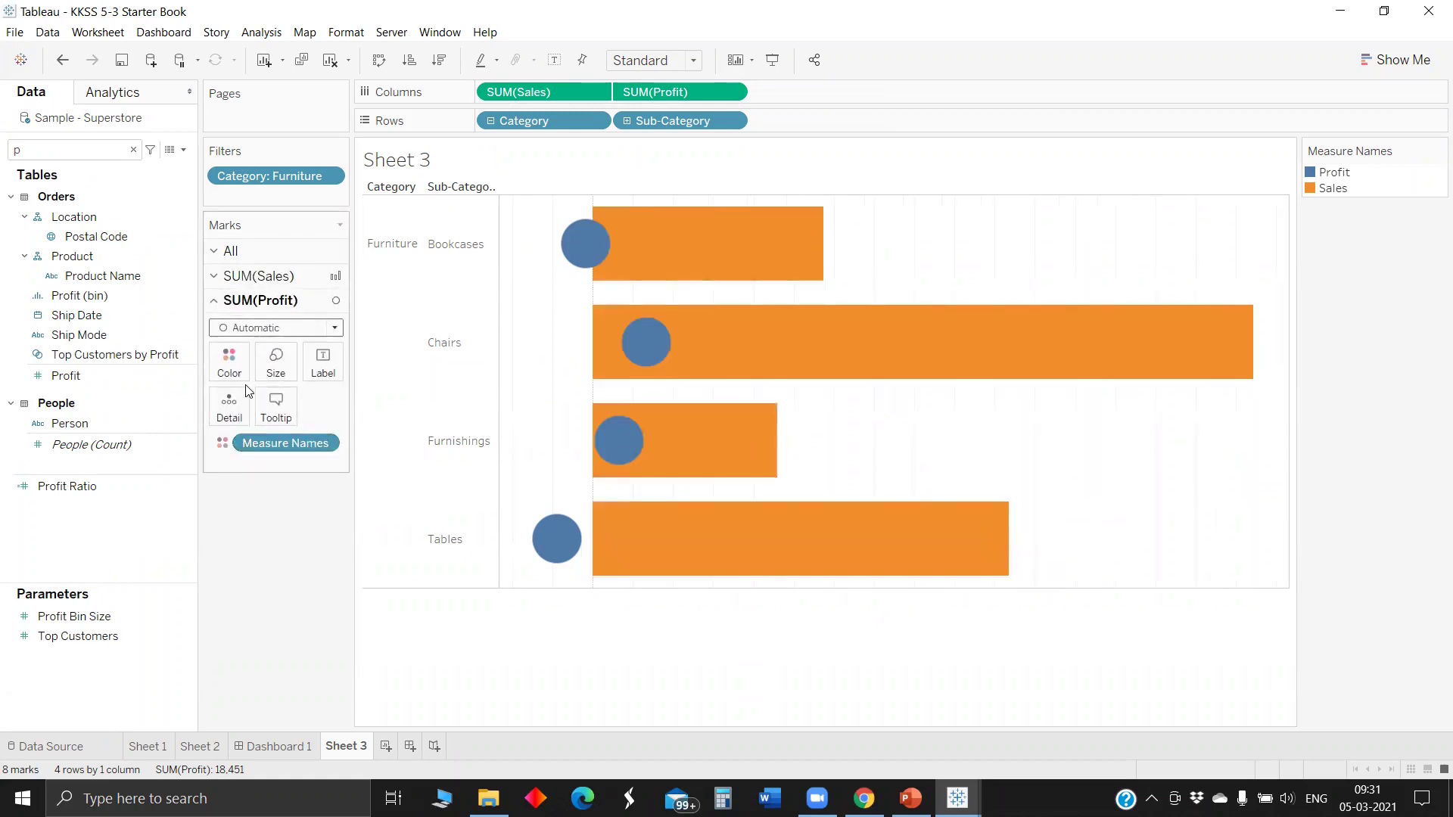
pyautogui.click(250, 464)
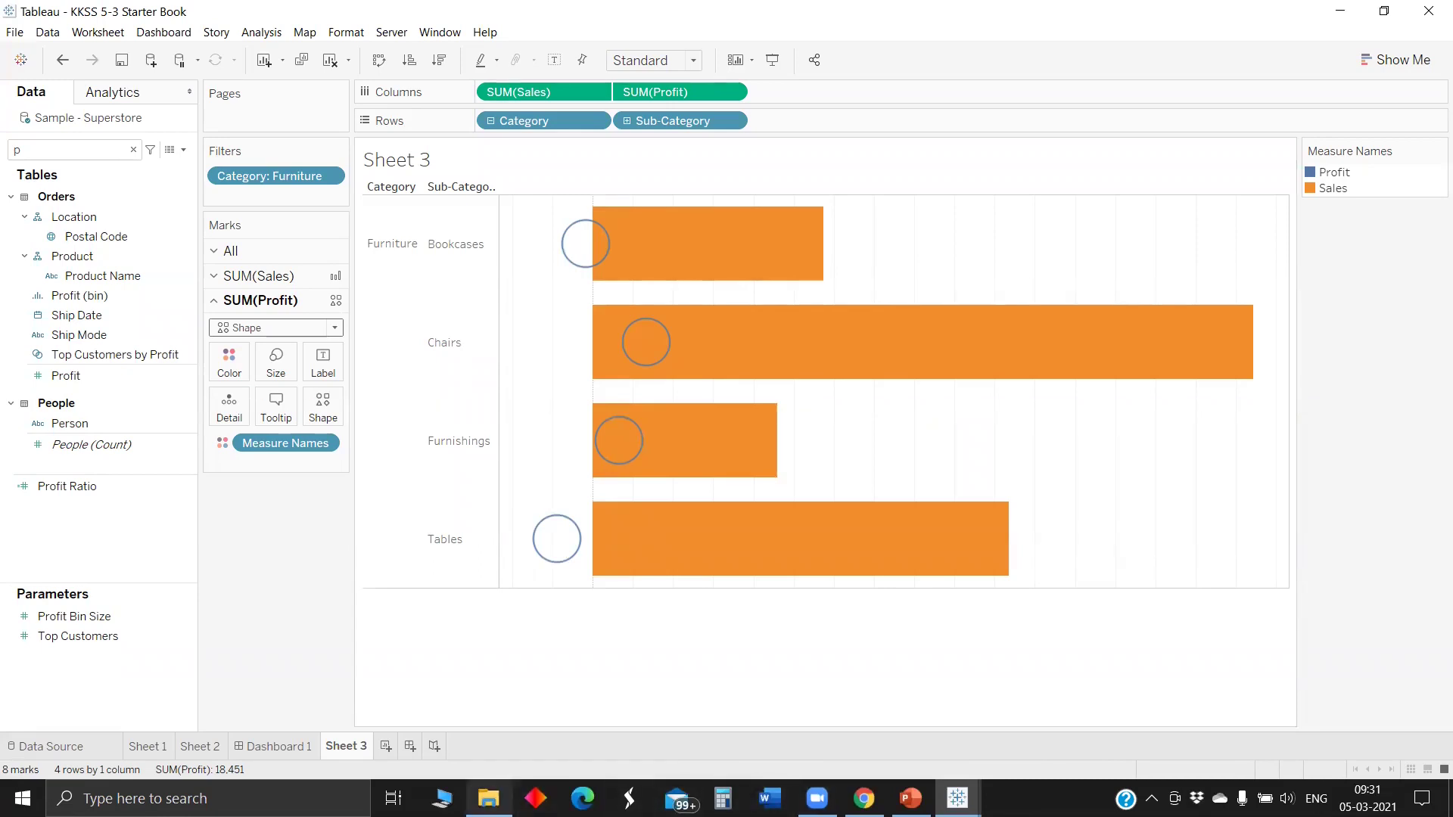
pyautogui.click(489, 799)
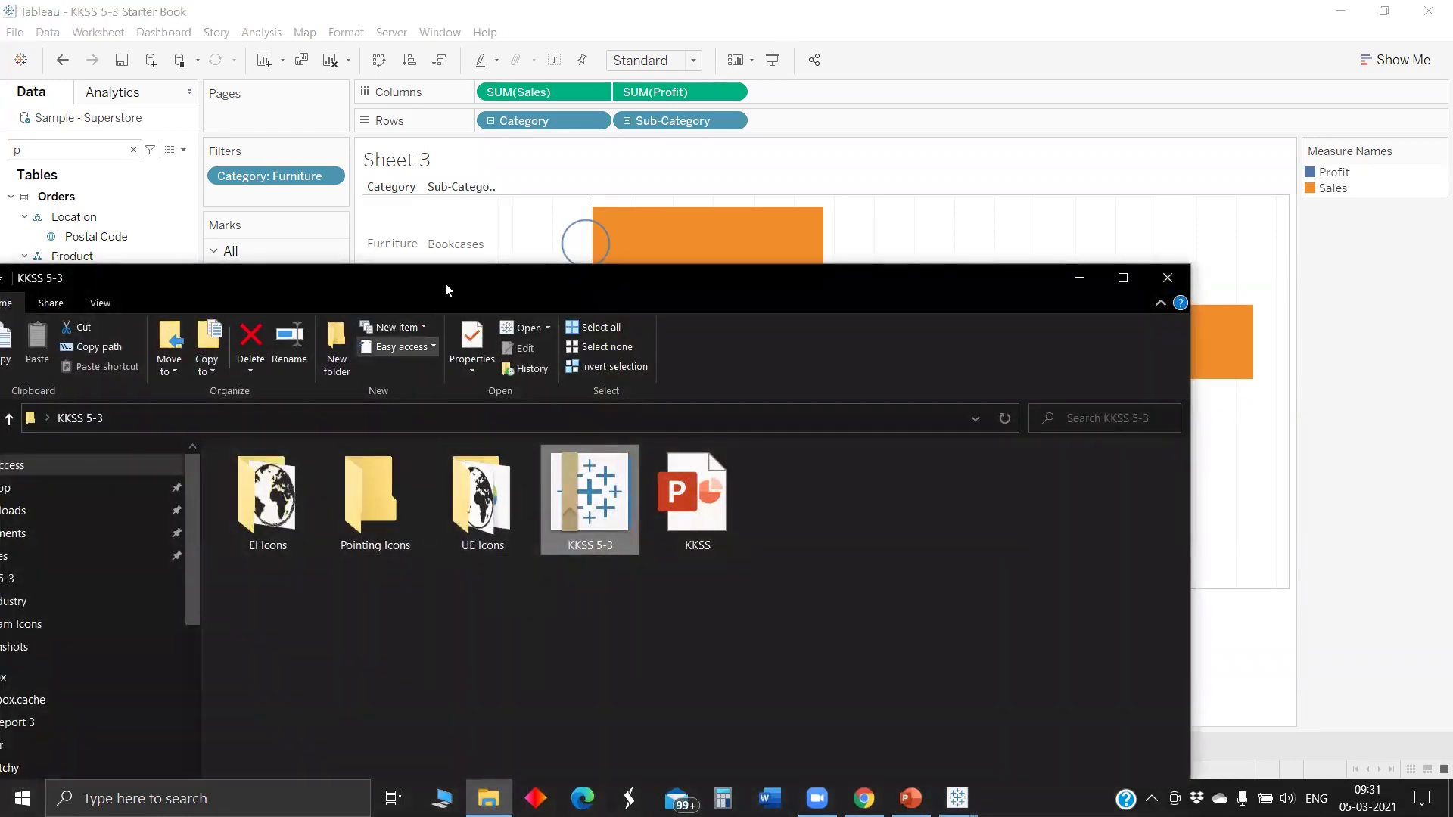
# Check Picture1 and Picture2 in My Tableau Repository\Shapes\KKSS UEI, then minimize File Explorer
pyautogui.moveTo(629, 119); pyautogui.dragTo(641, 74)
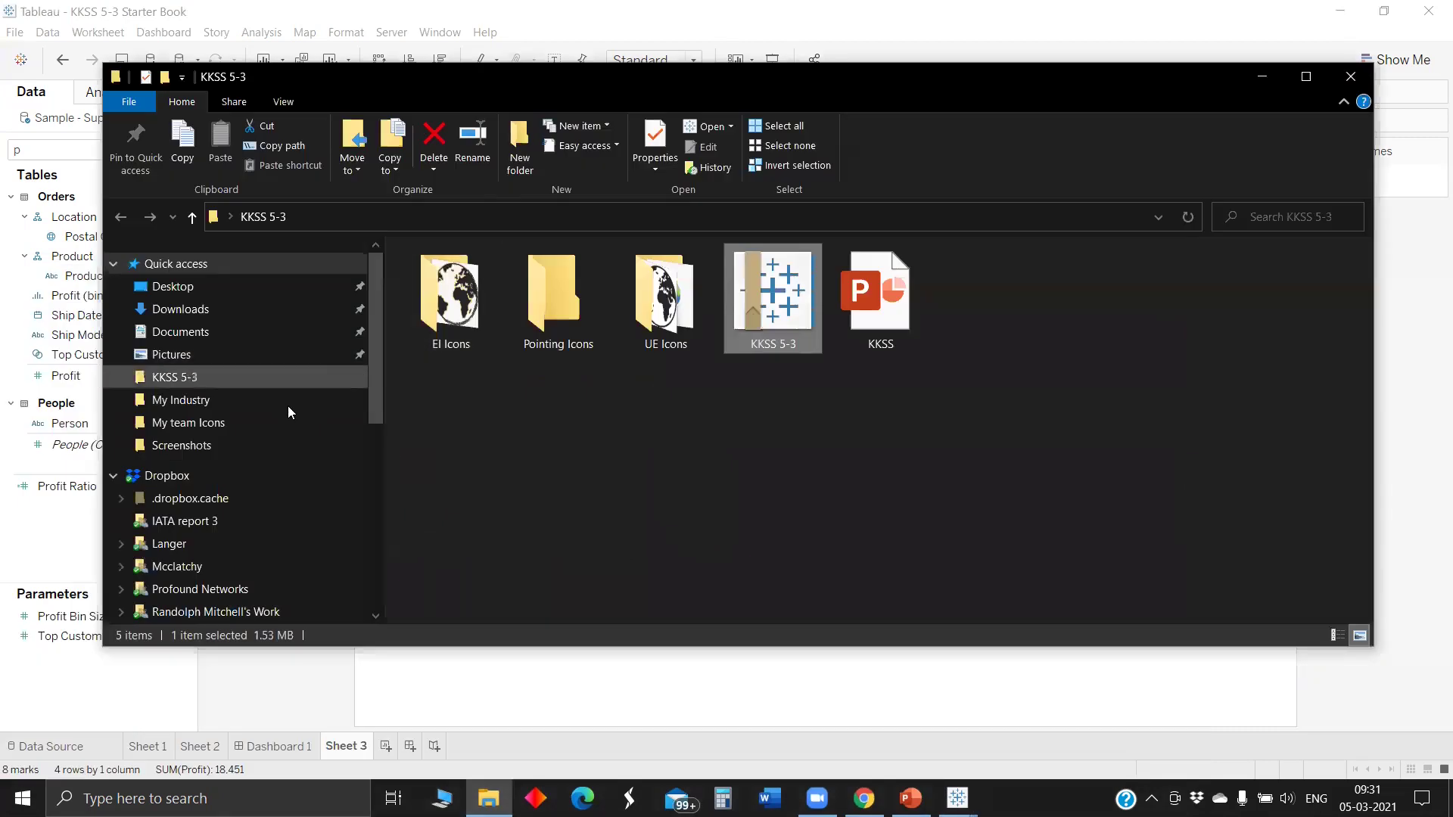
pyautogui.click(259, 395)
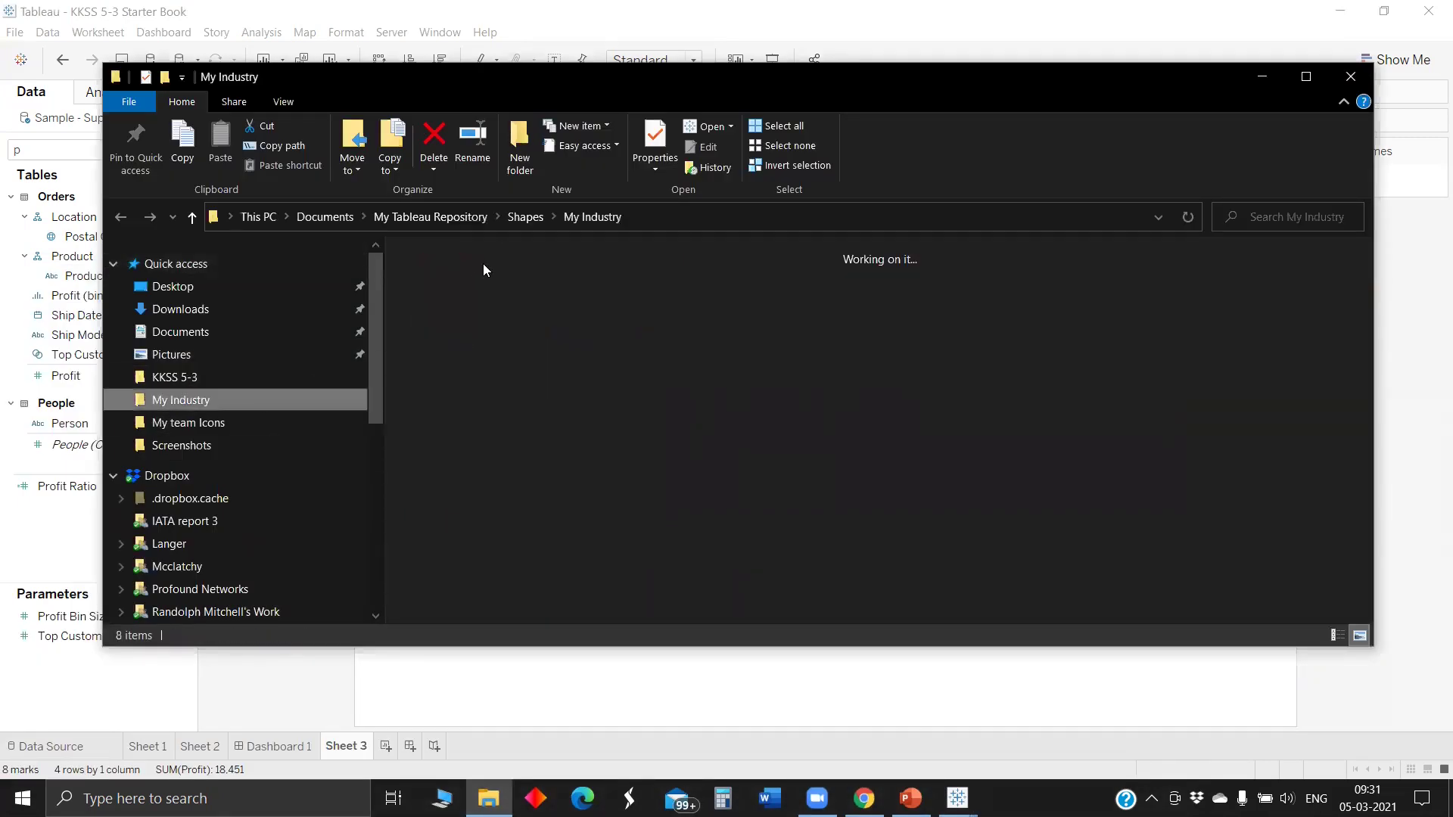
pyautogui.click(333, 221)
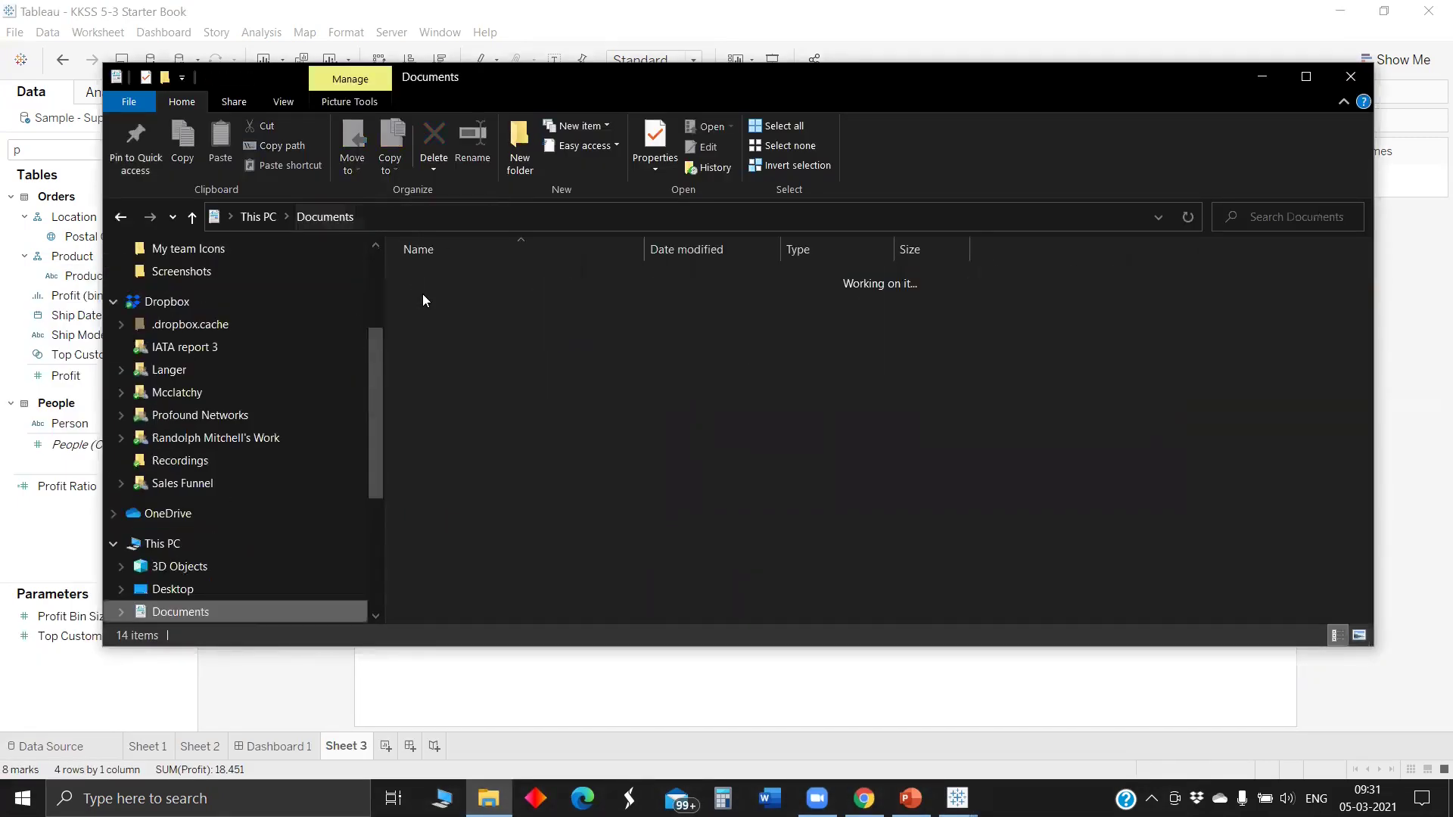
pyautogui.doubleClick(472, 381)
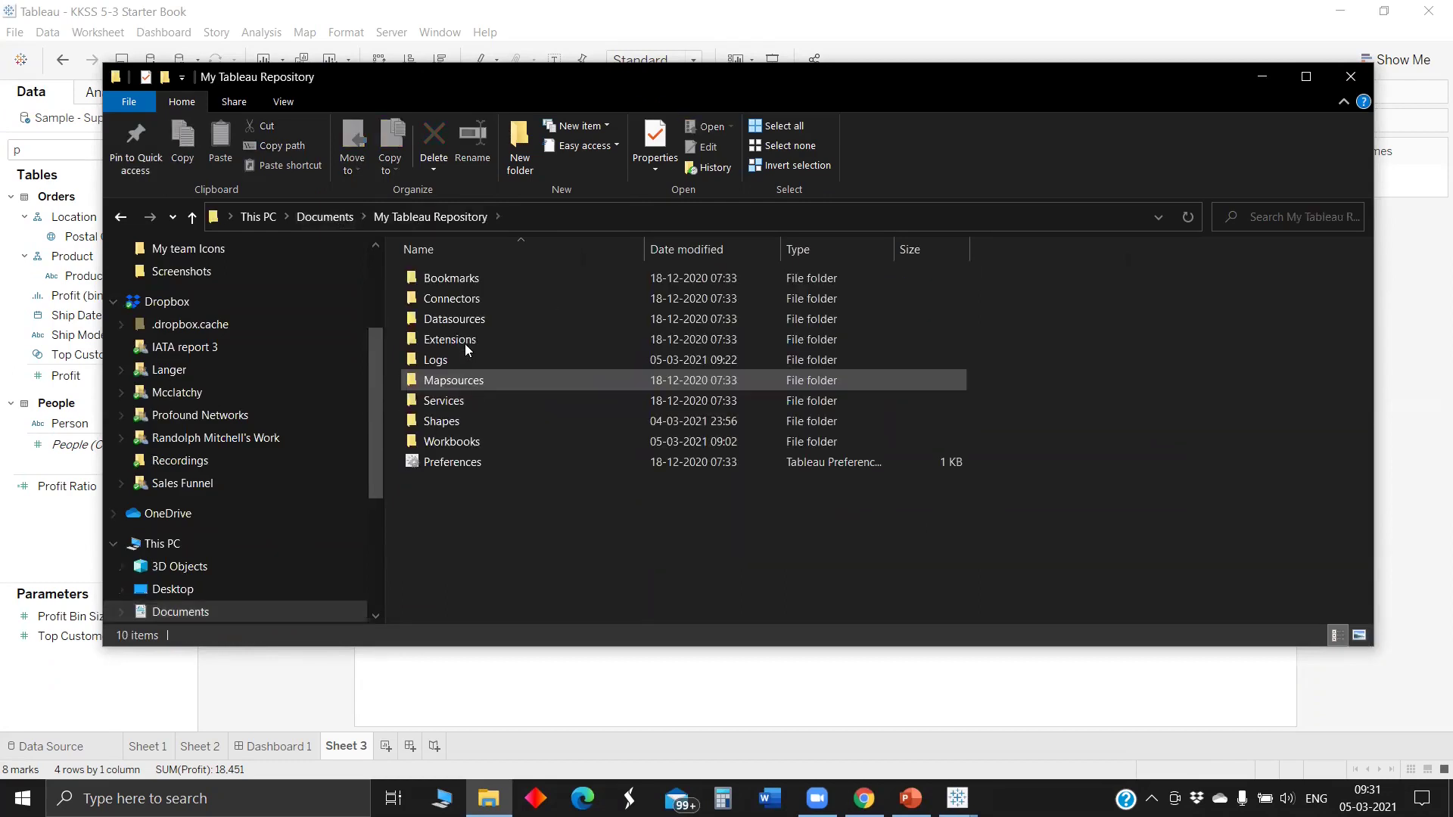
pyautogui.doubleClick(465, 421)
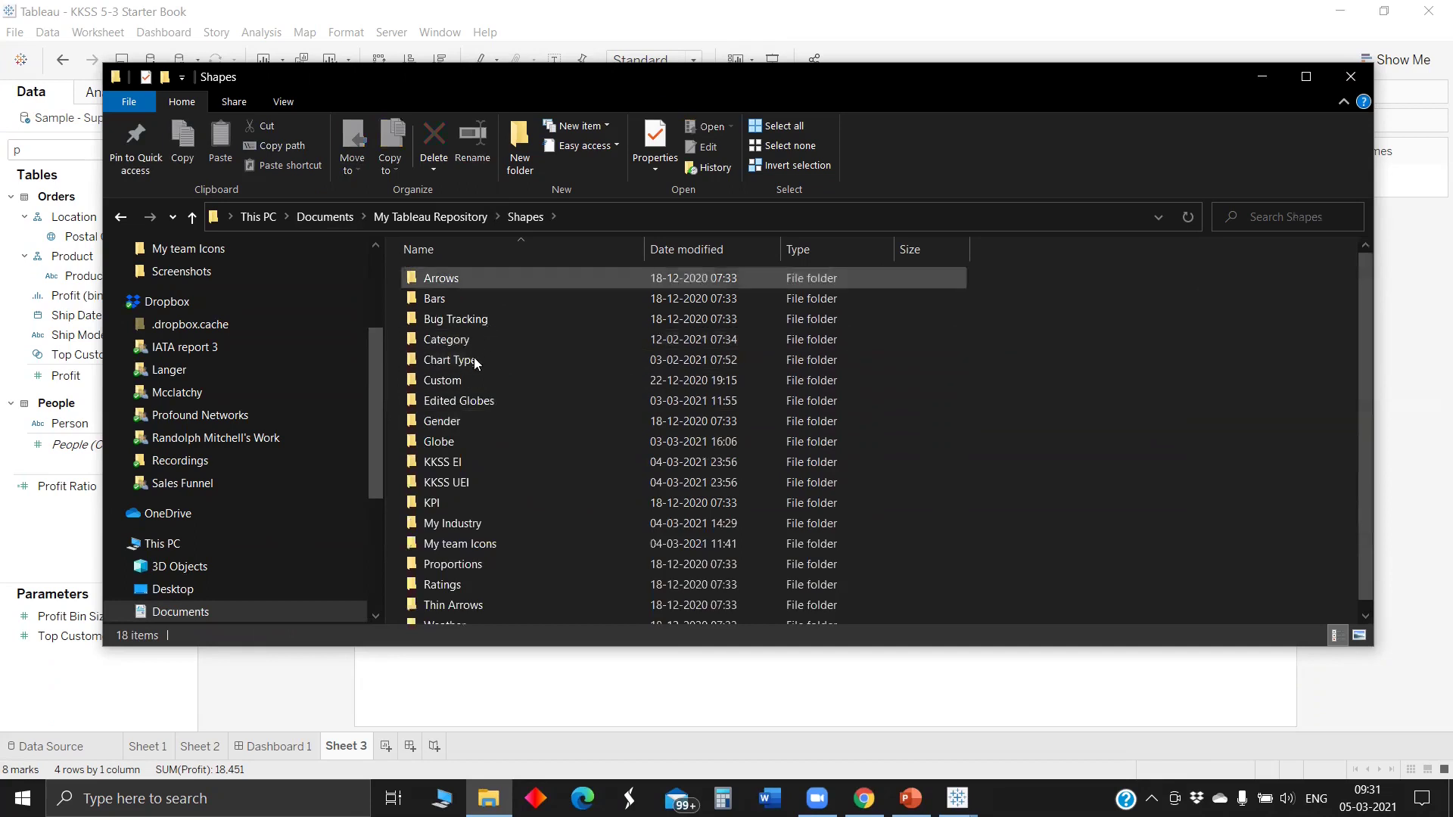
pyautogui.scroll(-1, 470, 326)
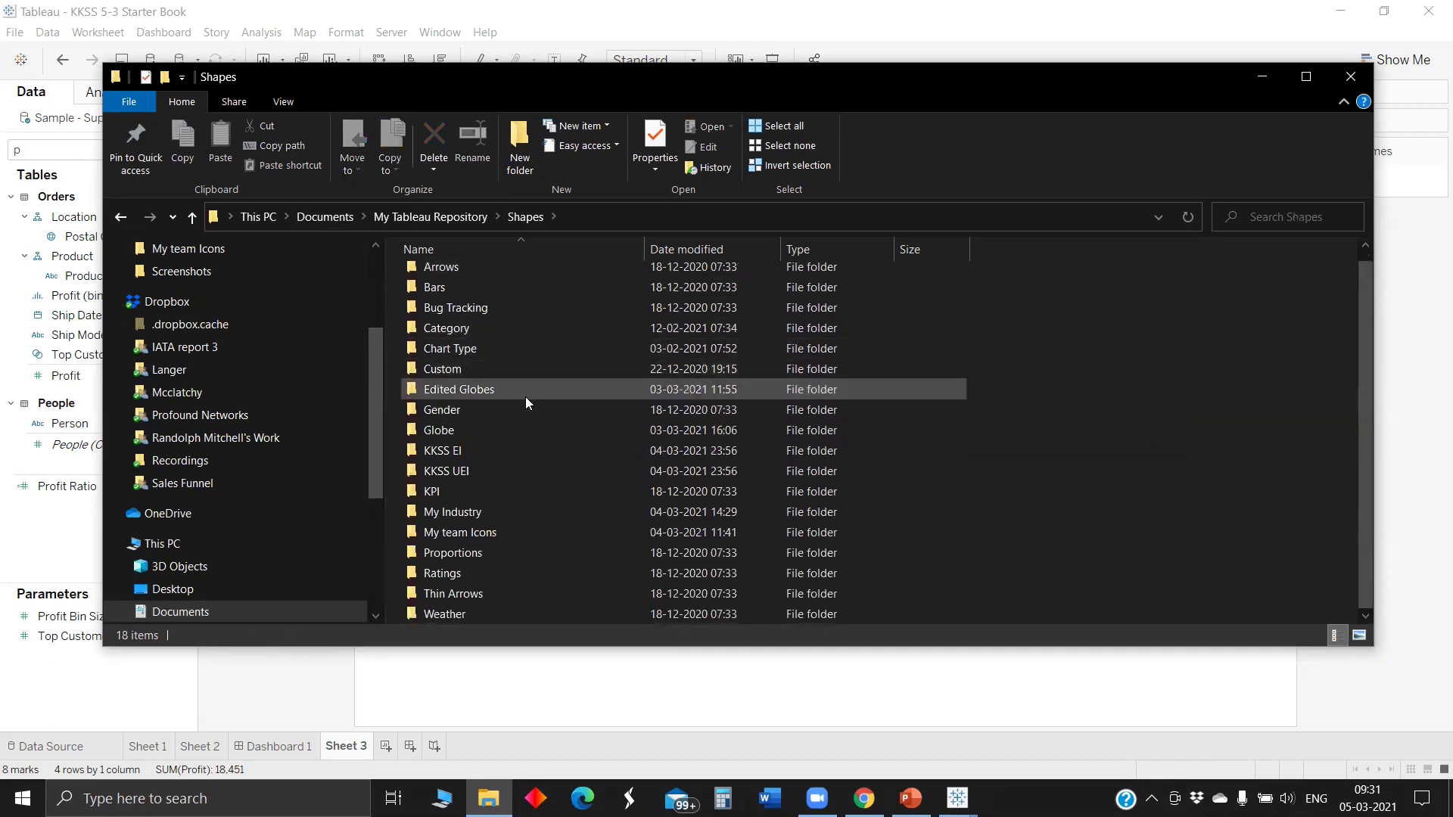
pyautogui.doubleClick(515, 468)
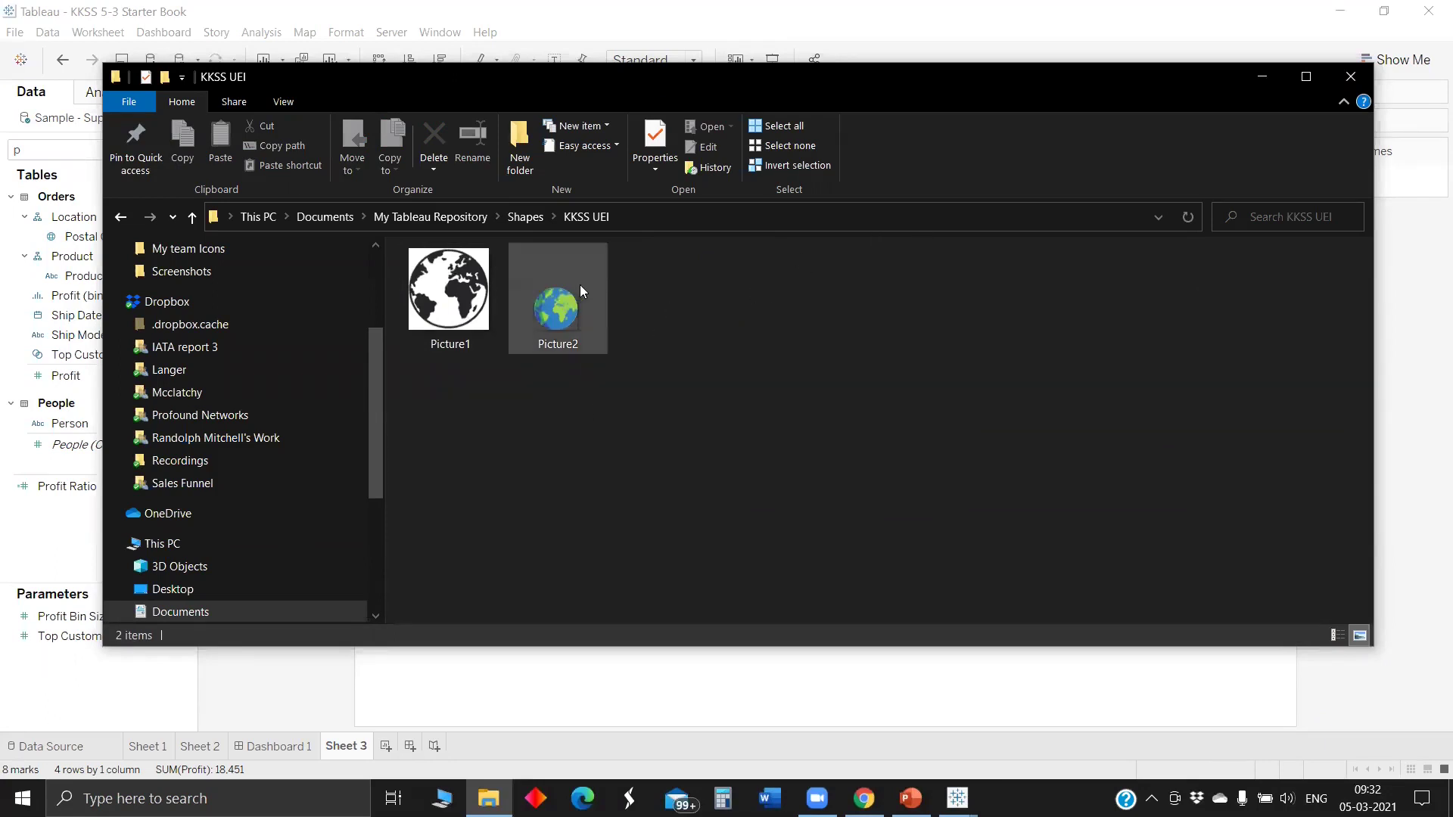
pyautogui.moveTo(580, 290)
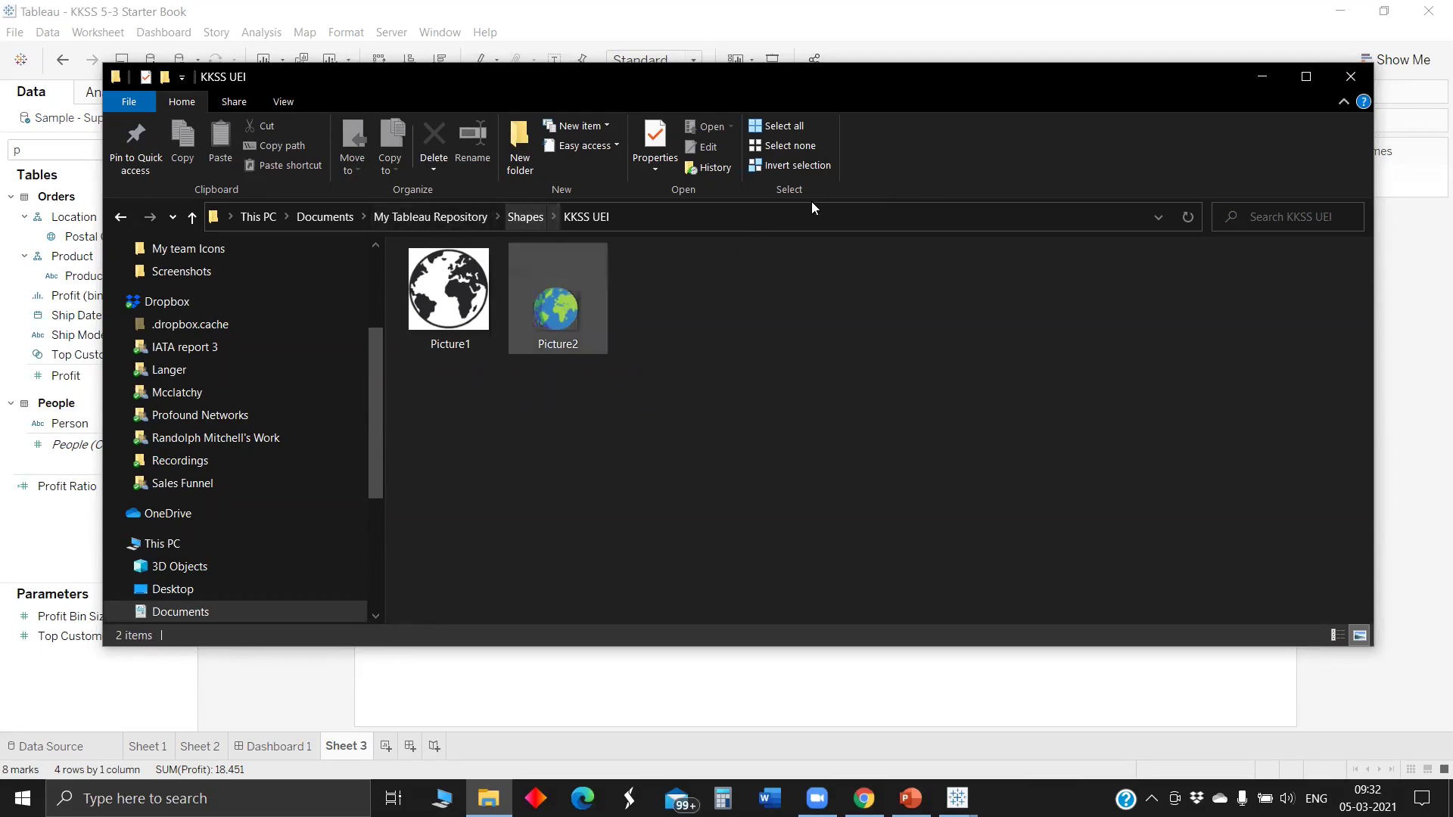
pyautogui.click(1265, 76)
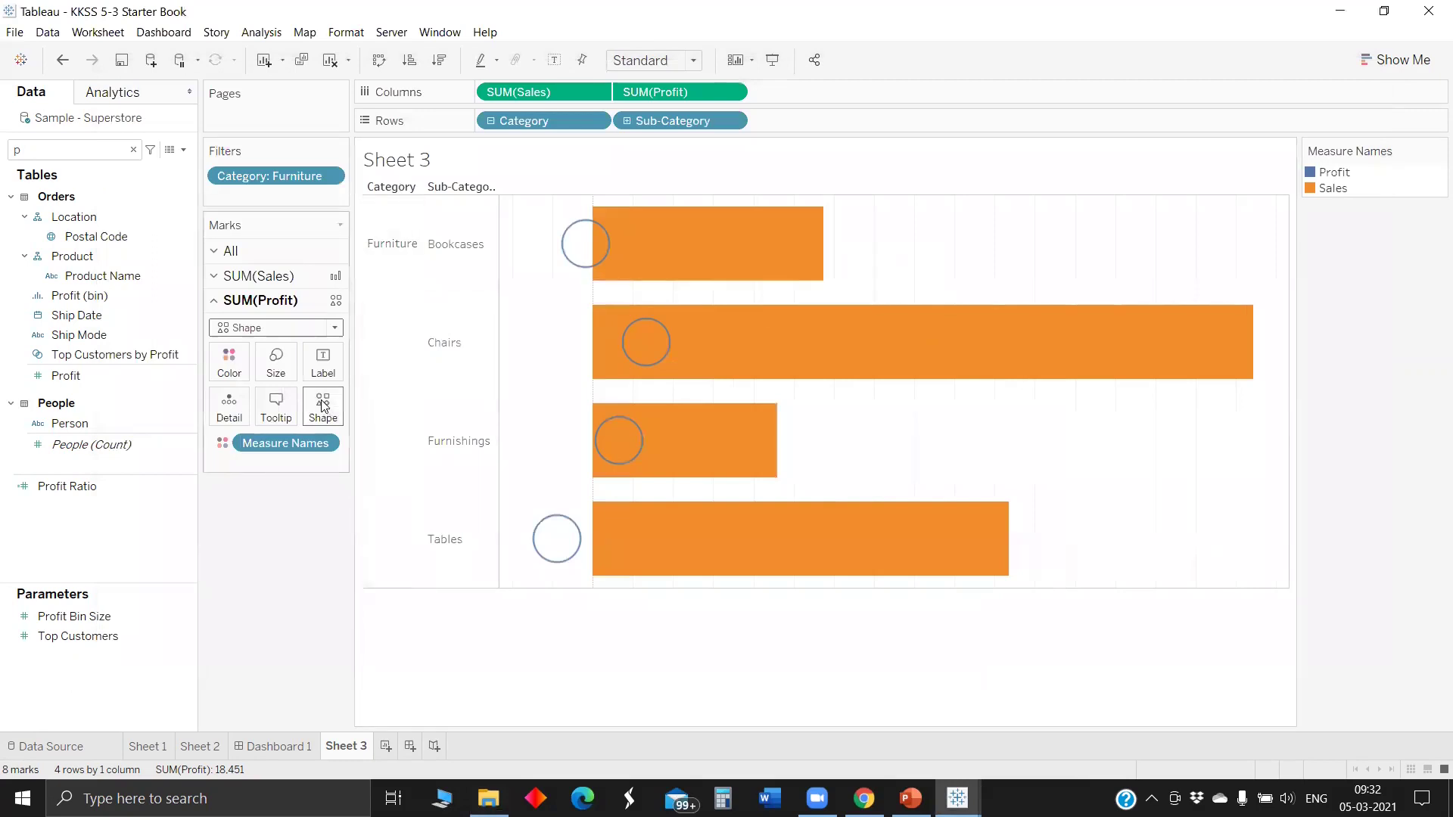
# Apply the KKSS UEI shape palette to the Profit marks
pyautogui.click(342, 420)
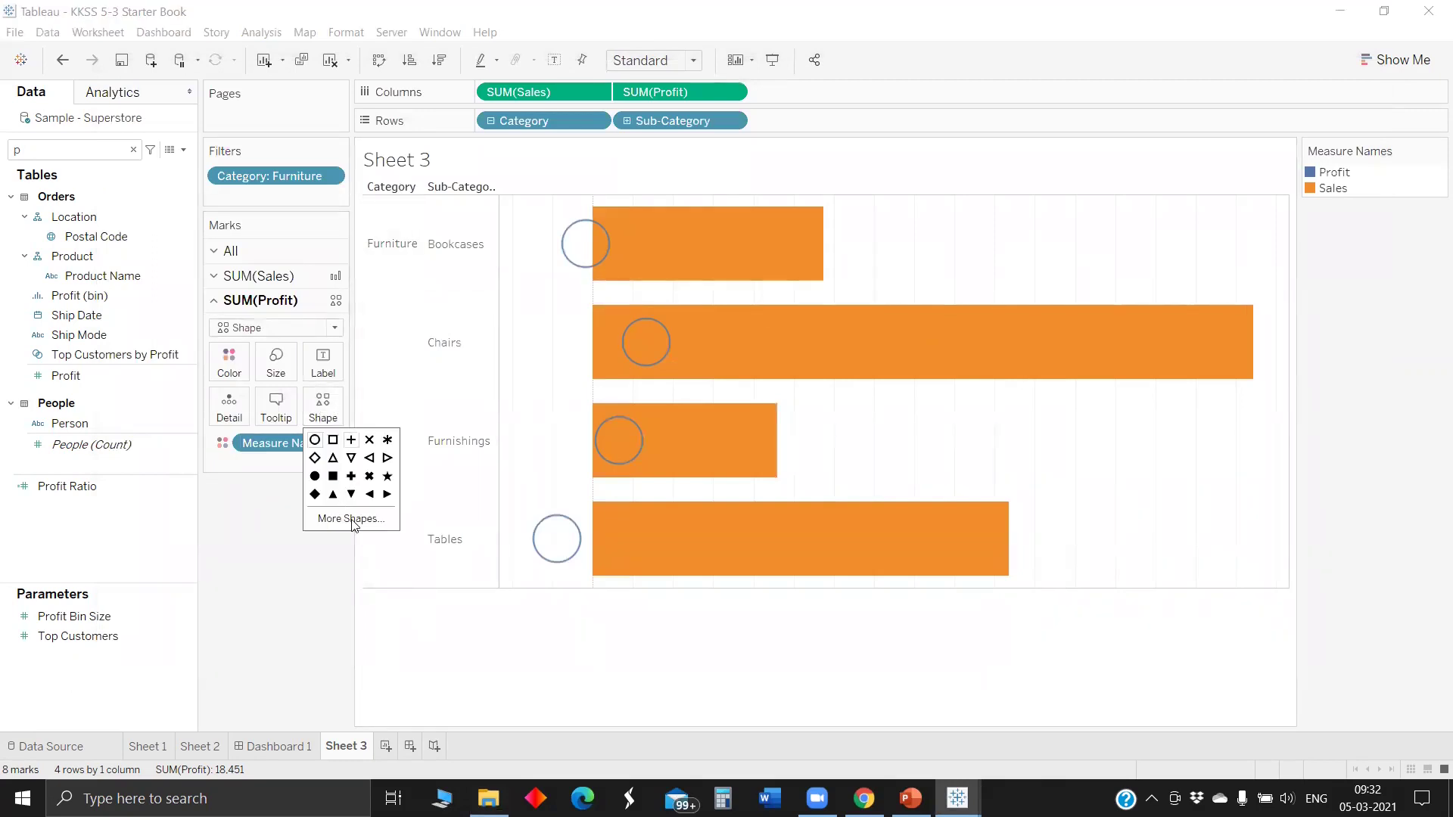
pyautogui.click(391, 518)
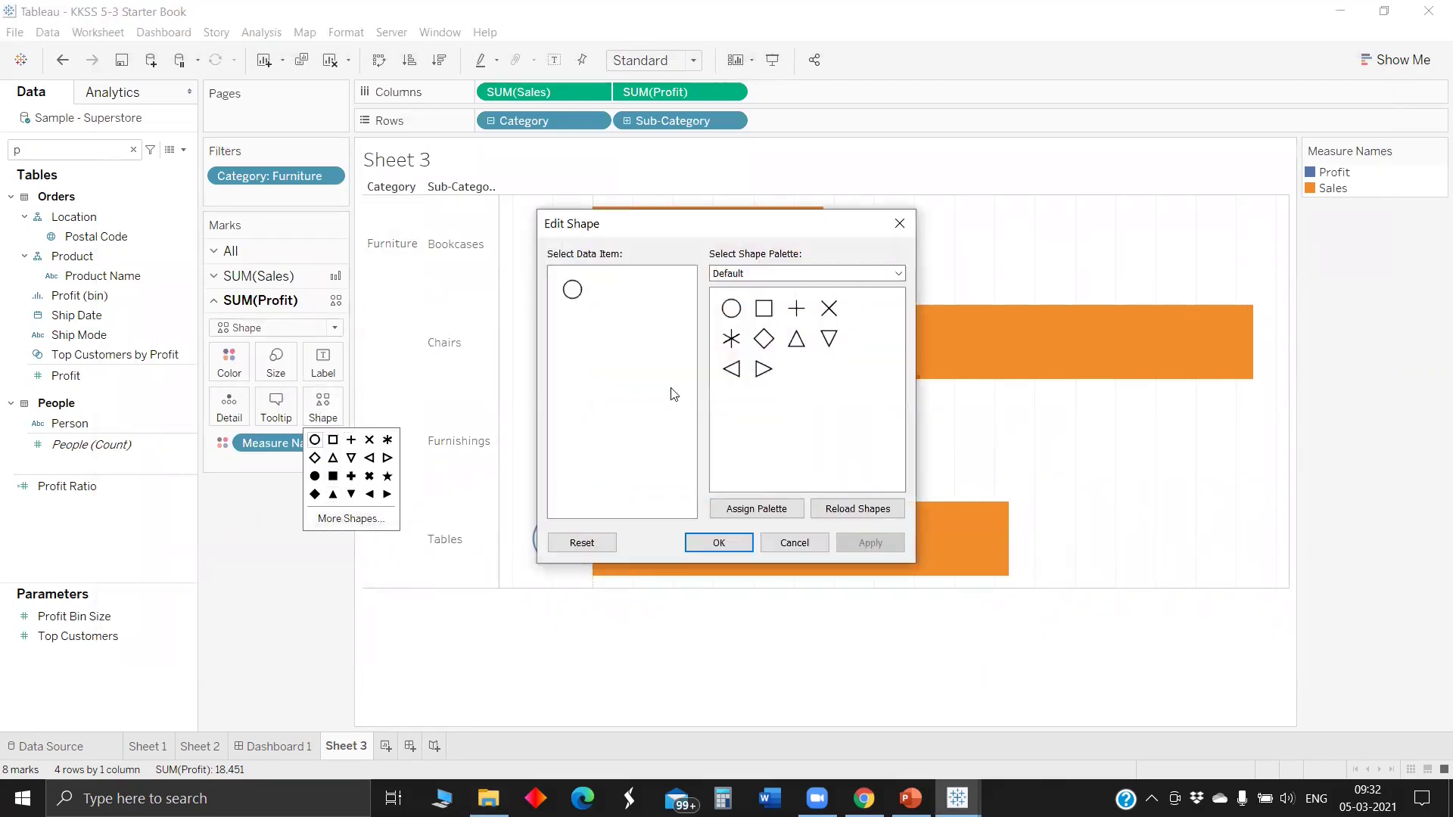
pyautogui.click(804, 274)
pyautogui.click(784, 440)
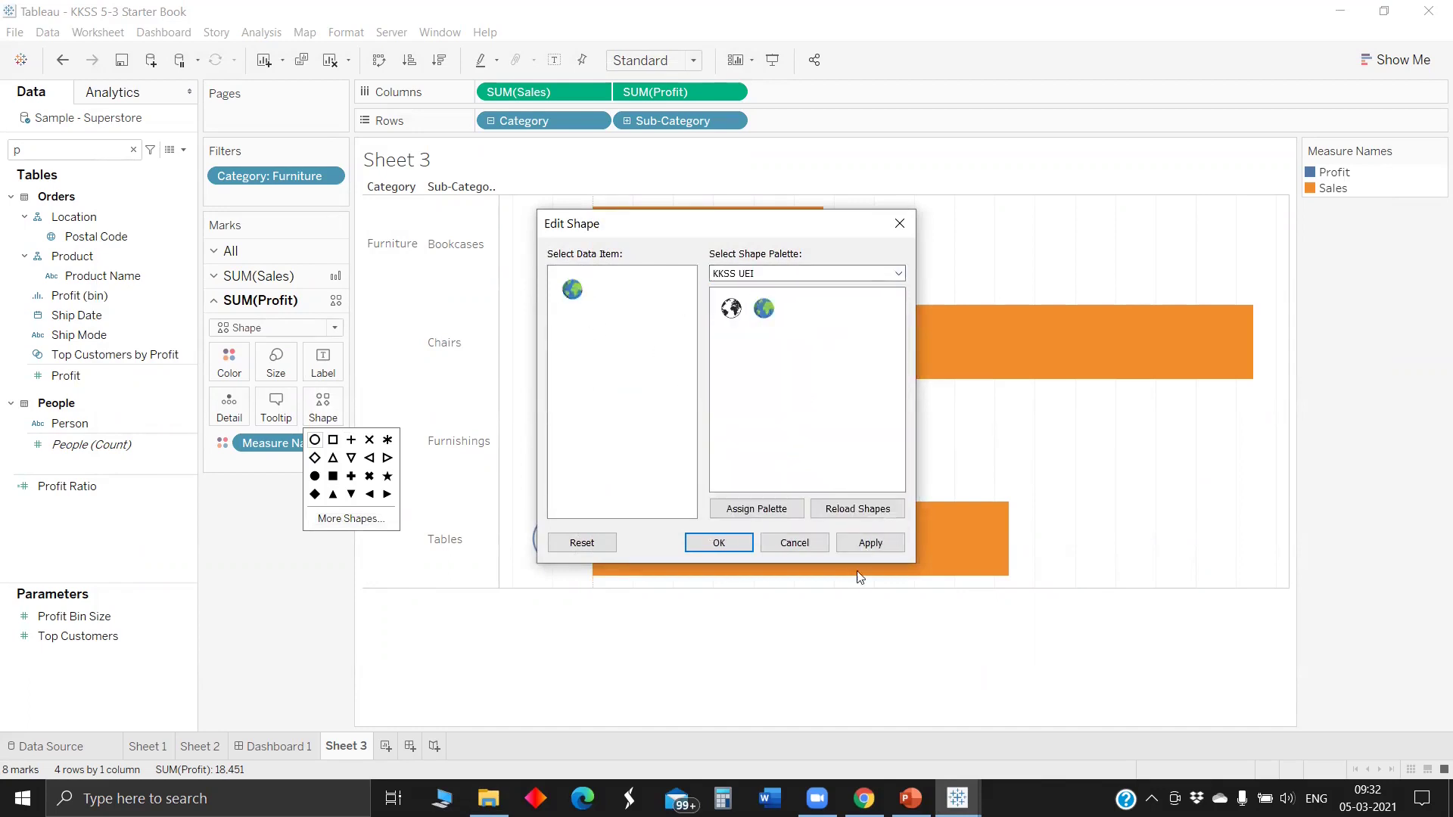
pyautogui.click(862, 543)
pyautogui.click(718, 543)
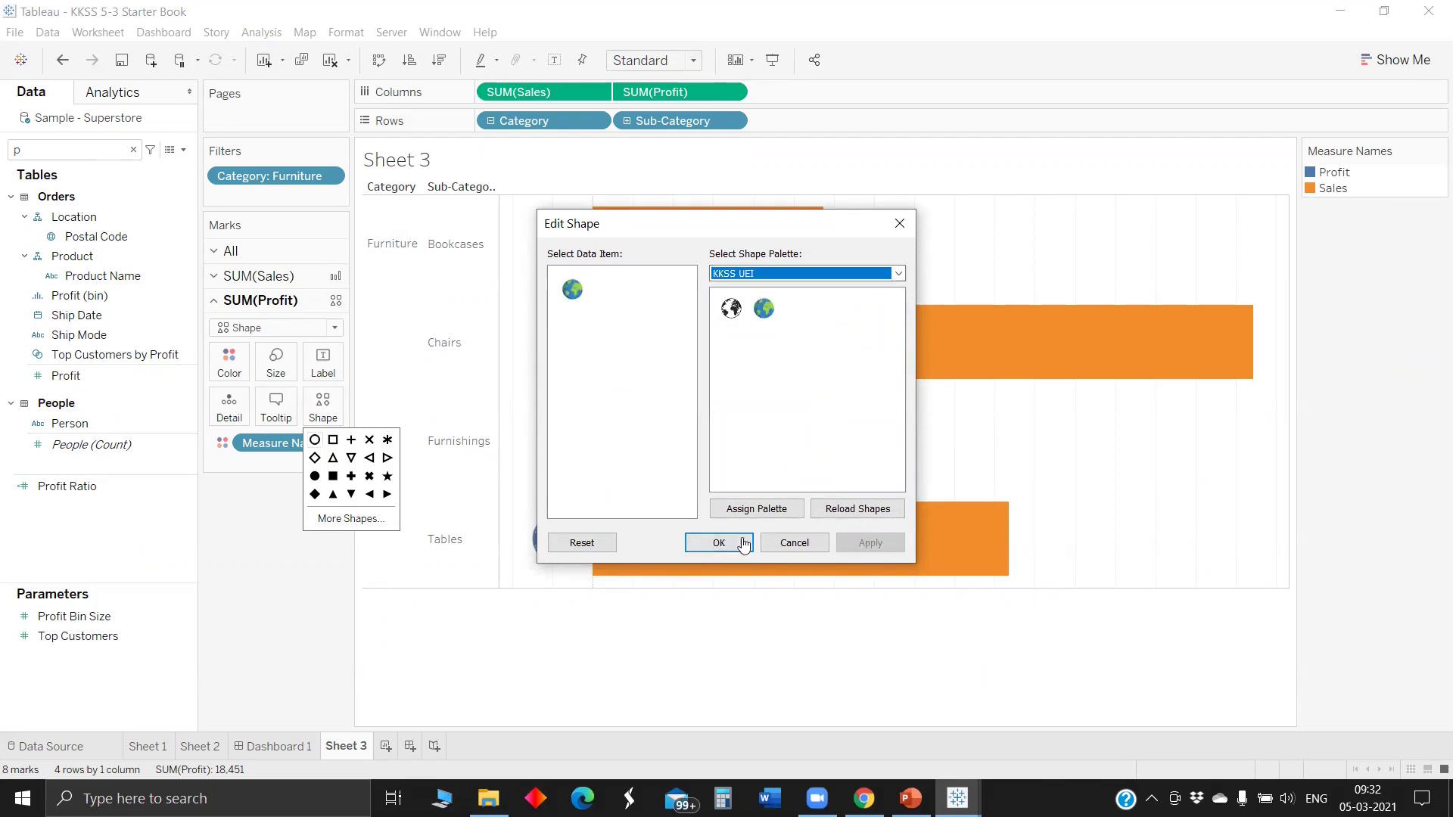
pyautogui.click(522, 448)
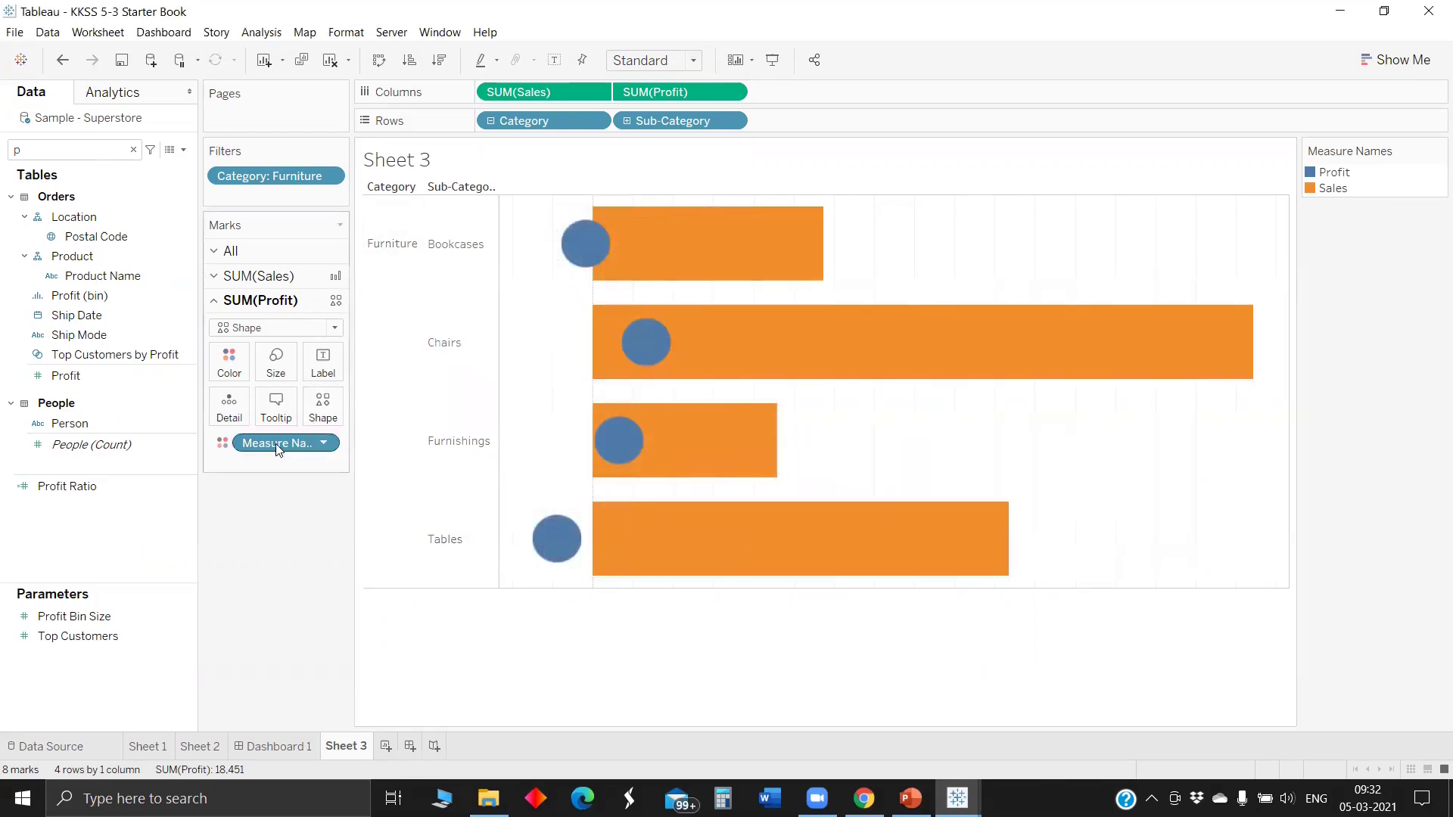
# Remove Measure Names from the Profit marks' Shape so the legend lists only Sales
pyautogui.moveTo(276, 444); pyautogui.dragTo(269, 575)
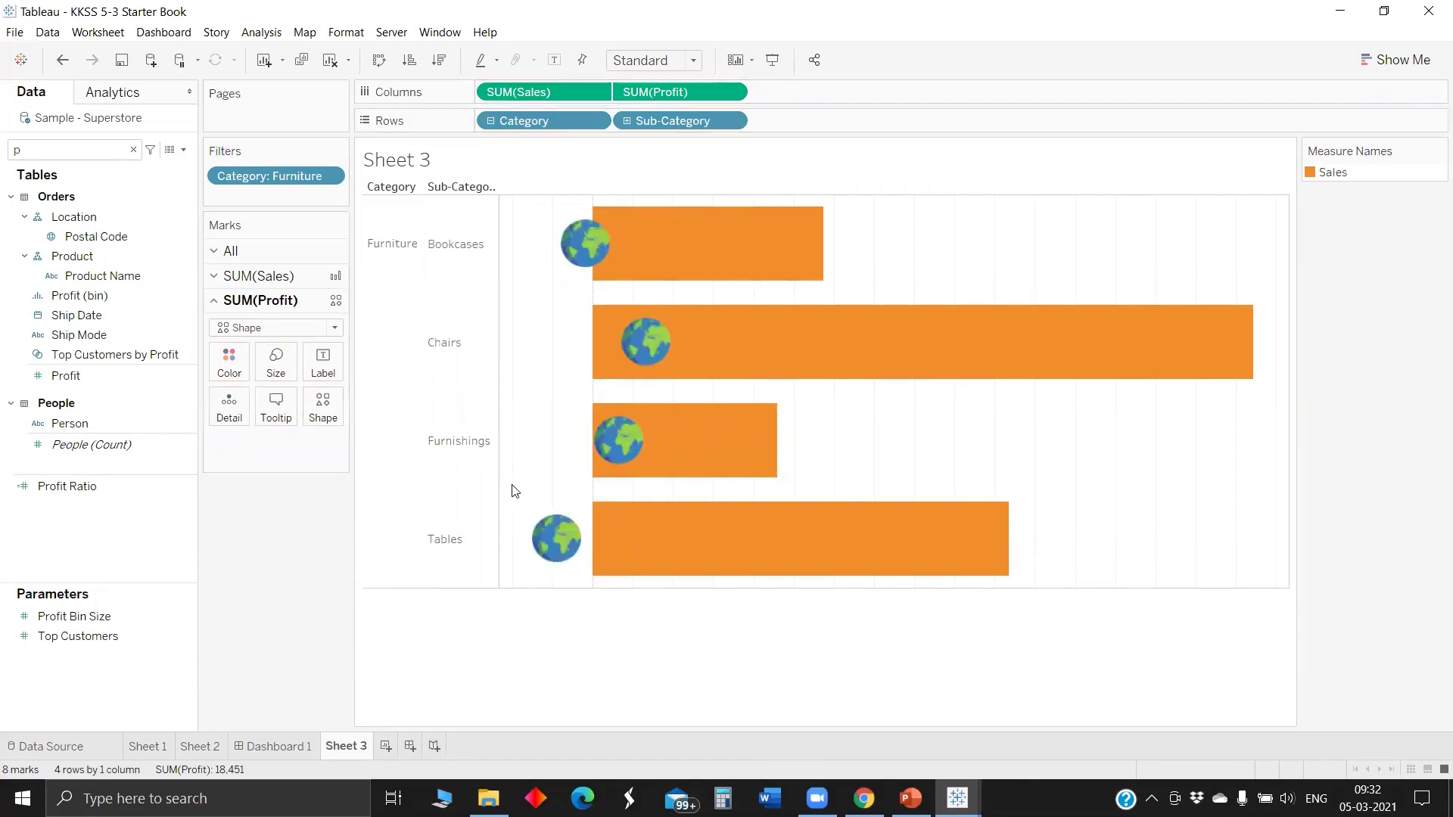
pyautogui.moveTo(650, 411)
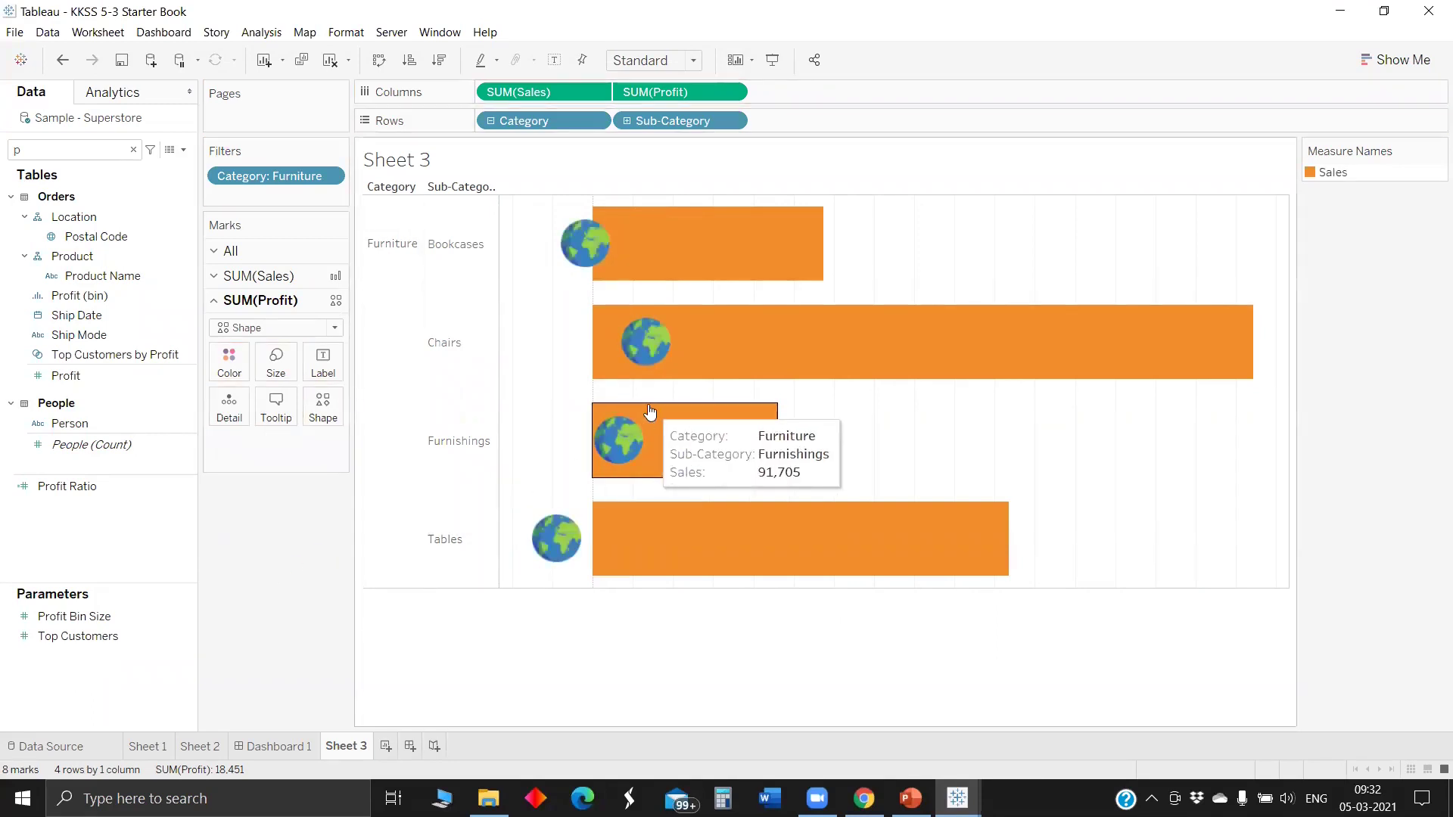
pyautogui.moveTo(561, 530)
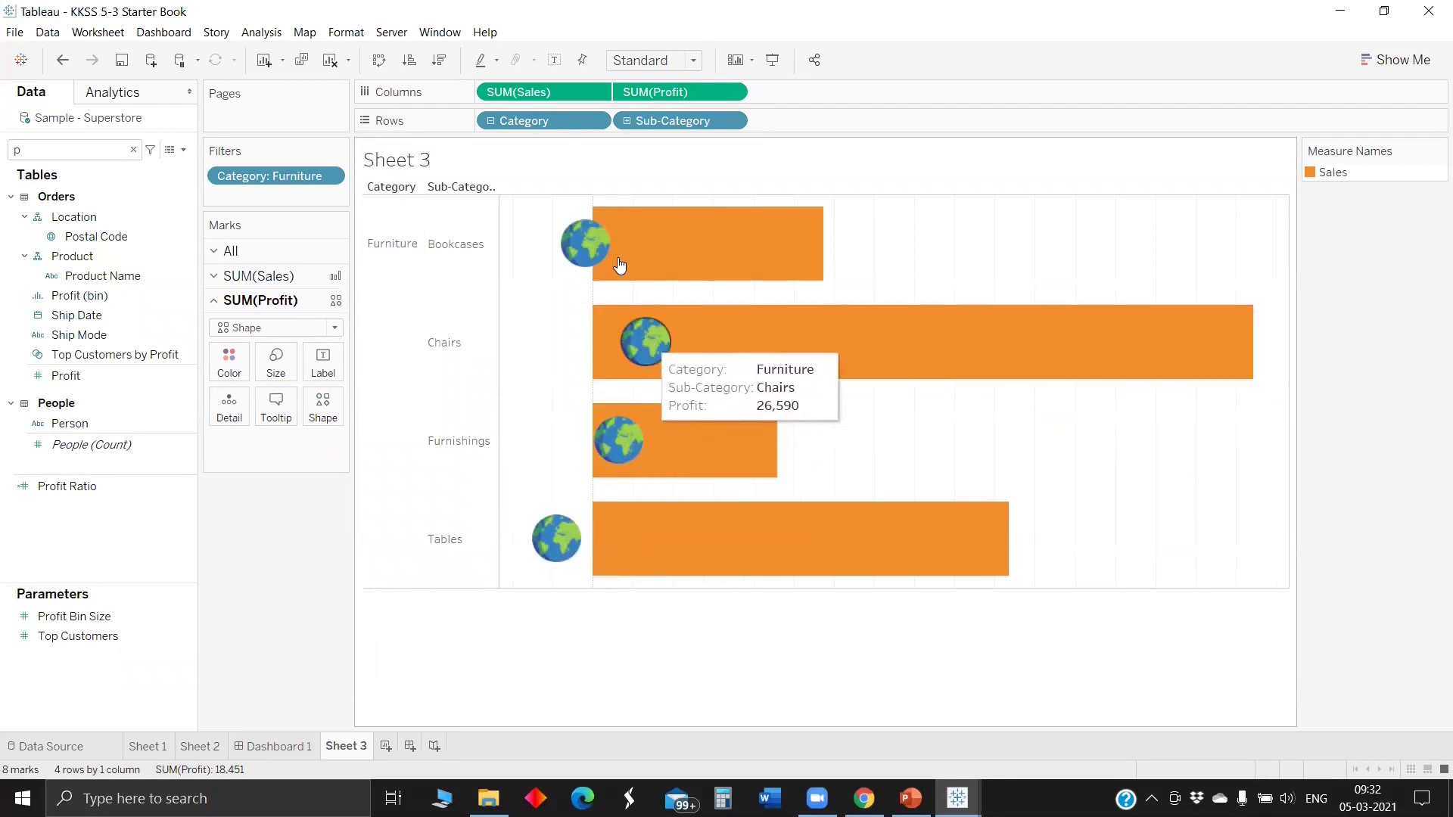
pyautogui.moveTo(593, 250)
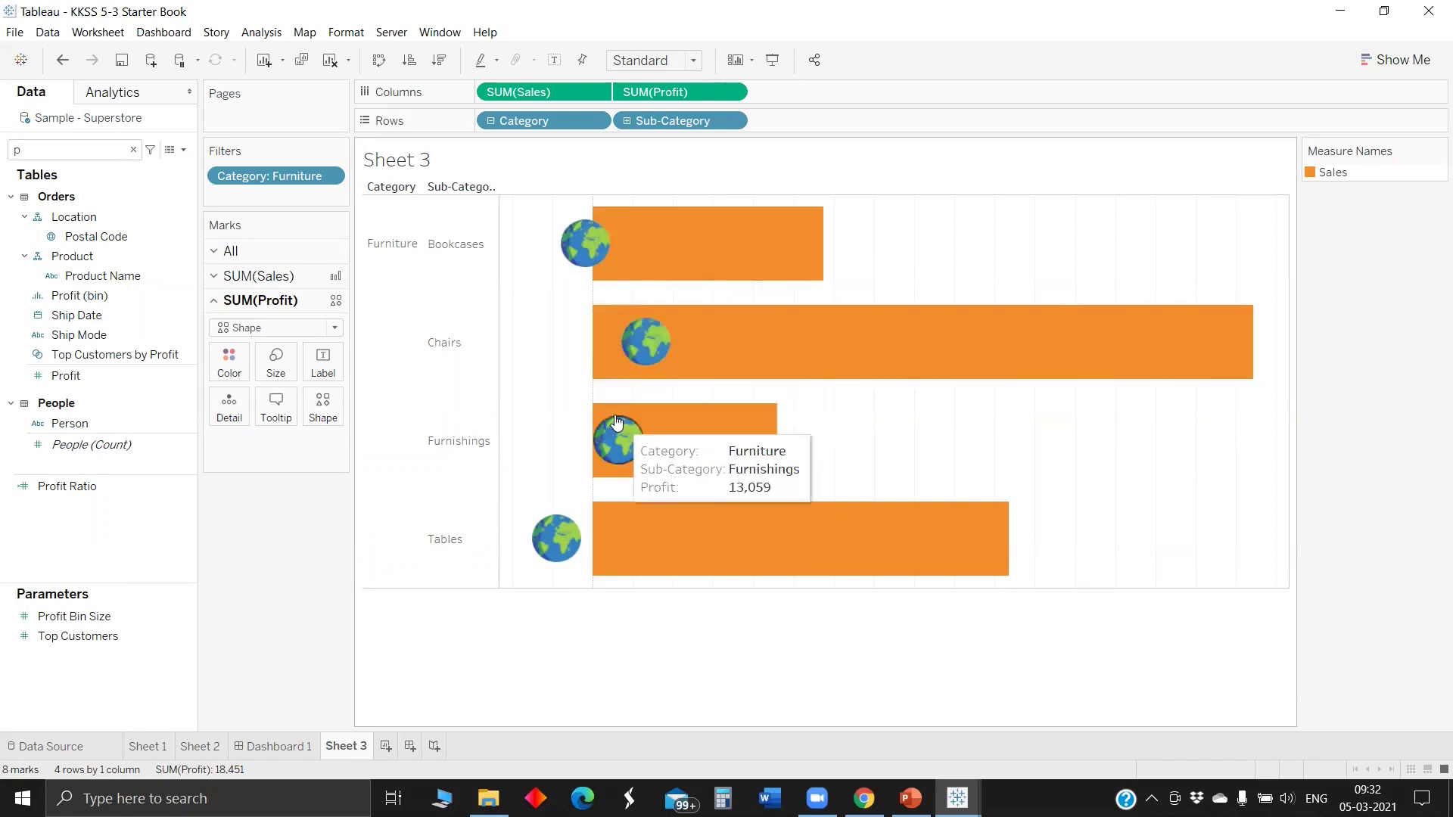
pyautogui.click(326, 413)
# Assign the black globe from the KKSS UEI palette to the Profit marks
pyautogui.click(357, 519)
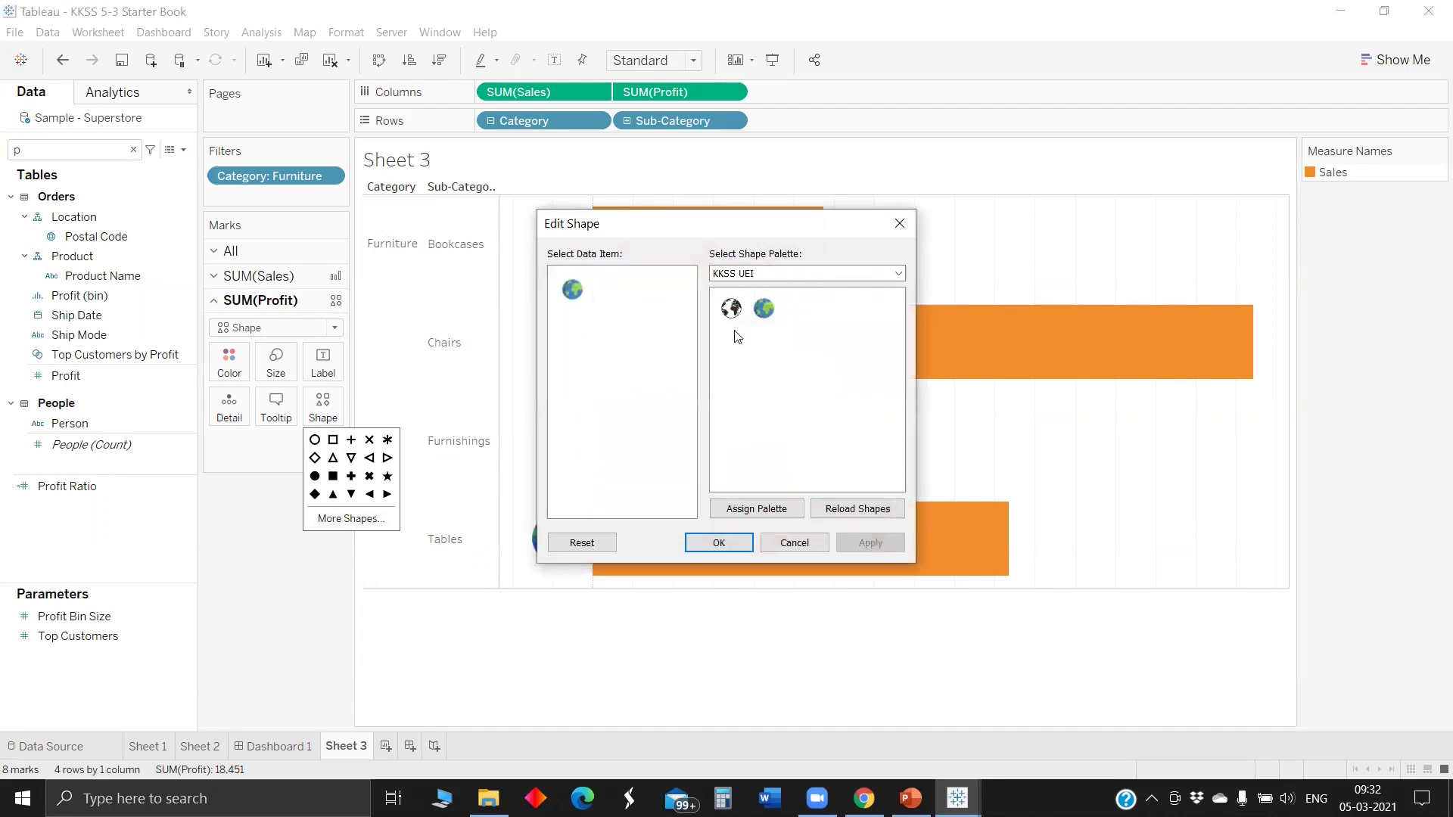
pyautogui.click(731, 308)
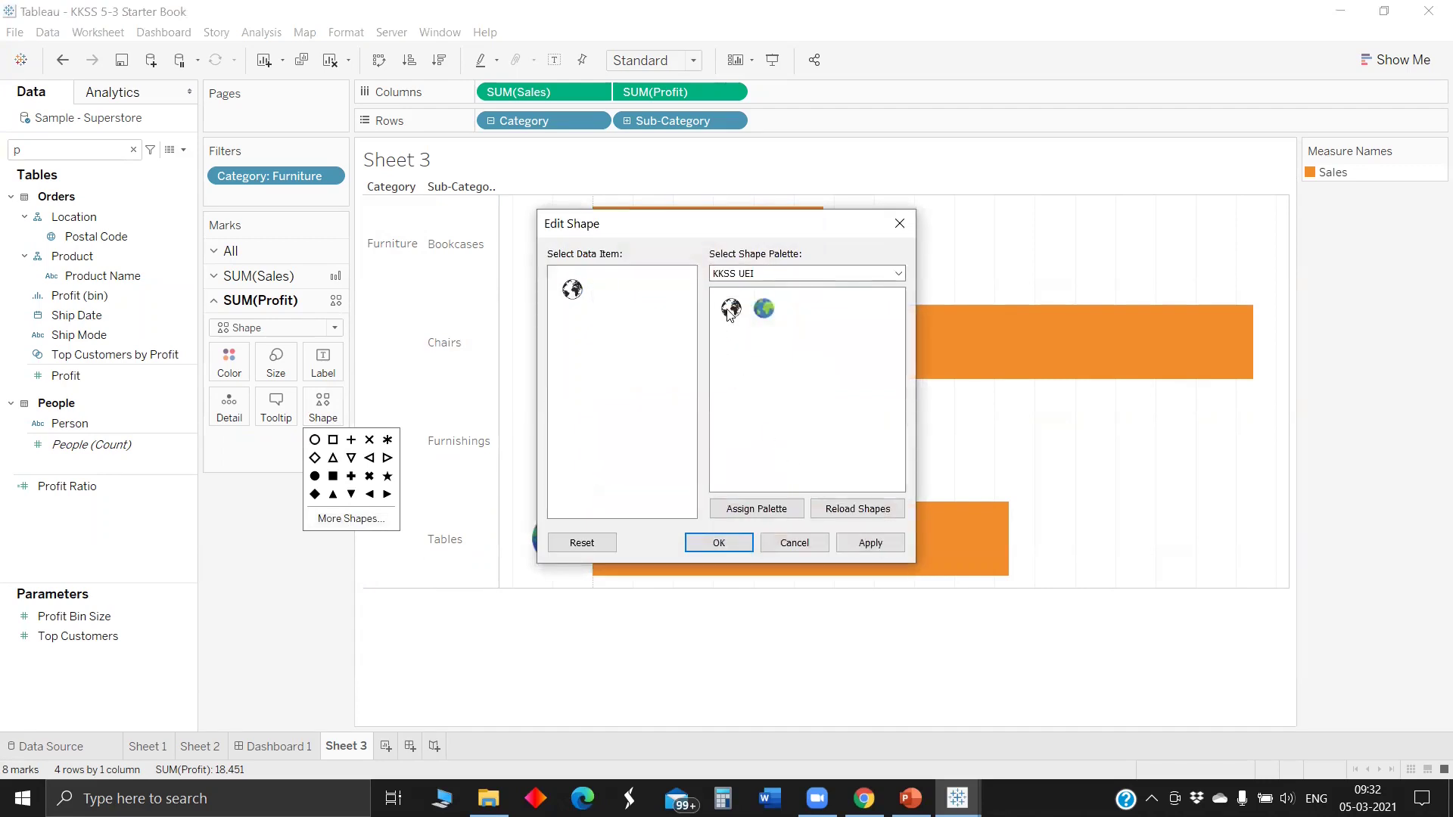
pyautogui.click(744, 552)
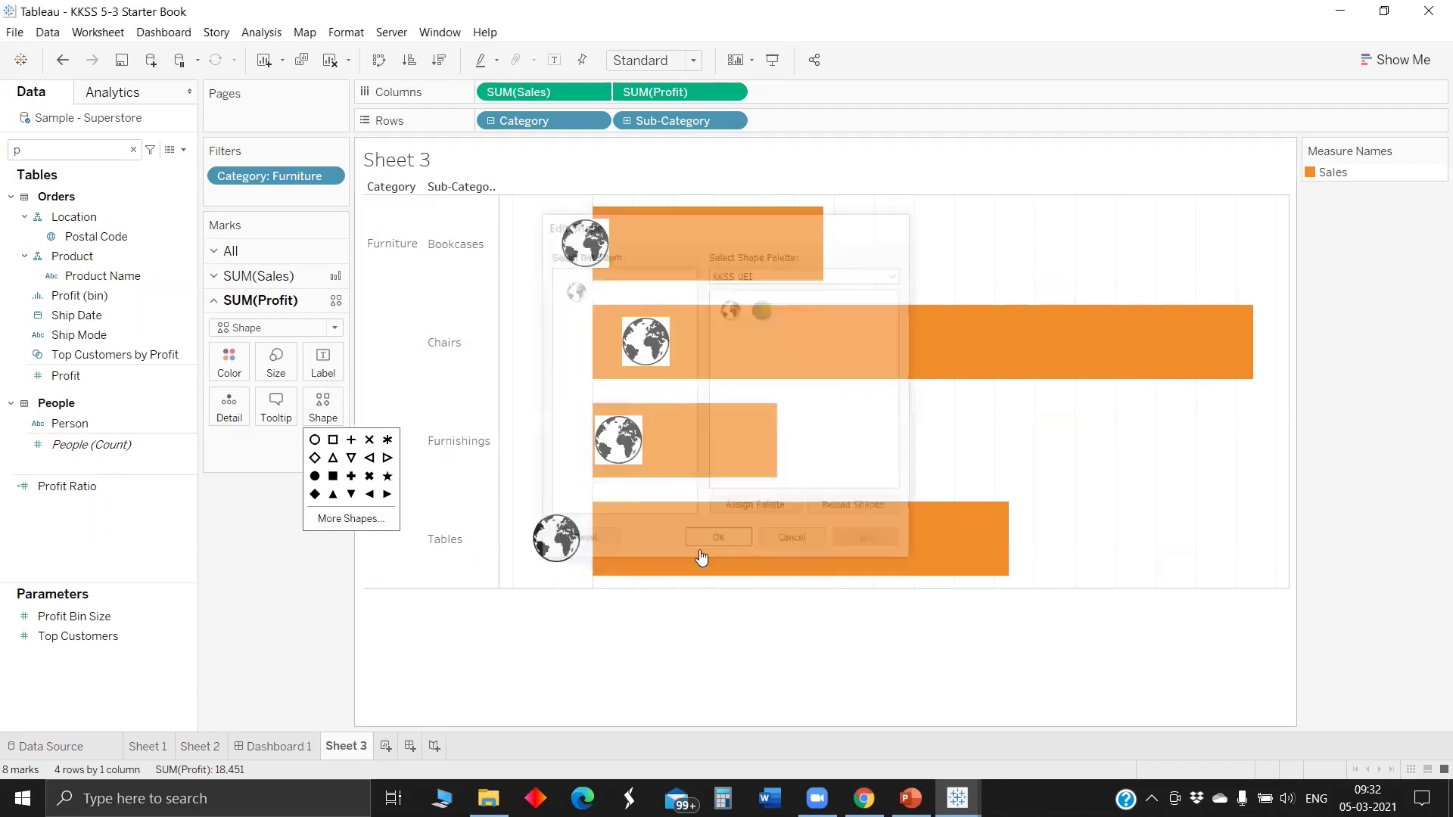
pyautogui.moveTo(632, 337)
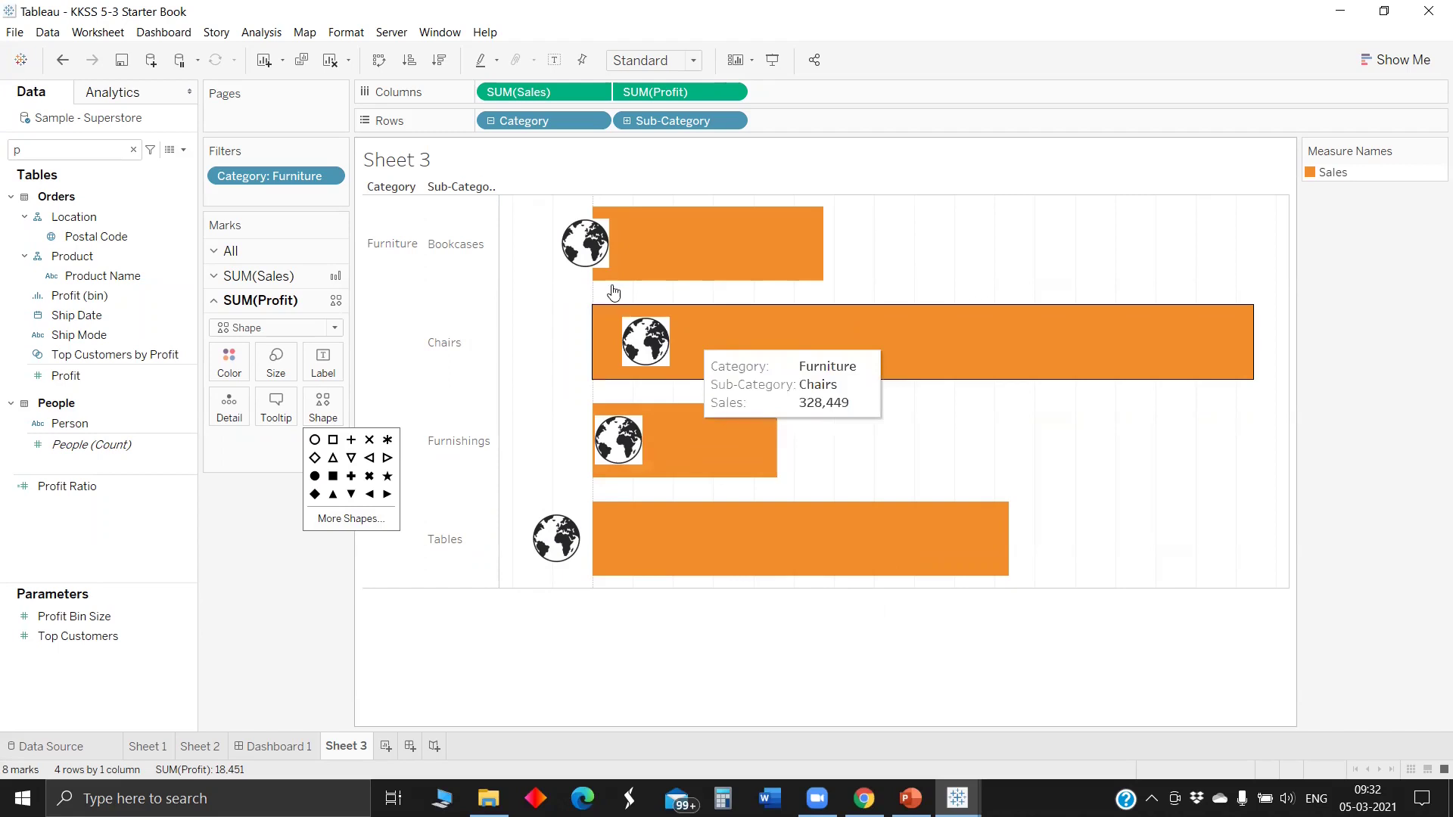
pyautogui.moveTo(590, 239)
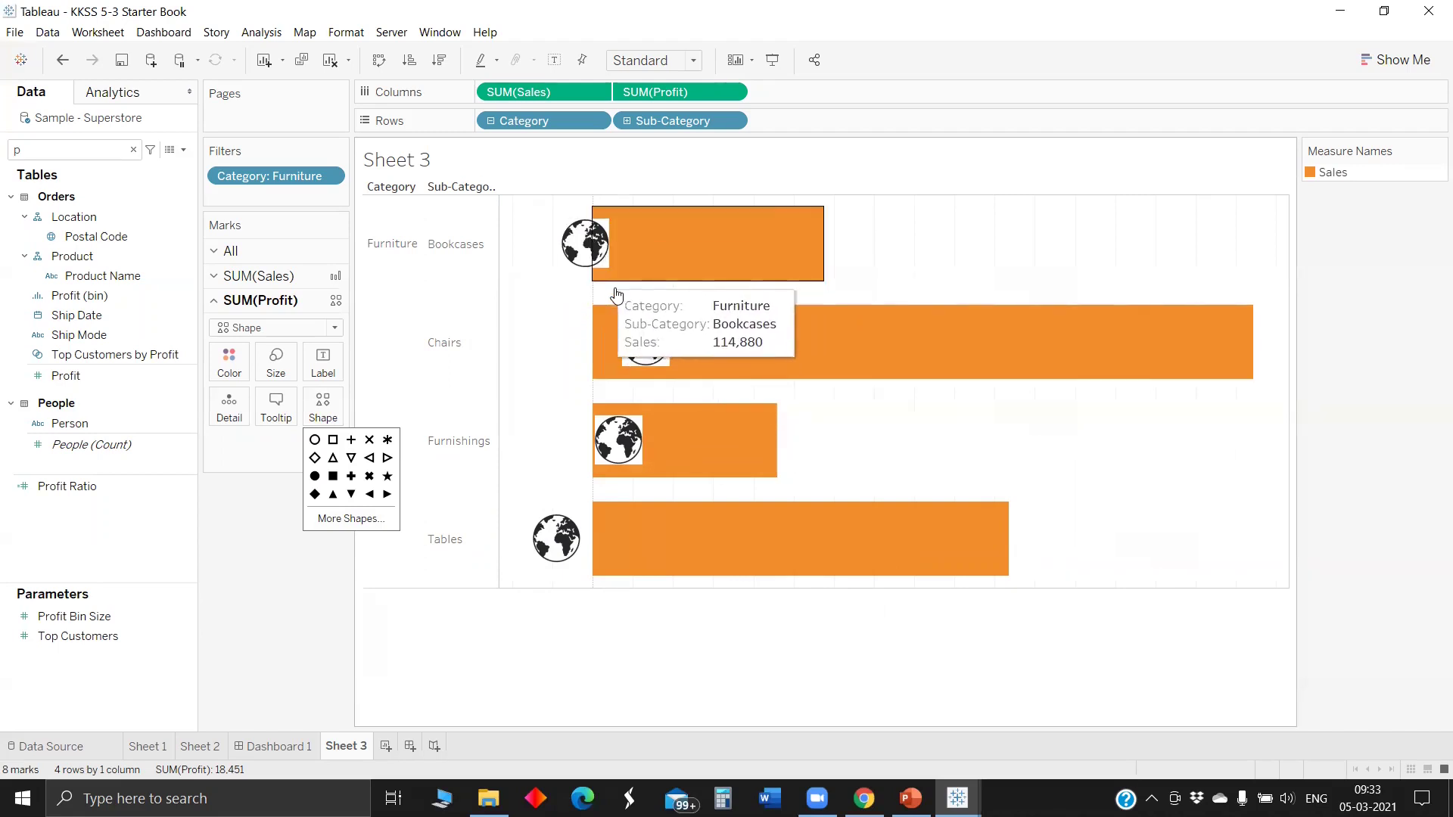
pyautogui.moveTo(616, 295)
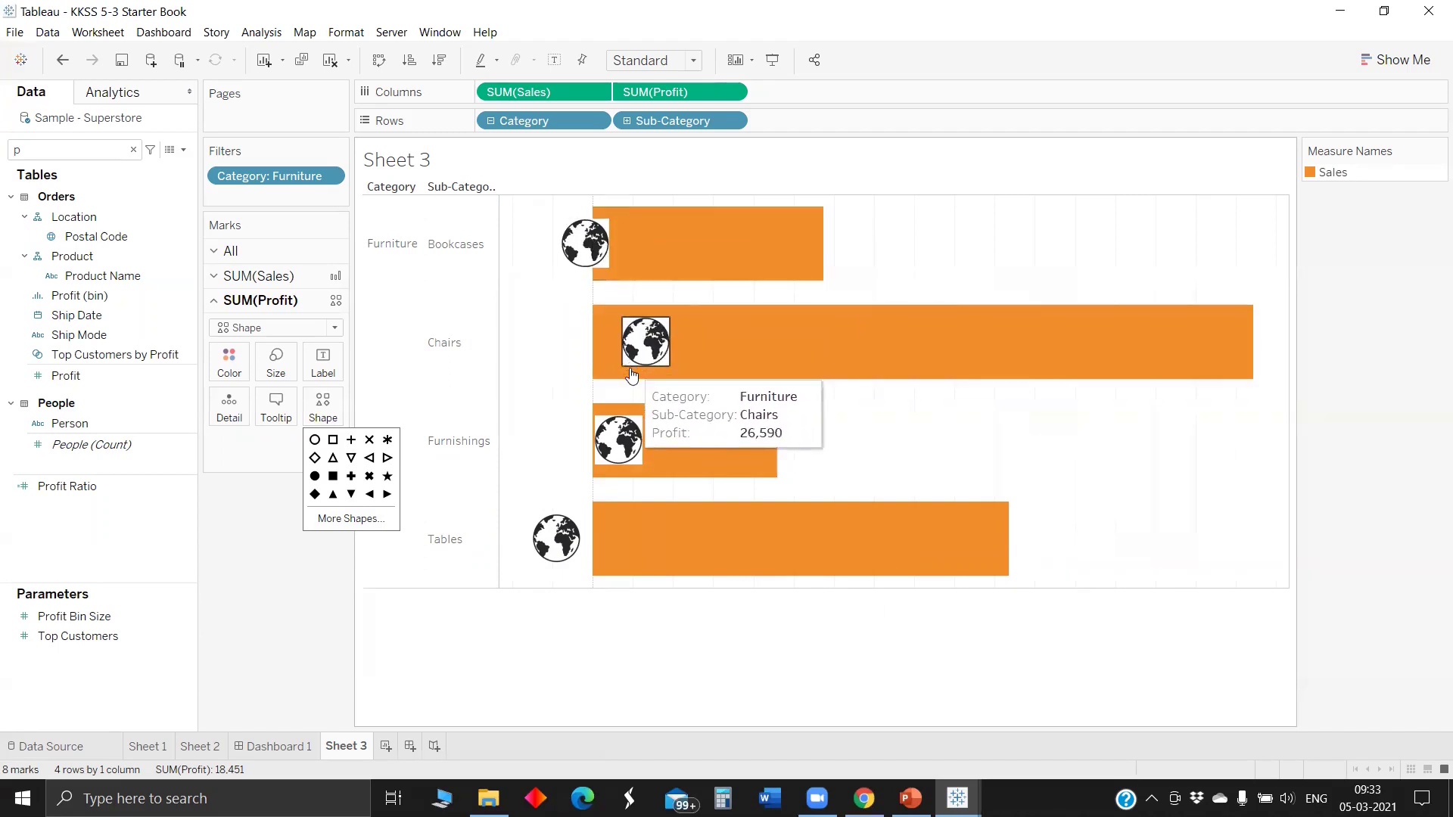
pyautogui.moveTo(640, 368)
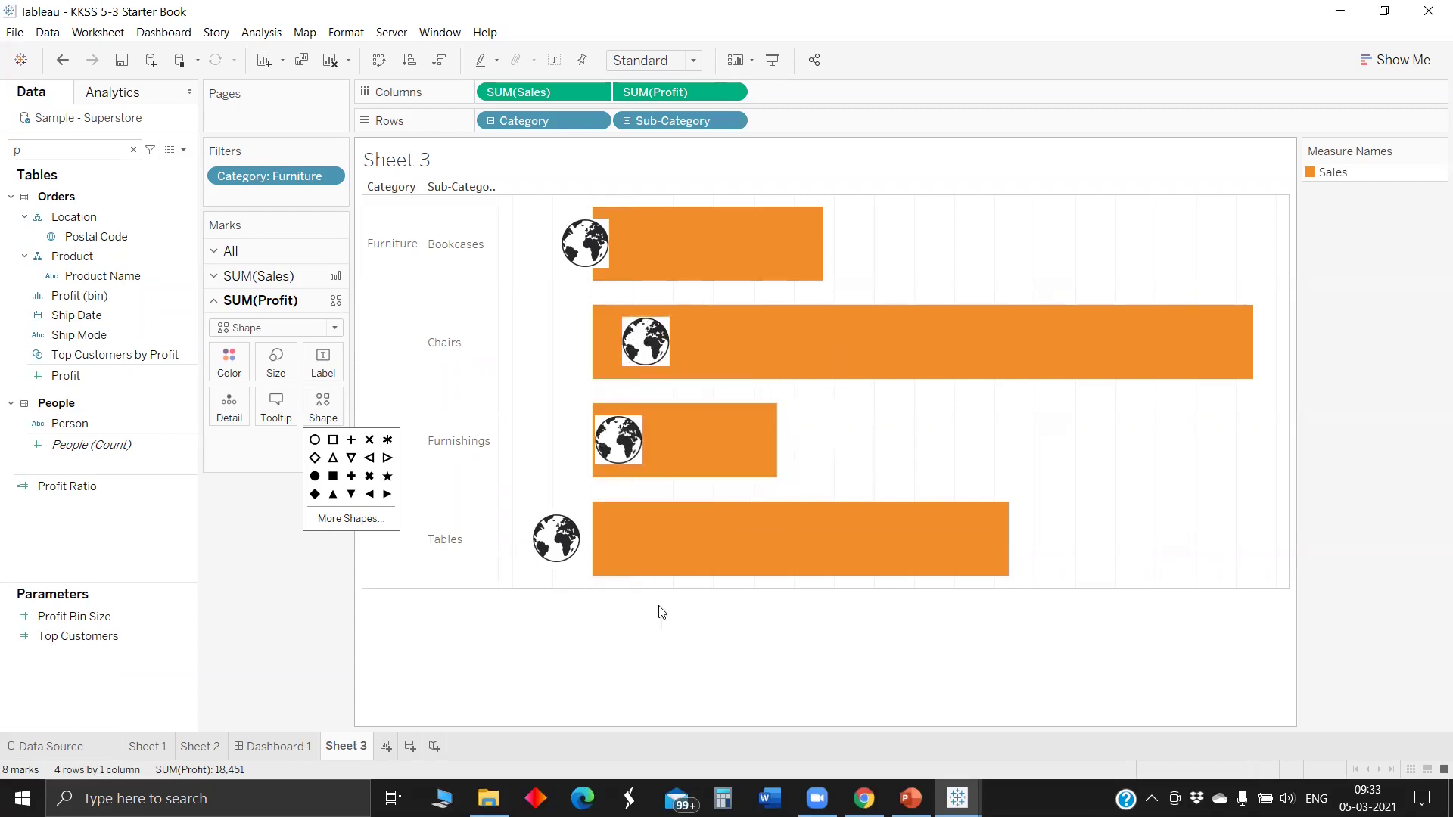
# Switch to remove.bg in the browser and start an image upload
pyautogui.moveTo(863, 799)
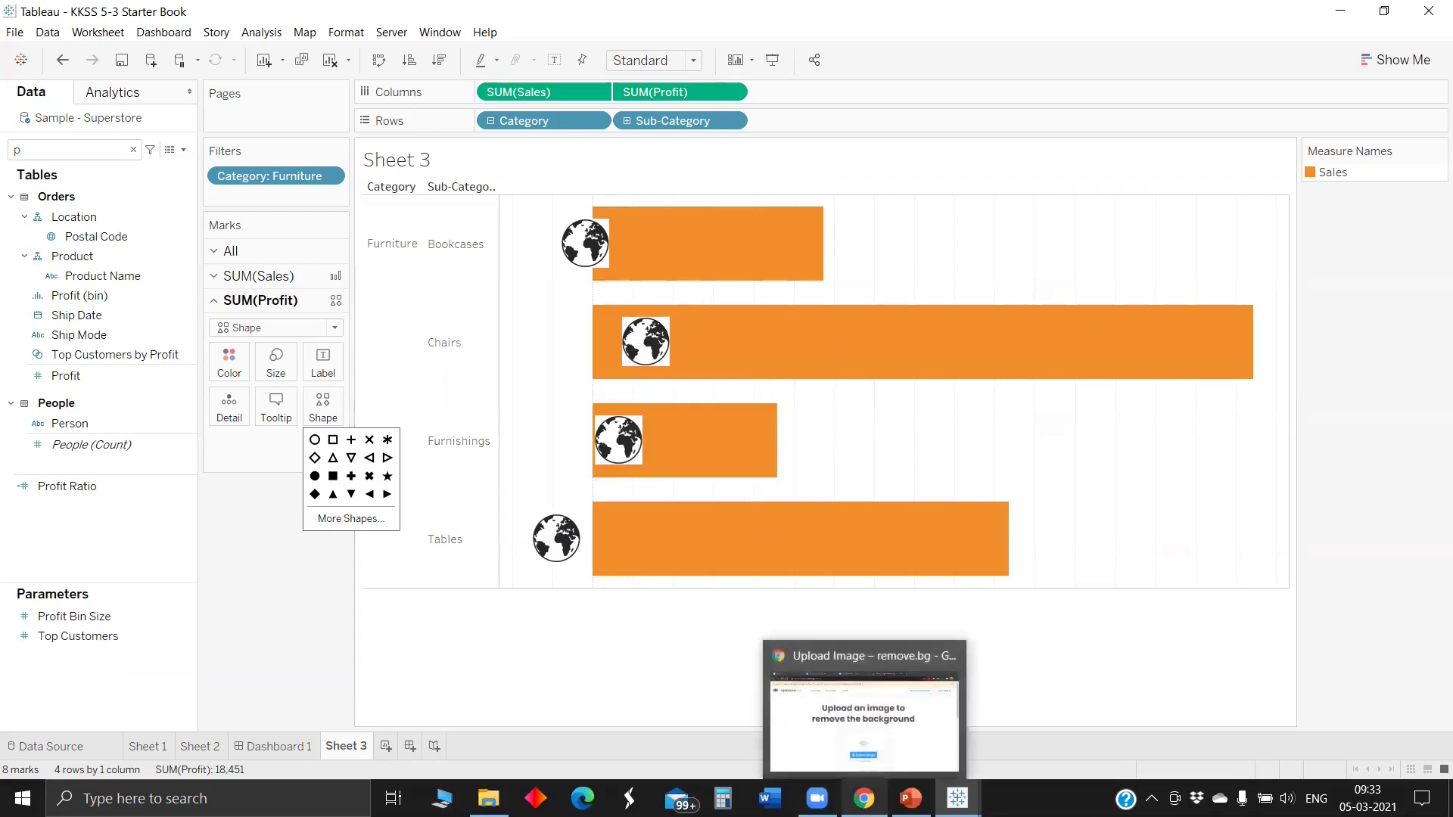
pyautogui.click(864, 799)
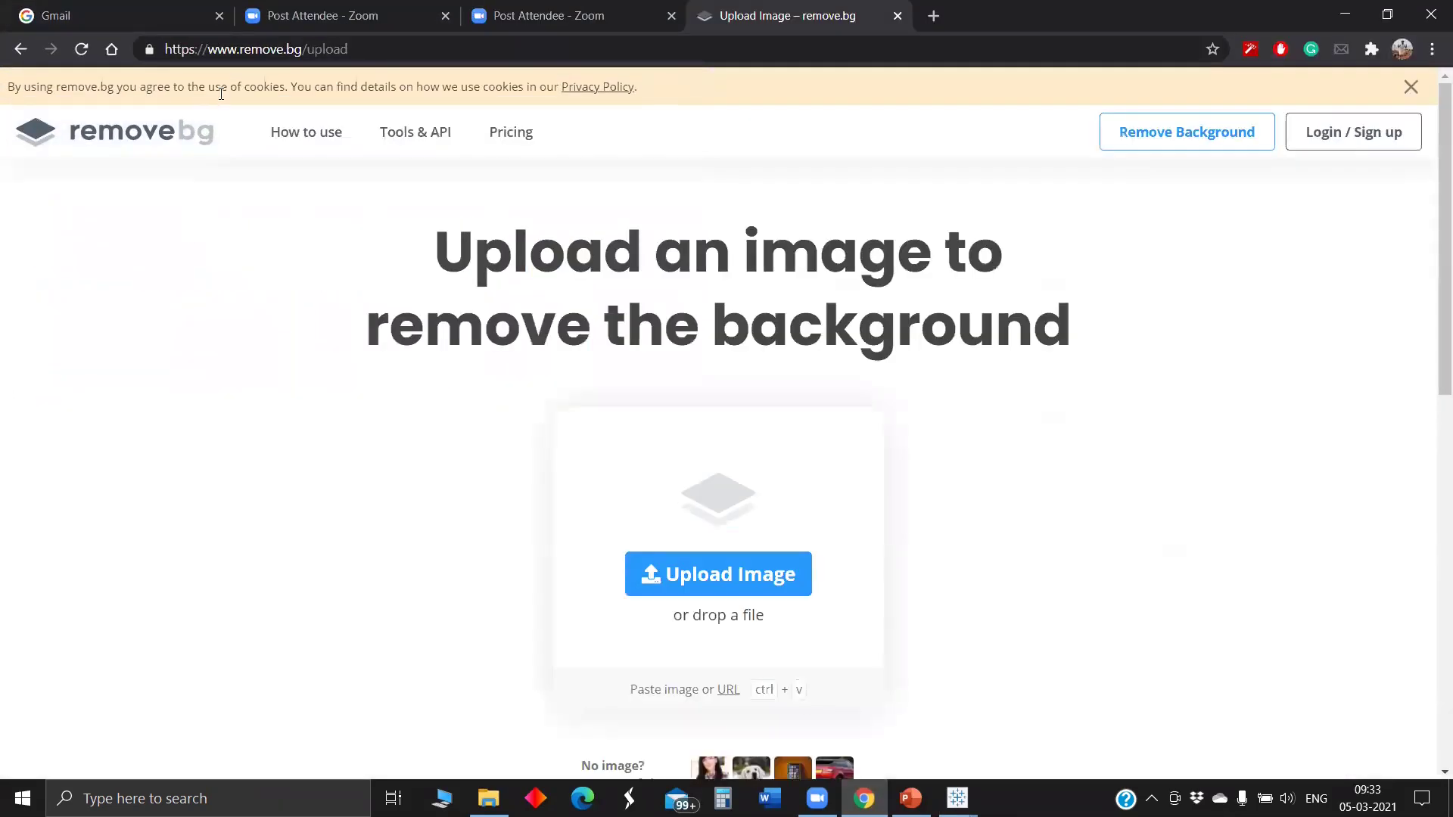
pyautogui.click(647, 567)
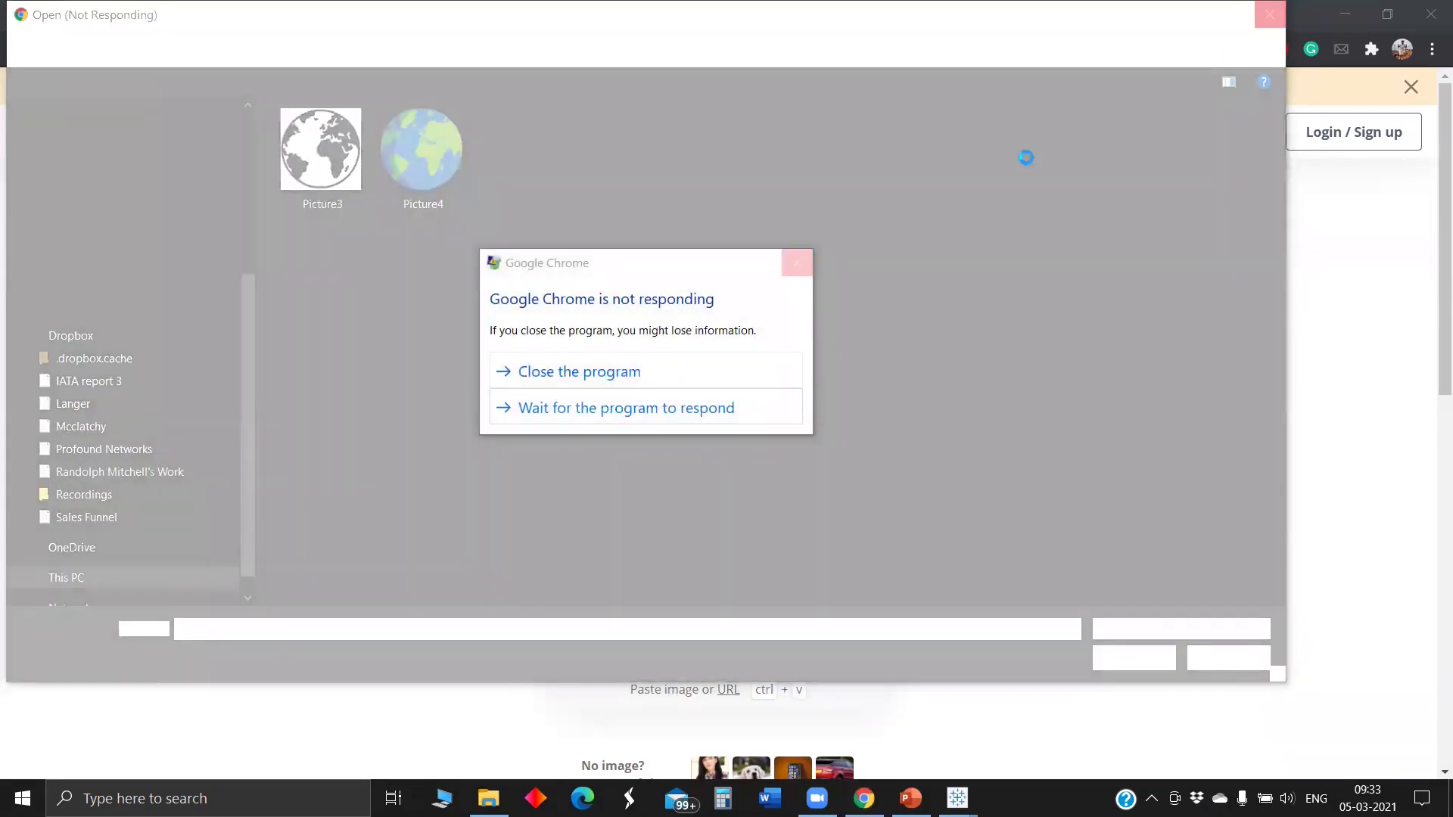
# Close the unresponsive Open dialog and return to remove.bg's upload page
pyautogui.click(587, 412)
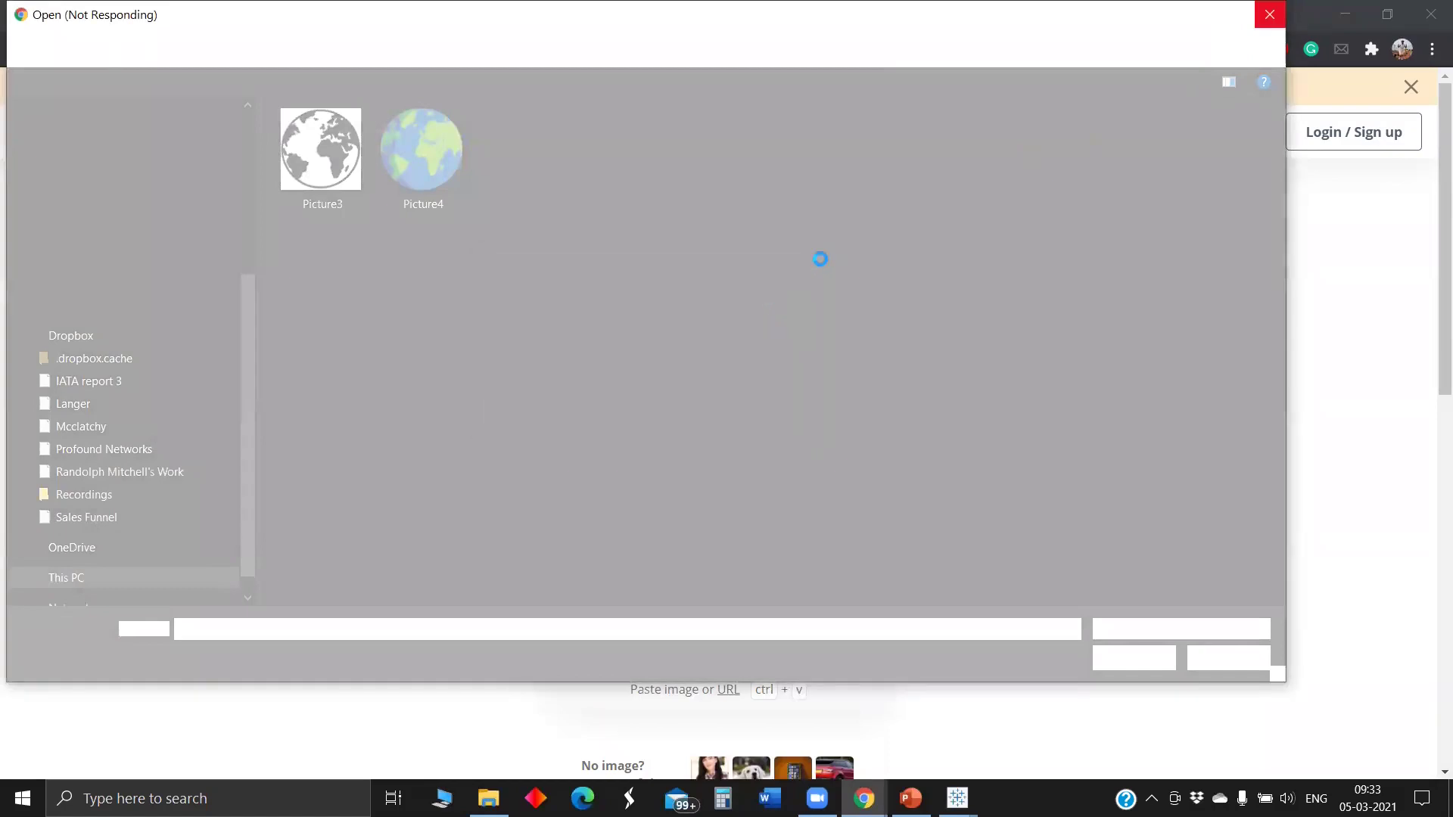
pyautogui.click(1270, 16)
pyautogui.click(579, 371)
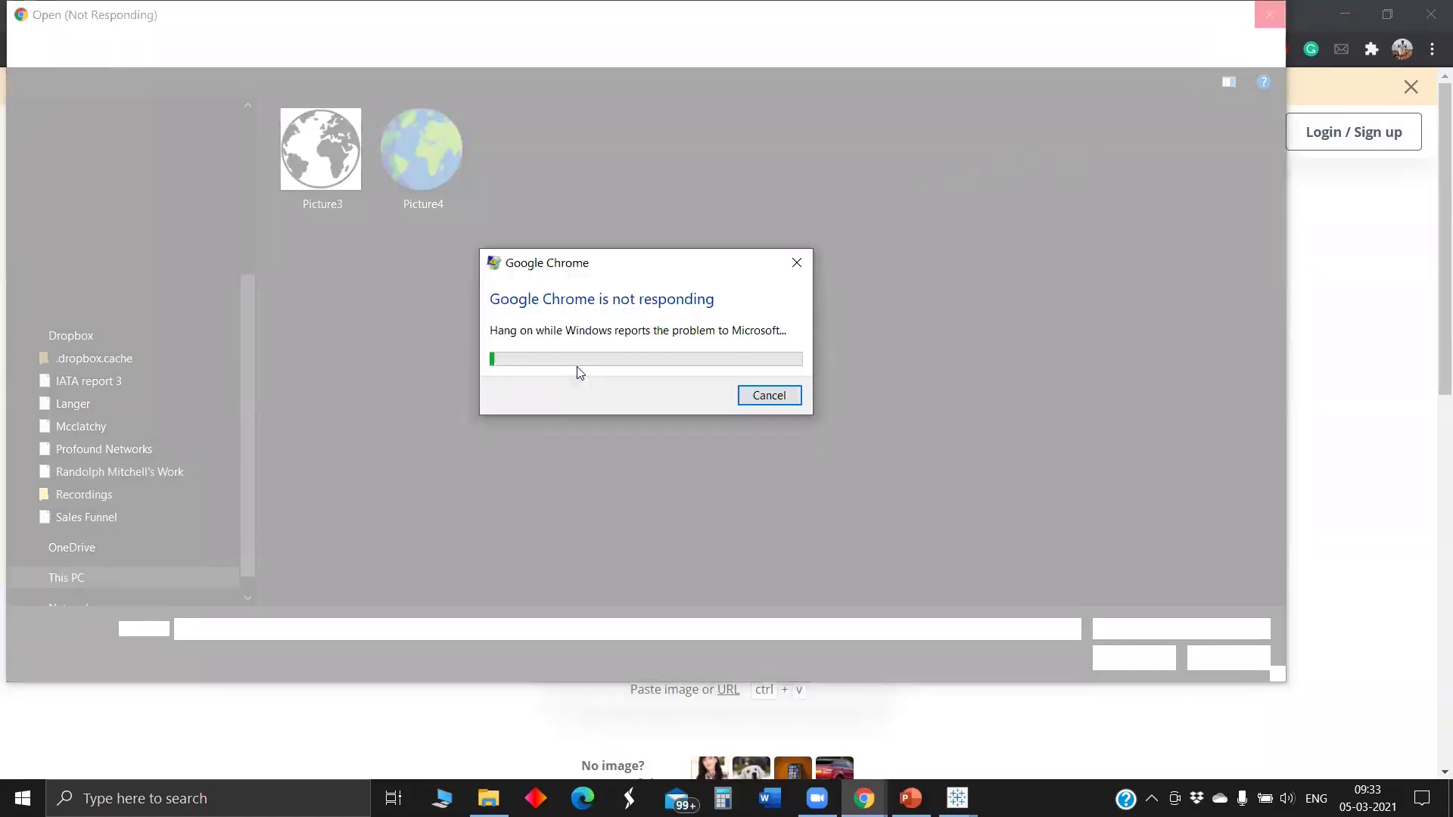
pyautogui.click(766, 396)
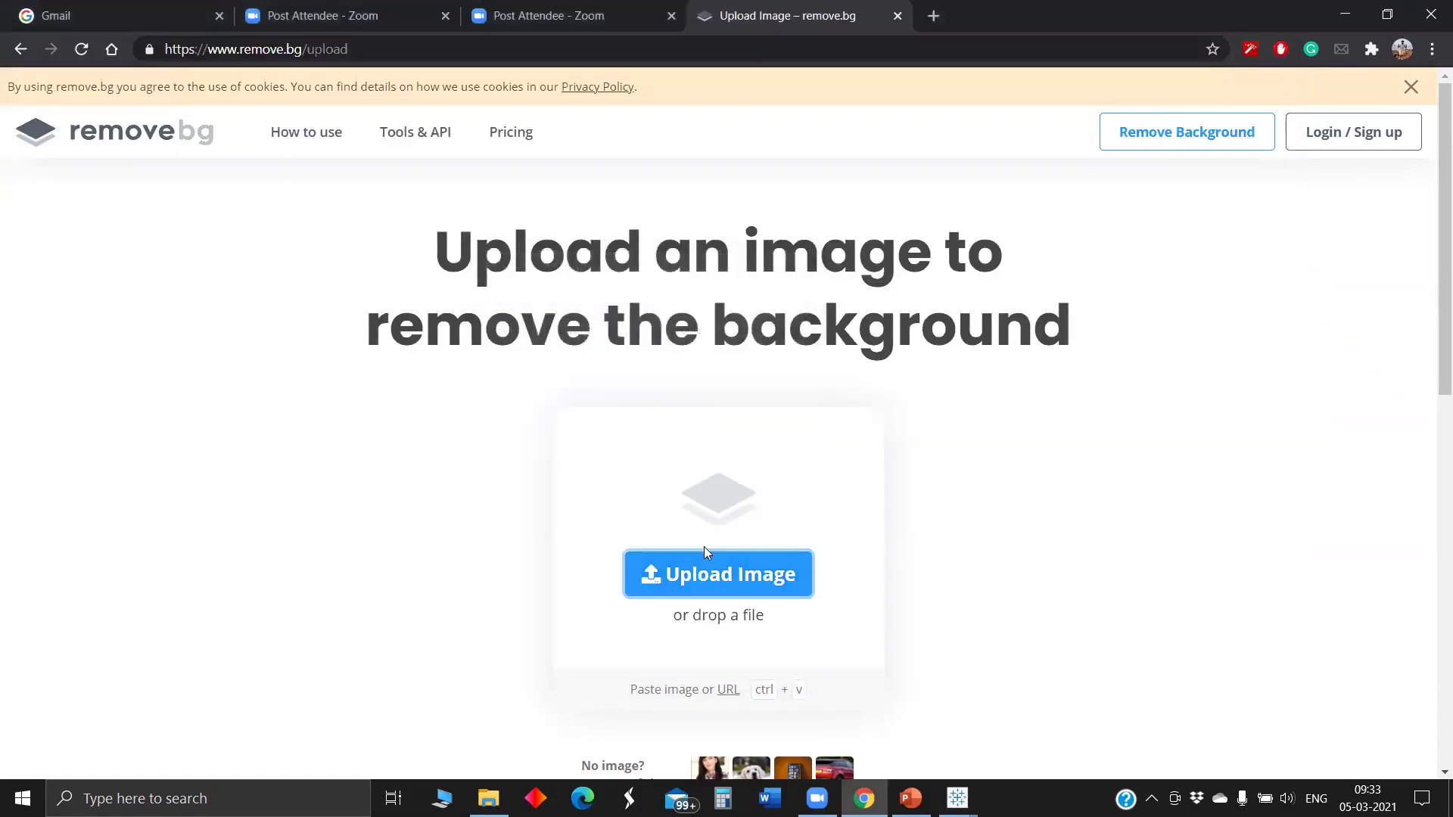
pyautogui.scroll(-4, 715, 557)
pyautogui.scroll(4, 719, 560)
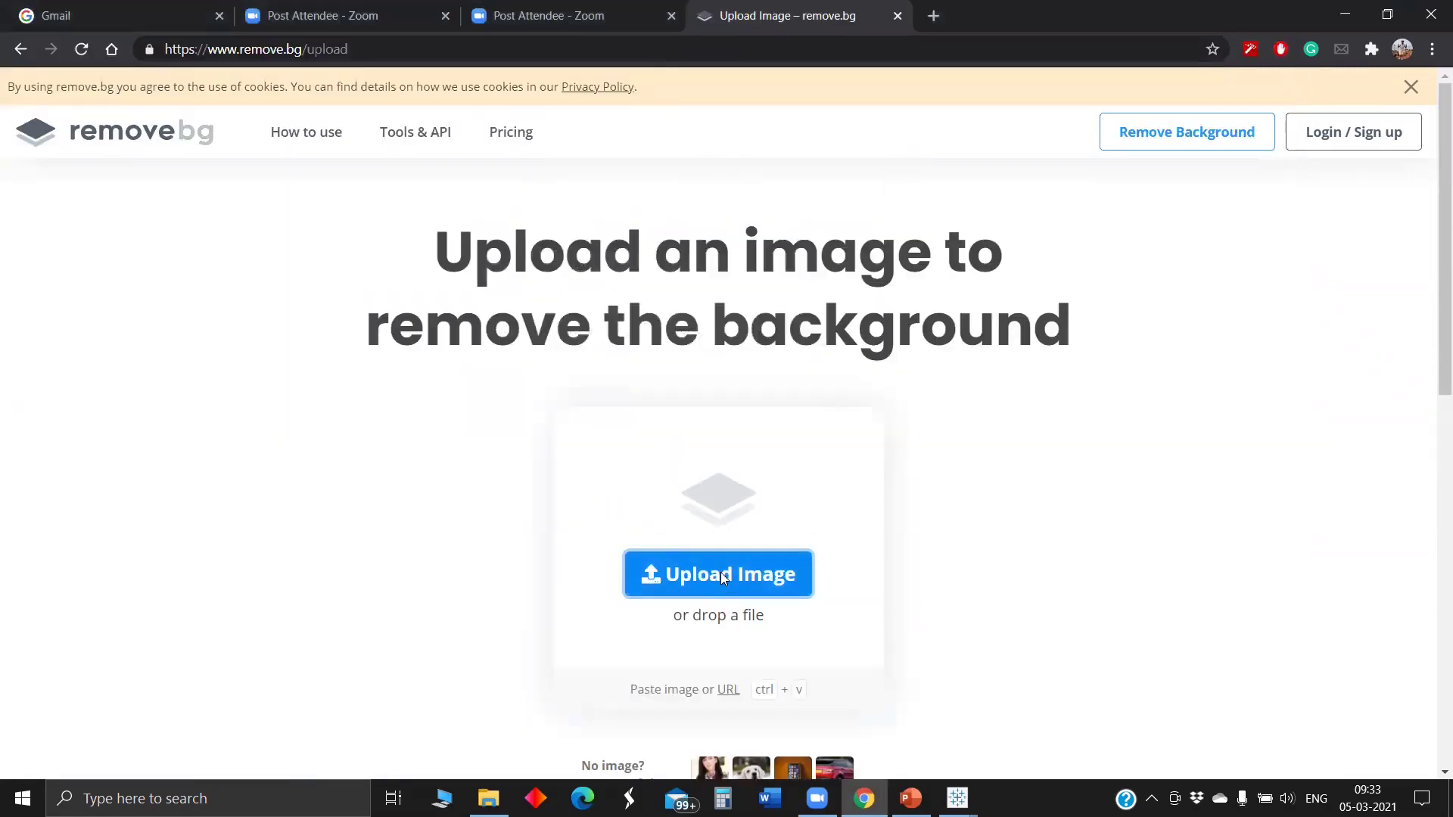
# Upload Picture3 to remove.bg and show the downloaded background-free globe PNG in Downloads
pyautogui.click(725, 578)
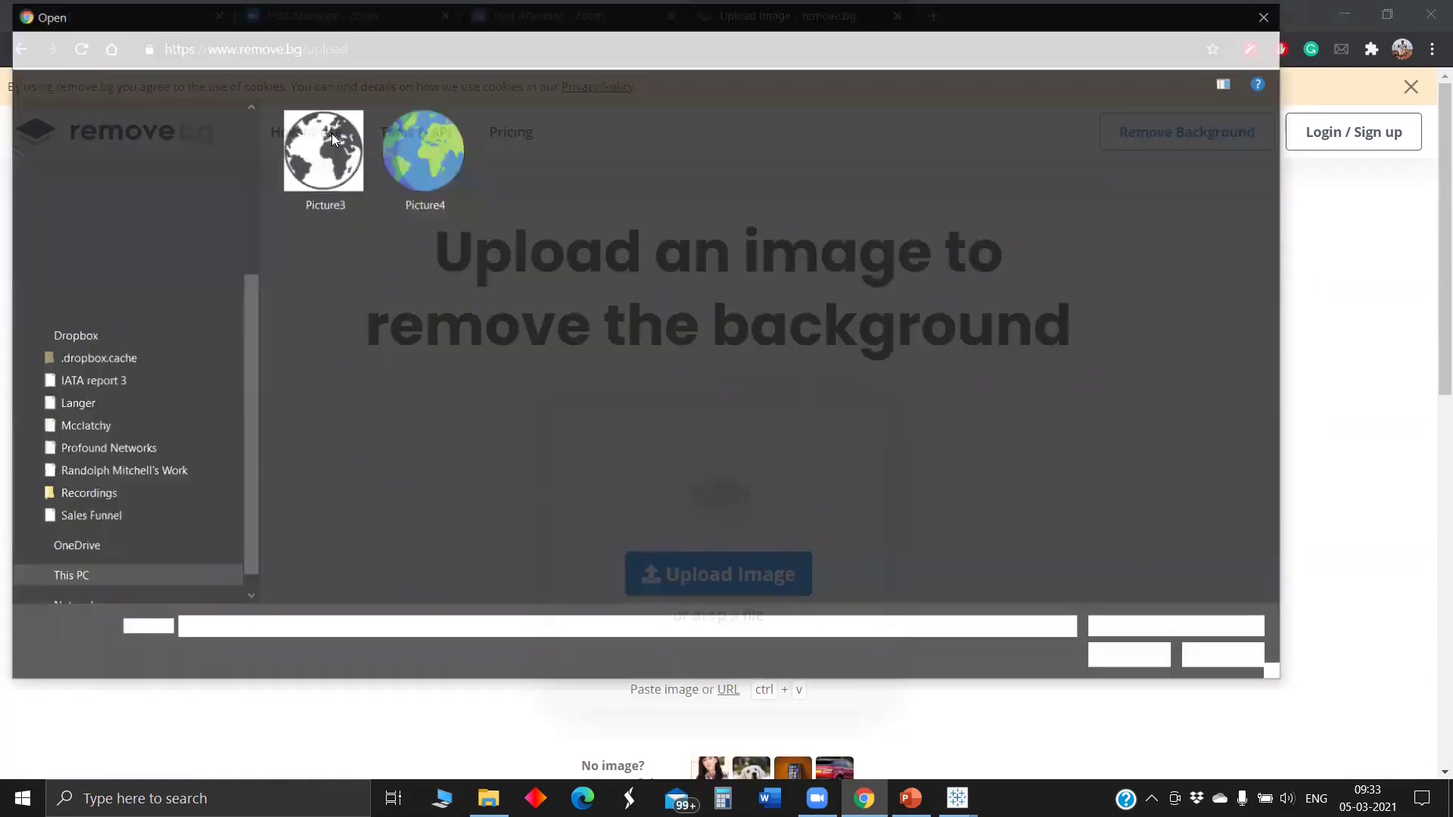
pyautogui.click(330, 138)
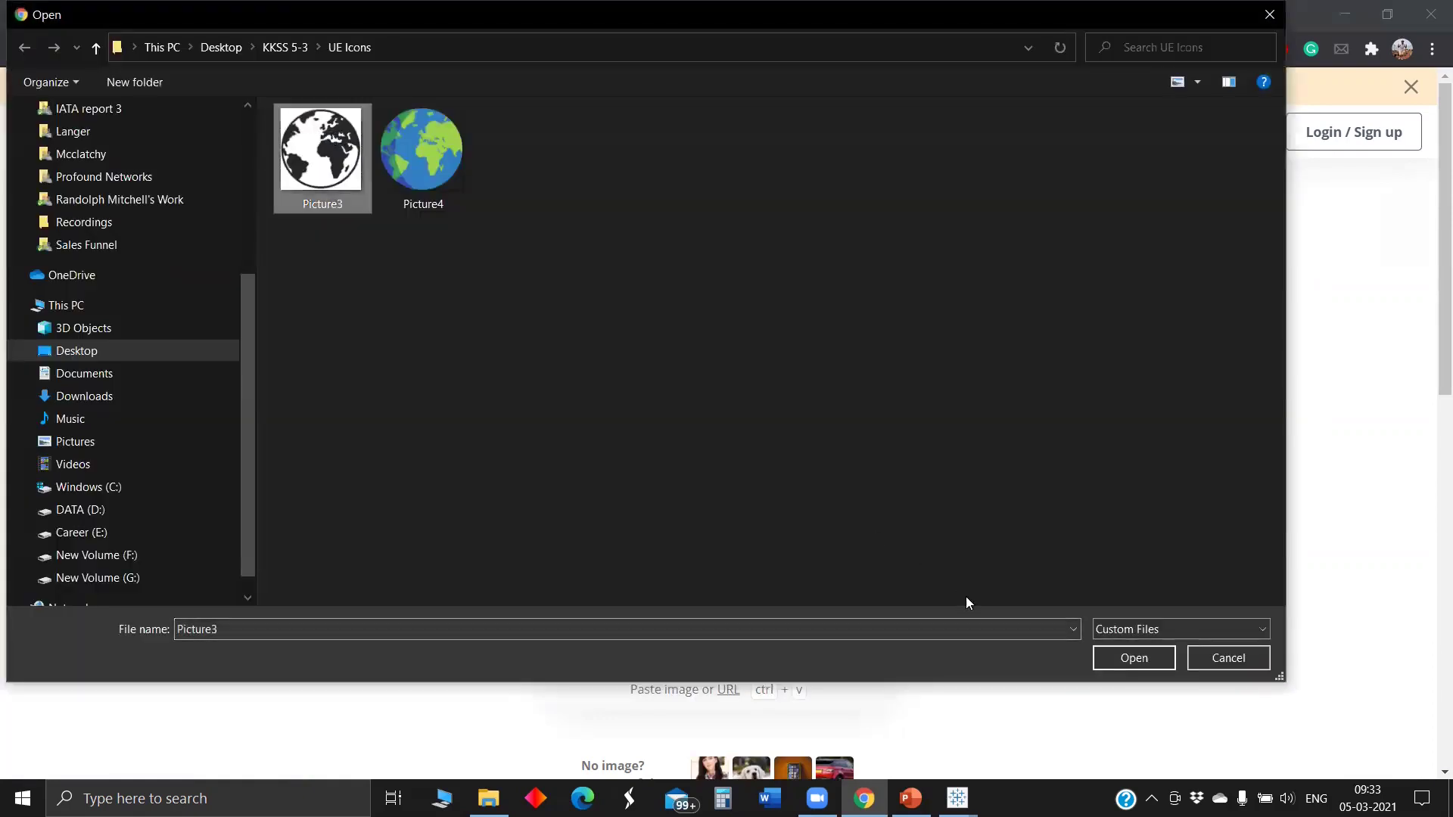
pyautogui.click(1098, 649)
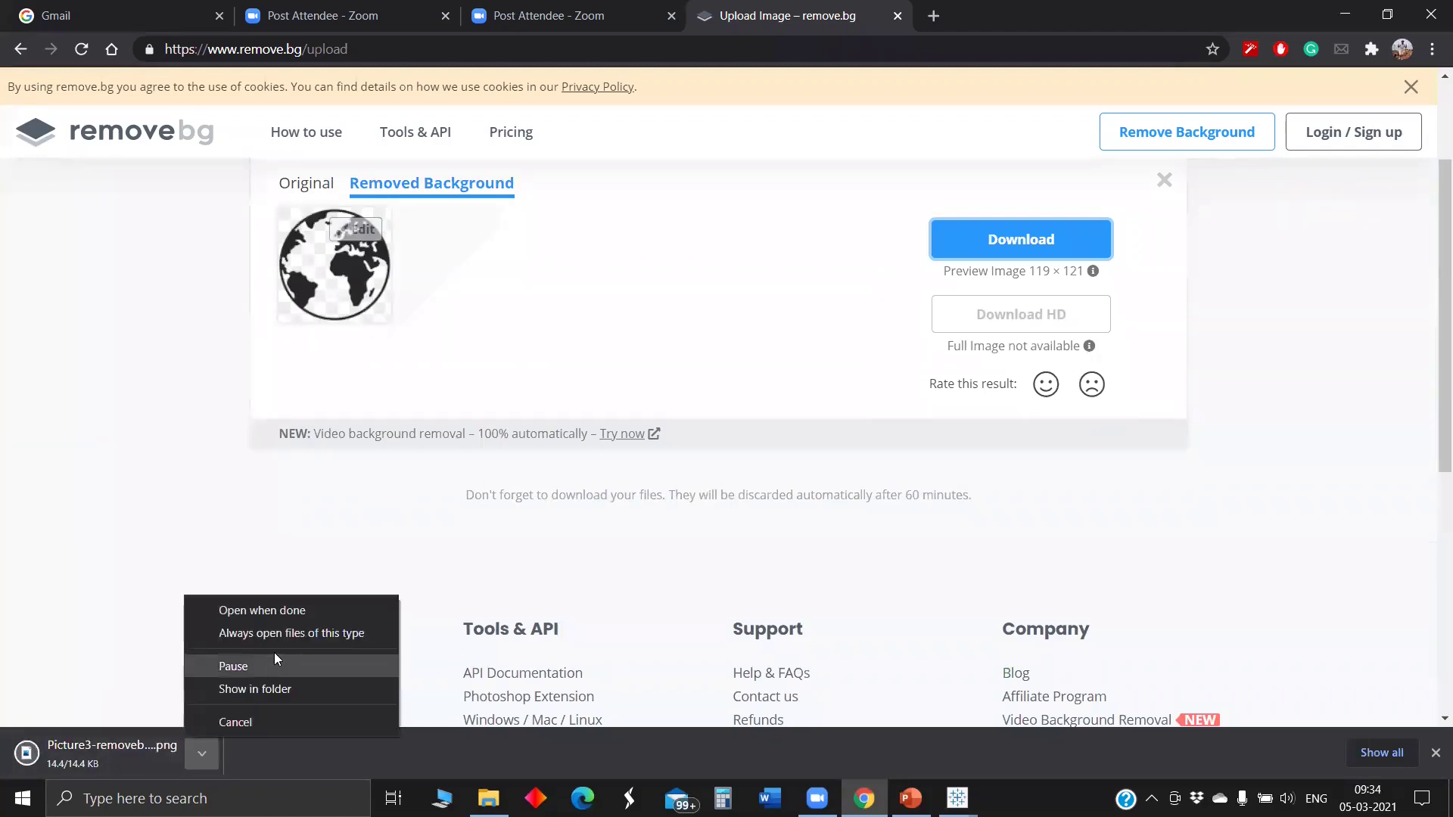
pyautogui.click(295, 686)
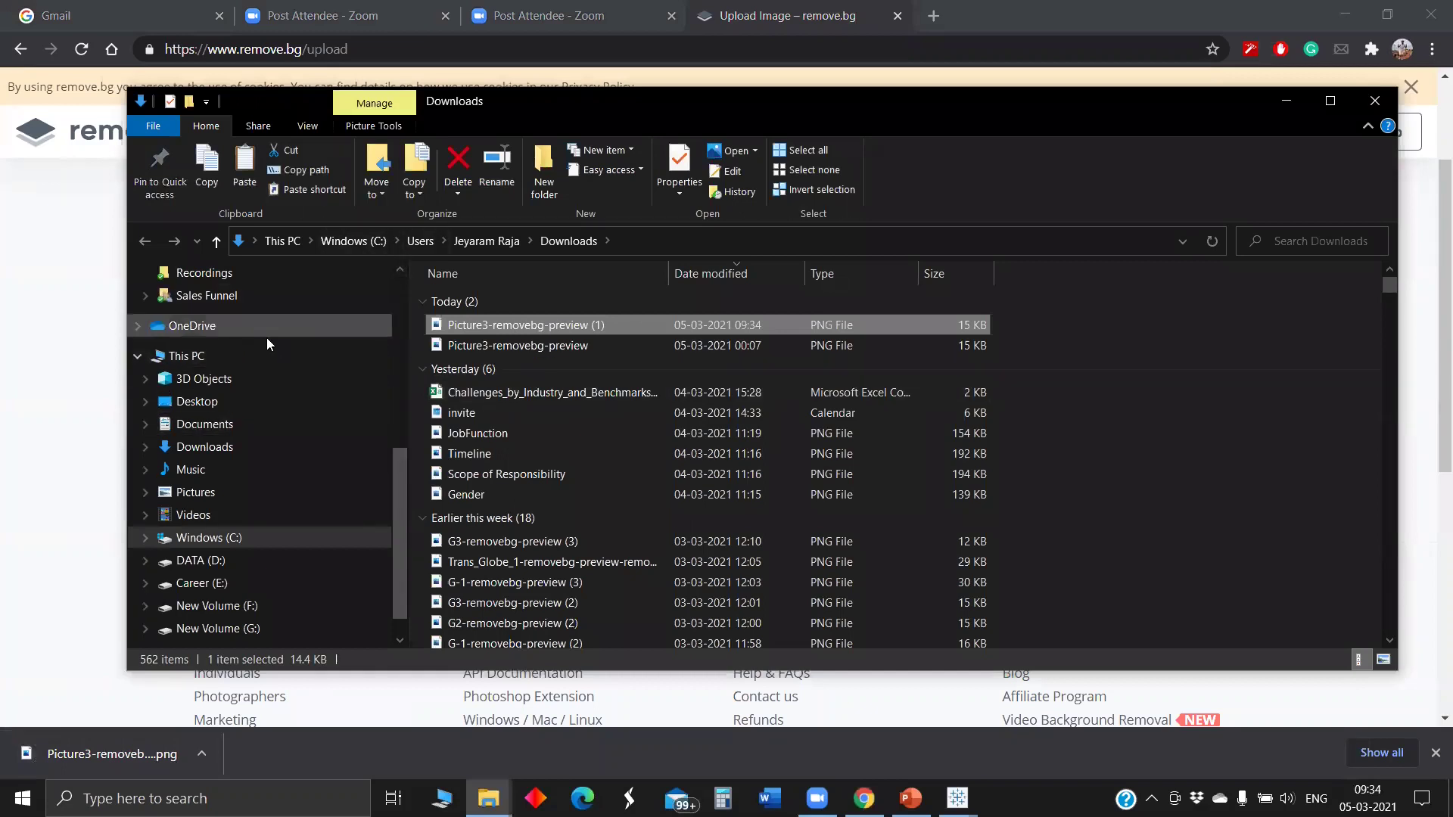
# Paste Picture3-removebg-preview (1) PNG into Documents > My Tableau Repository > Shapes > KKSS EI
pyautogui.scroll(6, 397, 459)
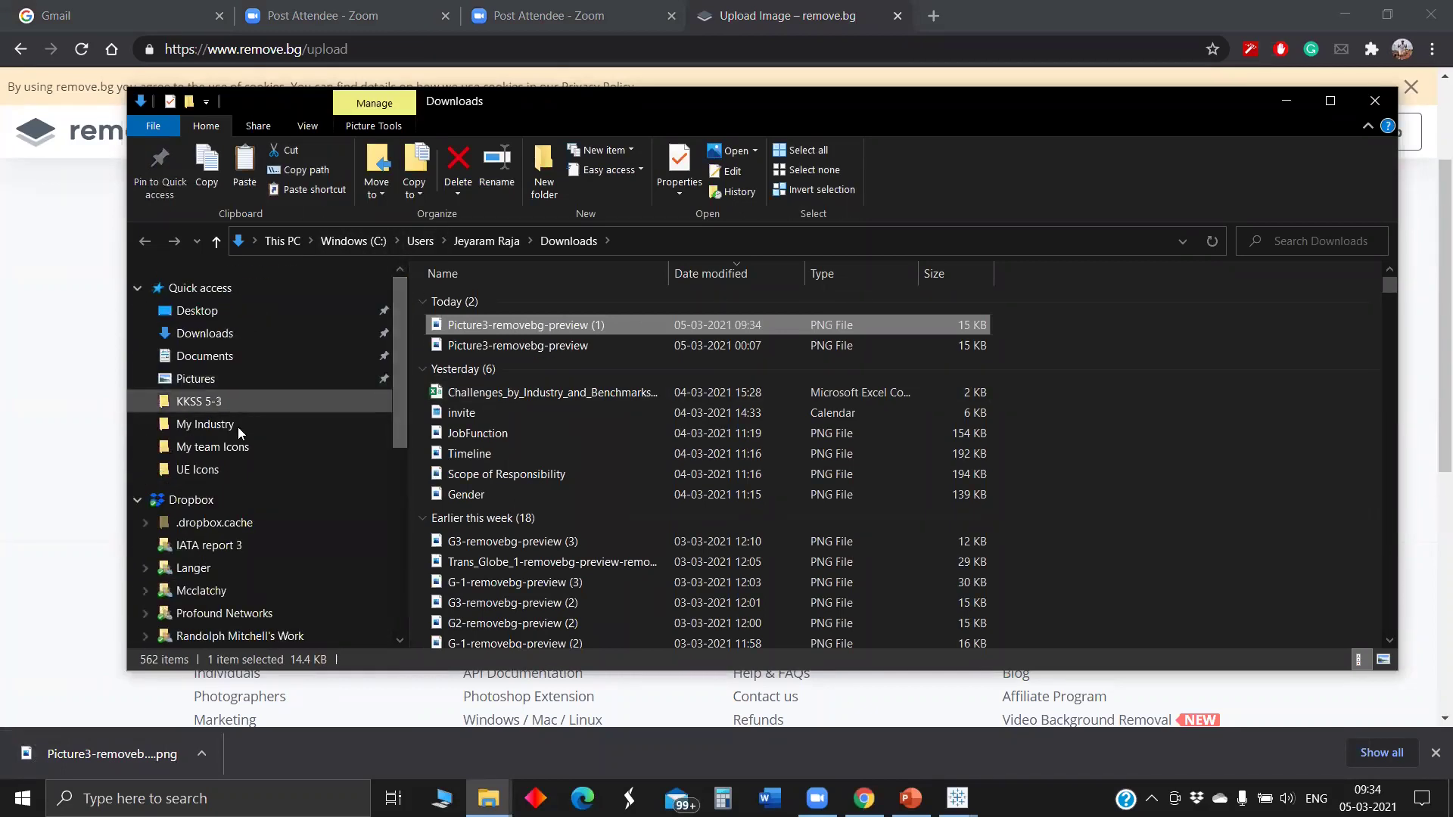
pyautogui.click(238, 424)
pyautogui.click(463, 242)
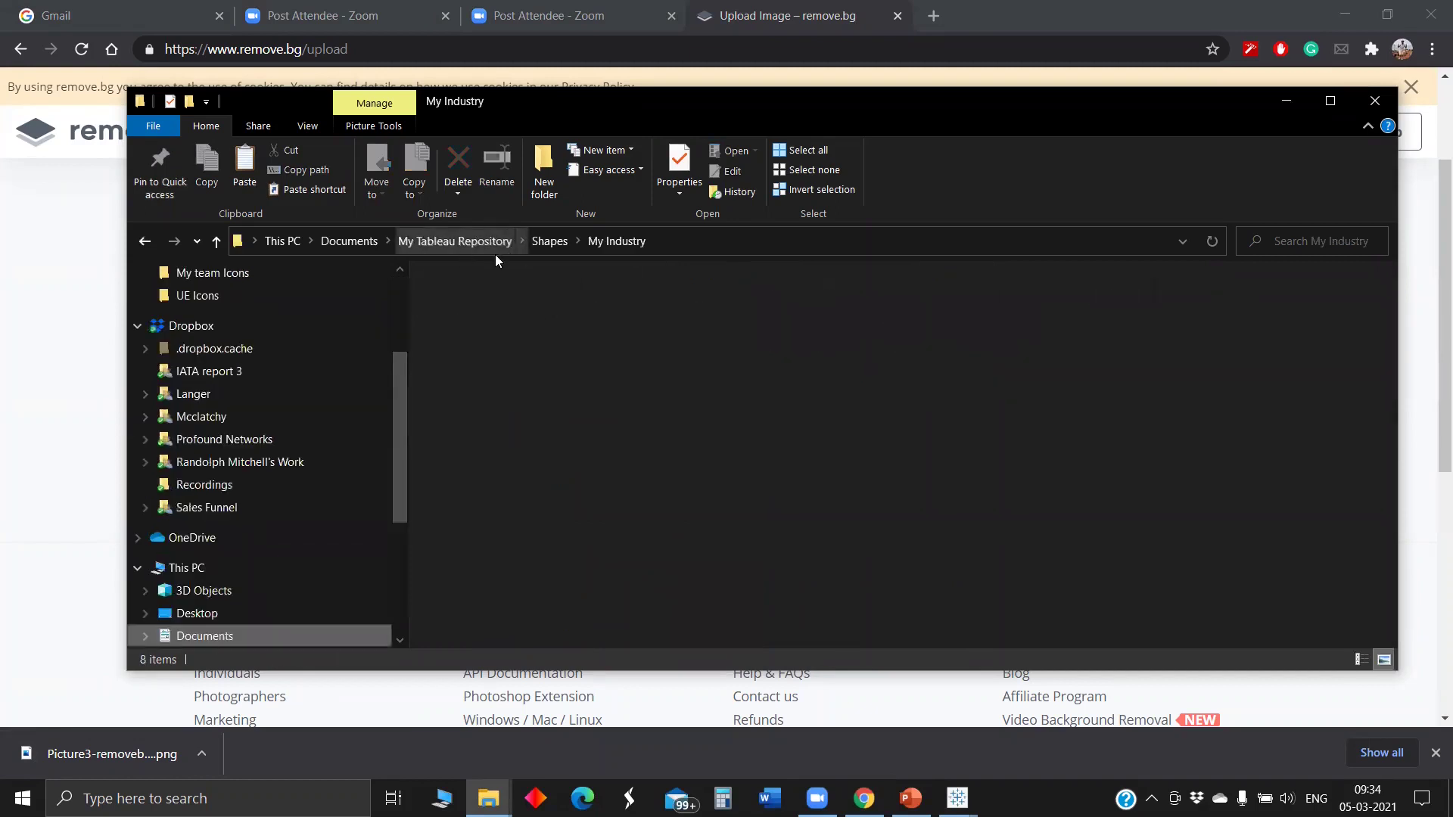
pyautogui.doubleClick(505, 446)
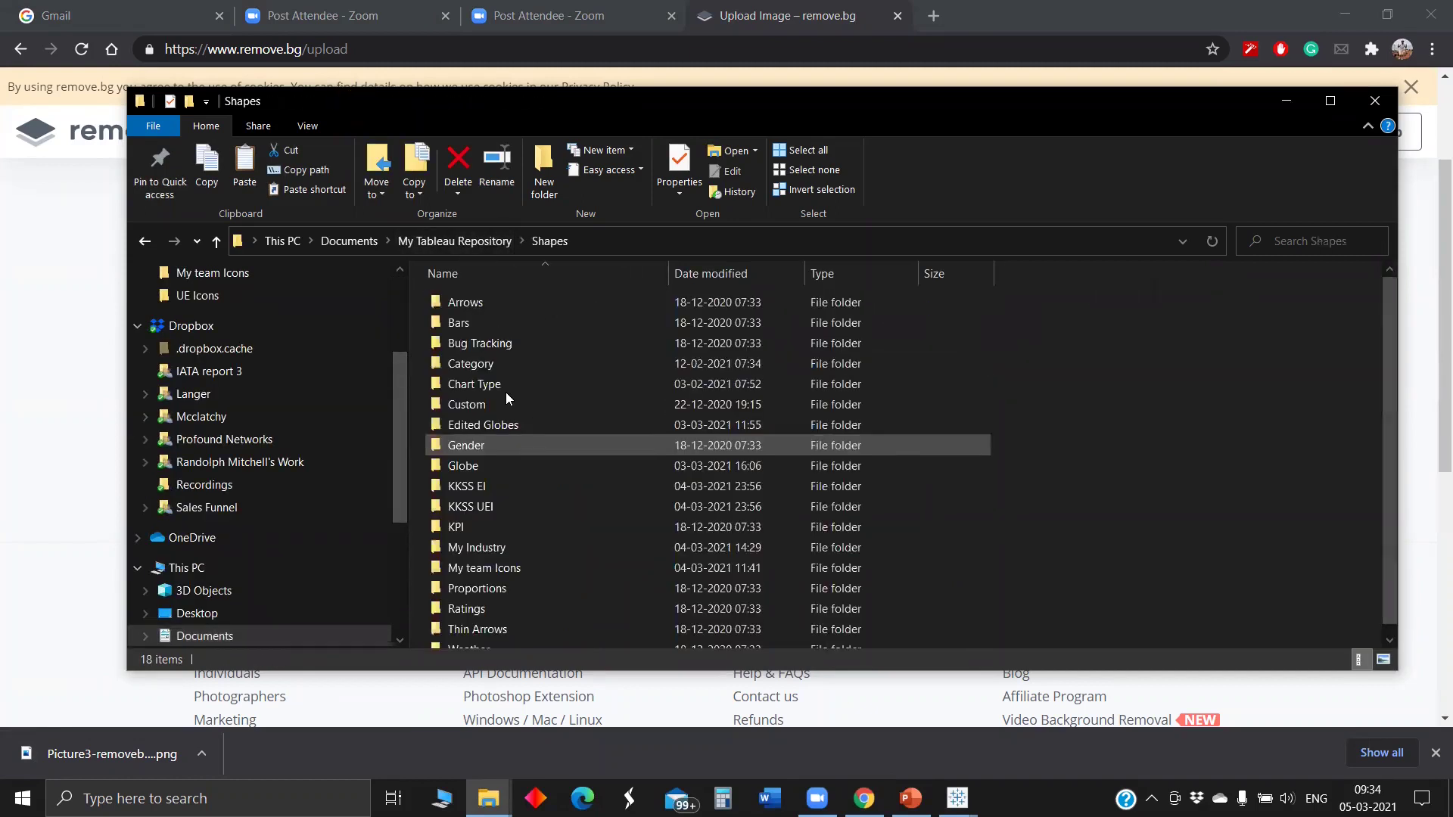
pyautogui.doubleClick(522, 474)
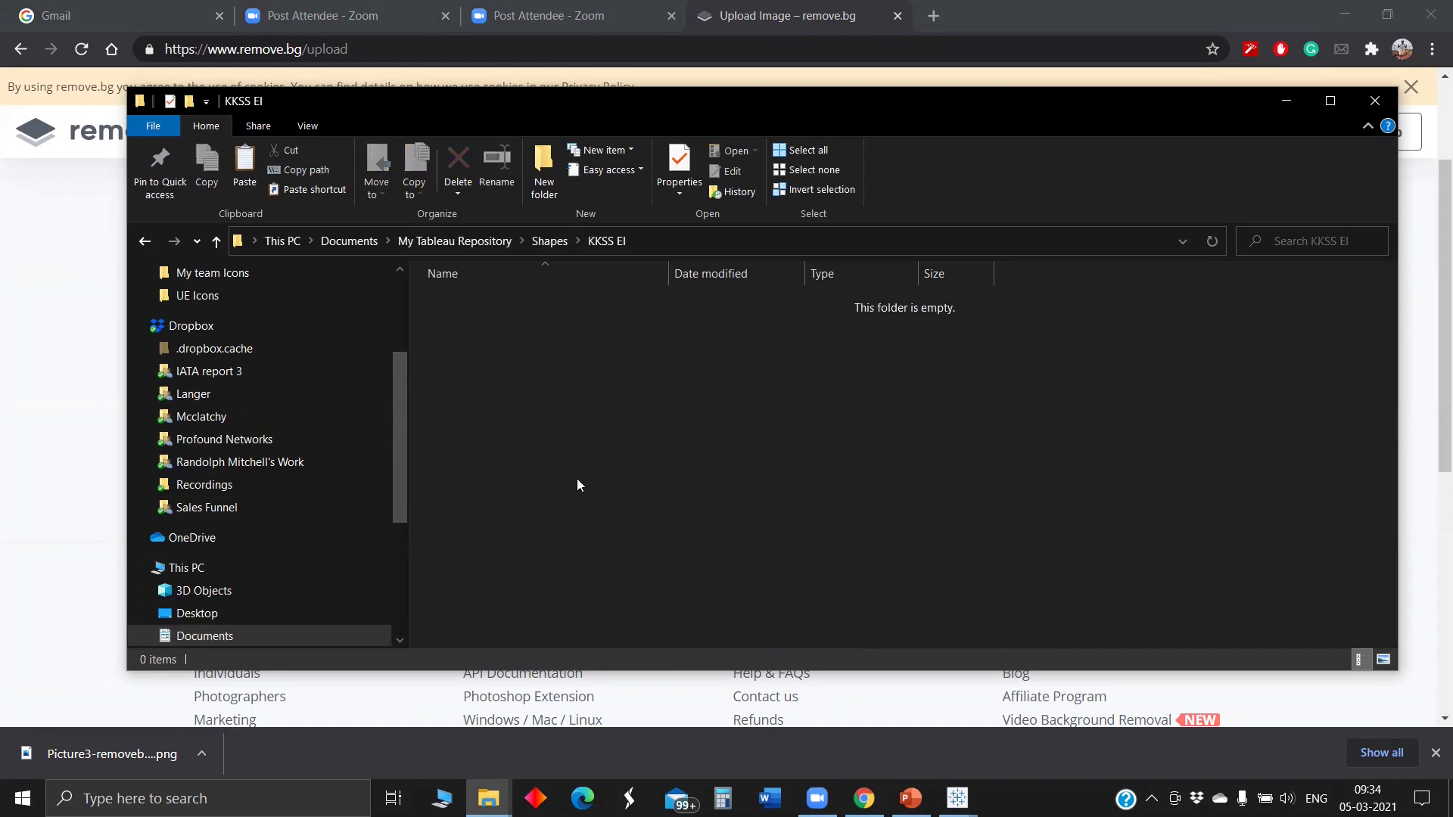
pyautogui.hotkey('ctrl', 'v')
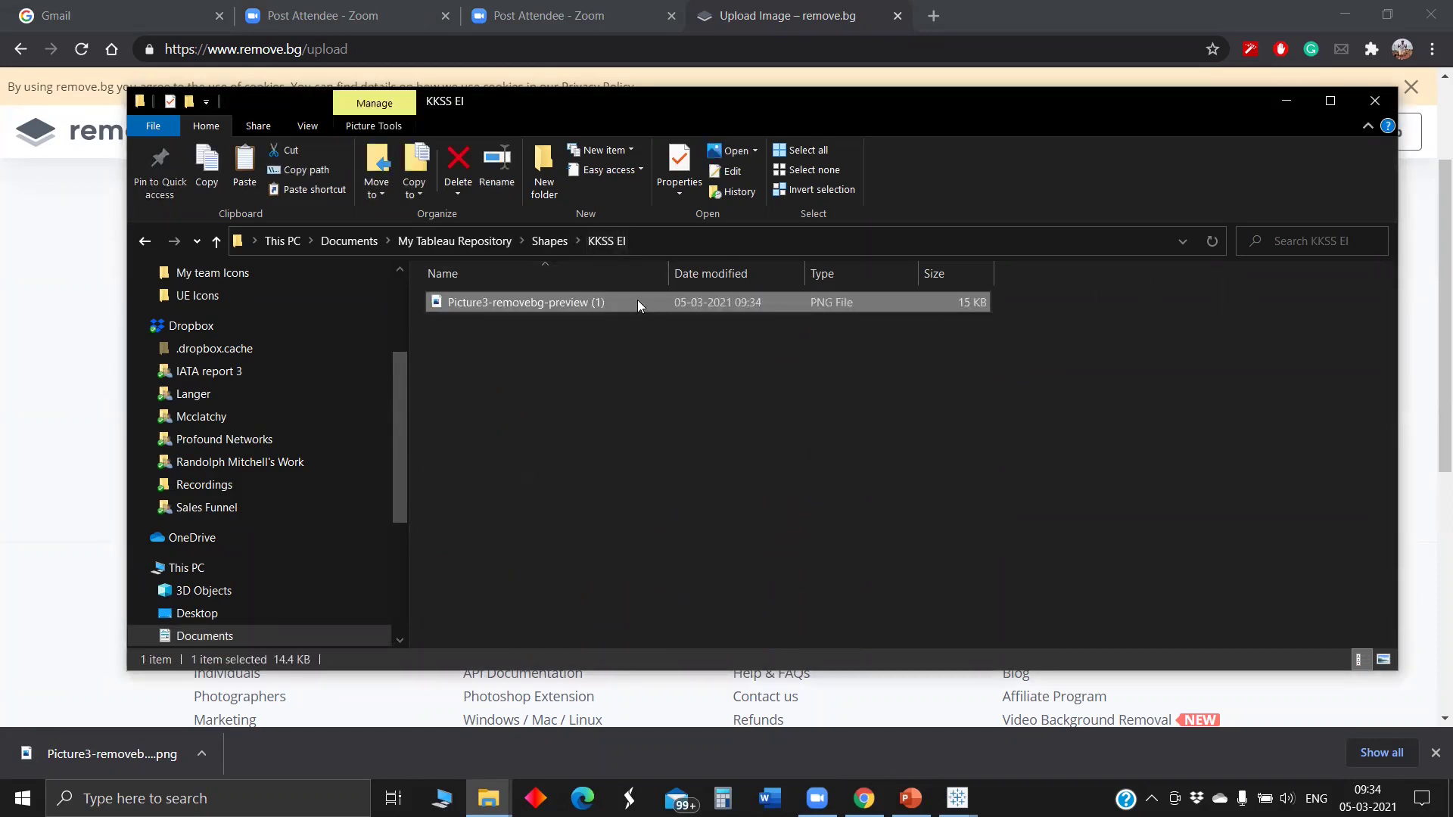
pyautogui.click(621, 401)
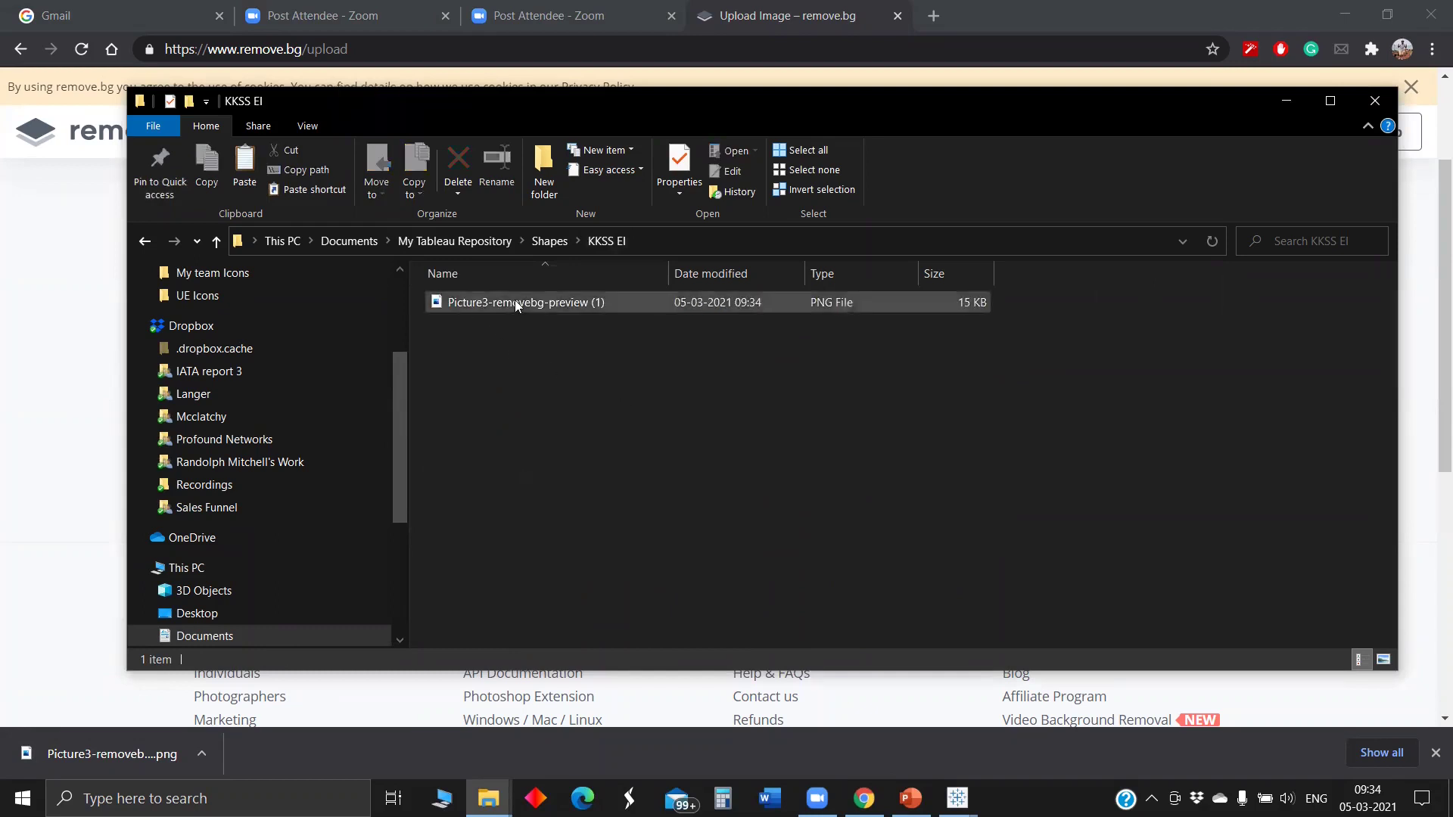
# Back in Tableau, open More Shapes for the profit marks and reload shapes from the repository
pyautogui.click(1282, 101)
pyautogui.click(1345, 15)
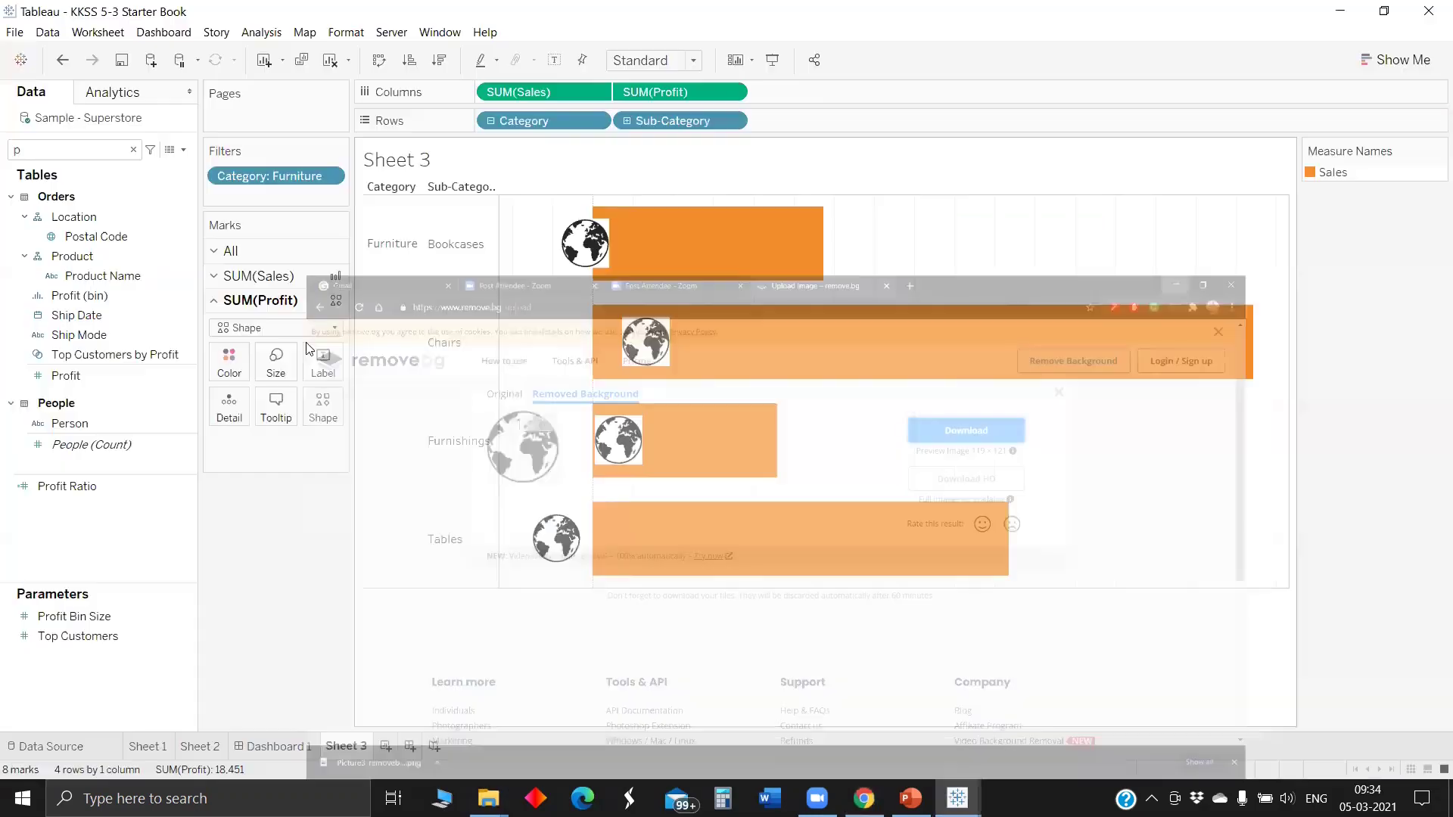
pyautogui.click(323, 405)
pyautogui.click(351, 519)
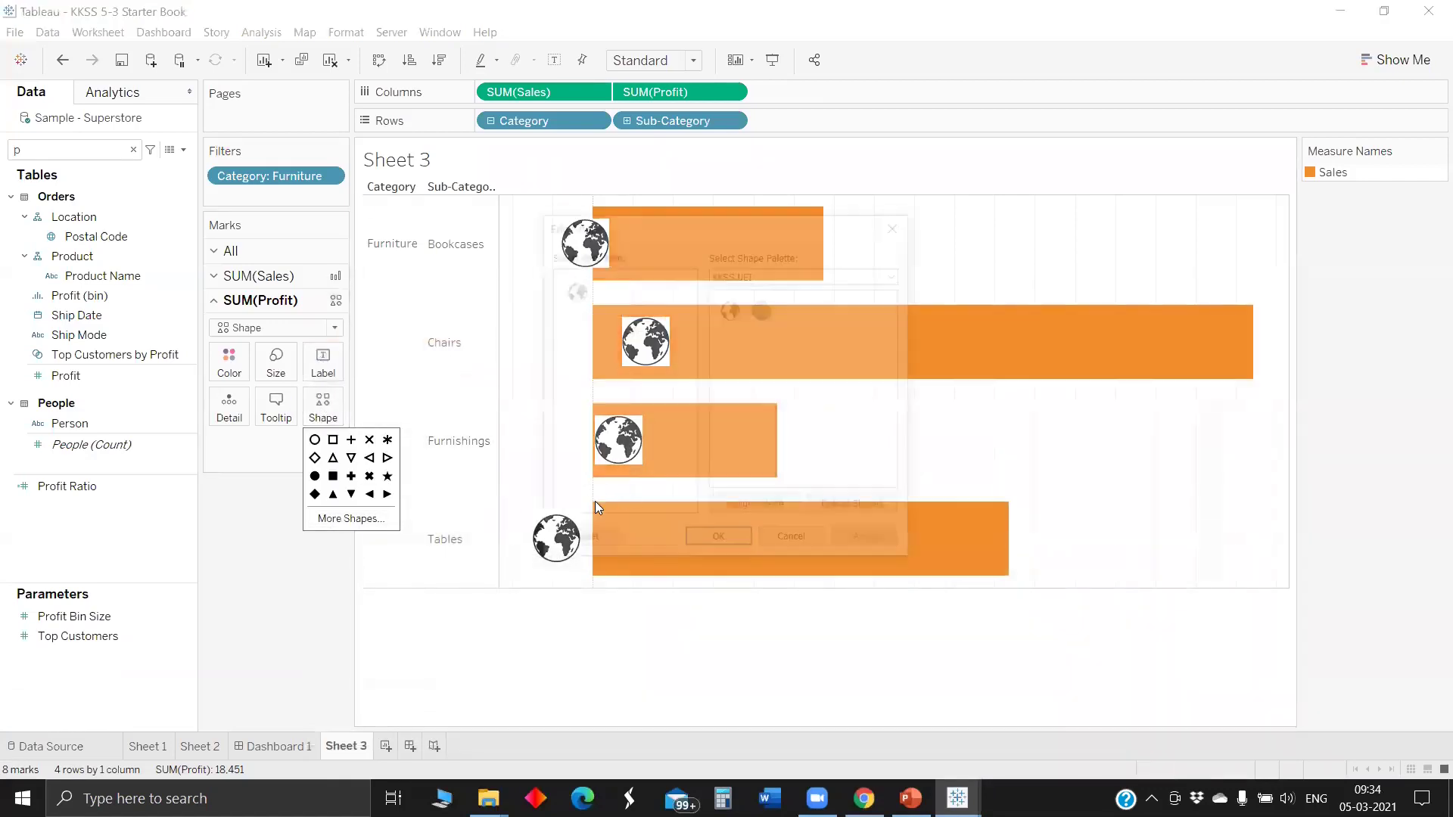
pyautogui.click(802, 274)
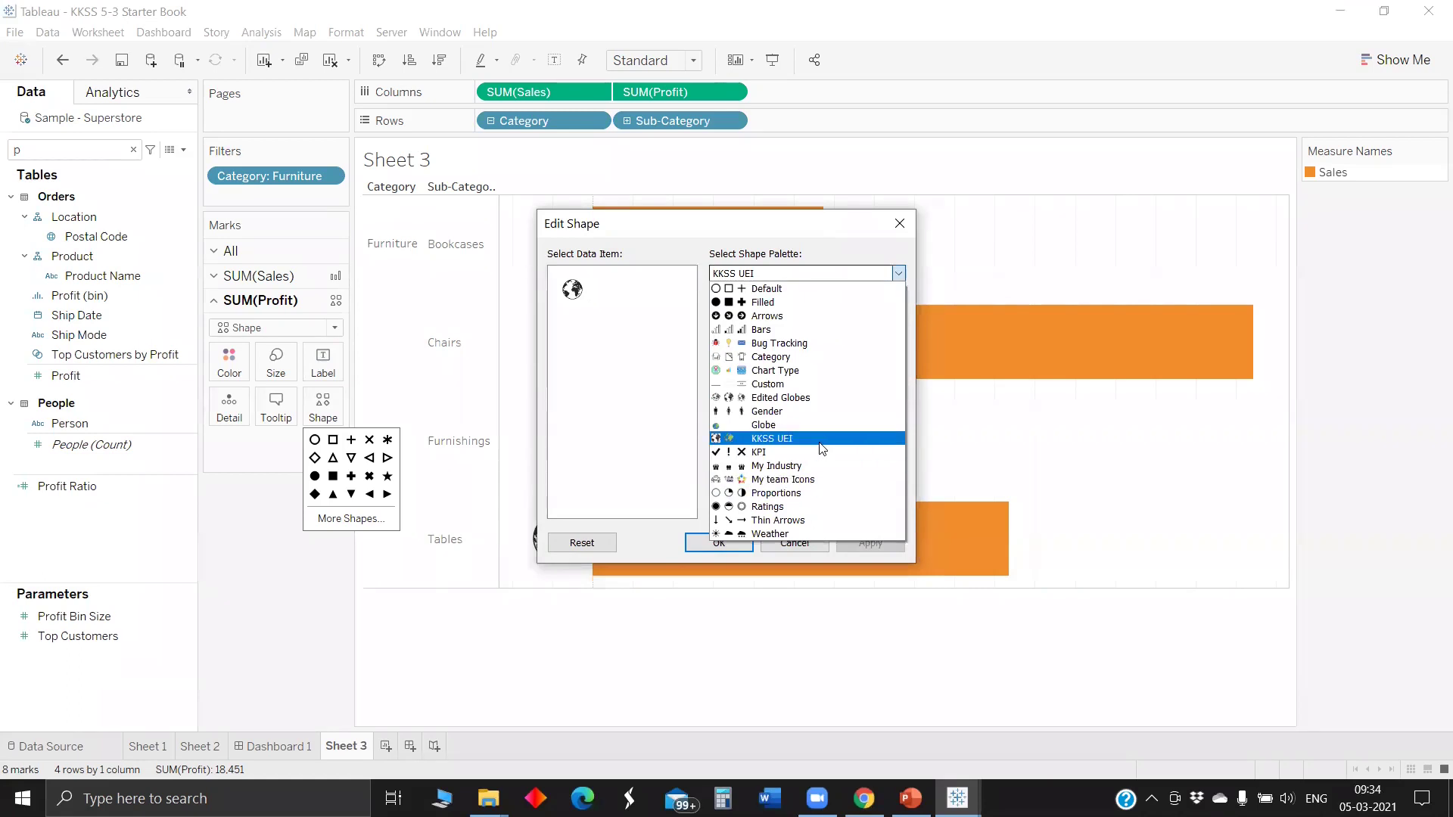
pyautogui.click(638, 423)
pyautogui.click(858, 509)
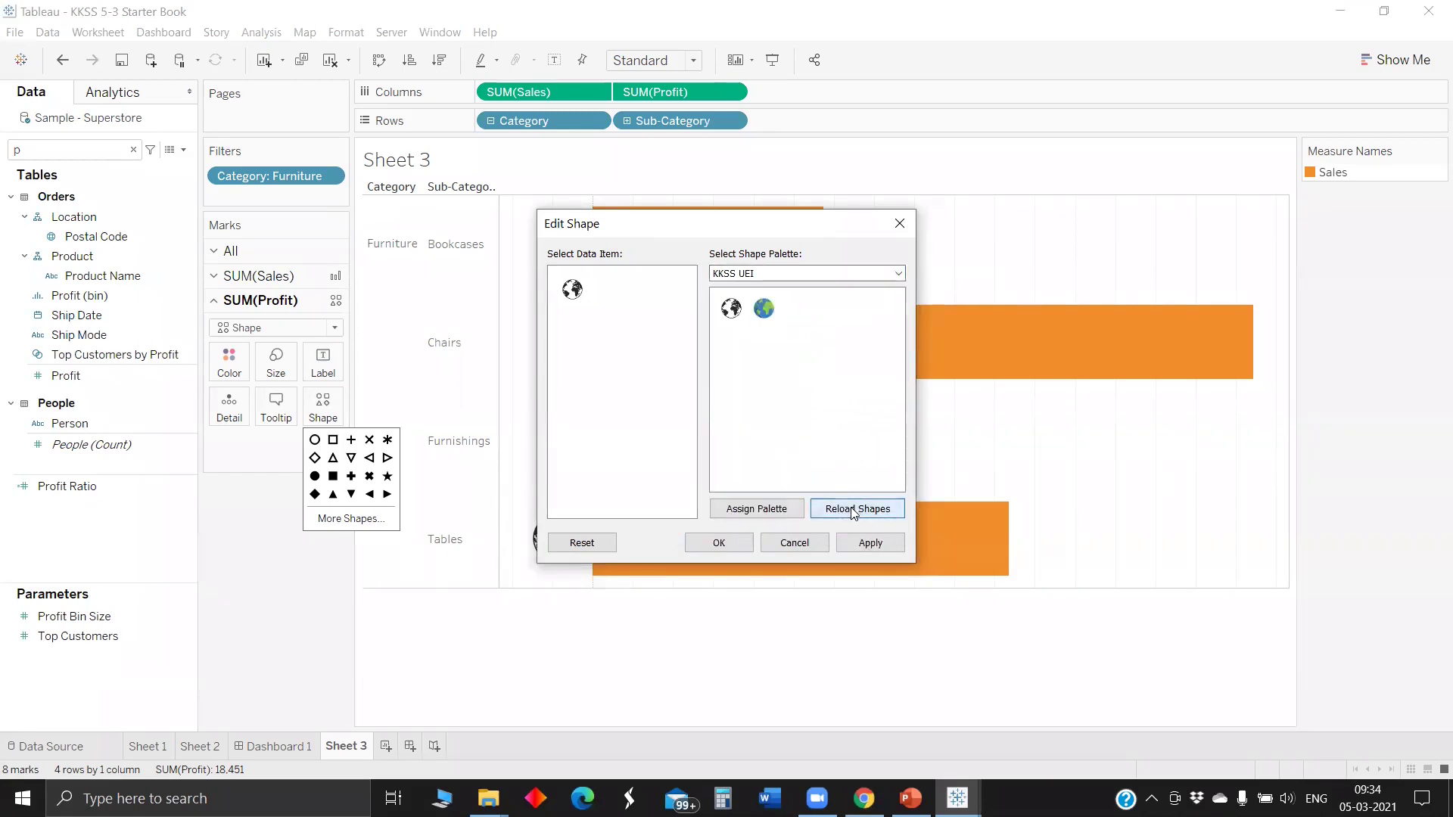
# Assign the KKSS EI palette's globe to the profit marks and apply it
pyautogui.click(791, 274)
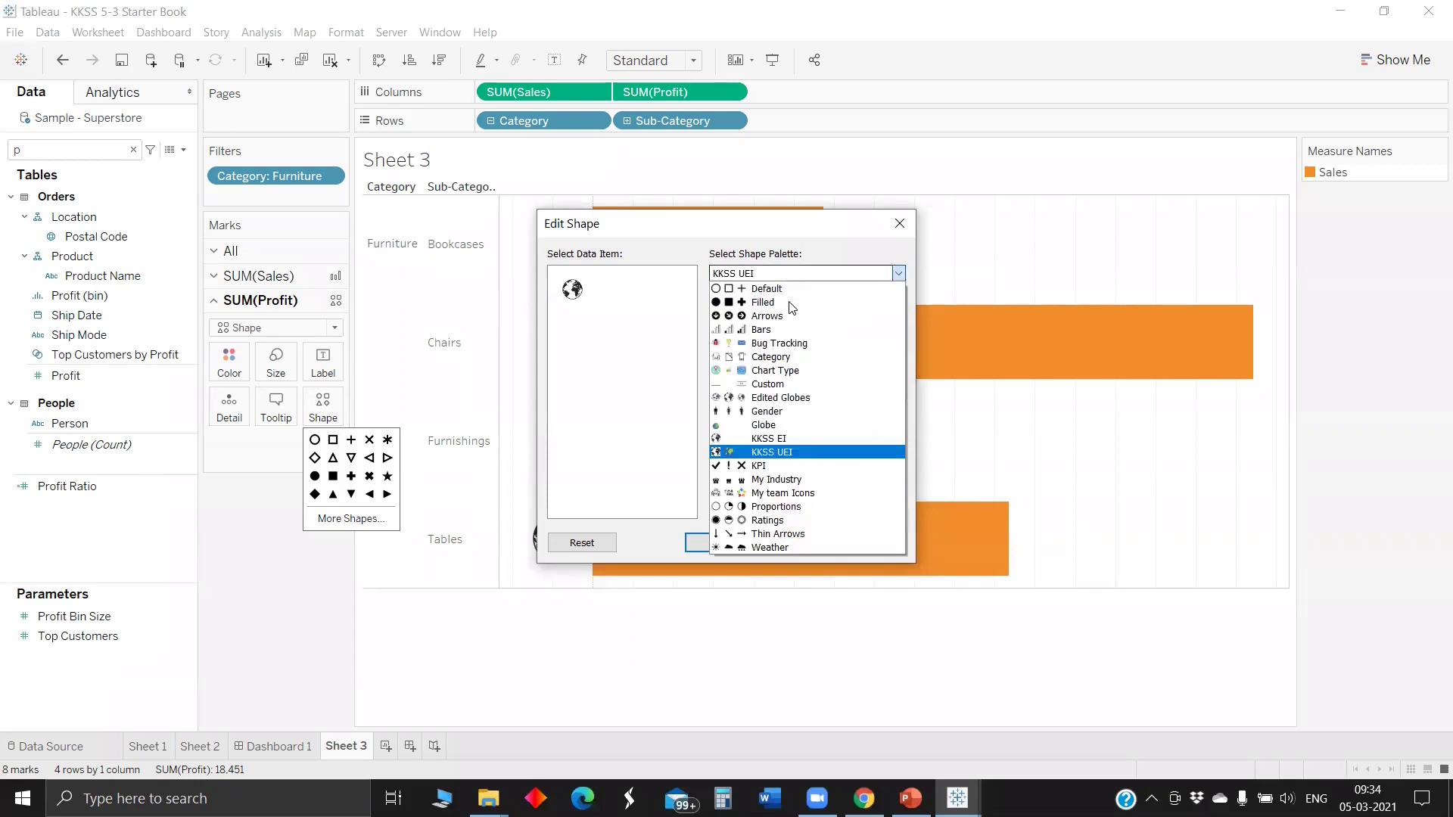
pyautogui.click(804, 442)
pyautogui.click(734, 309)
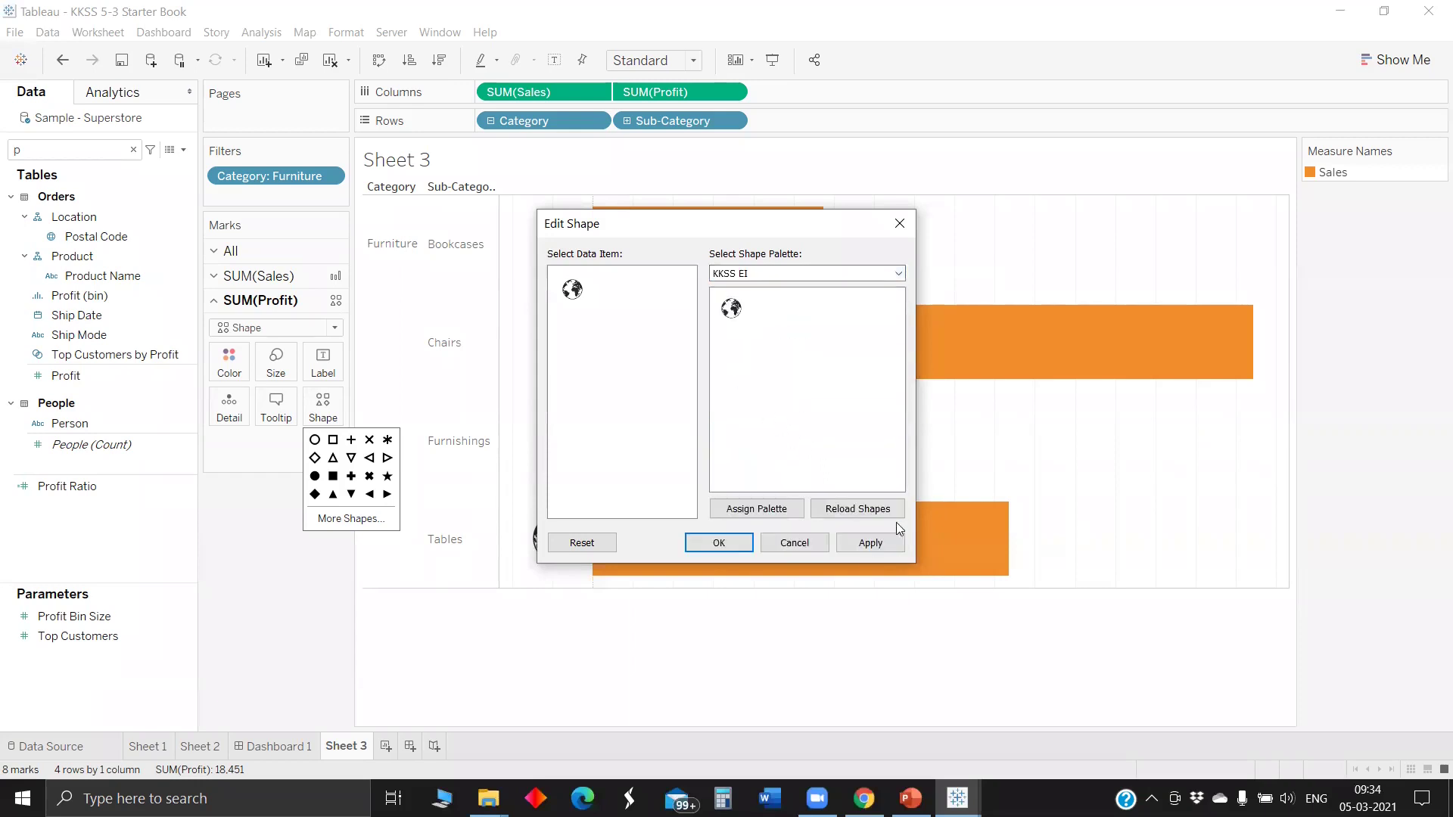
pyautogui.click(861, 545)
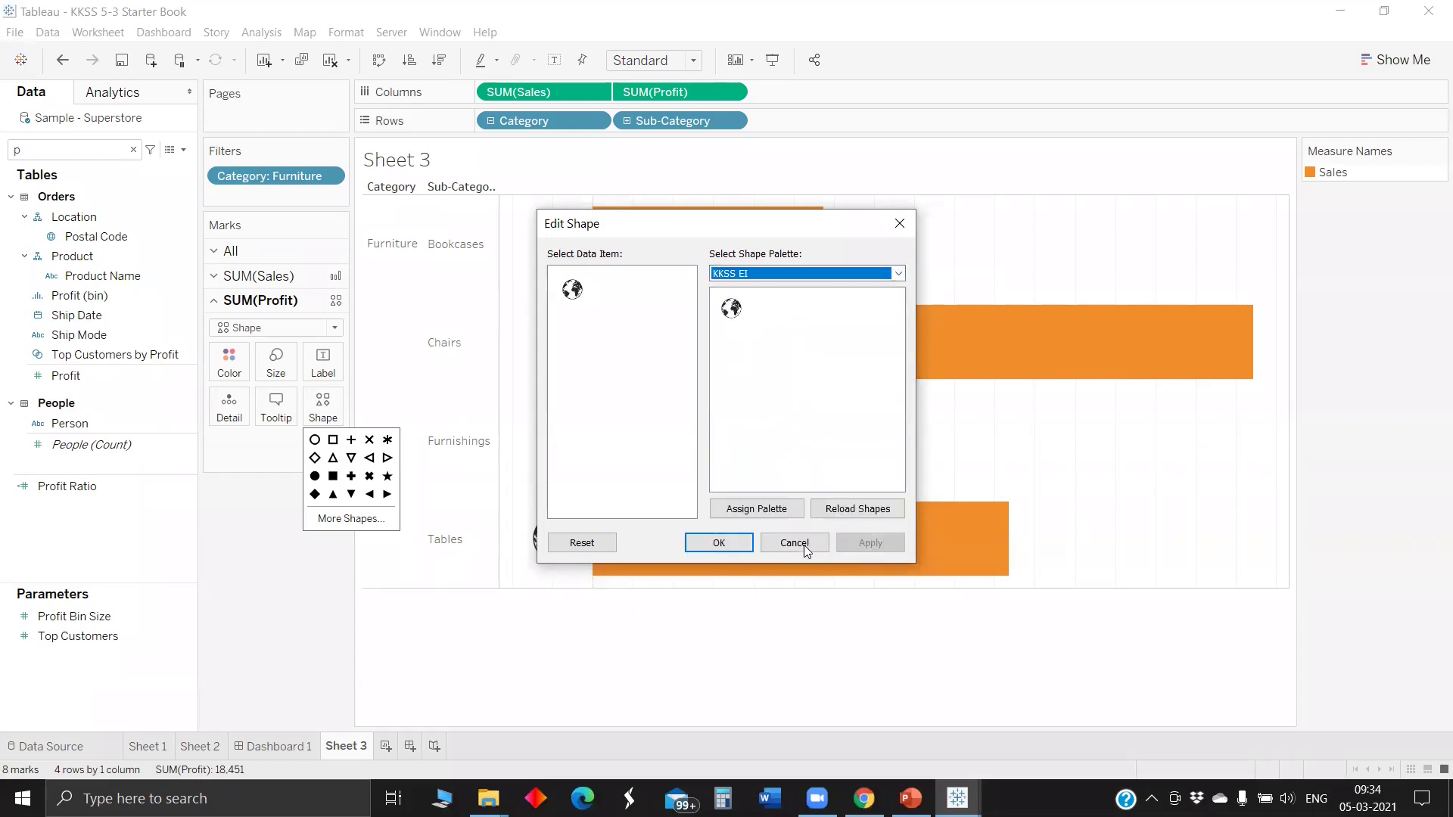
pyautogui.click(720, 541)
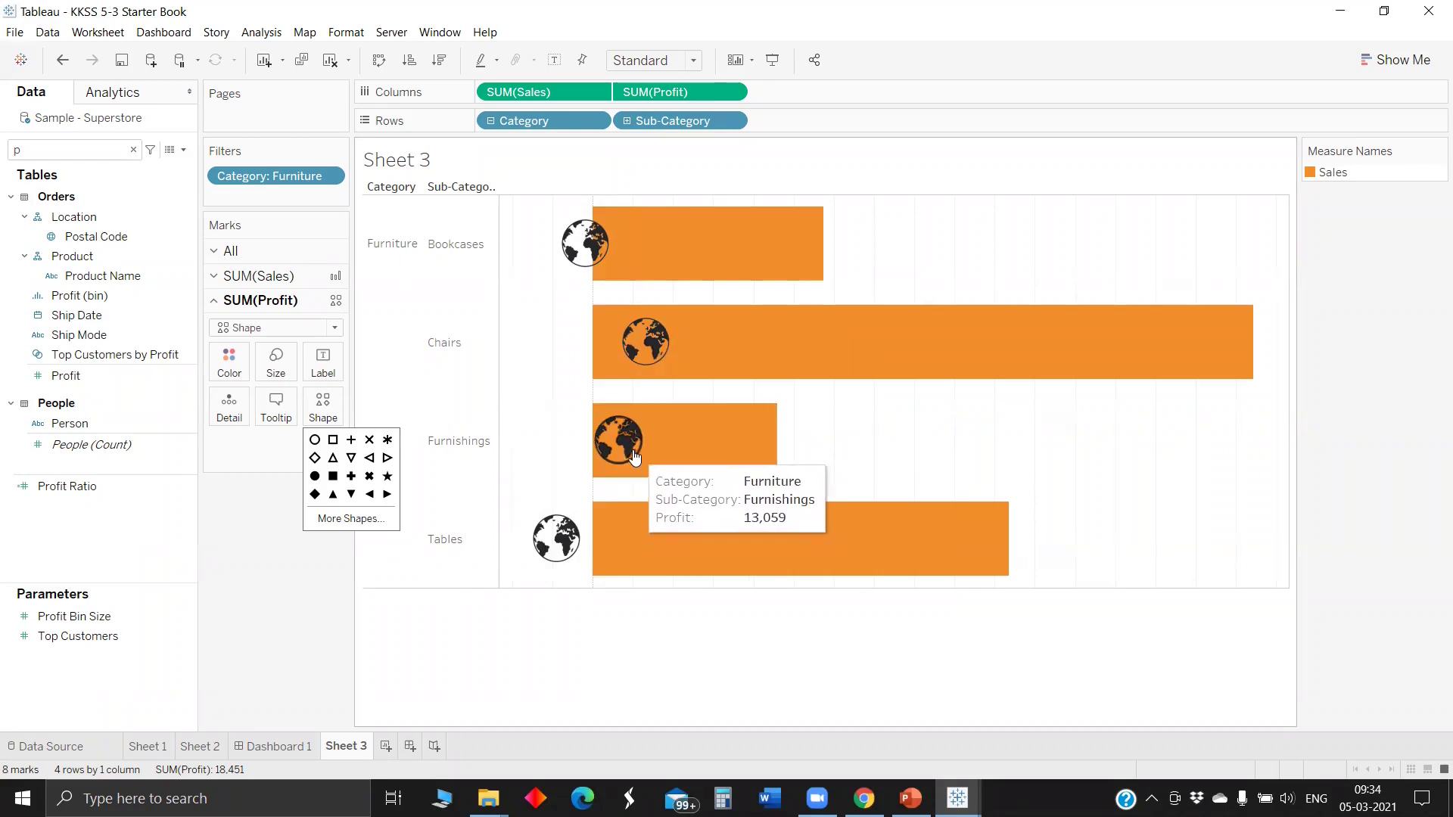
# Label each globe with SUM(Profit), aligned top vertically and centred horizontally
pyautogui.click(276, 535)
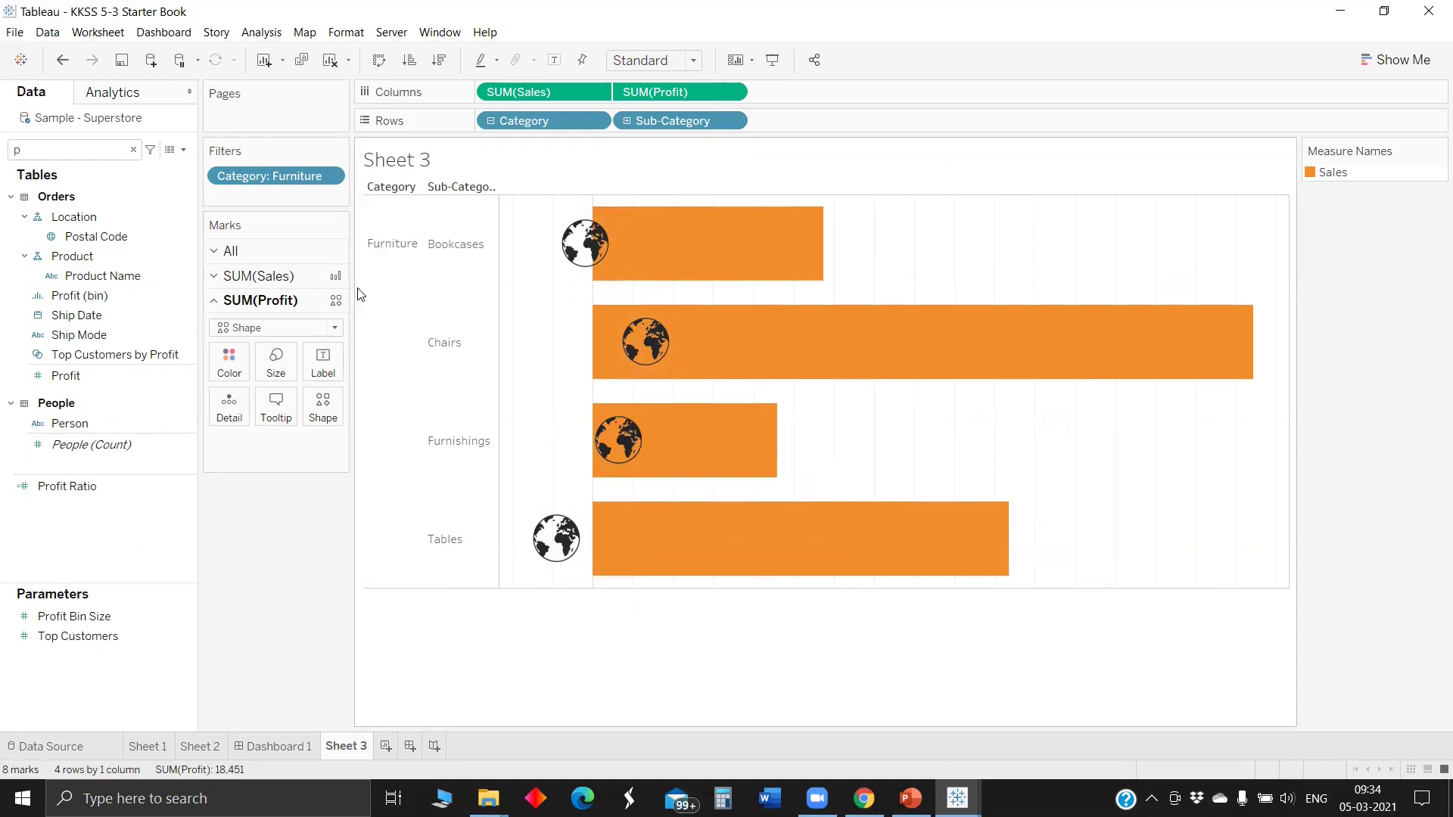
pyautogui.moveTo(670, 89); pyautogui.dragTo(334, 363)
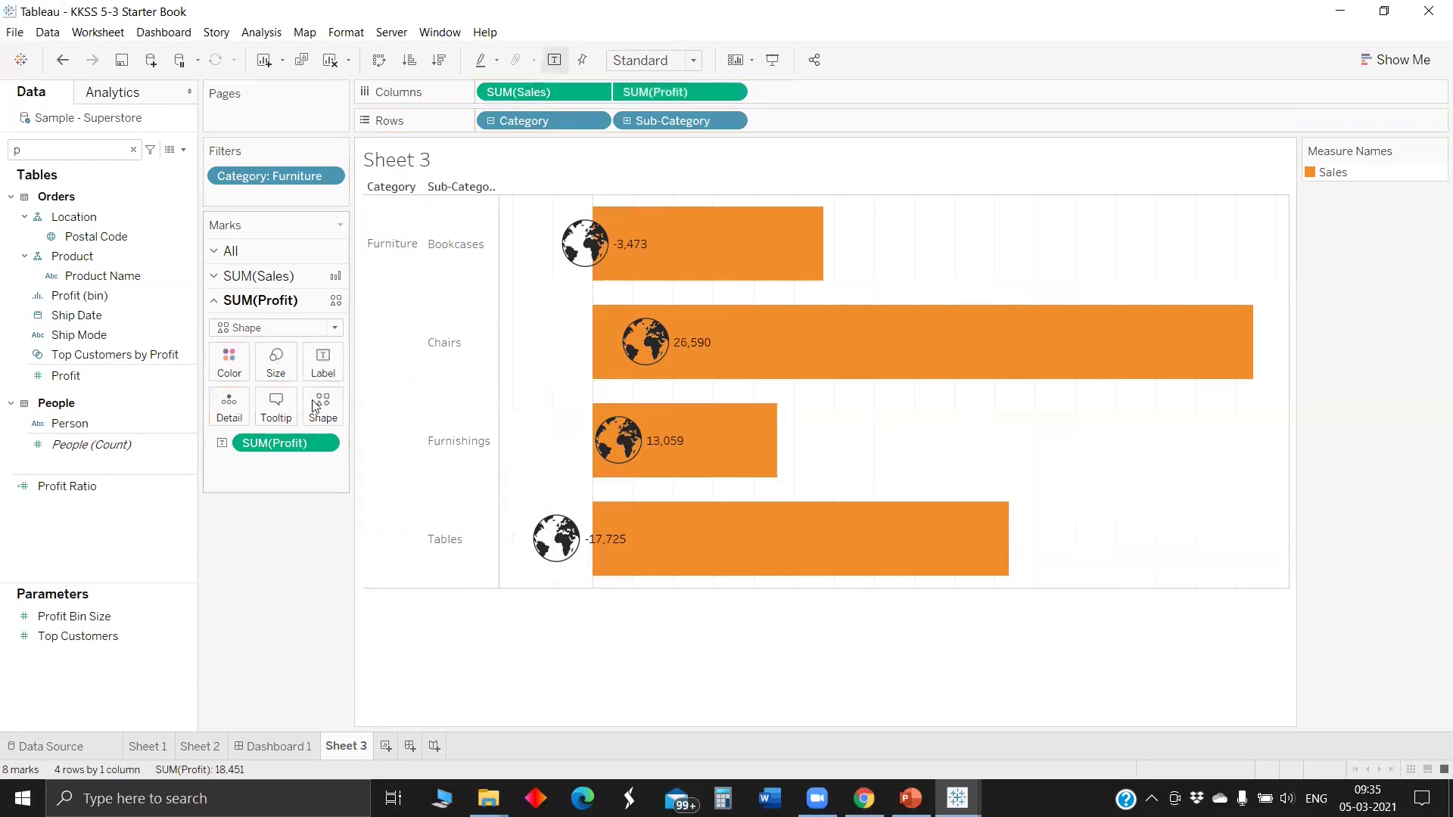
pyautogui.click(323, 365)
pyautogui.click(419, 491)
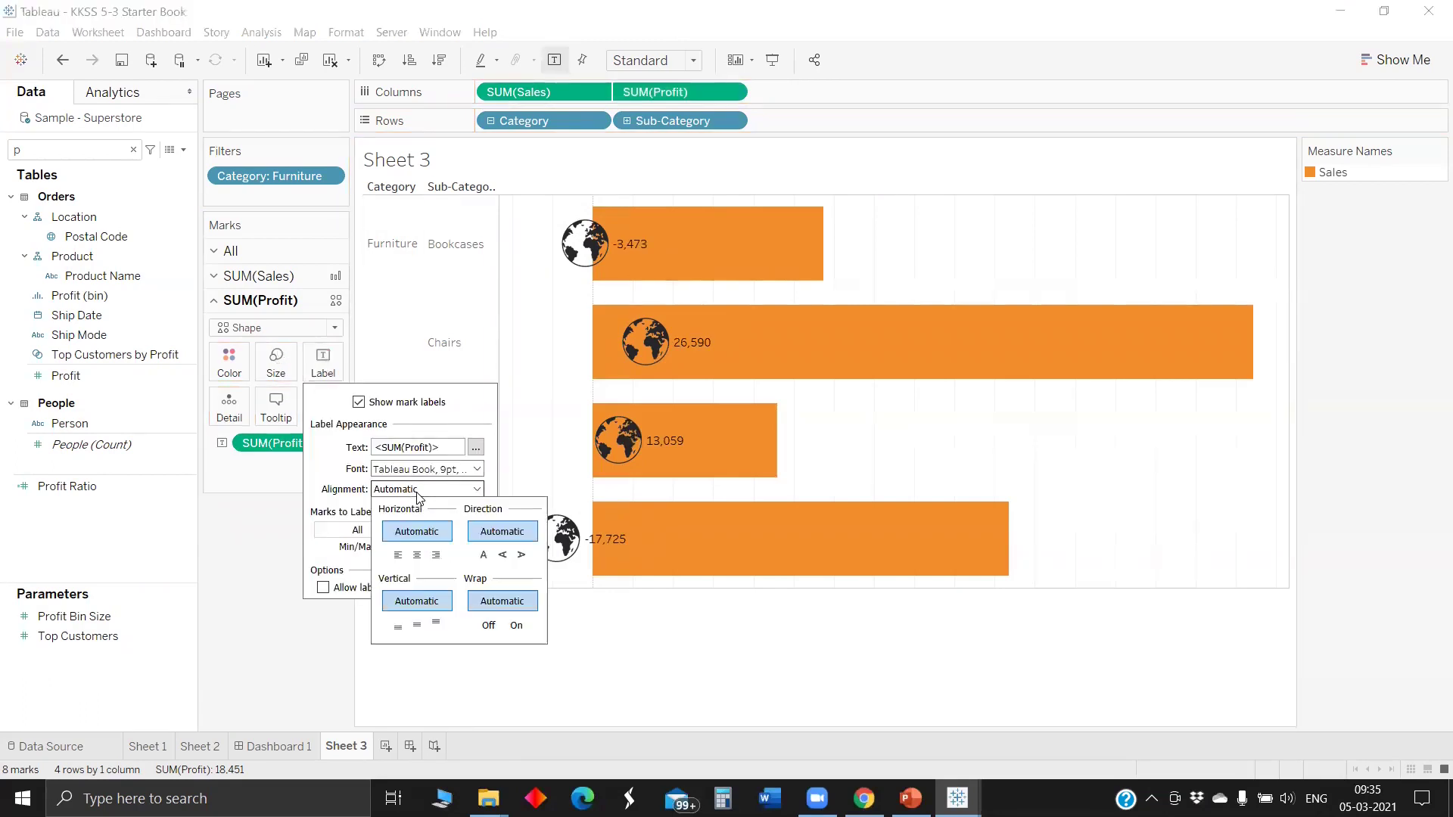
pyautogui.click(435, 622)
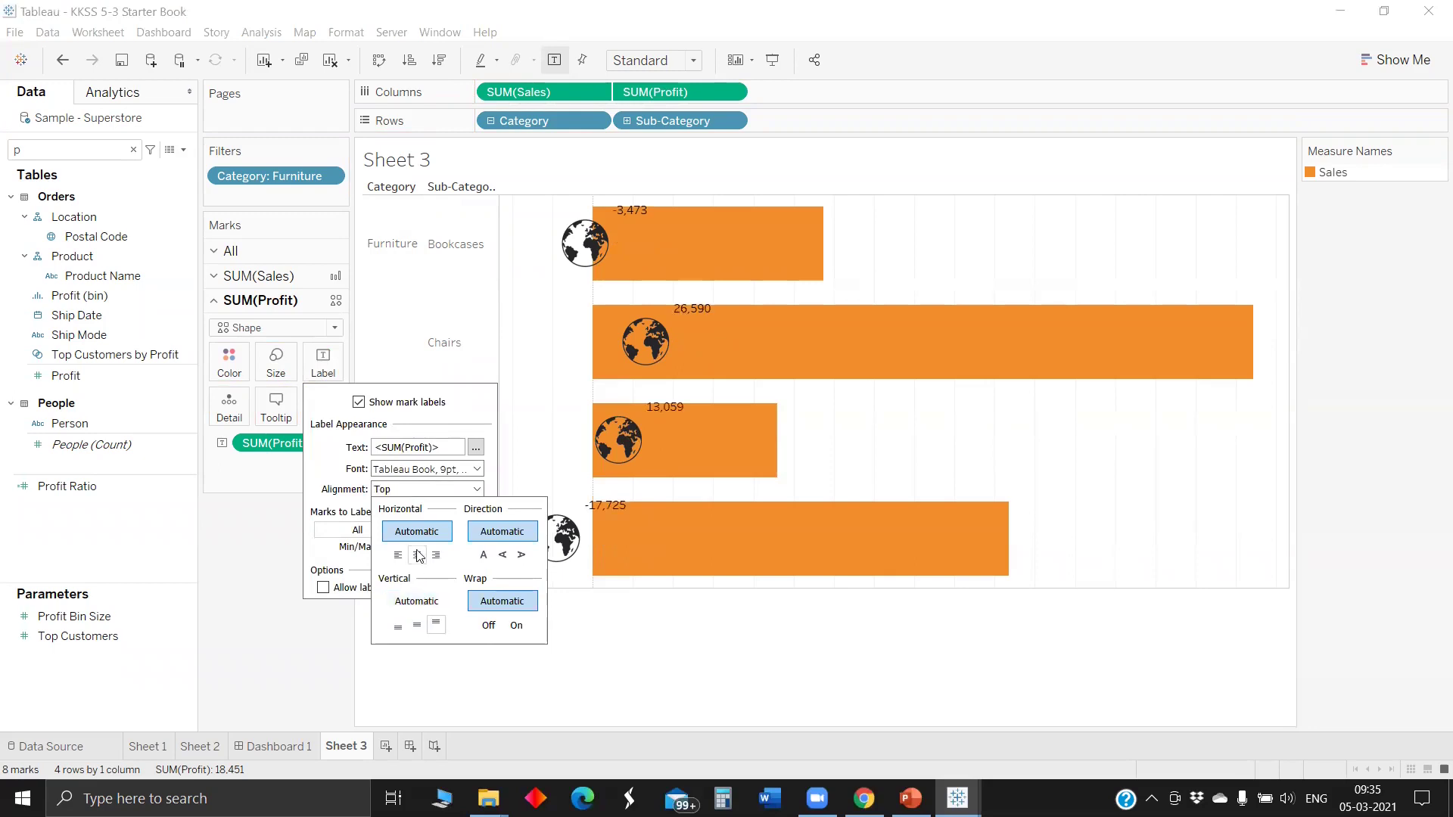
pyautogui.click(417, 555)
pyautogui.click(277, 620)
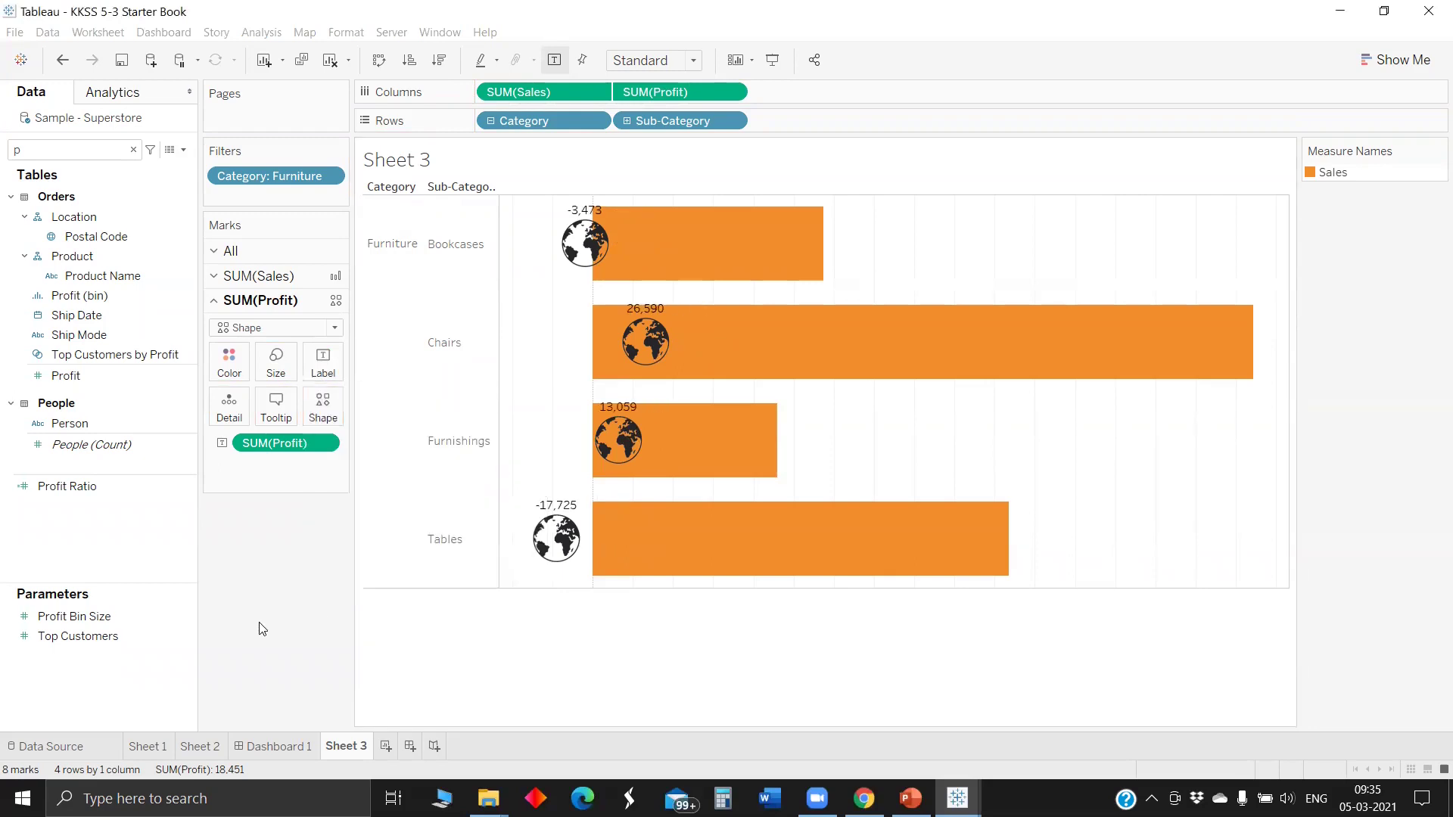
pyautogui.click(277, 276)
pyautogui.click(277, 334)
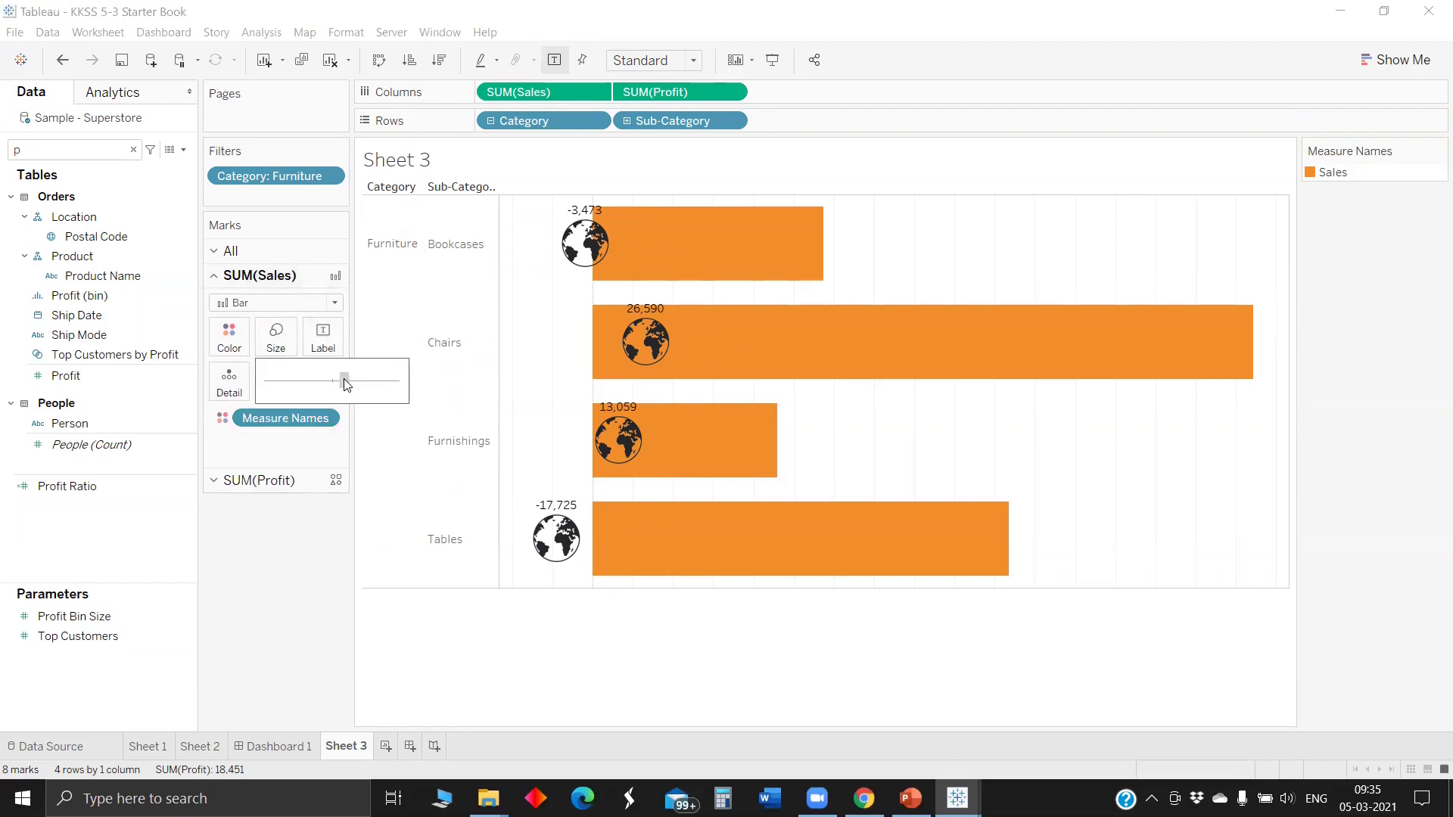
# Adjust the Sales bar thickness and keep the profit marks as Shape type
pyautogui.moveTo(346, 382); pyautogui.dragTo(344, 384)
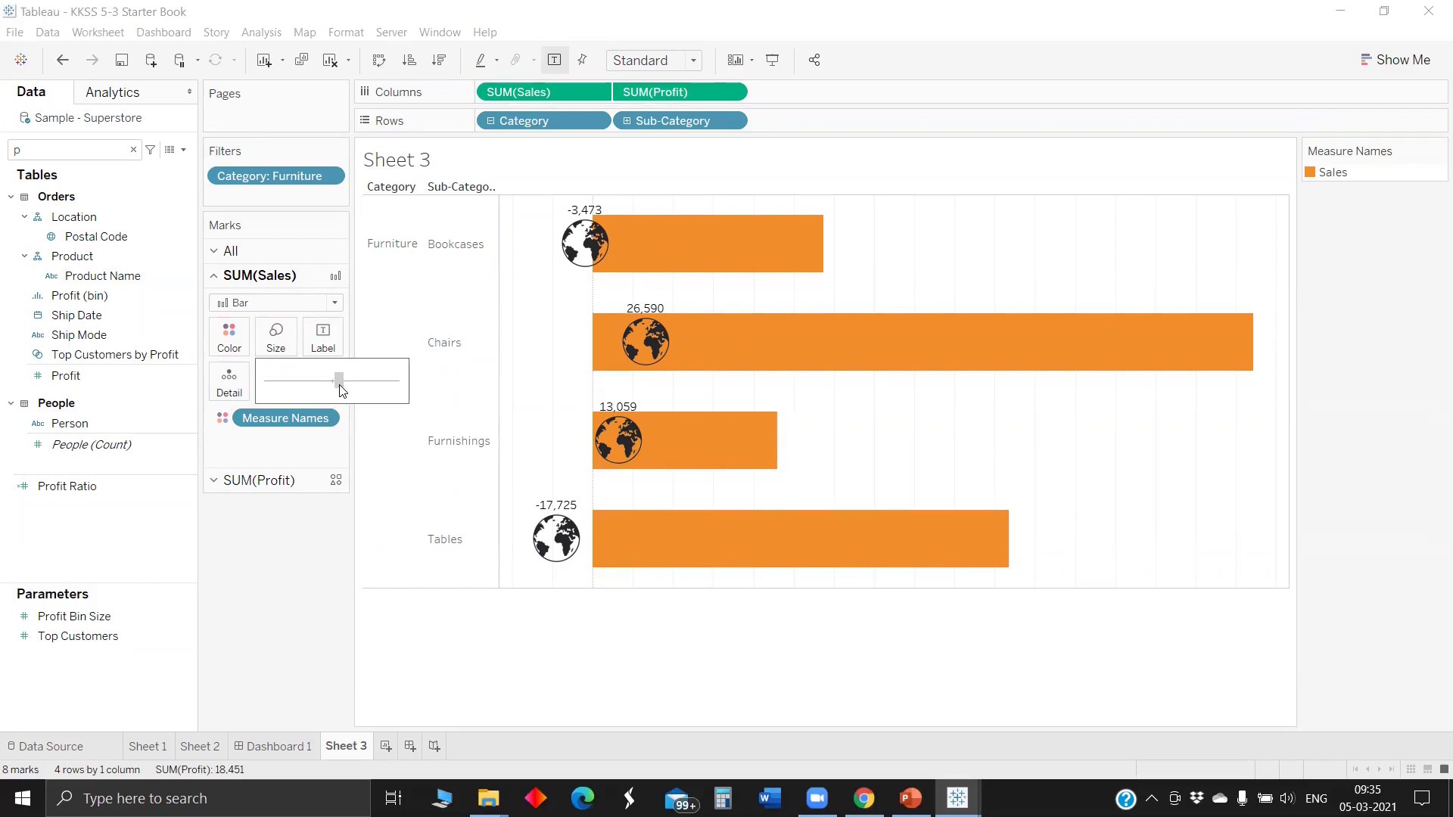
pyautogui.moveTo(340, 390); pyautogui.dragTo(339, 390)
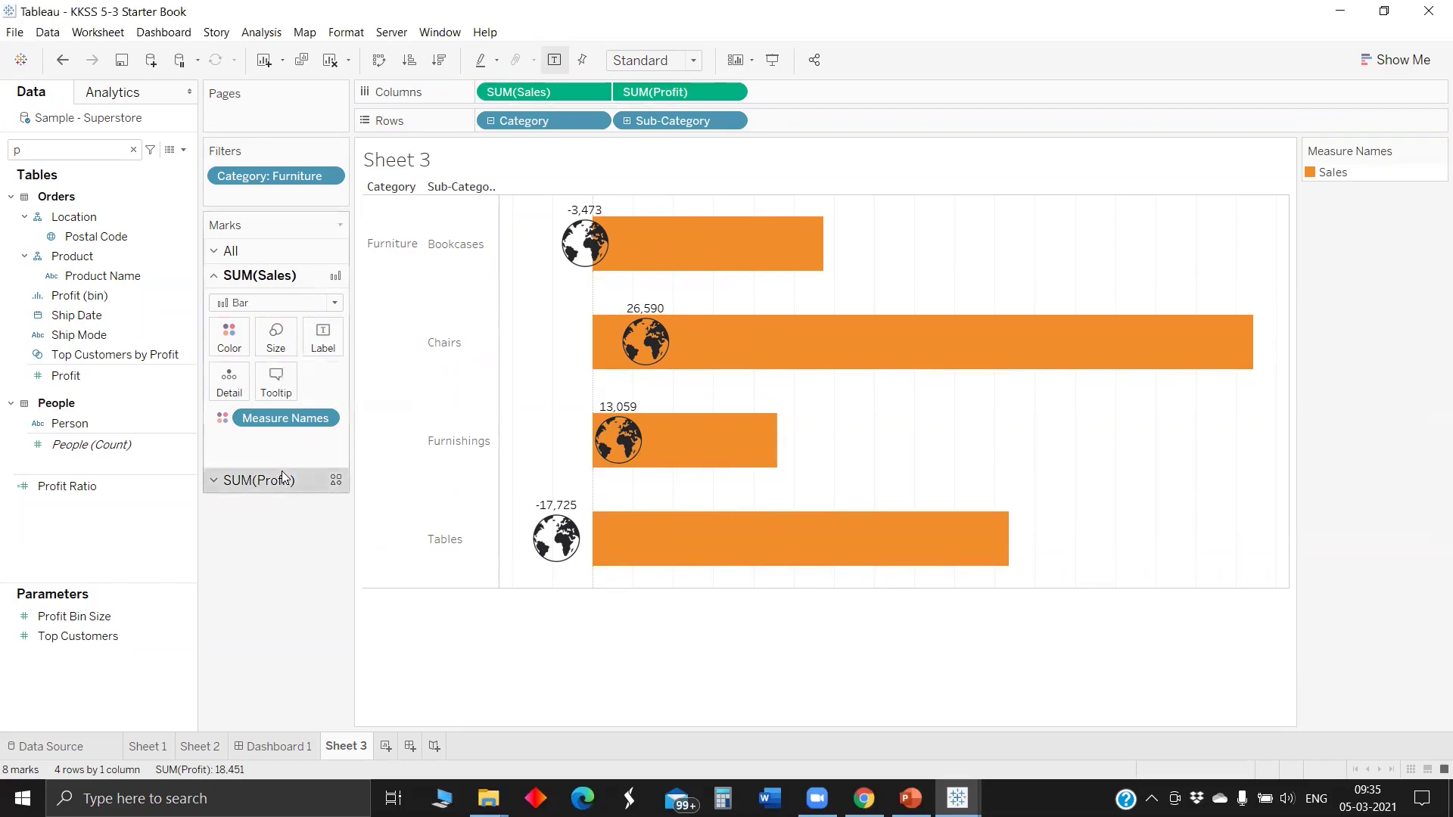
pyautogui.click(259, 480)
pyautogui.click(333, 328)
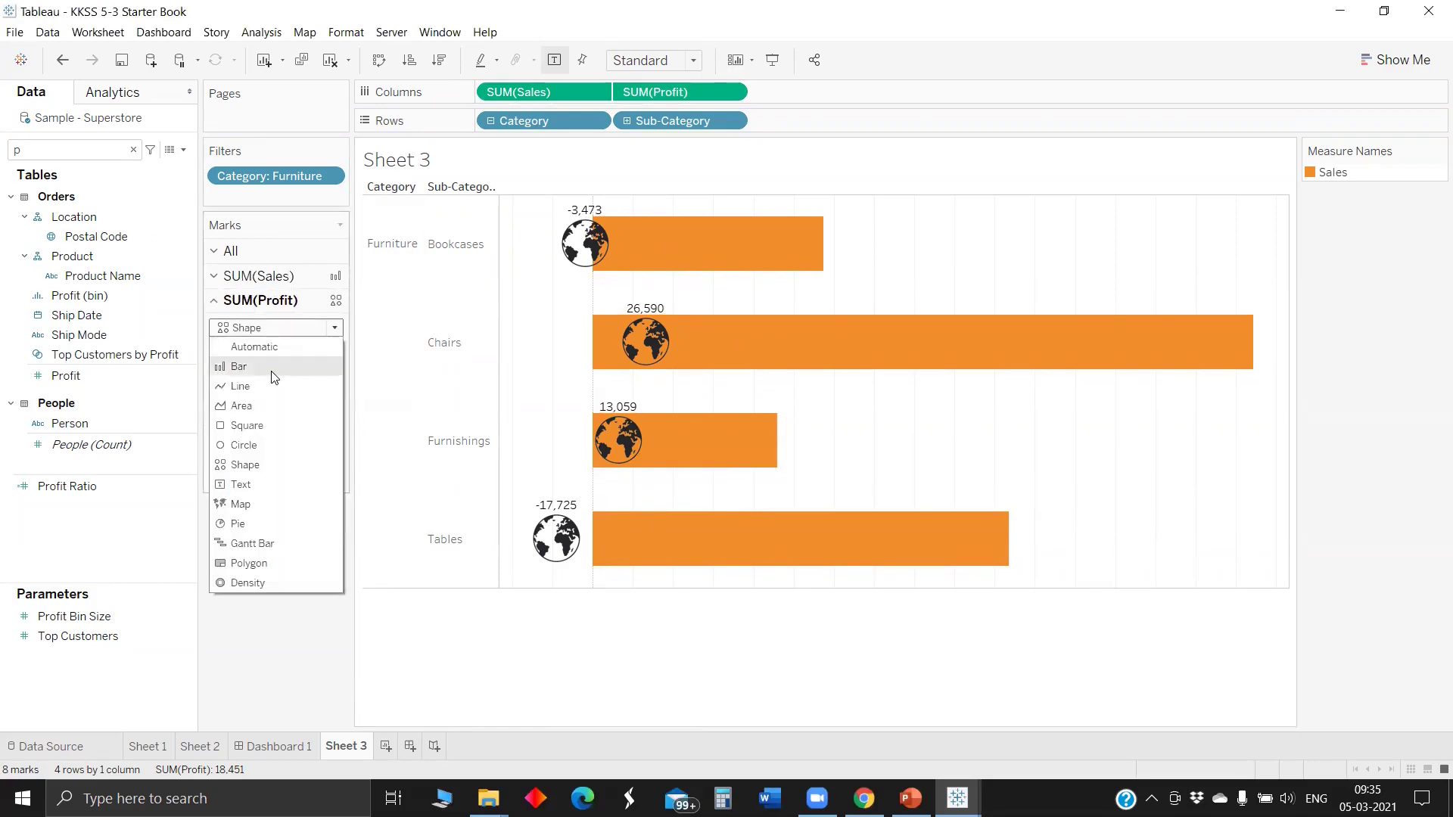
pyautogui.click(314, 623)
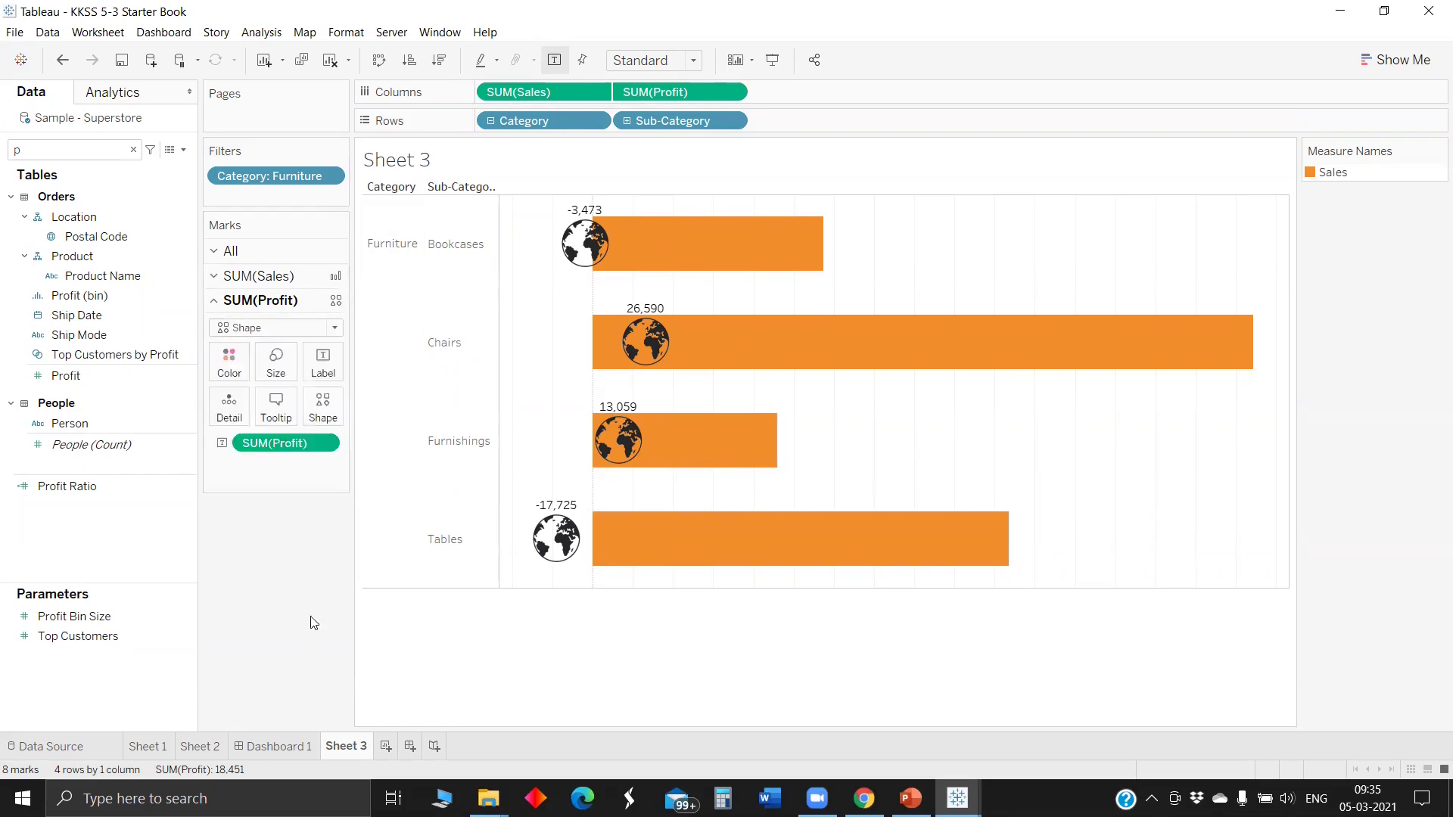
# Fine-tune the globe profit mark size slightly larger with the Size slider
pyautogui.click(285, 373)
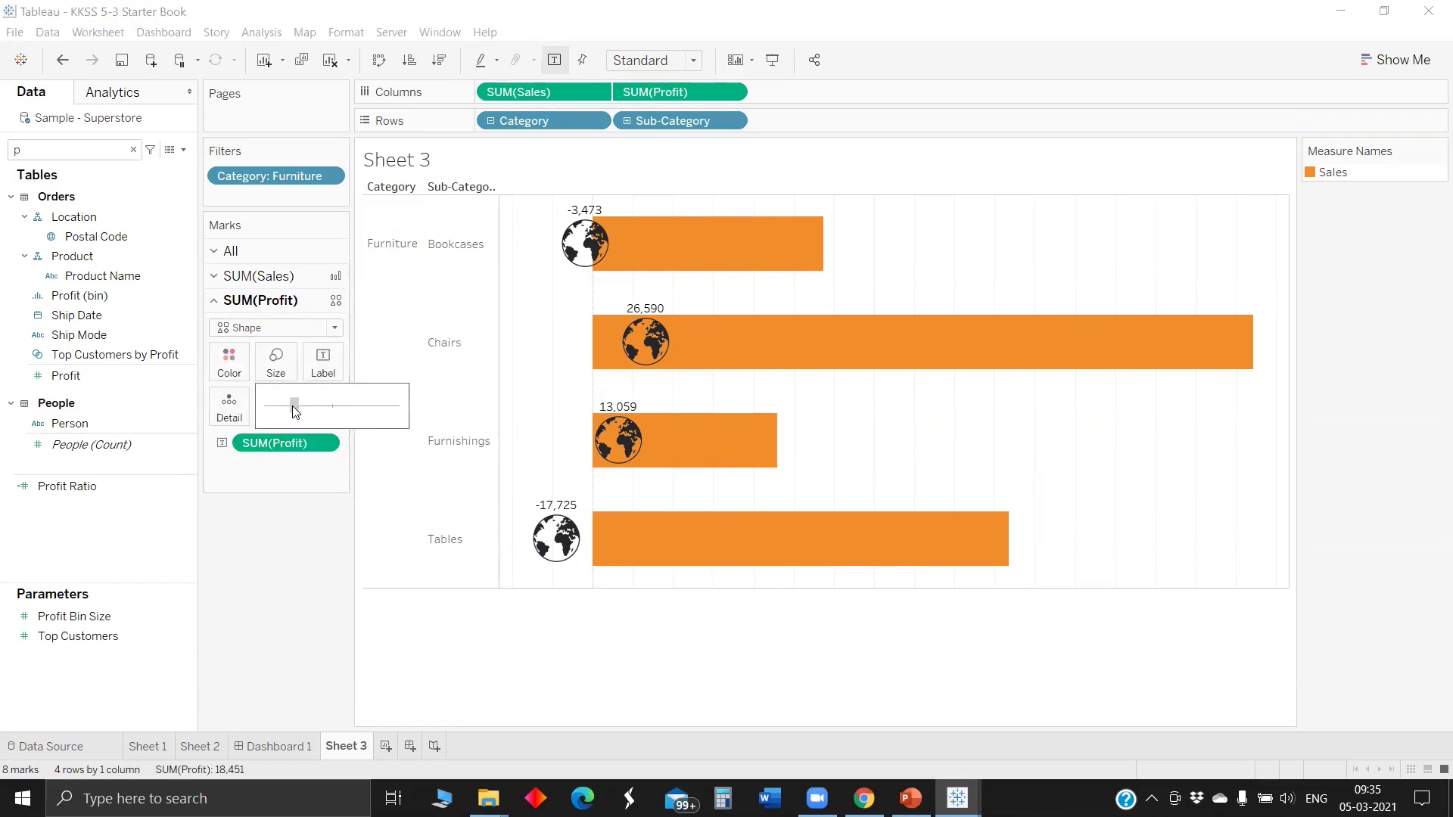
pyautogui.click(287, 409)
pyautogui.moveTo(297, 411); pyautogui.dragTo(299, 411)
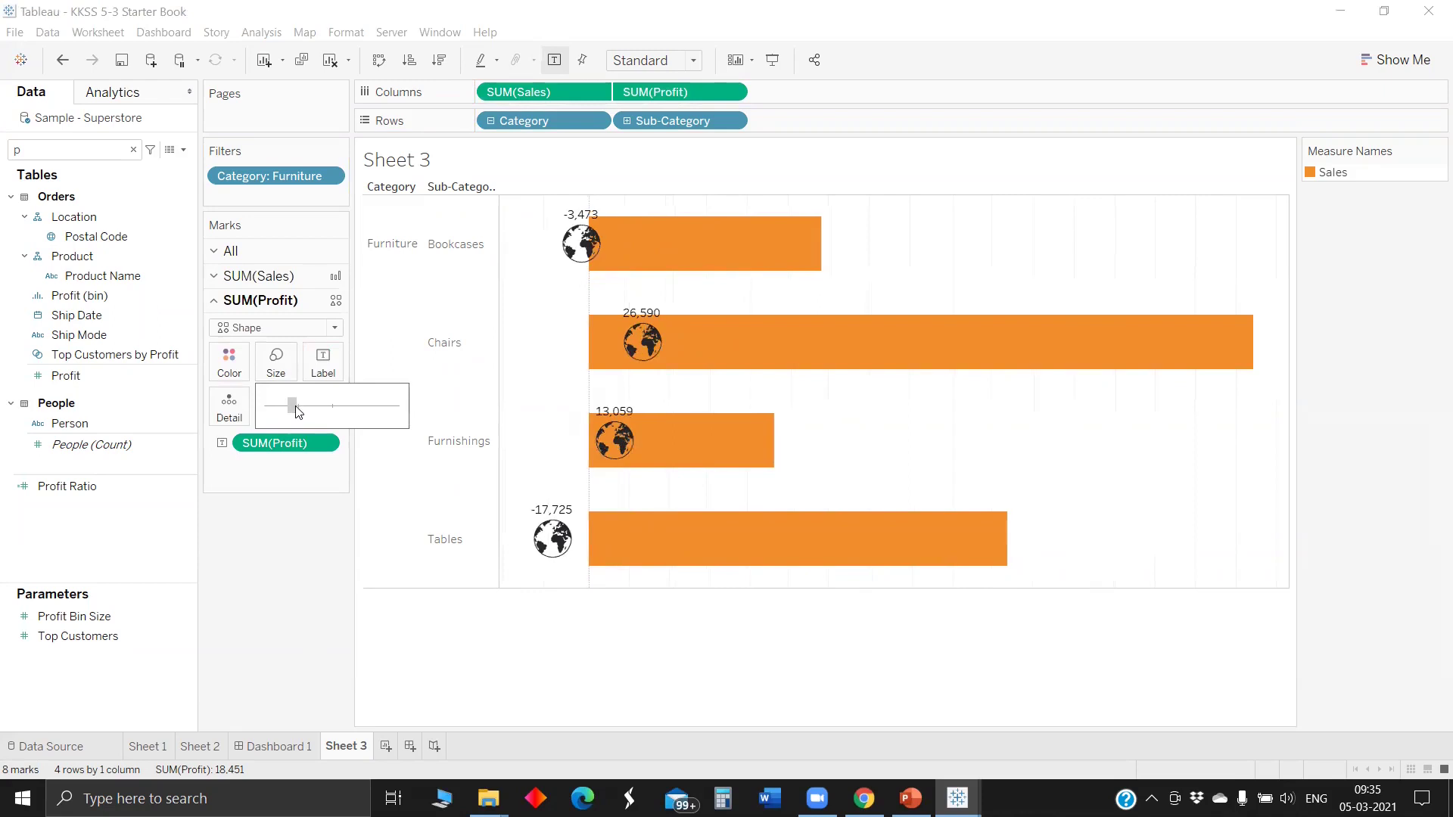
pyautogui.click(296, 409)
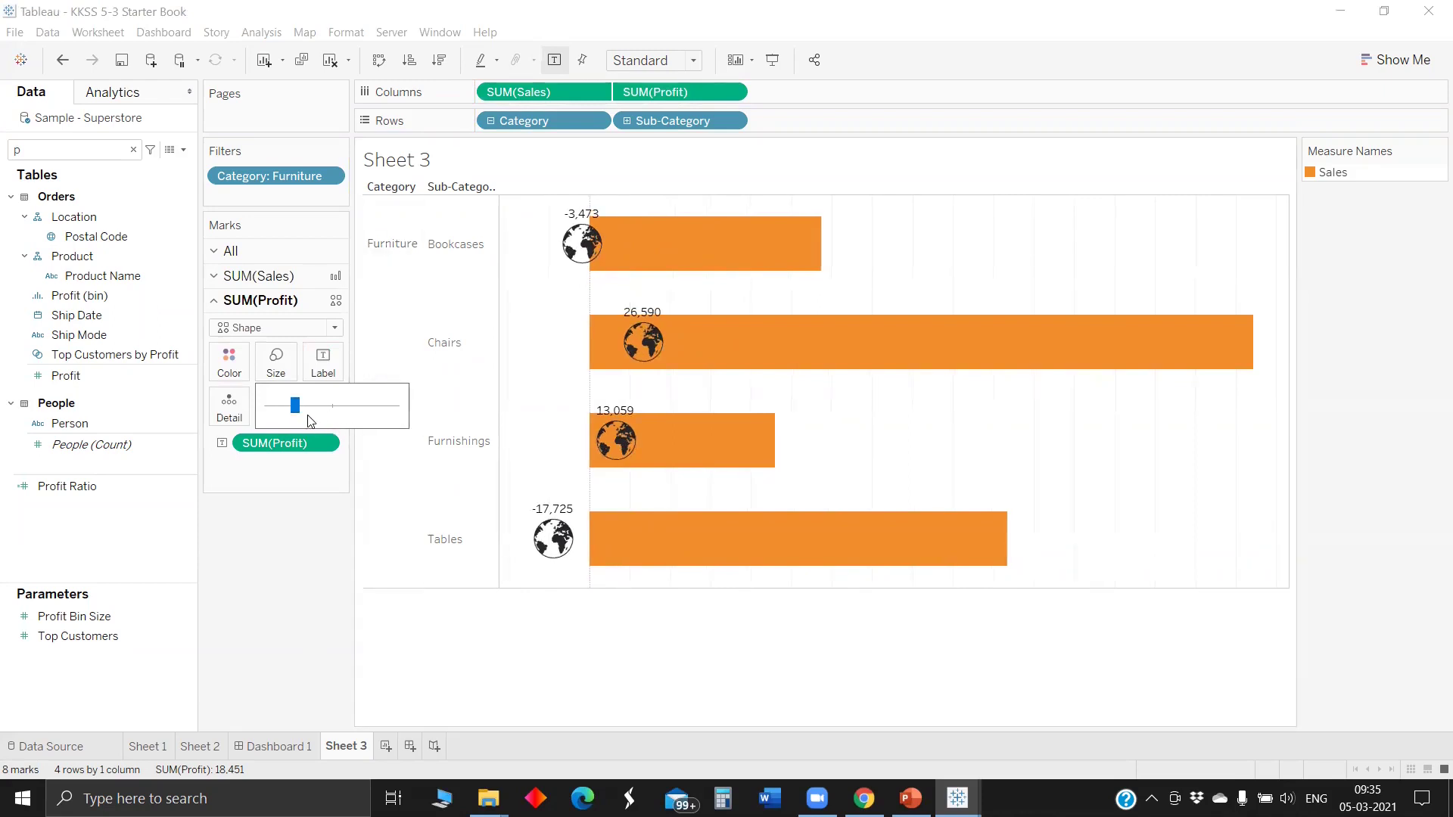
pyautogui.moveTo(300, 409); pyautogui.dragTo(301, 409)
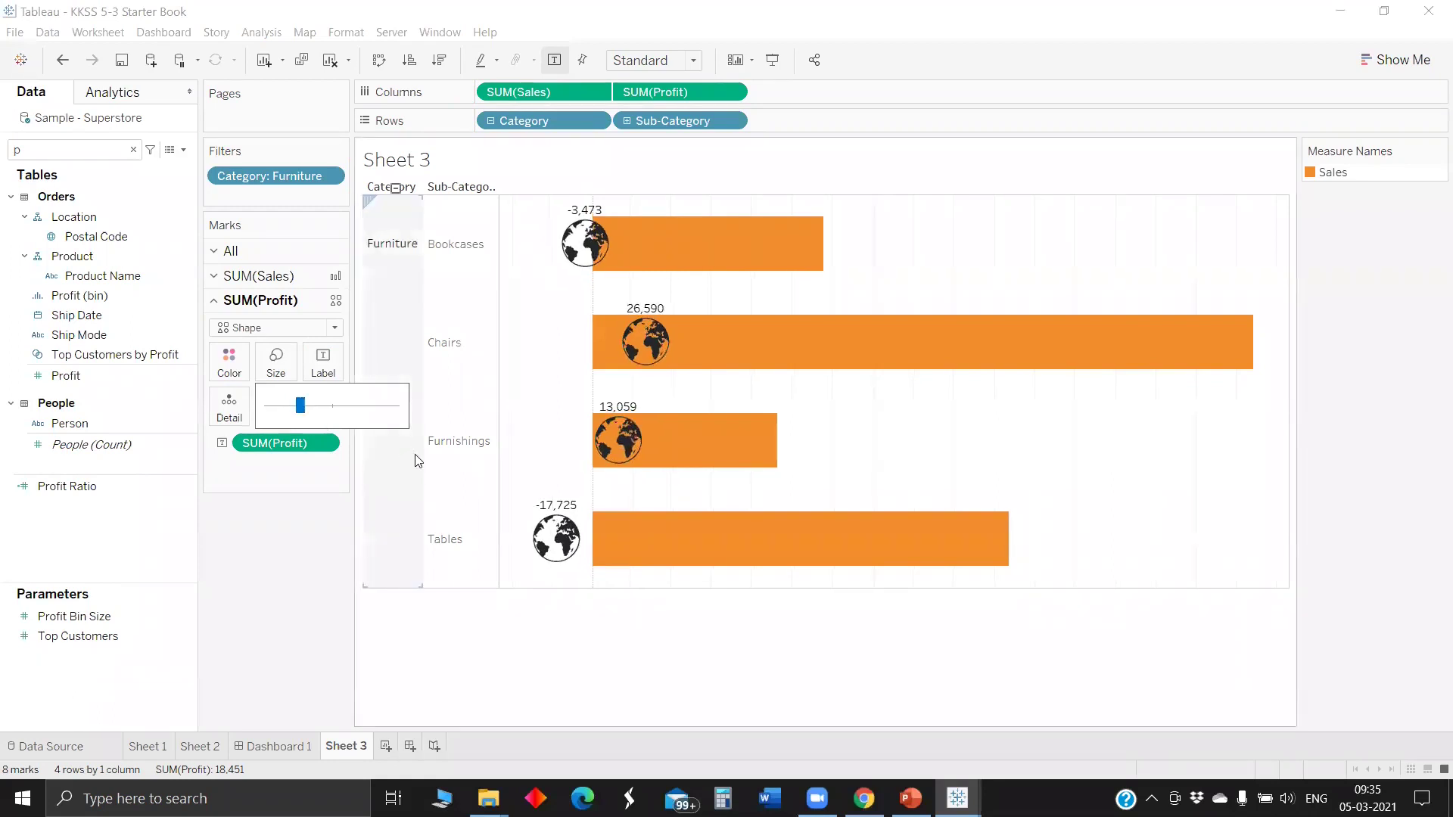
pyautogui.moveTo(641, 436)
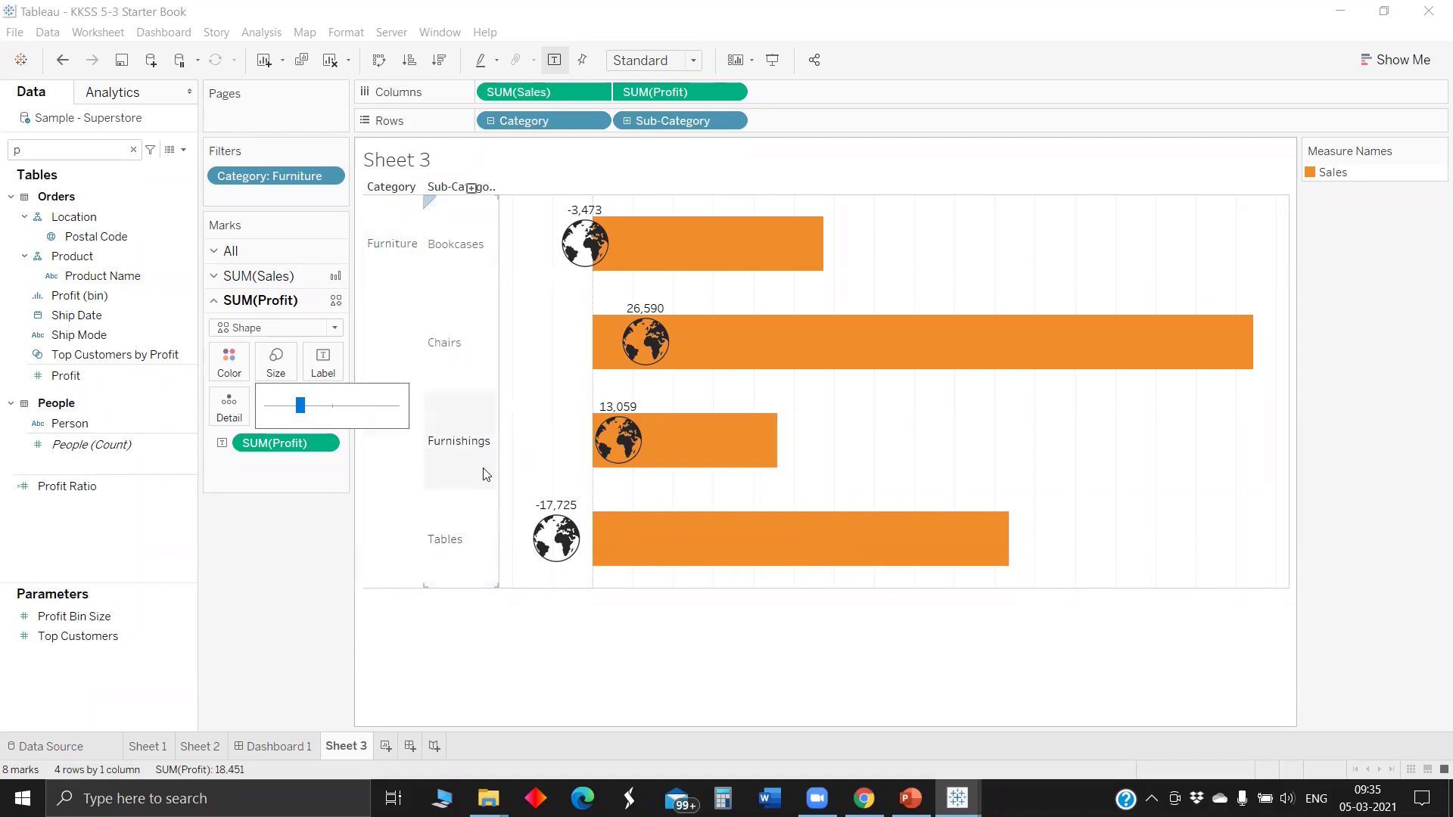
pyautogui.moveTo(598, 348)
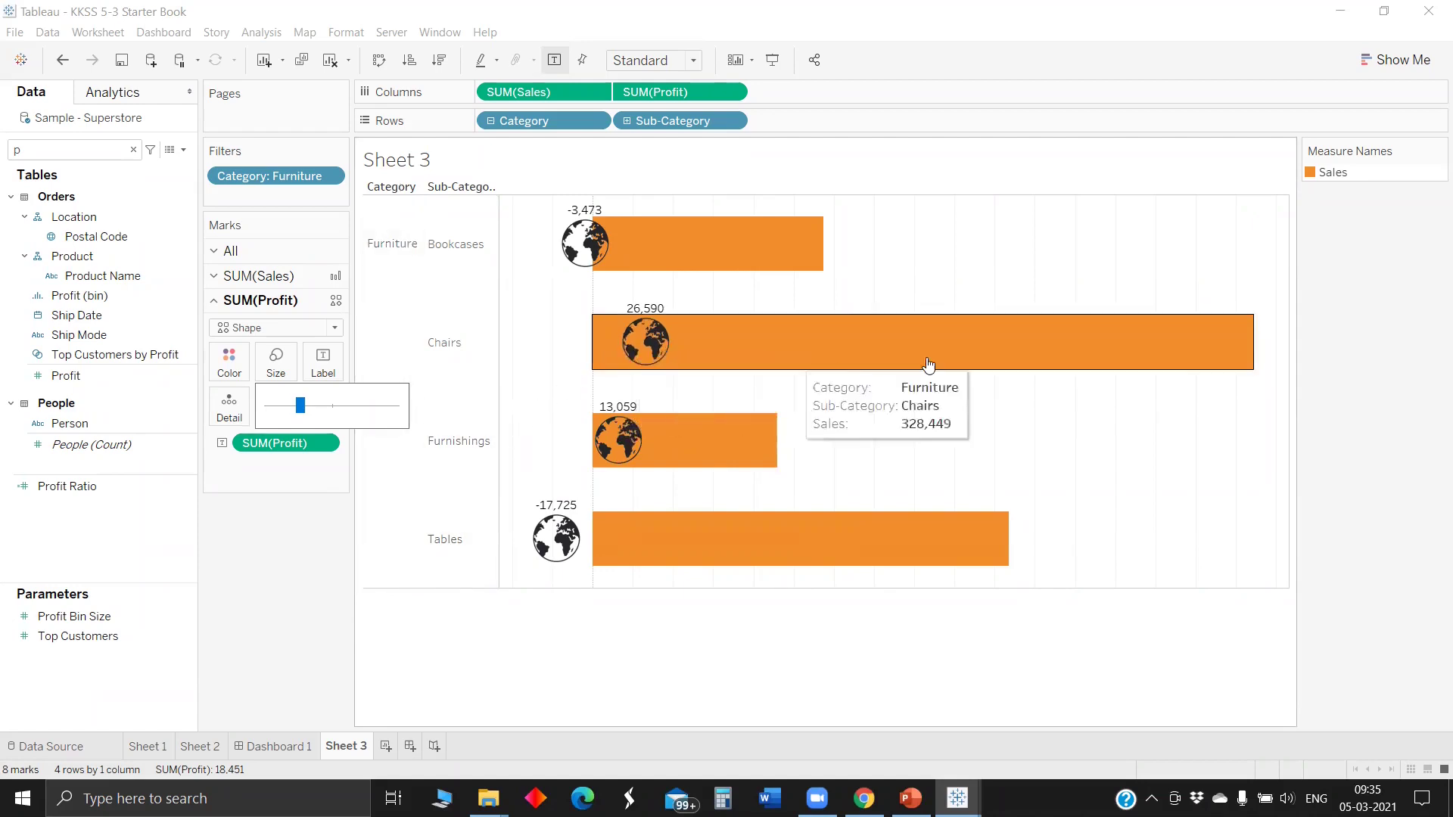
pyautogui.moveTo(643, 337)
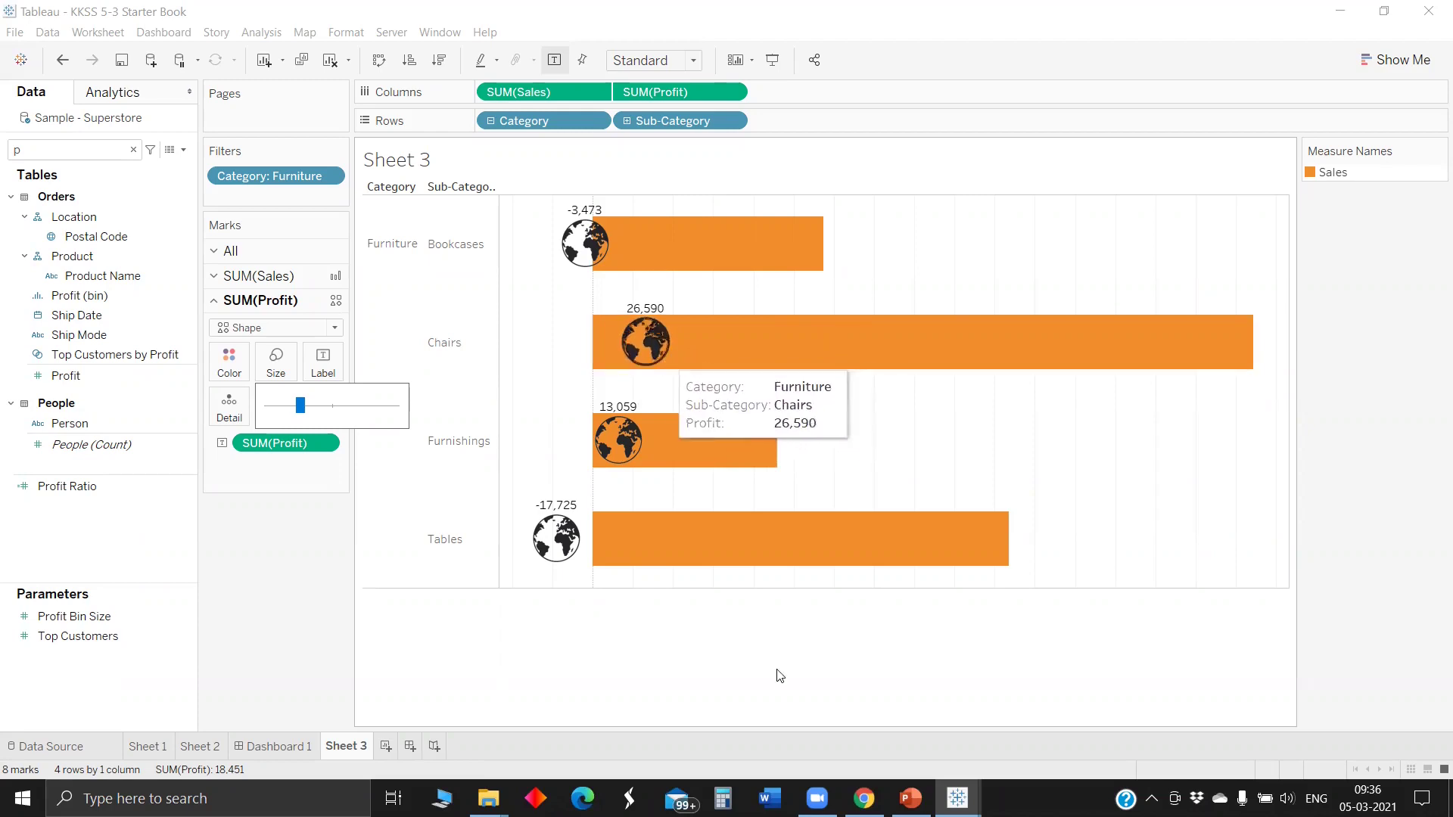
# In PowerPoint, reposition the globes and draw a vertical pin line up from the left globe
pyautogui.hotkey('alt', 'Tab')
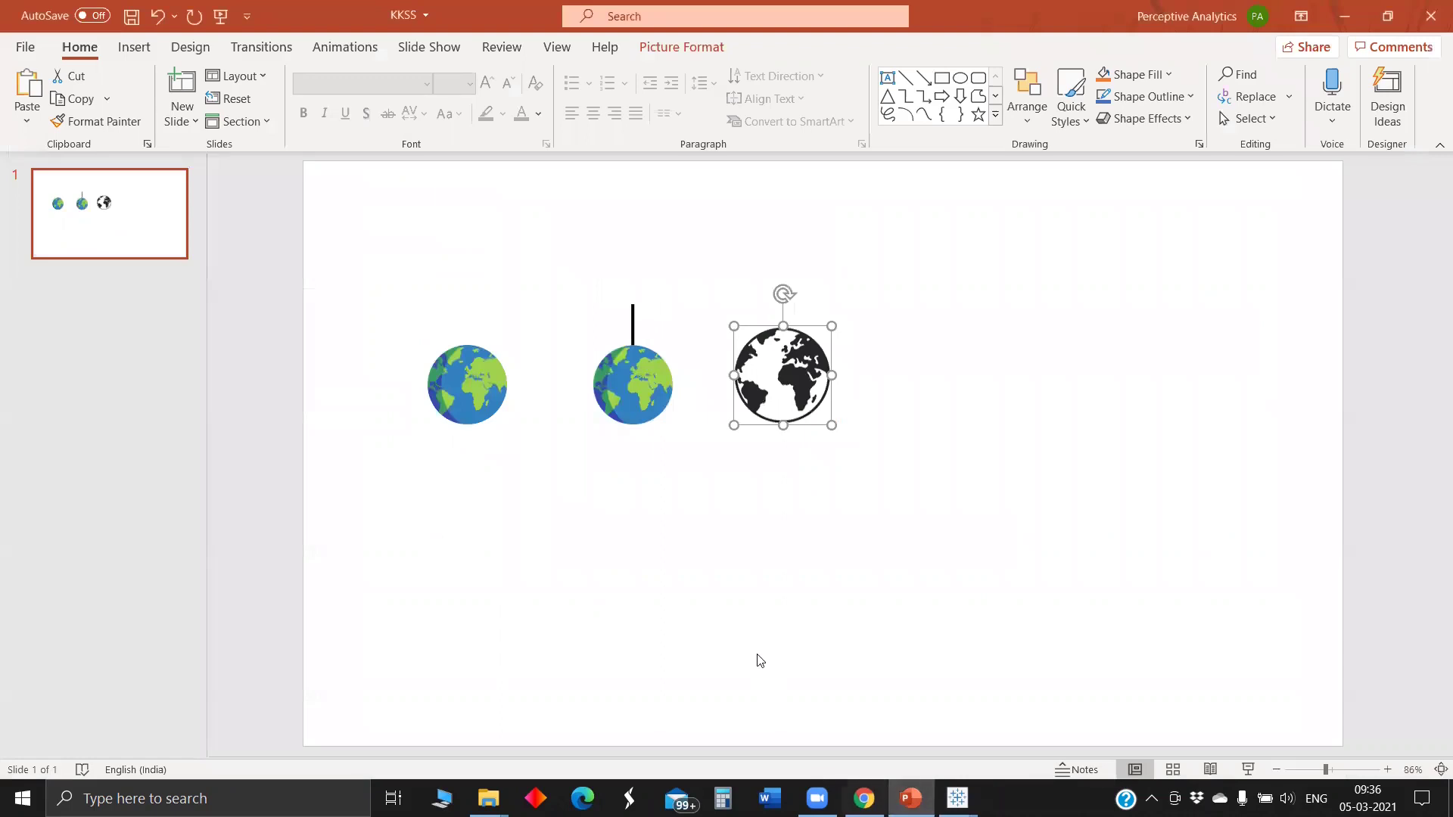
pyautogui.click(466, 381)
pyautogui.moveTo(465, 381); pyautogui.dragTo(464, 381)
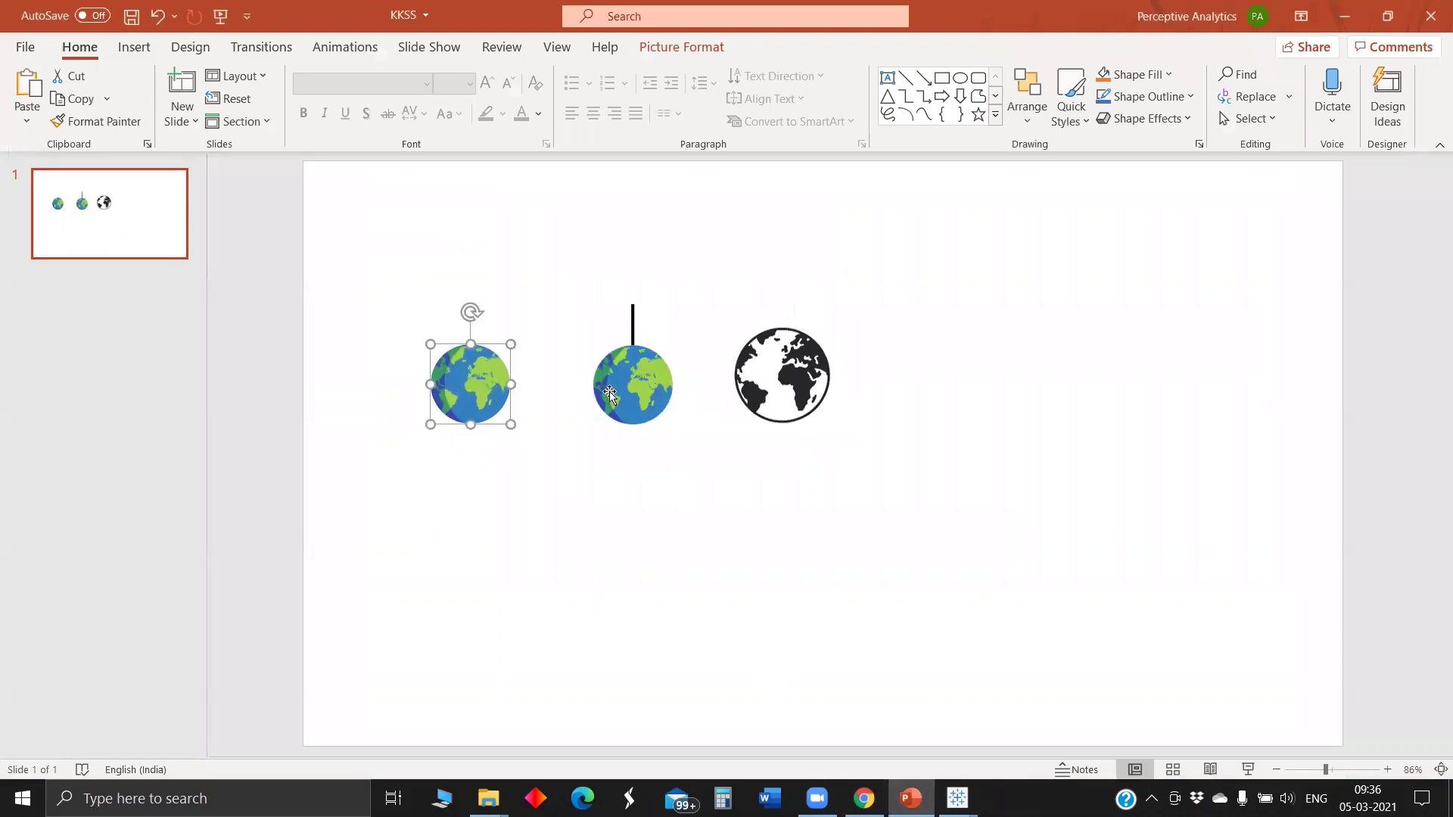
pyautogui.moveTo(639, 382); pyautogui.dragTo(628, 389)
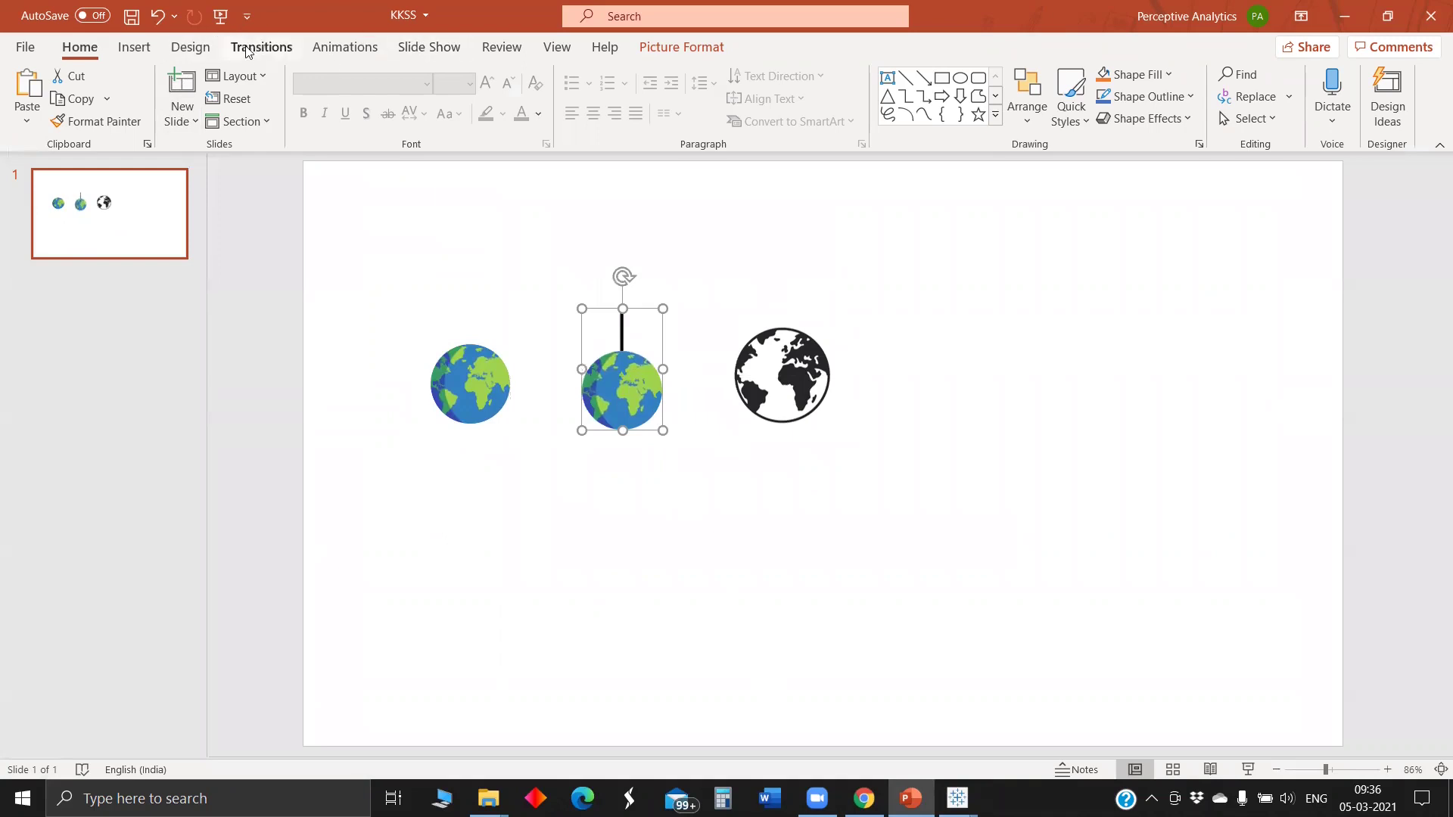
pyautogui.click(906, 78)
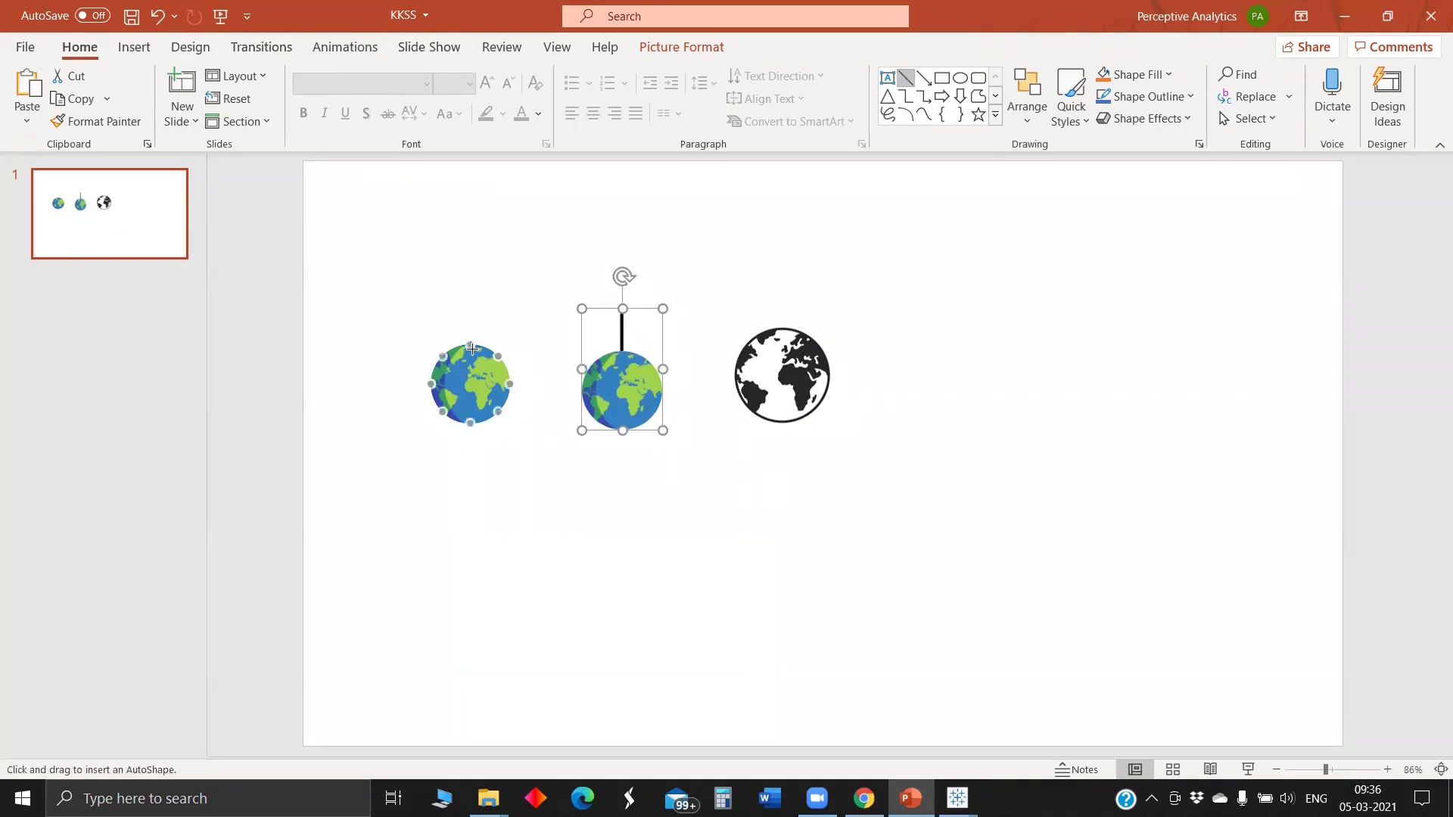
pyautogui.moveTo(470, 345)
pyautogui.mouseDown()
pyautogui.moveTo(470, 293)
pyautogui.moveTo(471, 305)
pyautogui.mouseUp()
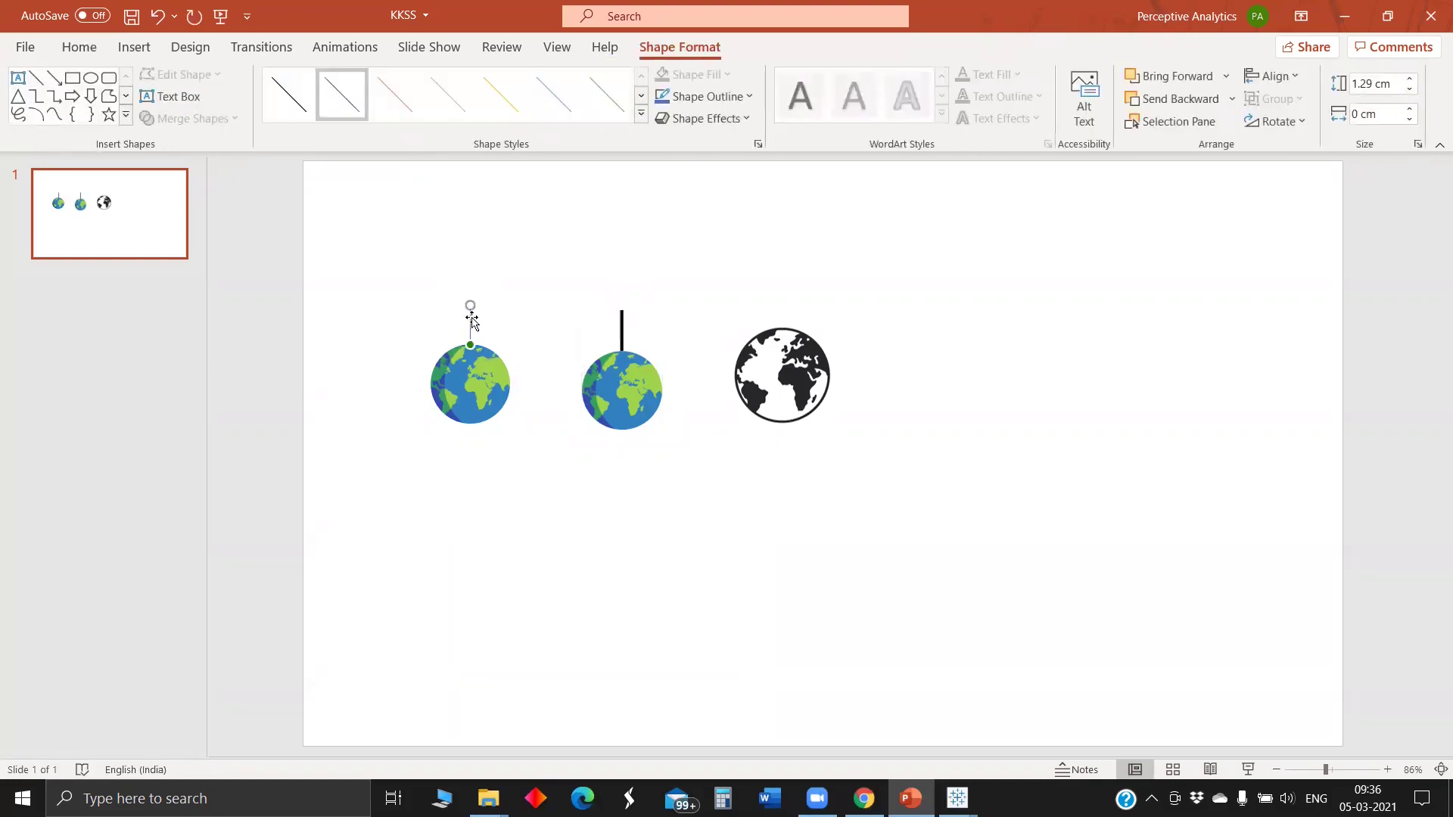
pyautogui.rightClick(630, 367)
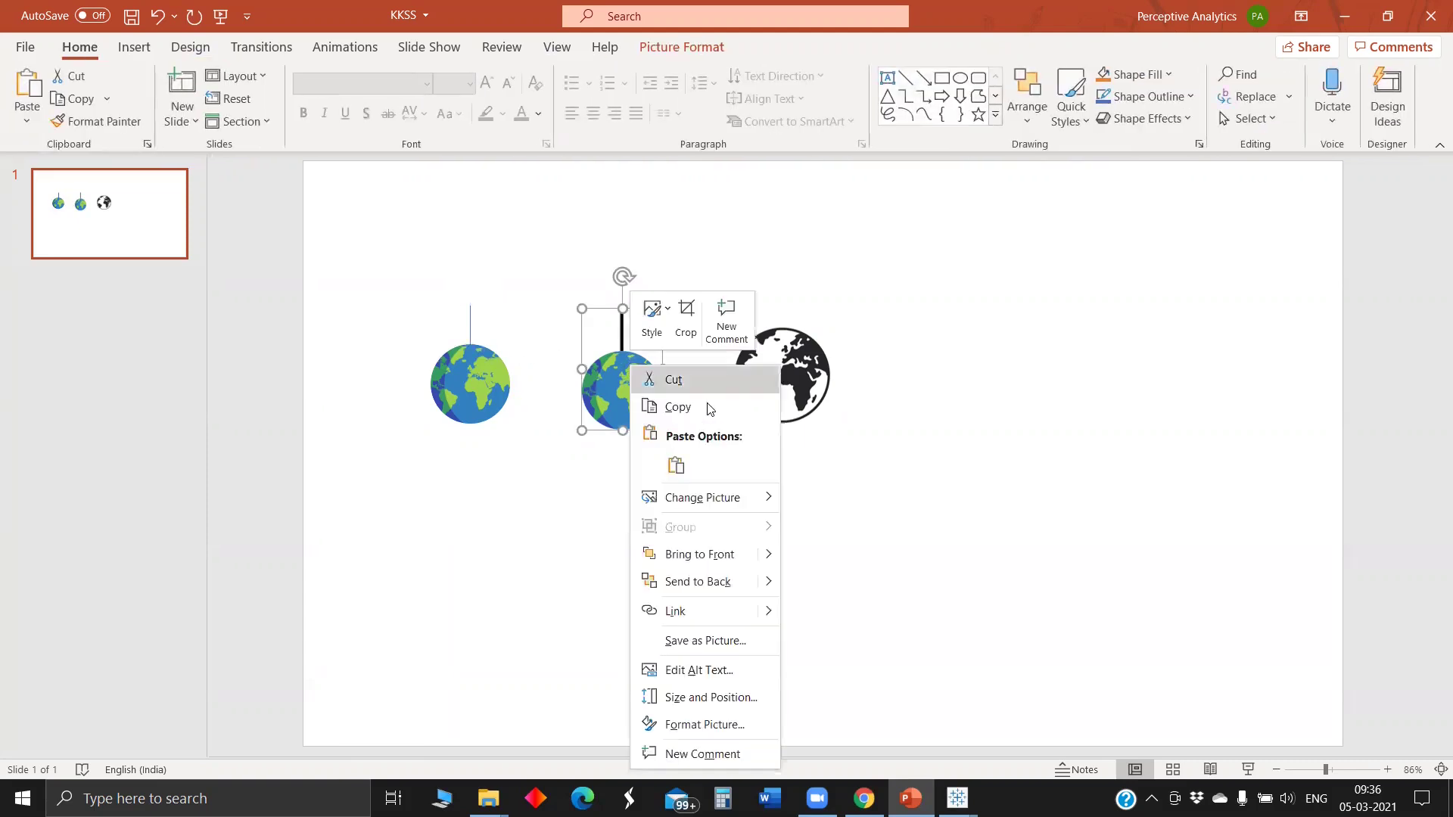
# Save the middle pinned globe as Picture1 PNG in My Tableau Repository\Shapes\KKSS EI
pyautogui.click(712, 641)
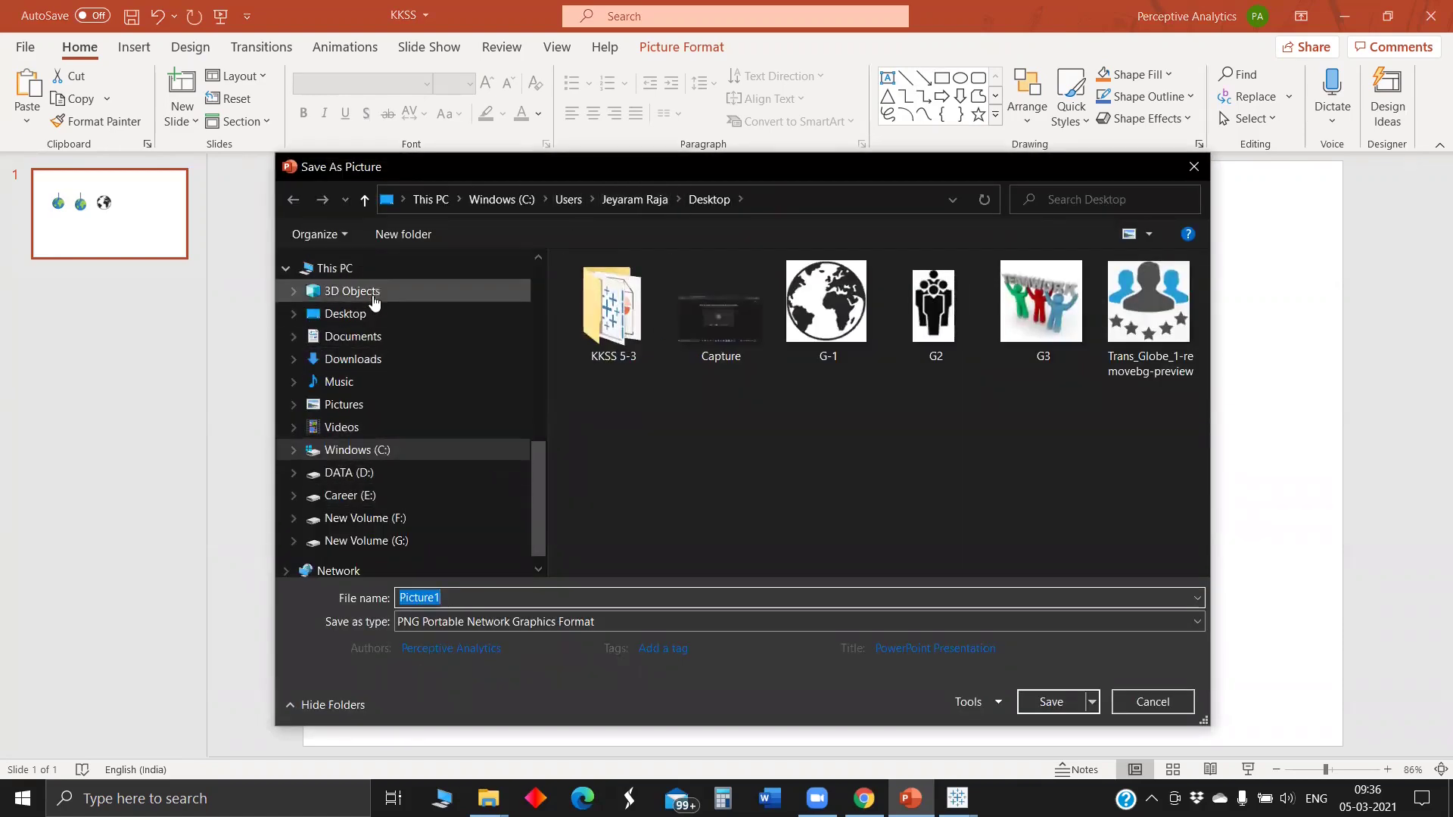
pyautogui.click(378, 339)
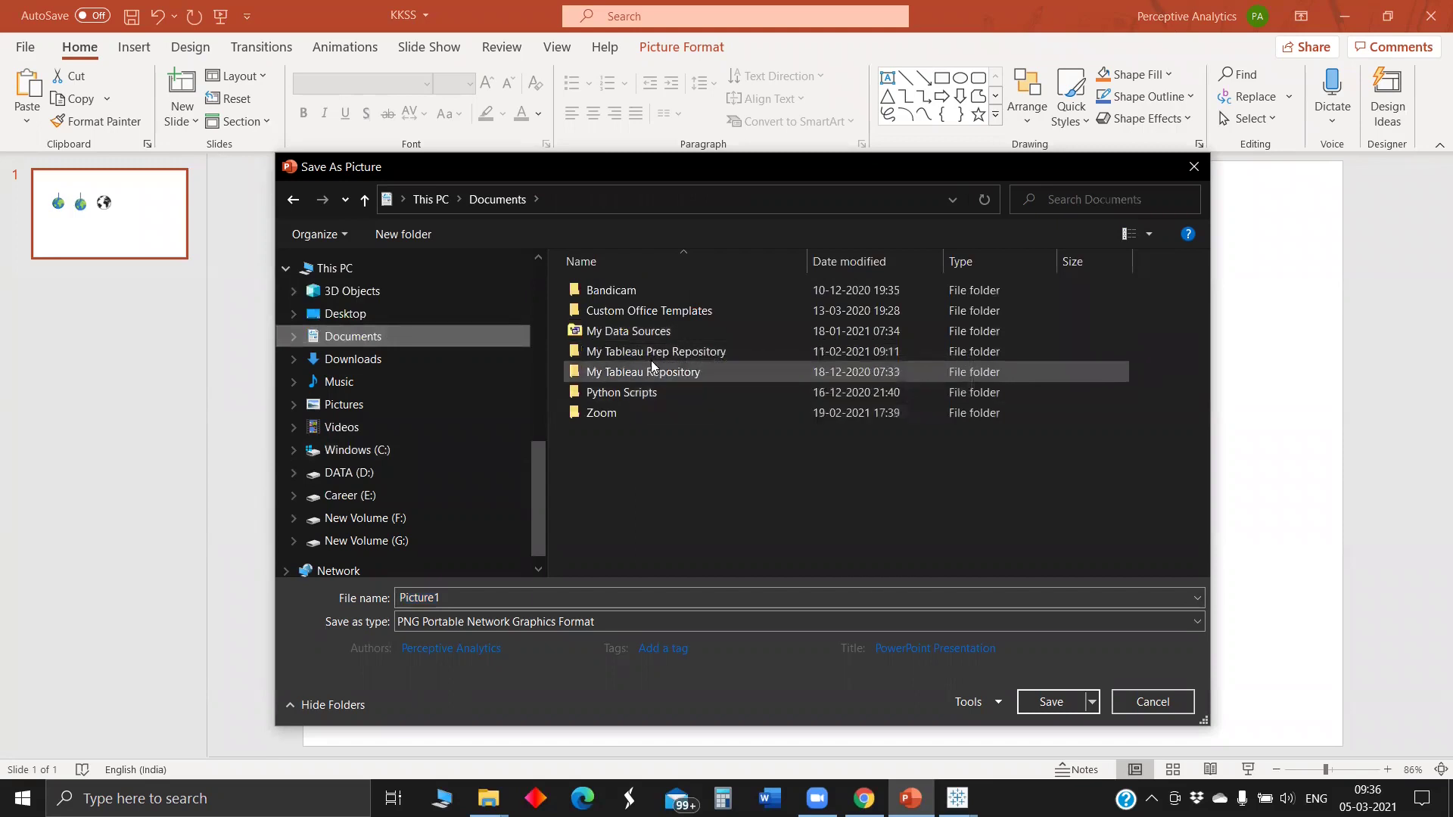
pyautogui.doubleClick(649, 372)
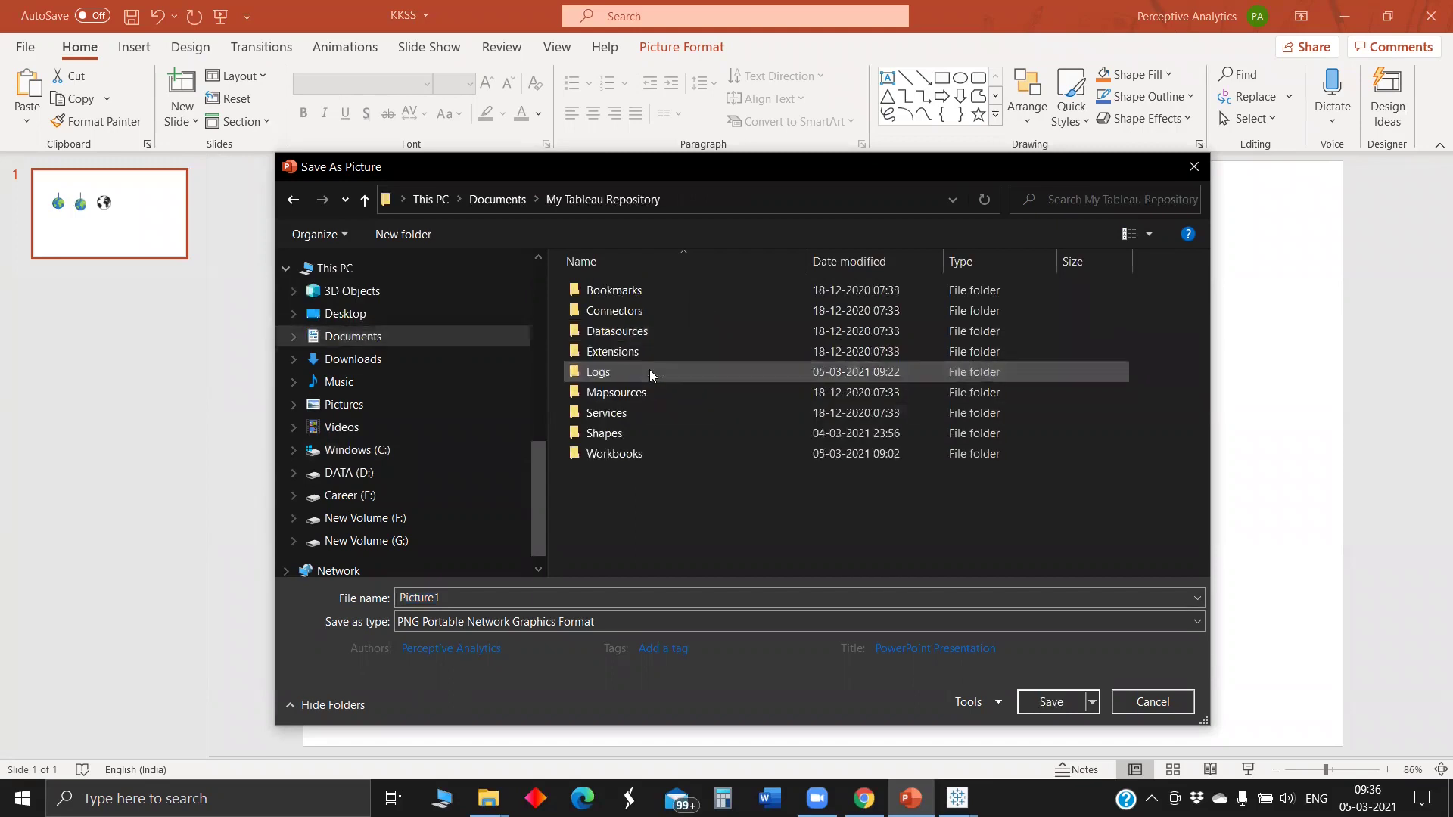
pyautogui.doubleClick(649, 435)
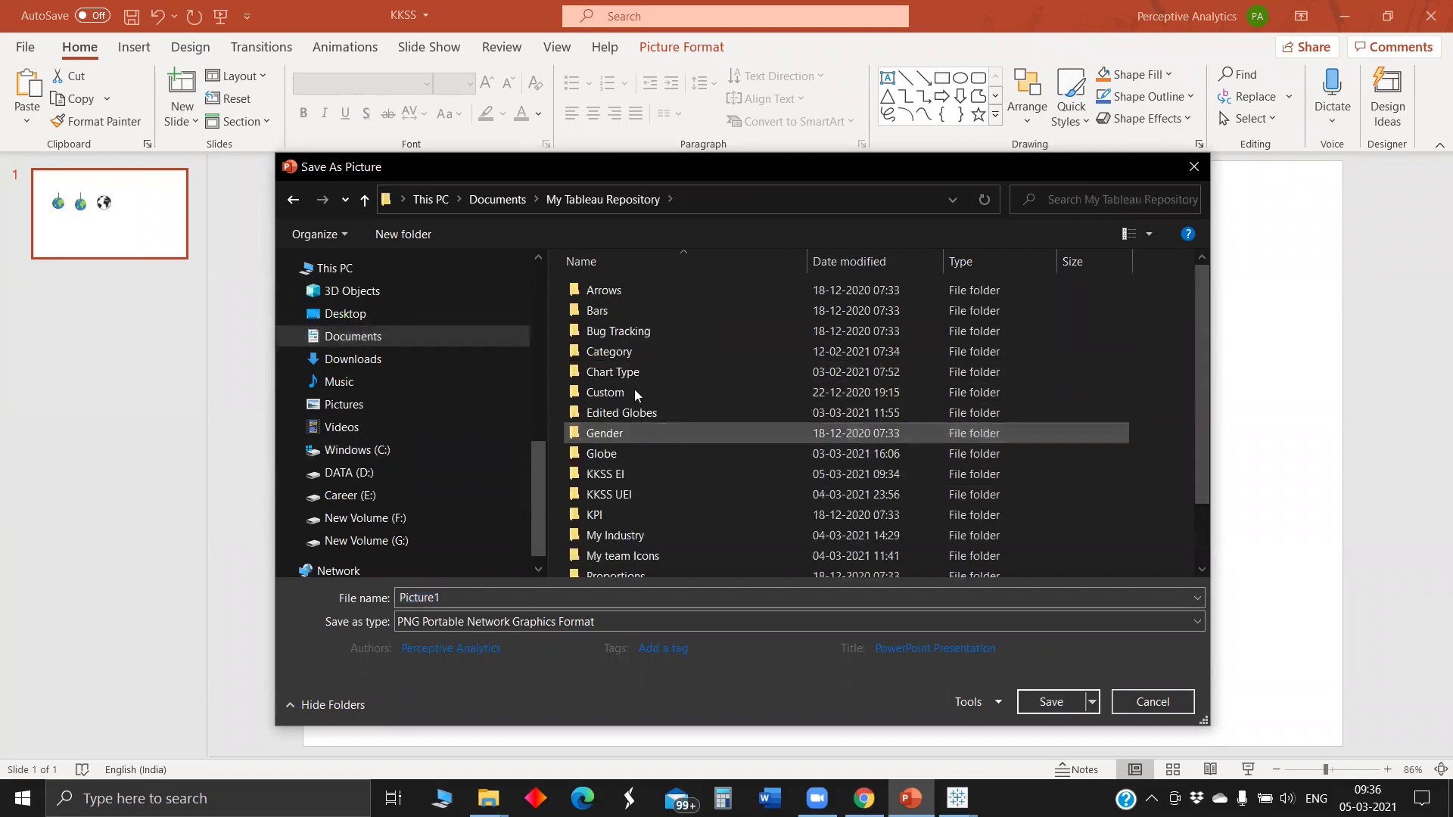
pyautogui.doubleClick(636, 477)
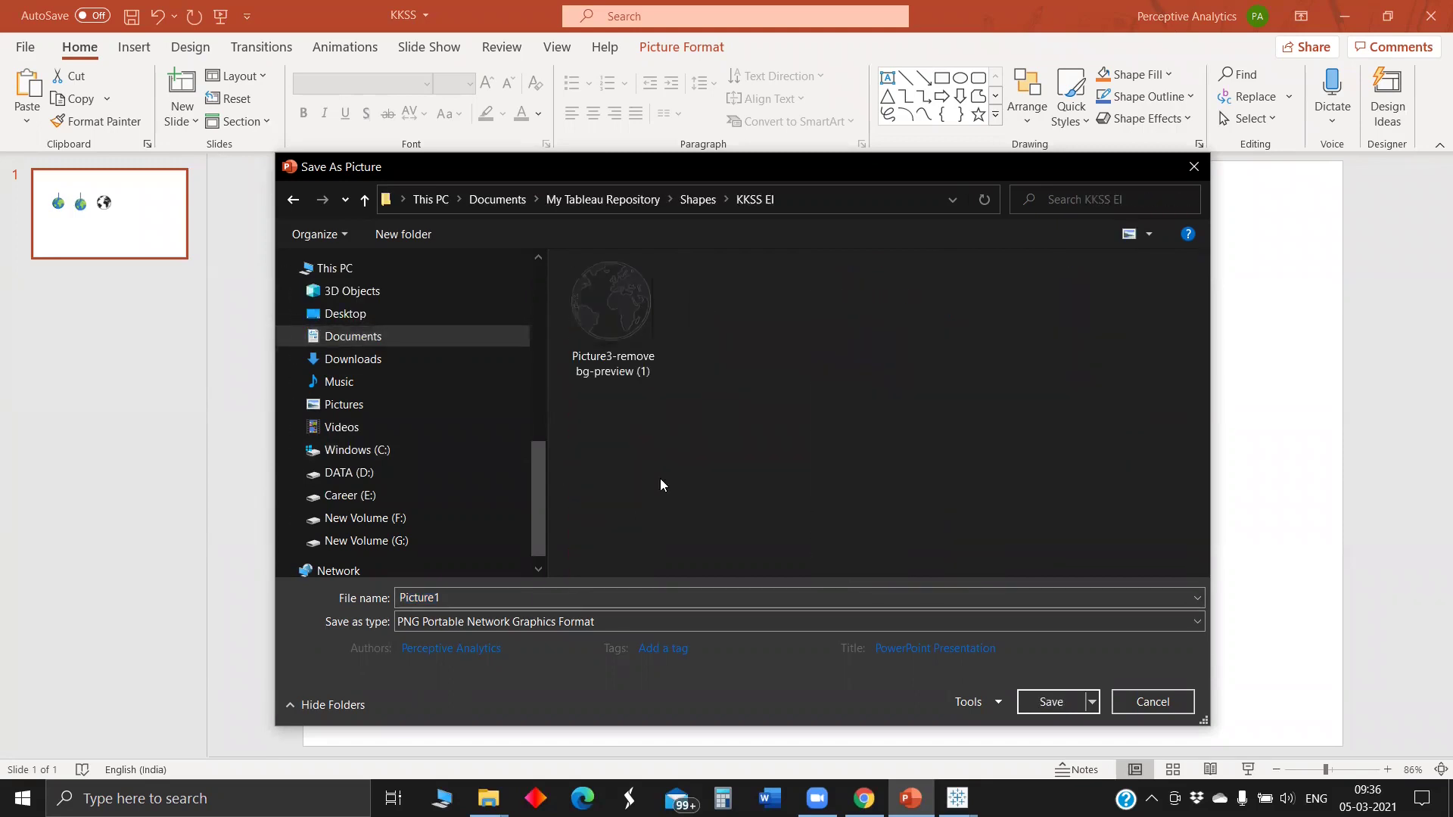
pyautogui.click(1063, 704)
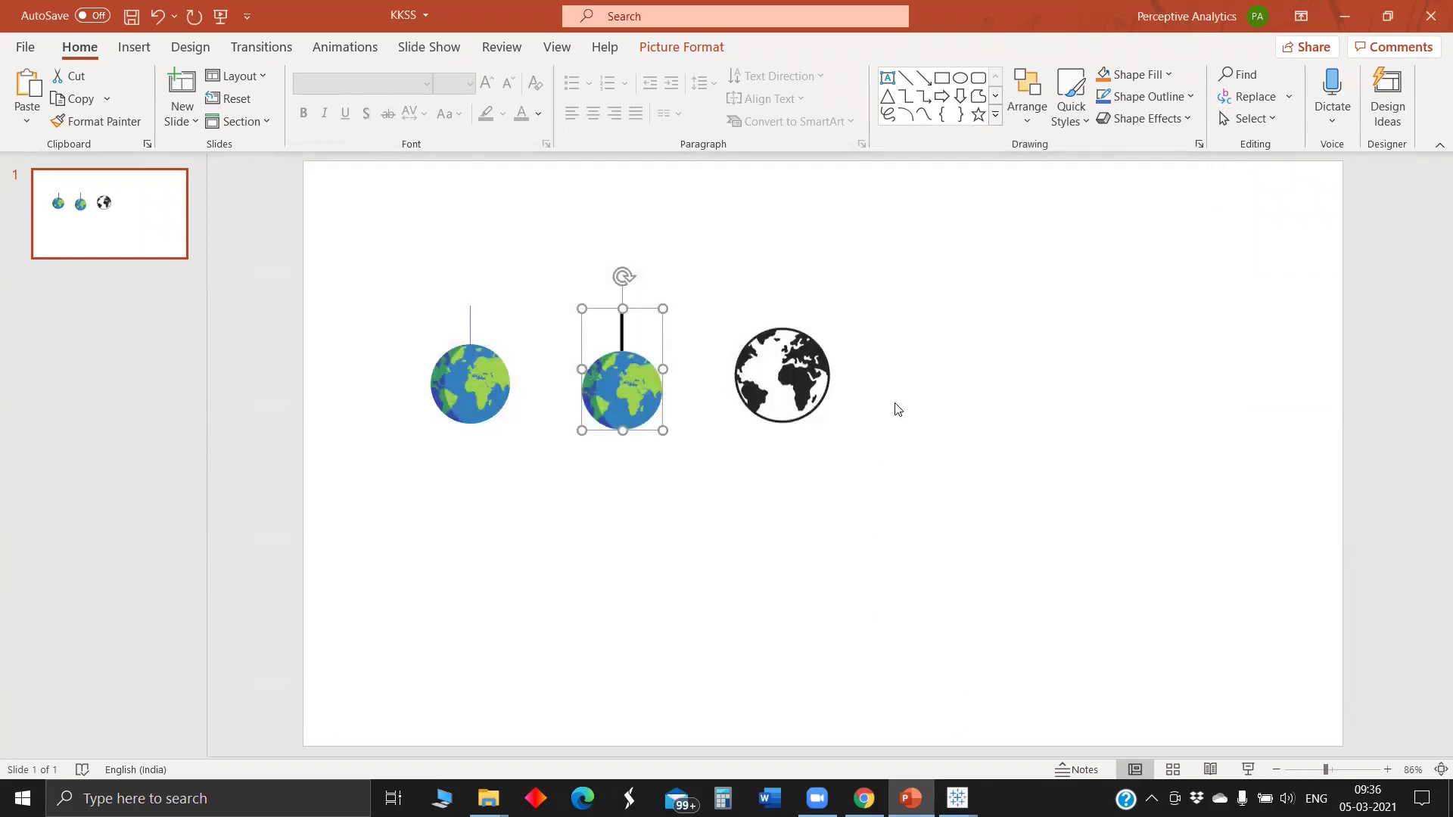
# Reload shapes in Tableau's shape editor so profit marks show the pinned globe
pyautogui.click(1342, 9)
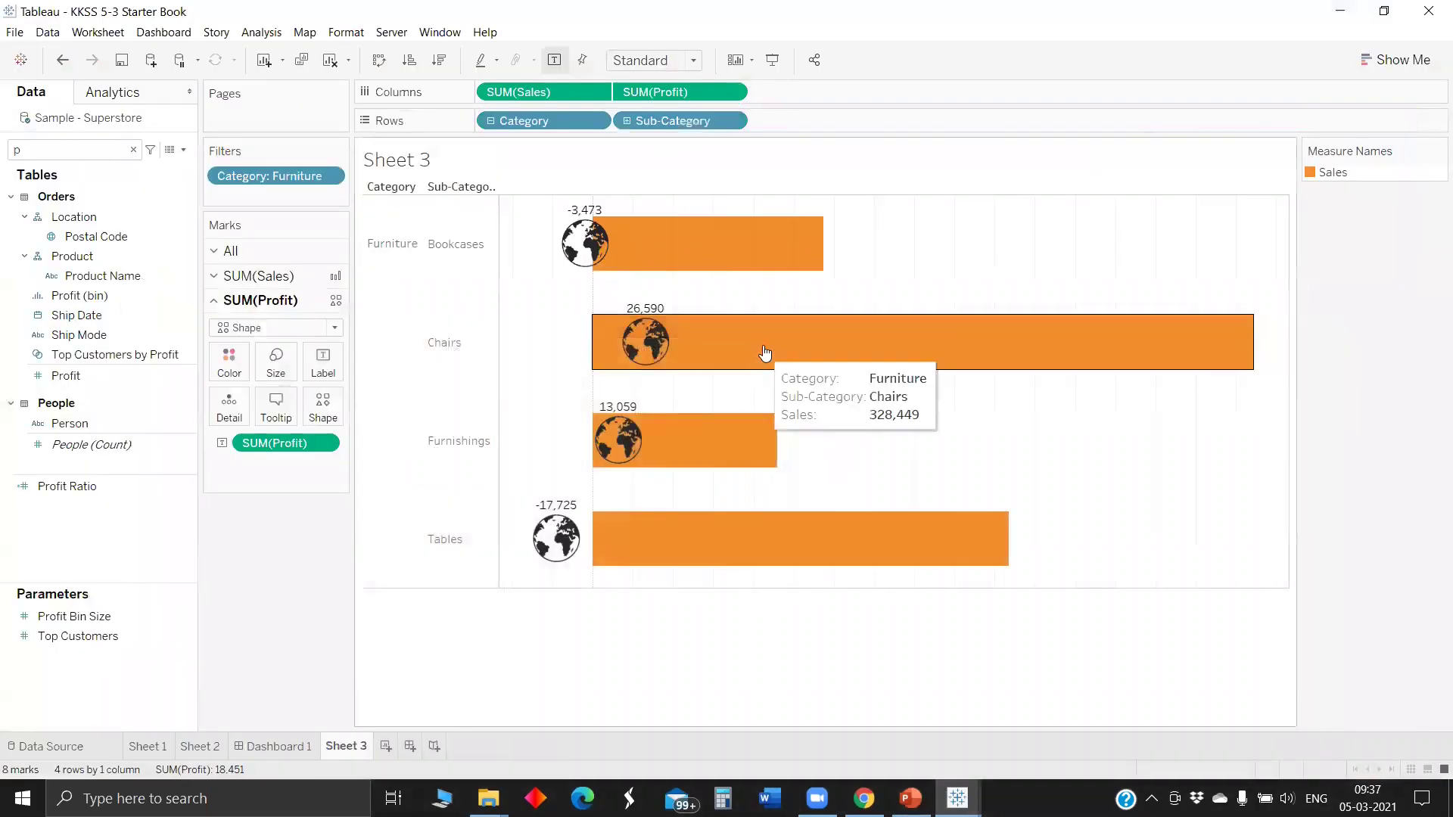
pyautogui.click(323, 407)
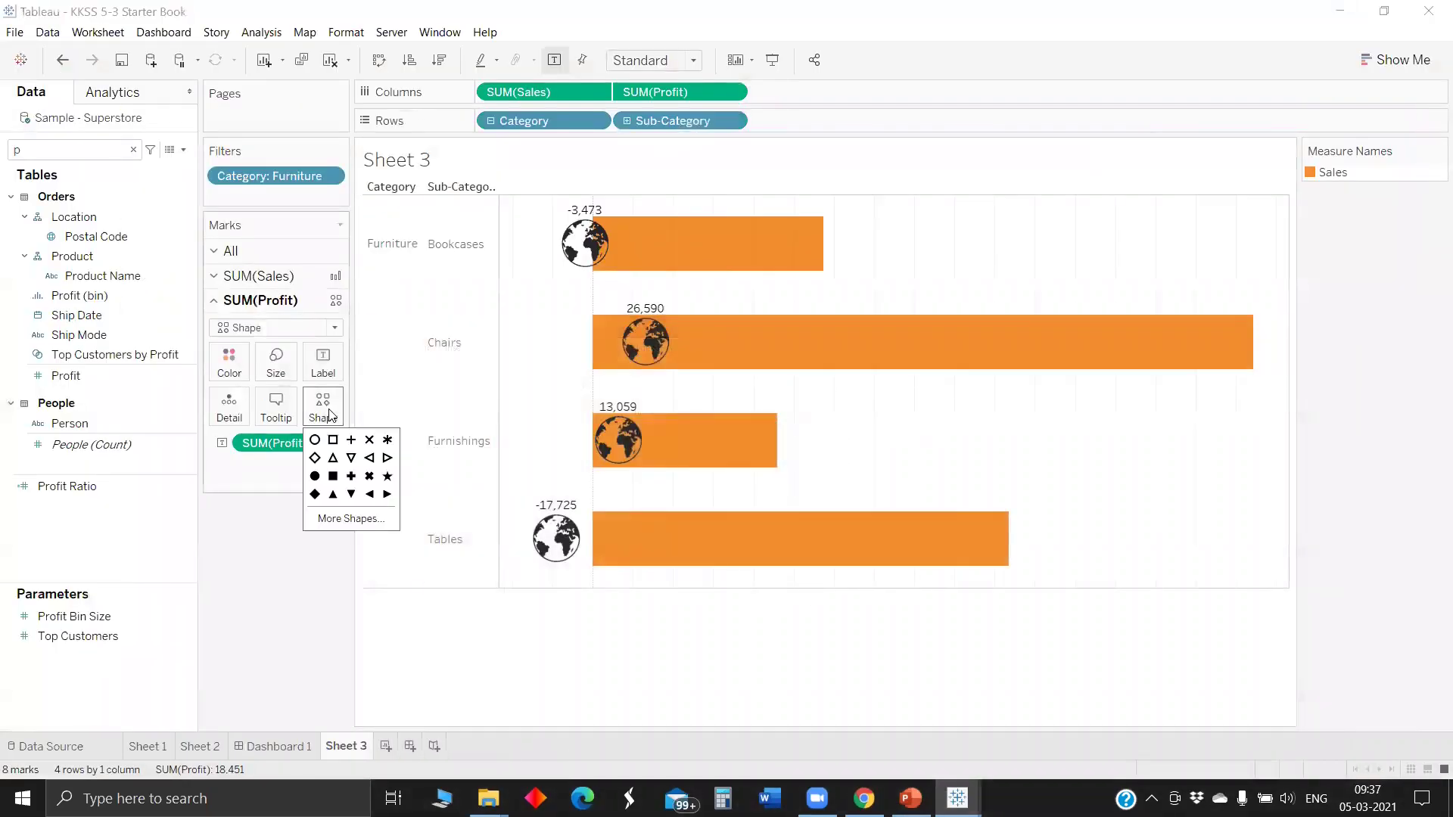
pyautogui.click(351, 519)
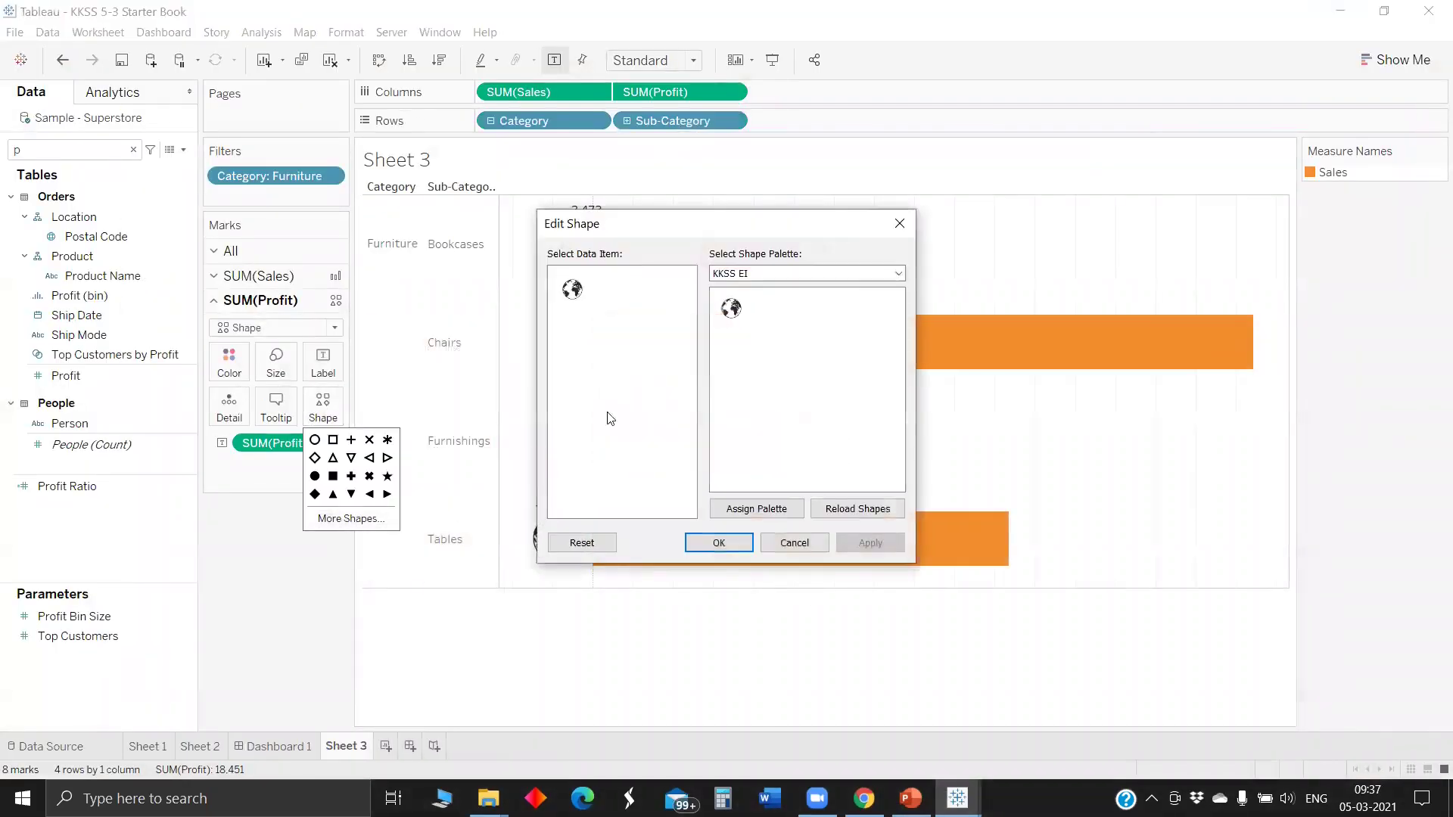
pyautogui.click(858, 510)
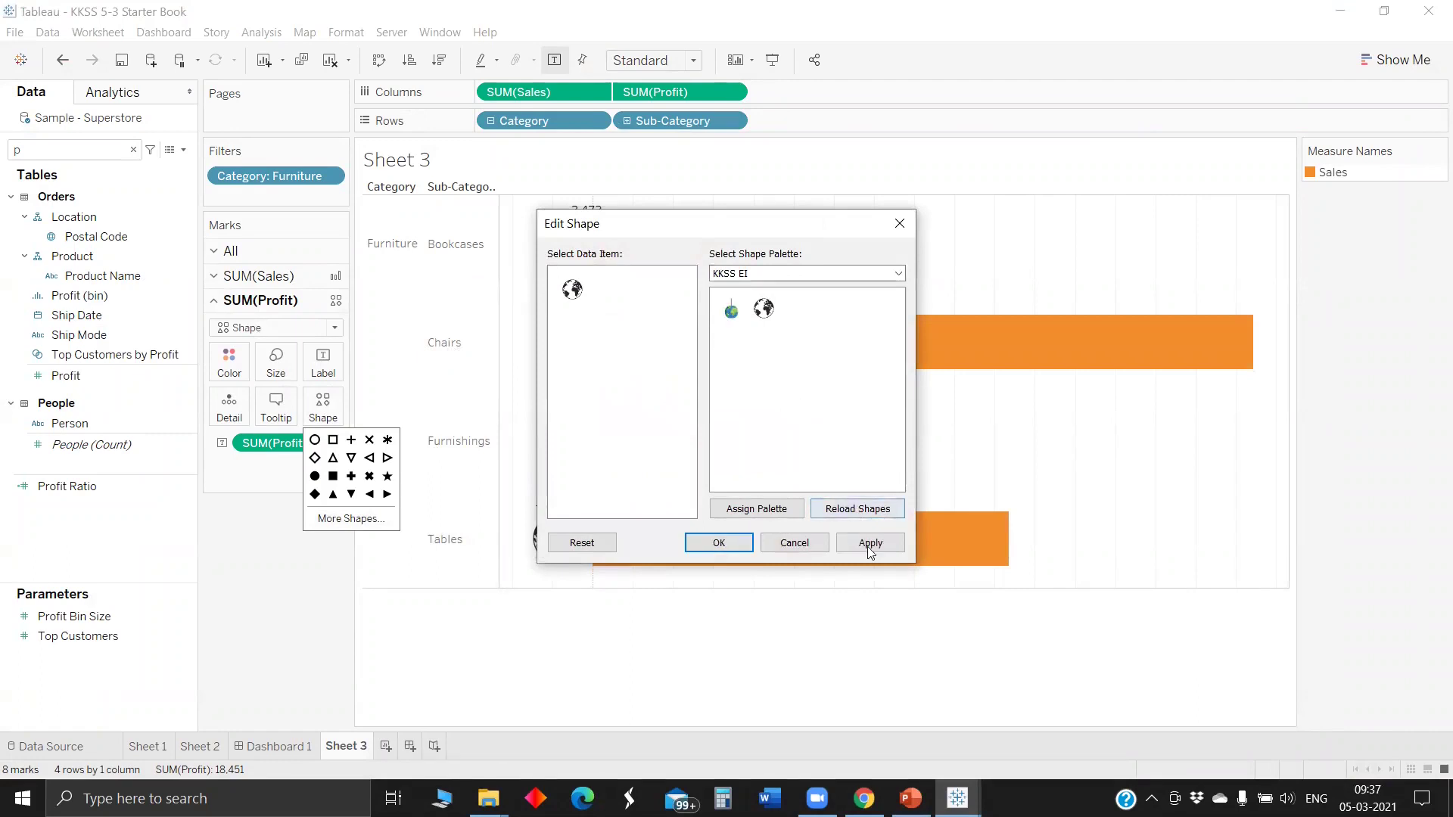
pyautogui.click(719, 543)
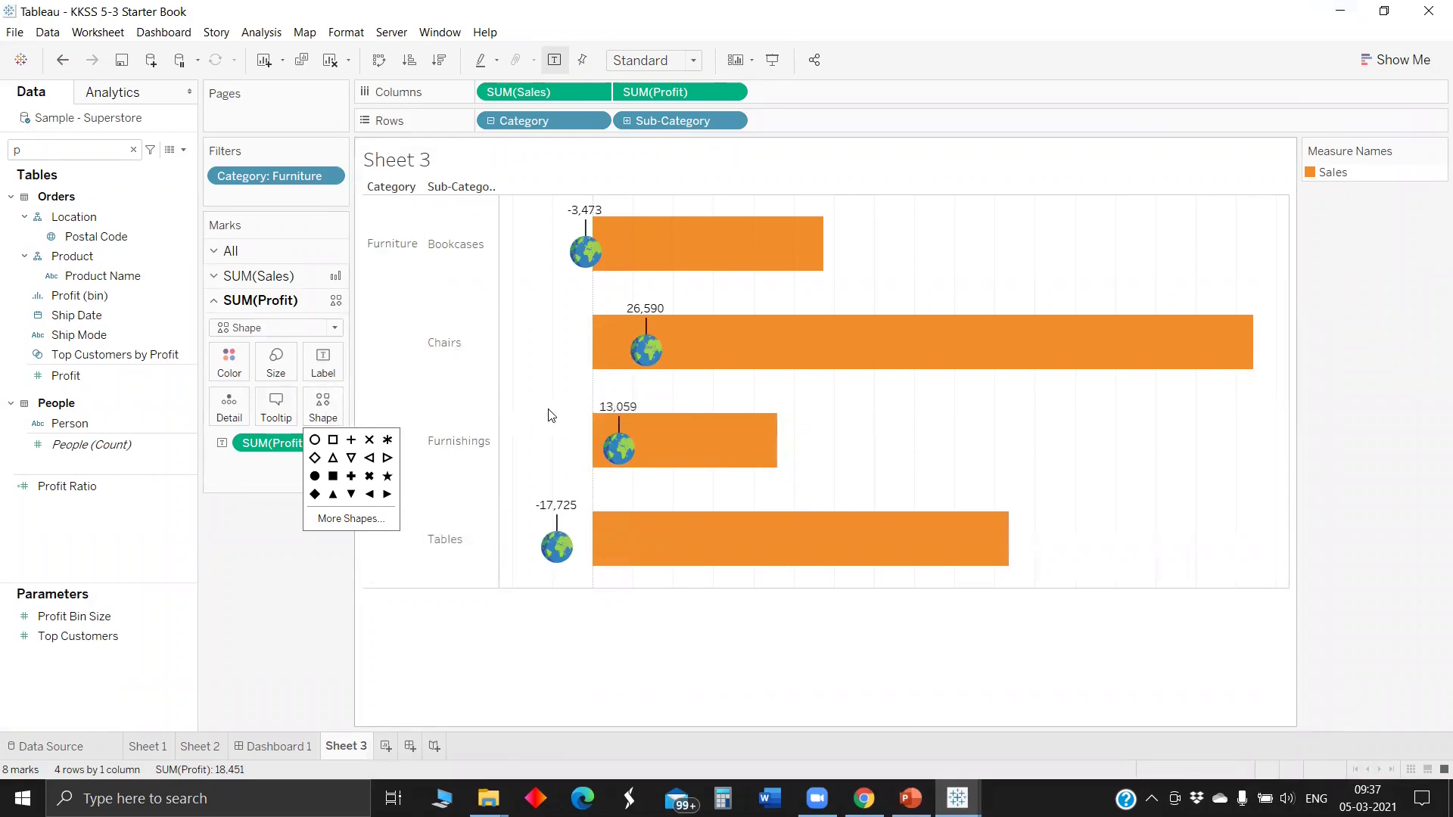
# Make the SUM(Sales) bars slightly thinner using the Size slider
pyautogui.moveTo(646, 354)
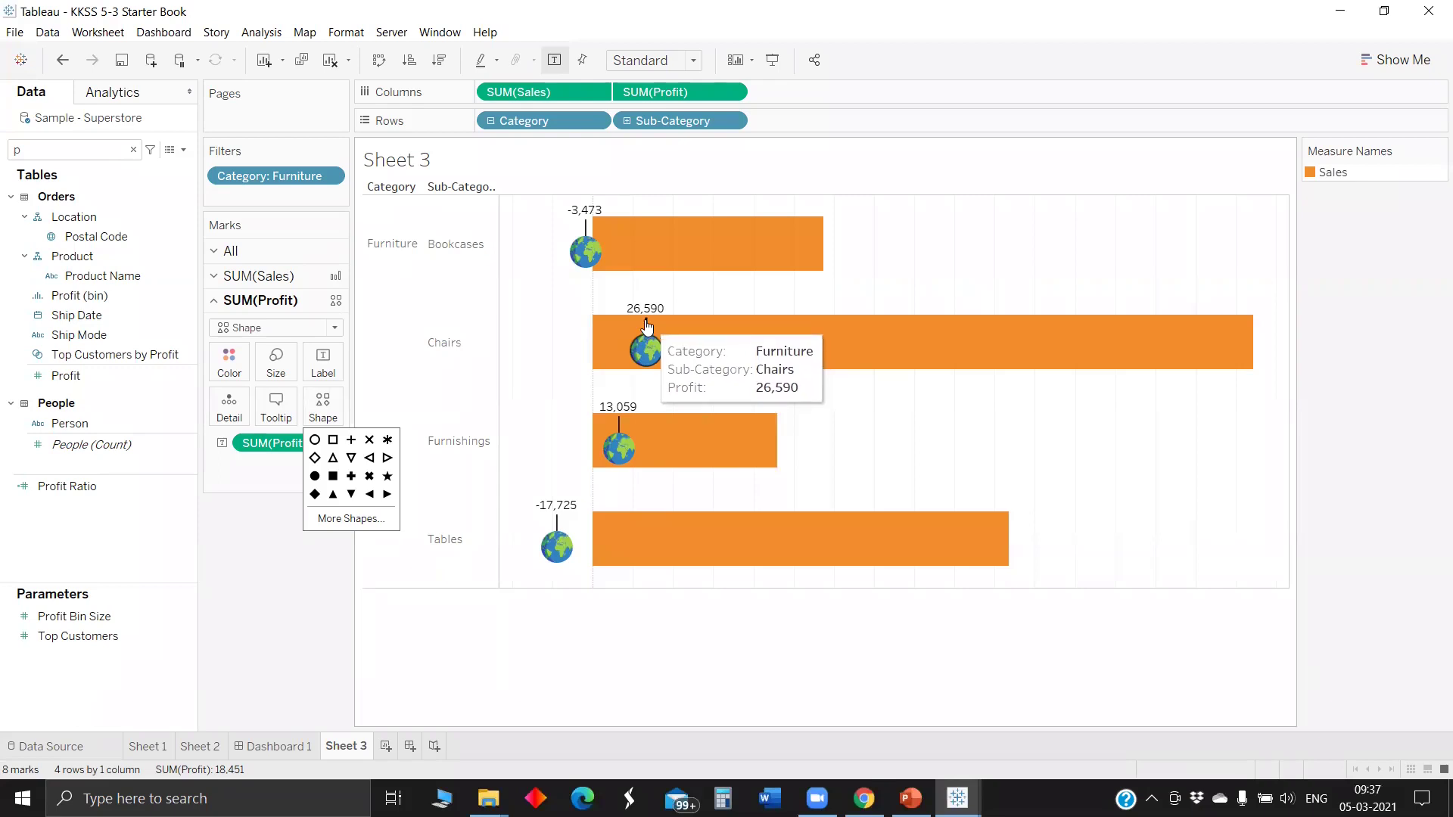
pyautogui.click(284, 371)
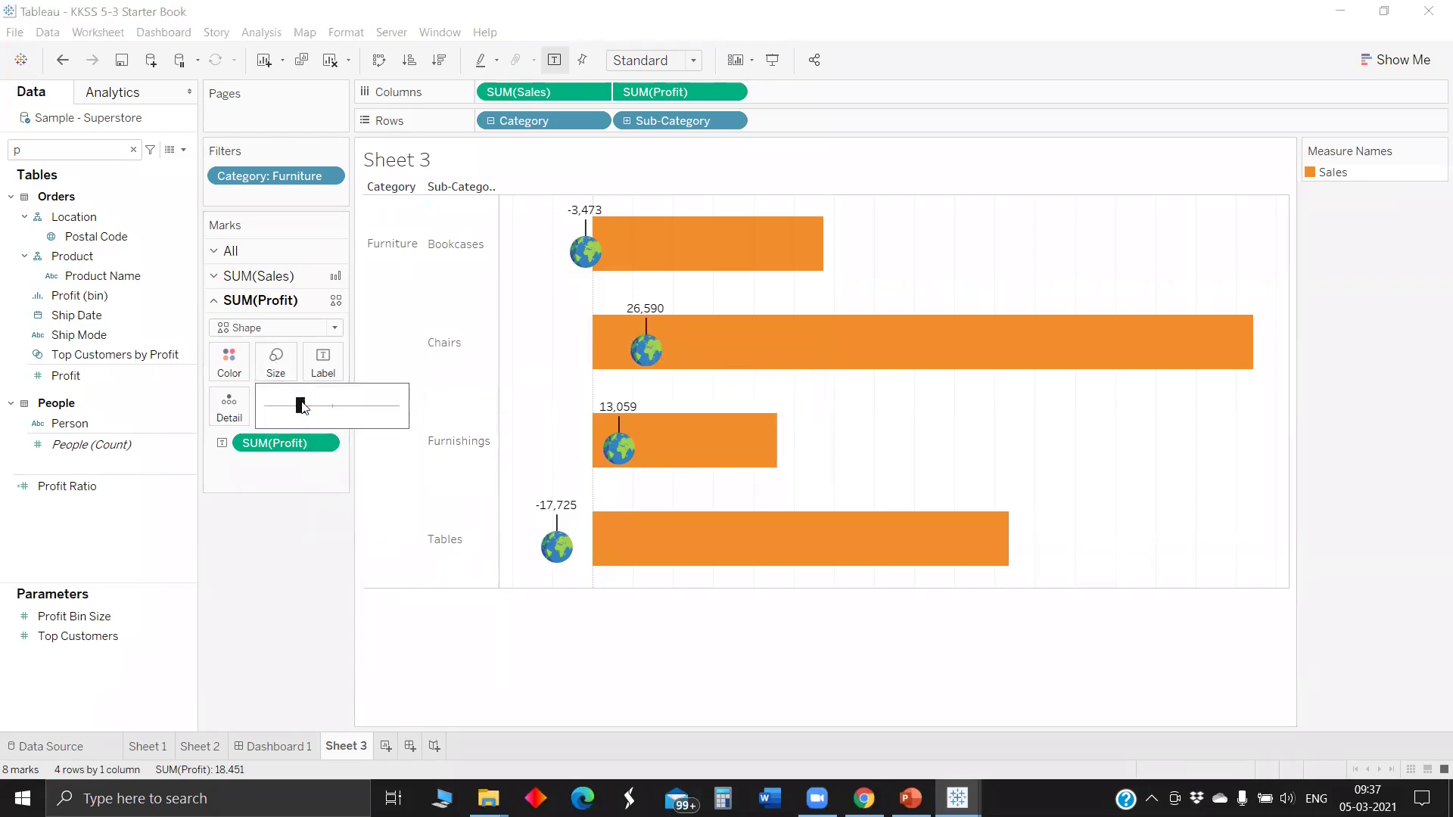
pyautogui.click(258, 276)
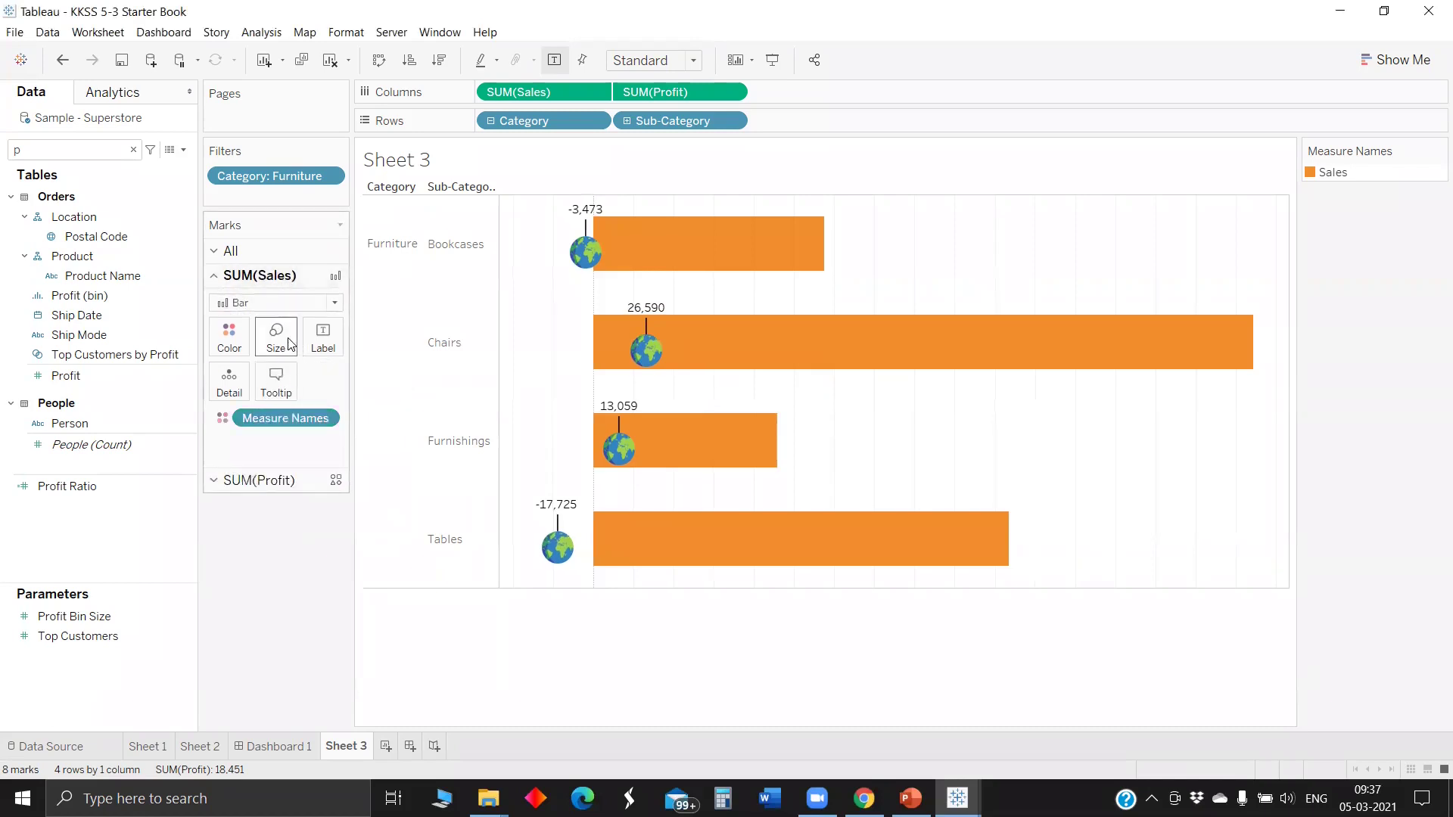
pyautogui.click(276, 336)
pyautogui.moveTo(330, 381); pyautogui.dragTo(332, 382)
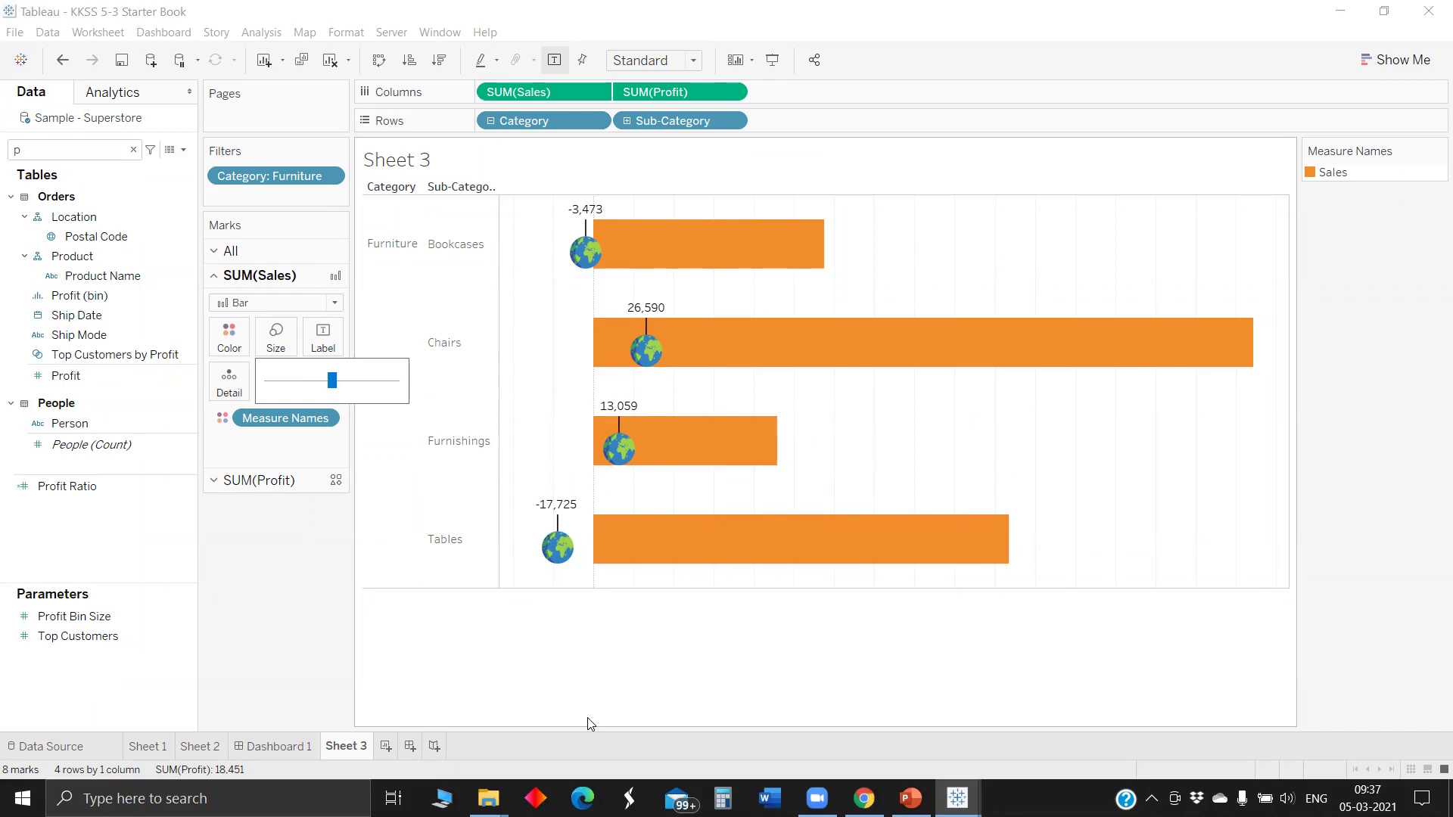
pyautogui.moveTo(863, 799)
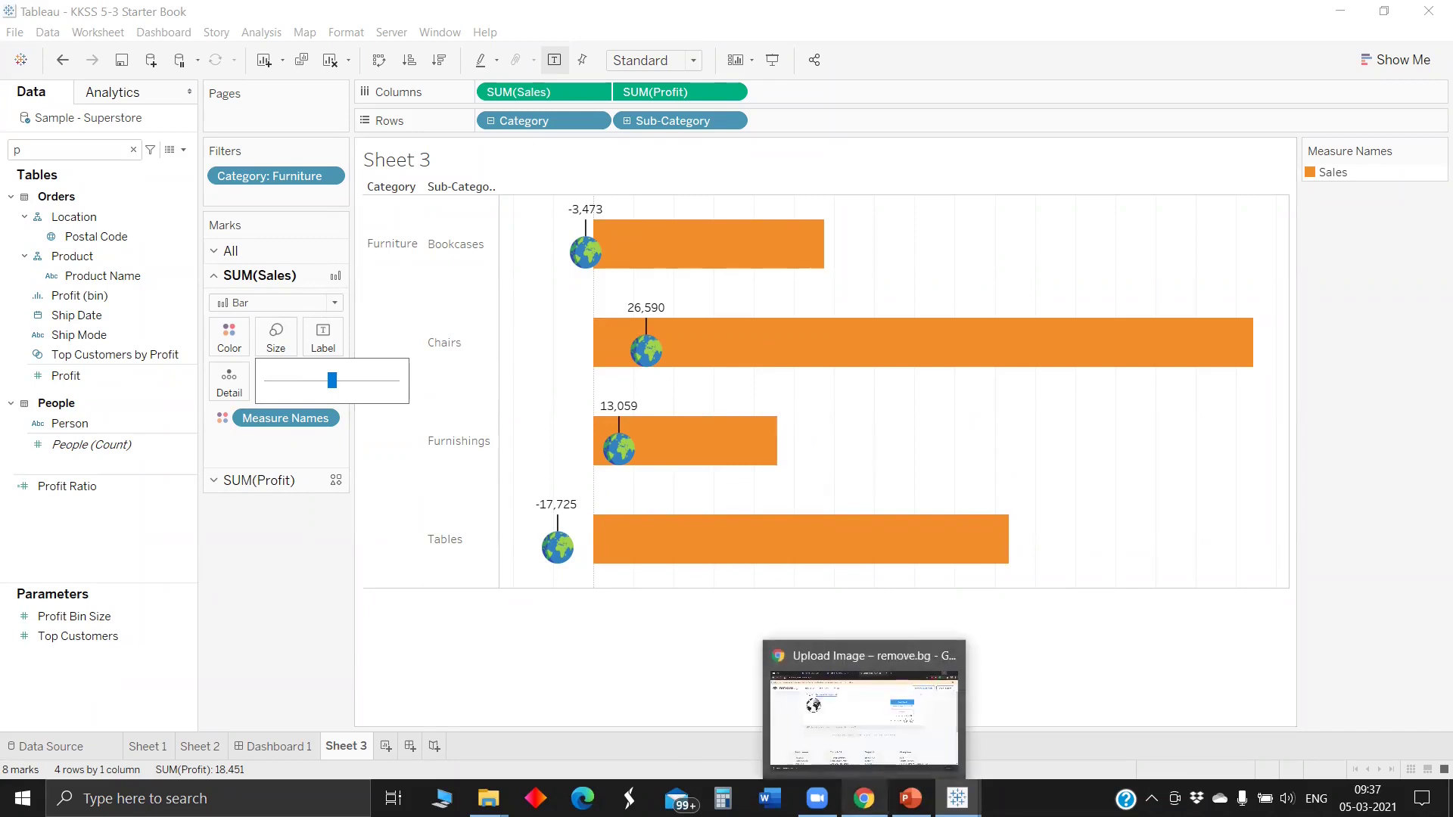